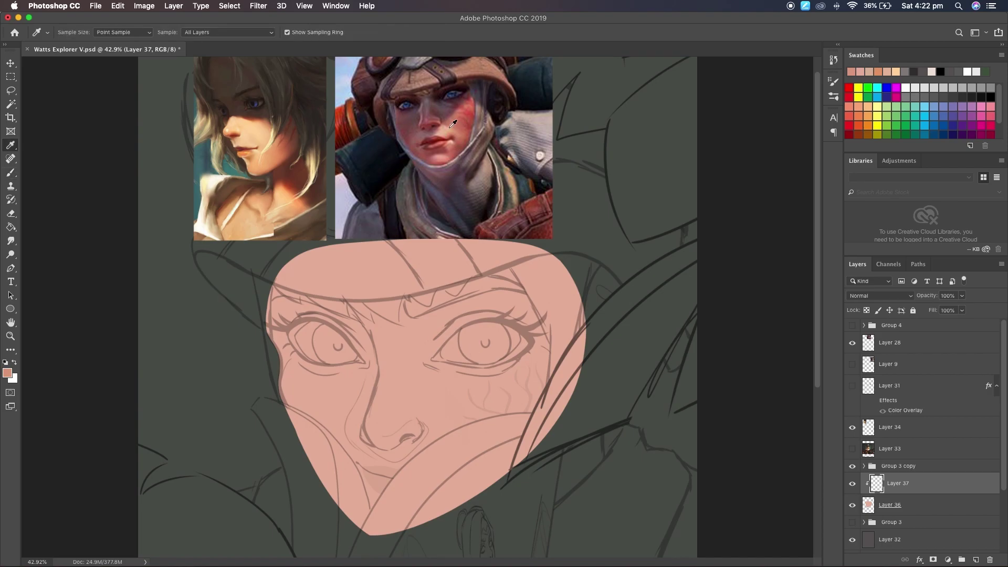
# - Sample a skin tone from the reference face and keep the shading layer at Normal blend mode
pyautogui.keyDown('alt'); pyautogui.click(446, 126); pyautogui.keyUp('alt')
pyautogui.click(447, 317)
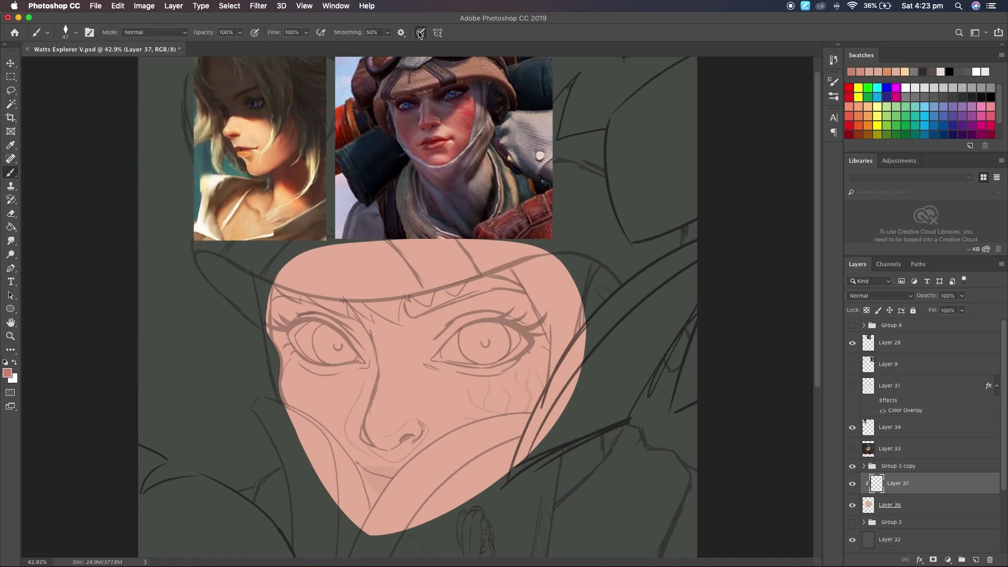
pyautogui.doubleClick(903, 422)
pyautogui.press('Return')
pyautogui.click(975, 560)
pyautogui.click(880, 296)
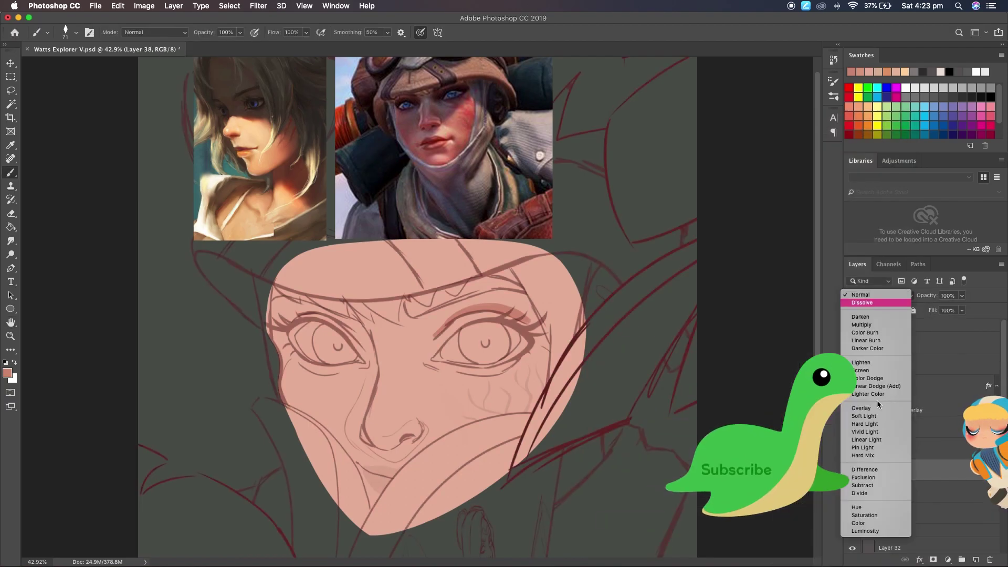
pyautogui.press('Escape')
pyautogui.hotkey('alt', '[')
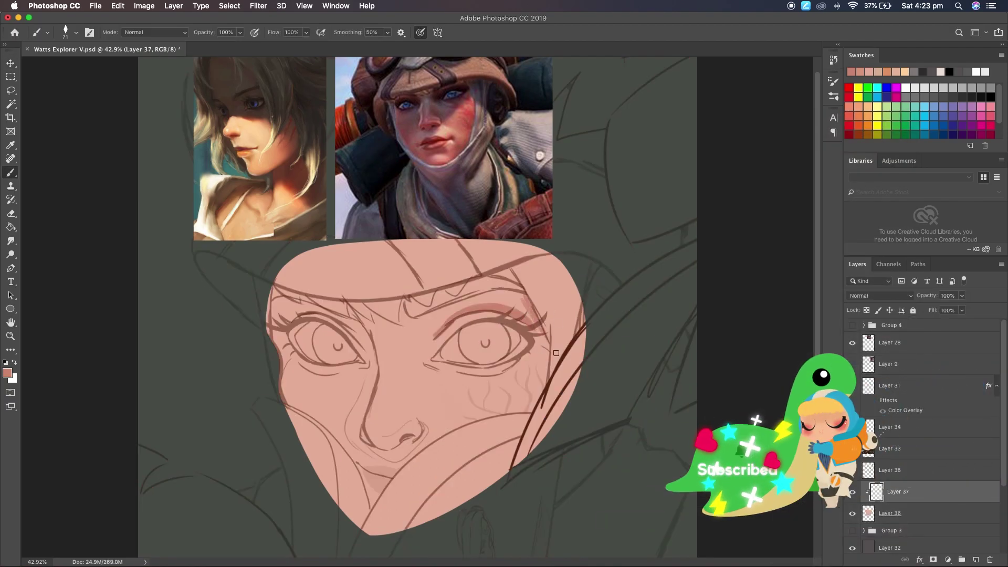
# - Paint soft darker shading around the eyes, brow and nose sides with a 111 px brush
pyautogui.click(47, 32)
pyautogui.press('Return')
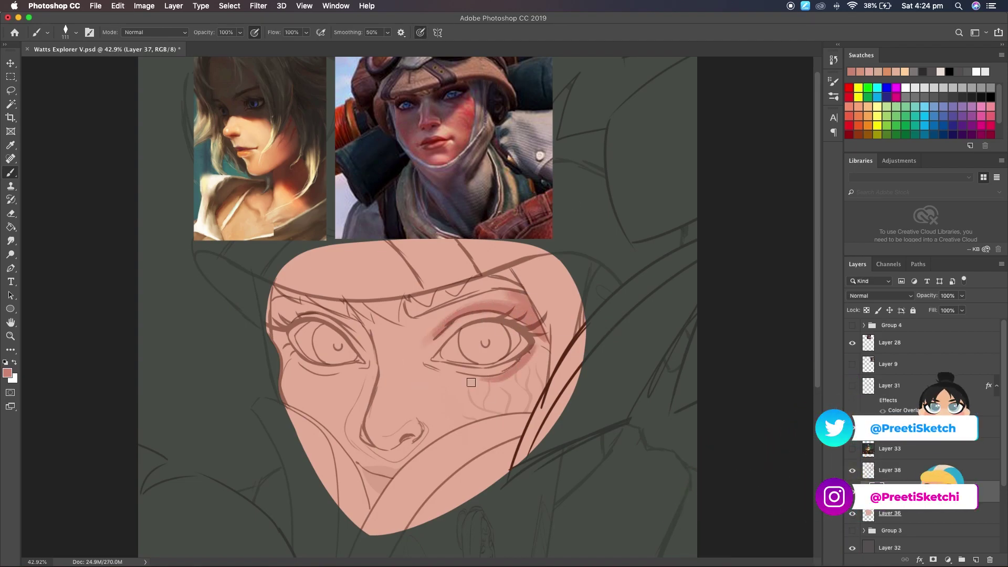
pyautogui.press('e')
pyautogui.press('b')
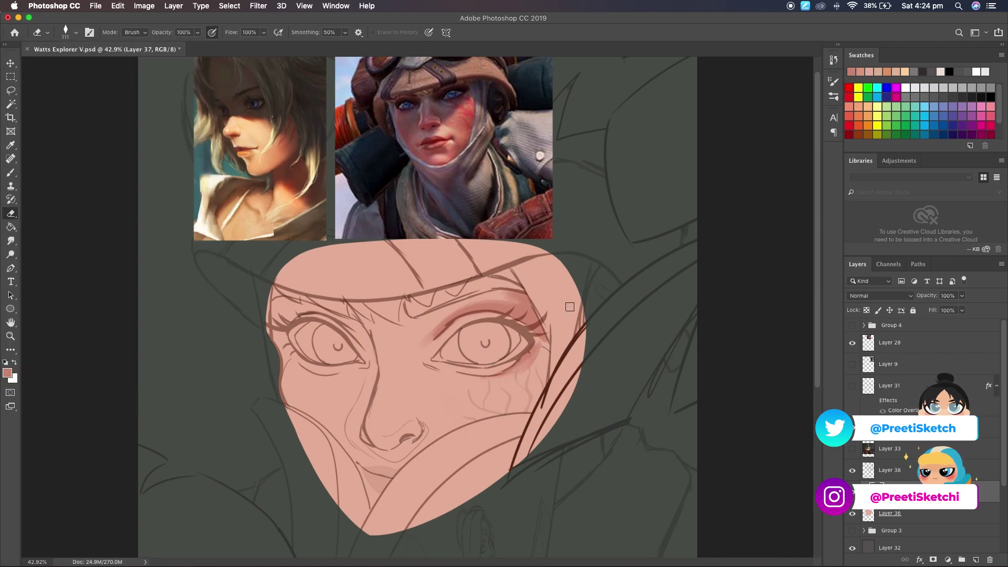
pyautogui.click(48, 32)
pyautogui.doubleClick(71, 128)
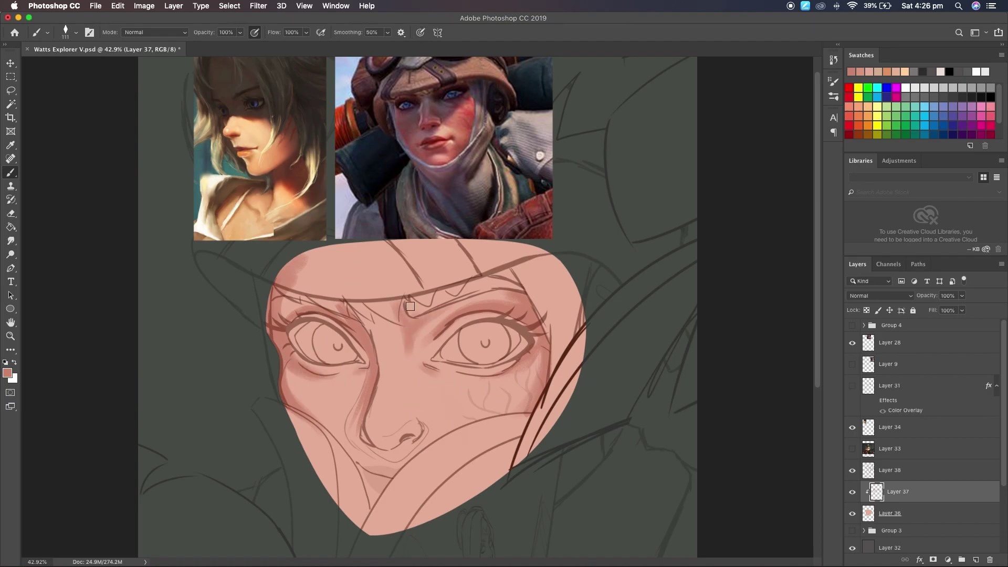
pyautogui.press('super+z')
pyautogui.press('super+z')
pyautogui.press('super+z')
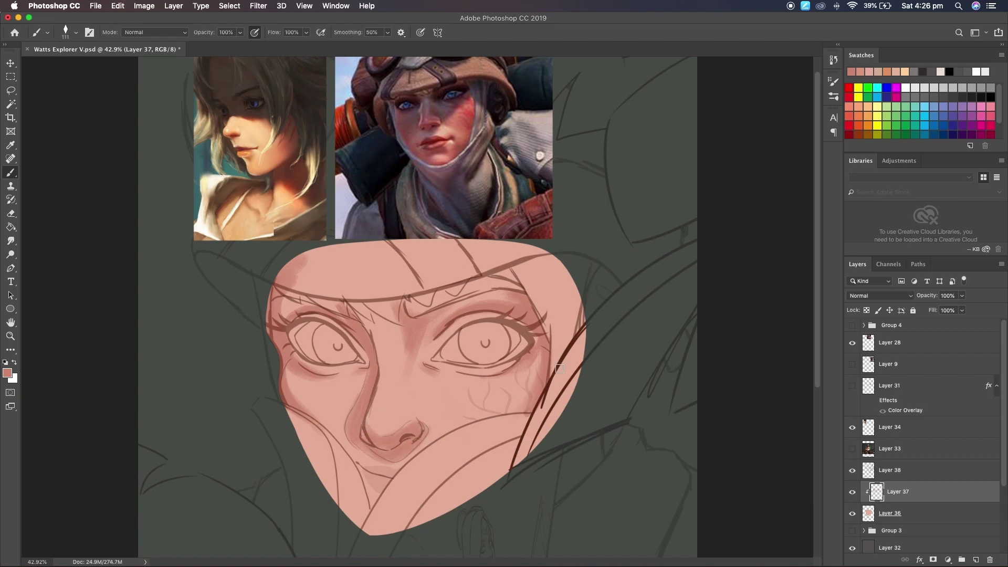
pyautogui.press('super+shift+z')
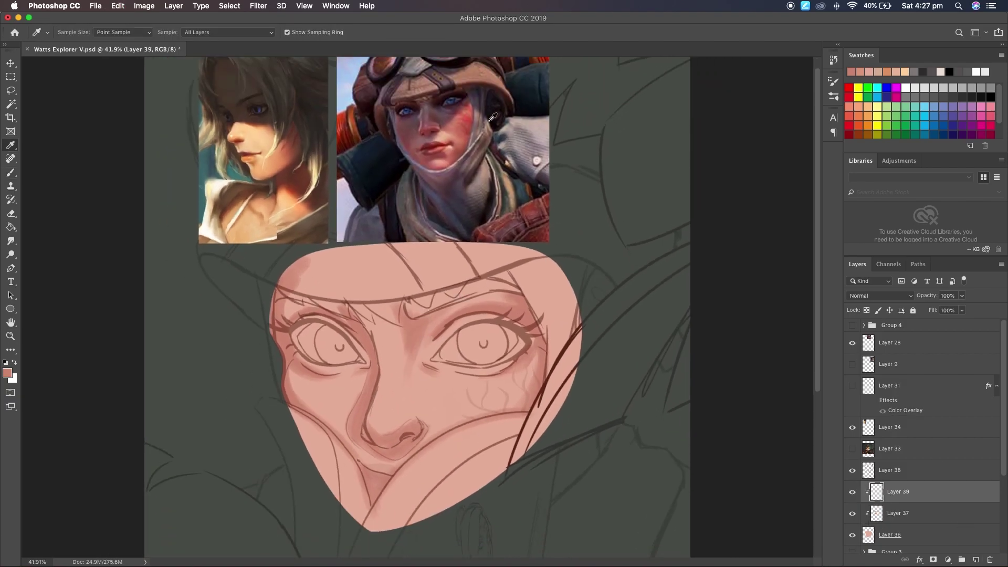
# - Paint a 47 px dark lash line above the right eye and lighten its inner tail
pyautogui.moveTo(477, 308); pyautogui.dragTo(518, 322)
pyautogui.click(65, 32)
pyautogui.press('super+z')
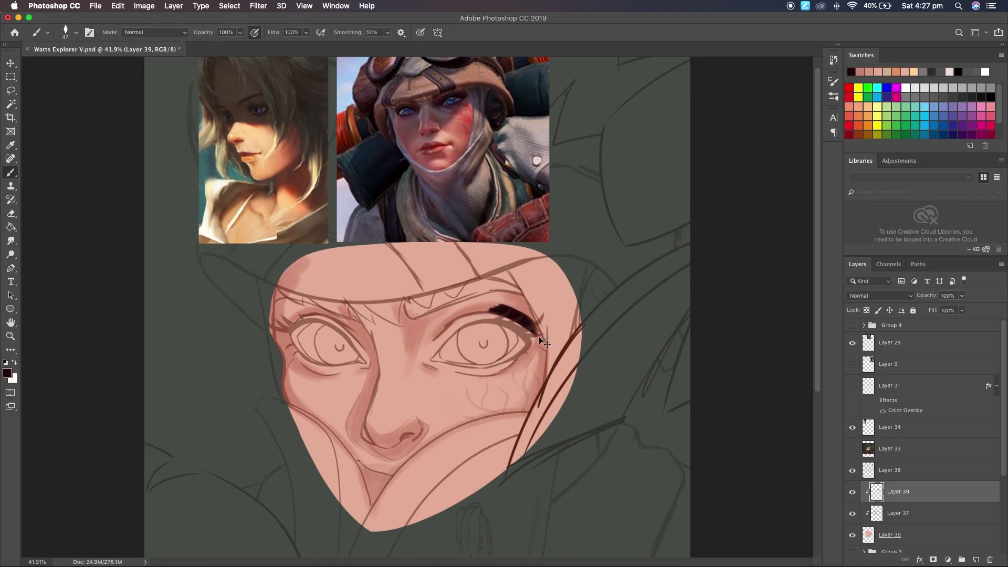
pyautogui.press('e')
pyautogui.moveTo(433, 338); pyautogui.dragTo(504, 303)
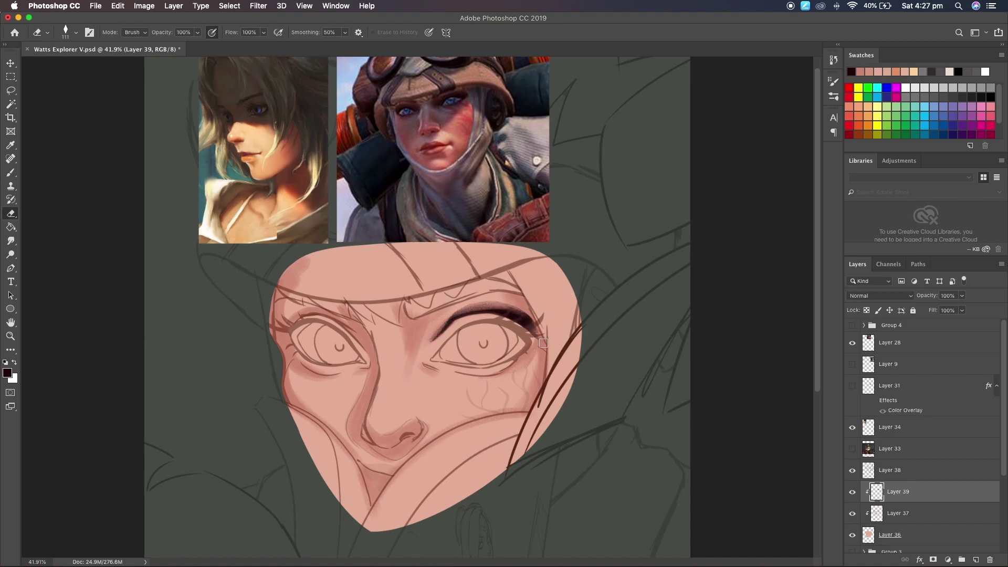
pyautogui.press('b')
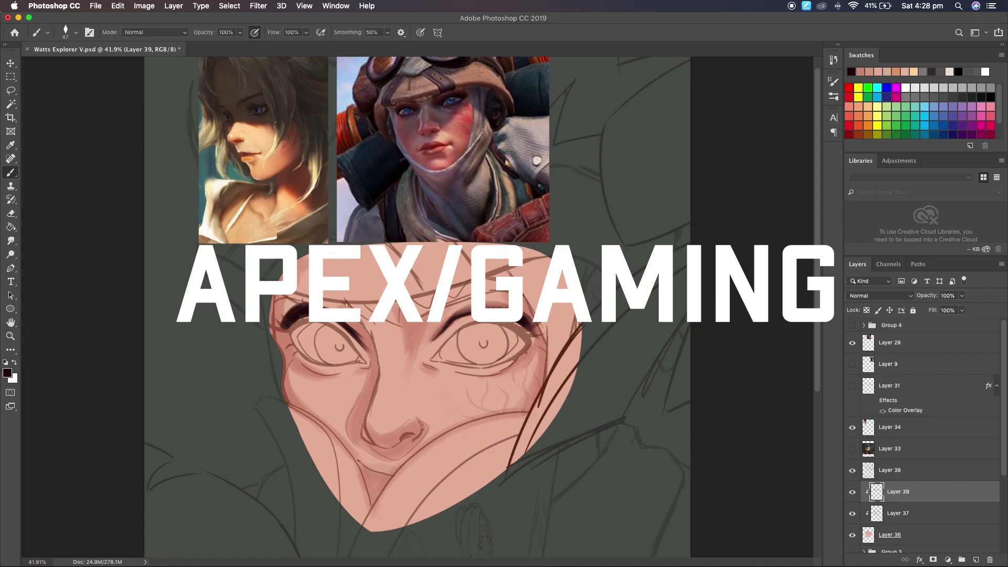
# - Save, then add a new layer clipped to the skin and paint the other eye's lash line
pyautogui.press('v')
pyautogui.press('super+s')
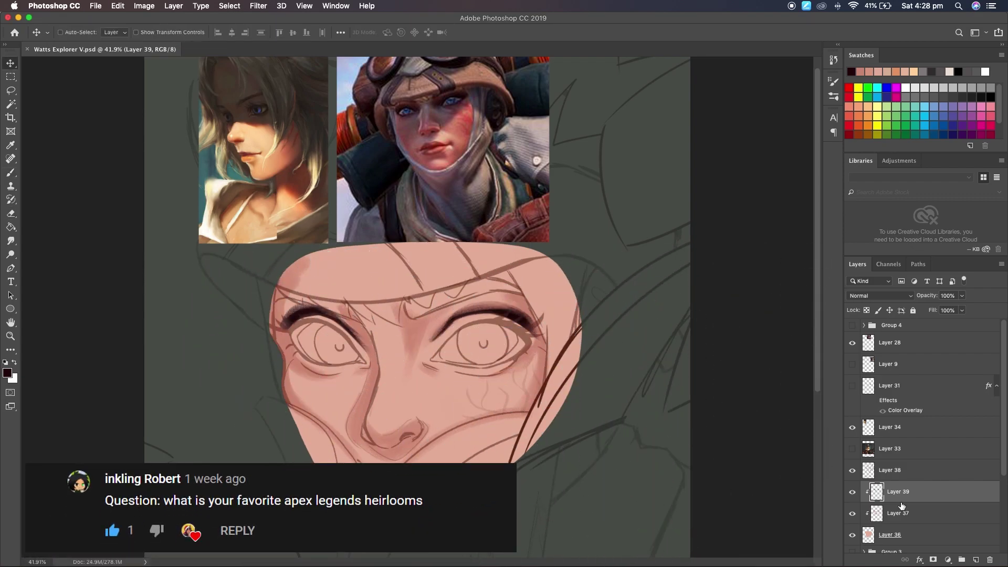
pyautogui.click(902, 506)
pyautogui.press('super+shift+alt+n')
pyautogui.press('b')
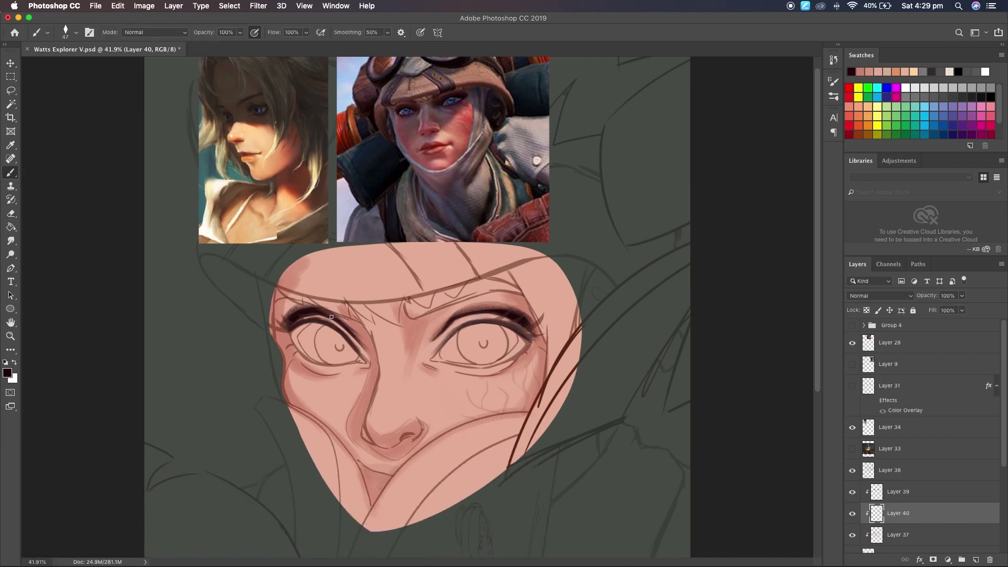
pyautogui.press('e')
pyautogui.press('v')
pyautogui.scroll(-1, 916, 491)
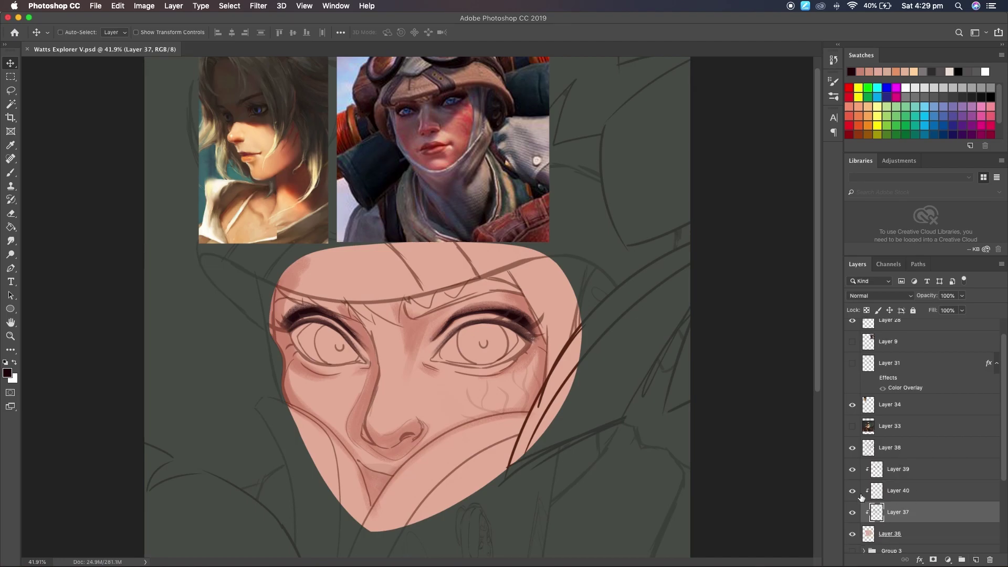
# - Add an unclipped Layer 41 above Layer 37 and paint a dark line along the nose
pyautogui.click(917, 475)
pyautogui.press('super+shift+alt+n')
pyautogui.press('super+alt+g')
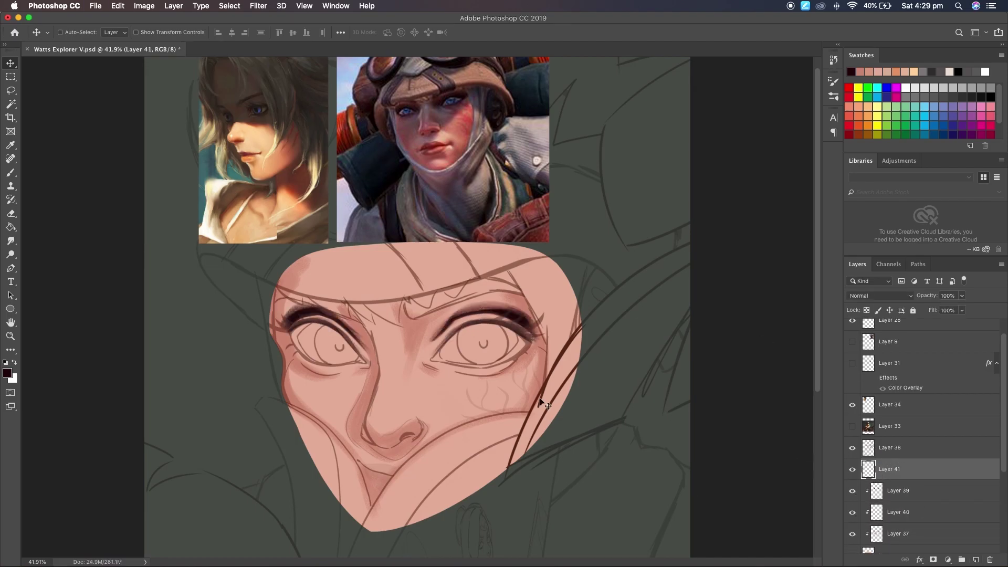
pyautogui.press('b')
pyautogui.scroll(3, 405, 484)
pyautogui.moveTo(426, 424)
pyautogui.mouseDown()
pyautogui.moveTo(408, 424)
pyautogui.moveTo(416, 435)
pyautogui.mouseUp()
pyautogui.press('e')
pyautogui.click(48, 32)
# - Lasso and delete an area around the nose on Layer 38, then return to Layer 41
pyautogui.press('l')
pyautogui.hotkey('alt', ']')
pyautogui.scroll(-3, 365, 370)
pyautogui.scroll(4, 364, 370)
pyautogui.moveTo(376, 388); pyautogui.dragTo(377, 388)
pyautogui.press('Delete')
pyautogui.press('super+d')
pyautogui.scroll(3, 387, 370)
pyautogui.hotkey('alt', '[')
pyautogui.press('b')
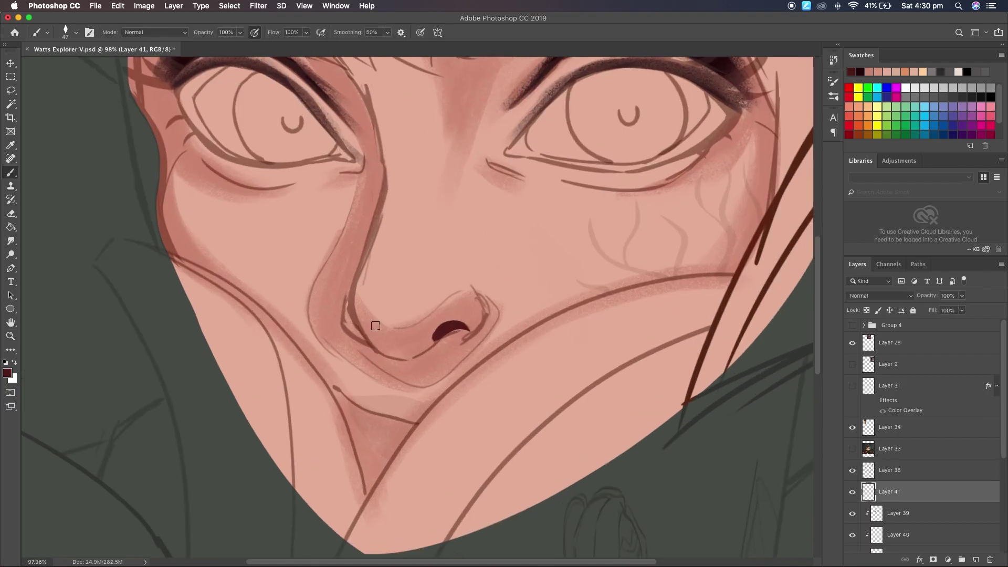
# - Paint a 25 px dark line along the nose's underside and move Layer 41 above Layer 38
pyautogui.rightClick(225, 99)
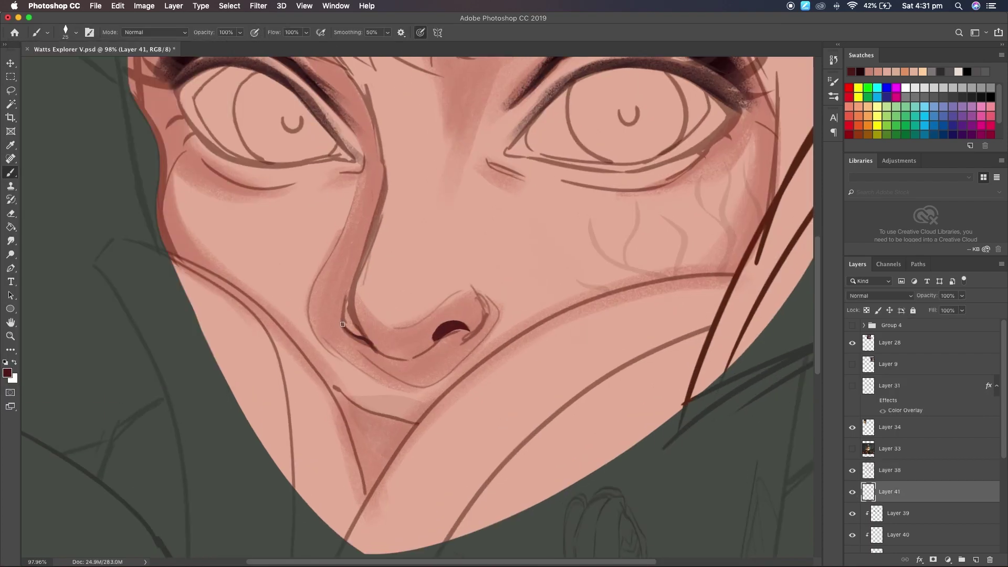
pyautogui.moveTo(342, 324); pyautogui.dragTo(345, 300)
pyautogui.press('super+]')
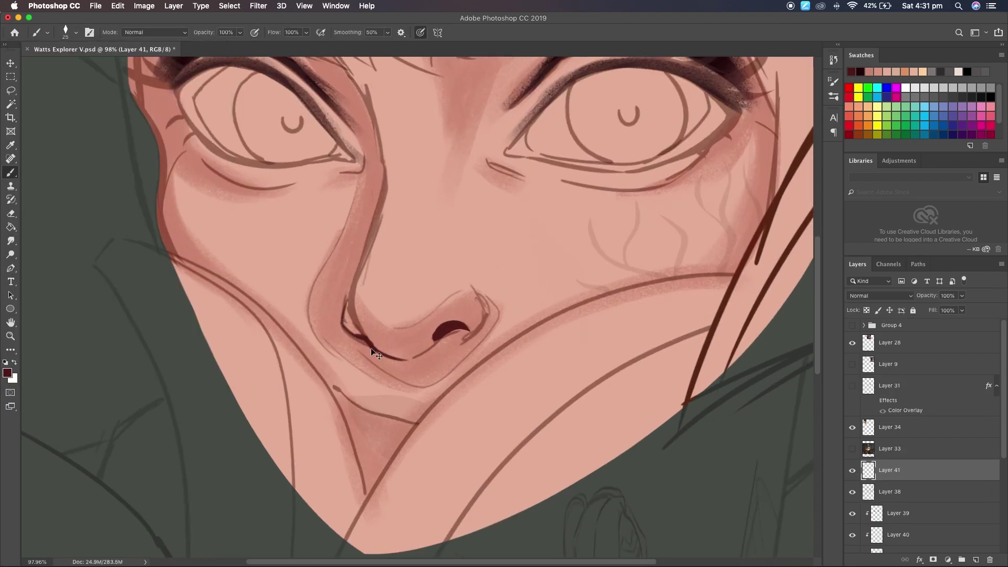
pyautogui.press('e')
pyautogui.press('b')
# - Clear a lassoed part of the nose tip on Layer 38 and erase the nostril's lower edge
pyautogui.click(890, 492)
pyautogui.press('l')
pyautogui.moveTo(485, 287); pyautogui.dragTo(462, 364)
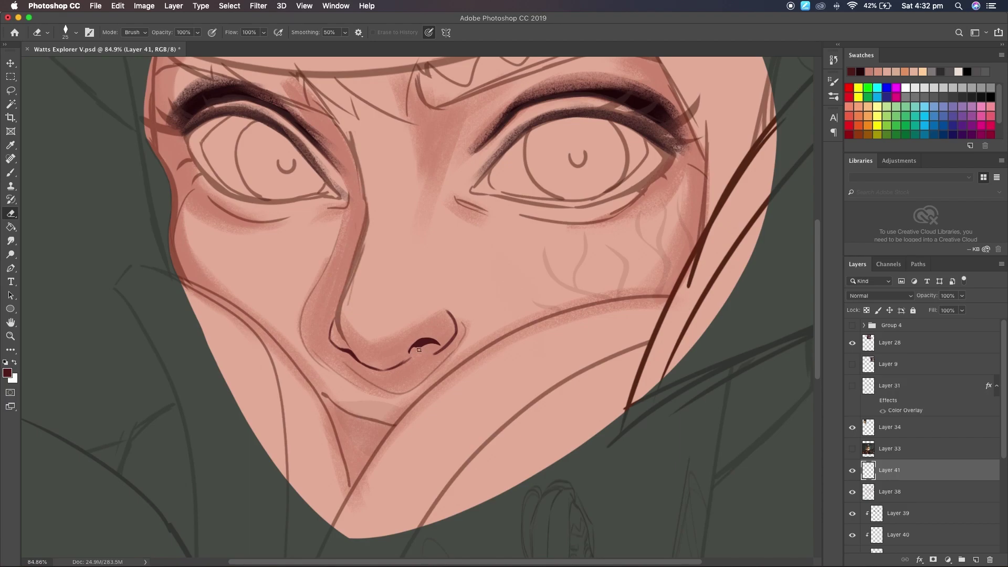
pyautogui.scroll(-3, 429, 349)
pyautogui.scroll(6, 421, 437)
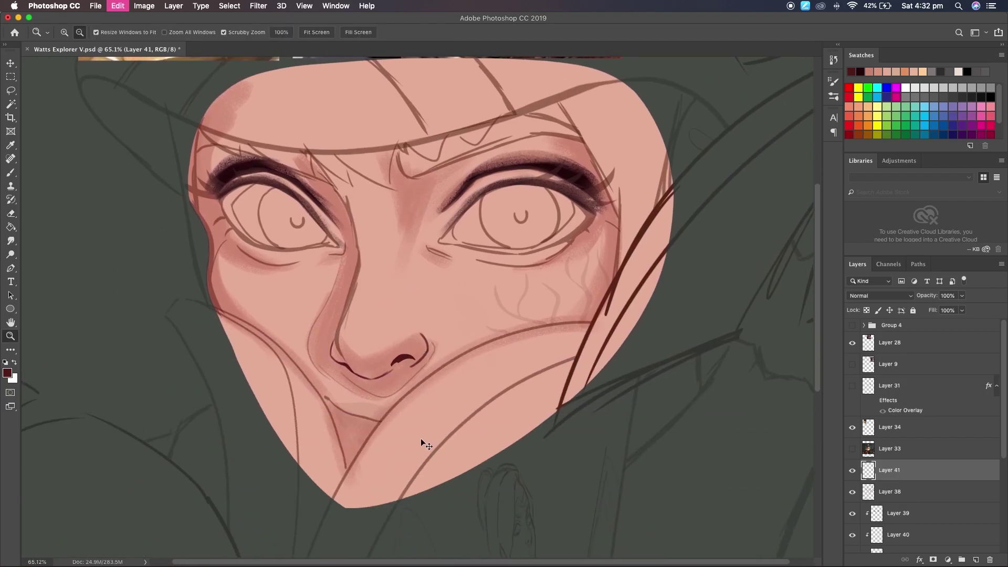
pyautogui.press('b')
pyautogui.press('e')
pyautogui.moveTo(445, 371); pyautogui.dragTo(458, 344)
pyautogui.scroll(-2, 470, 342)
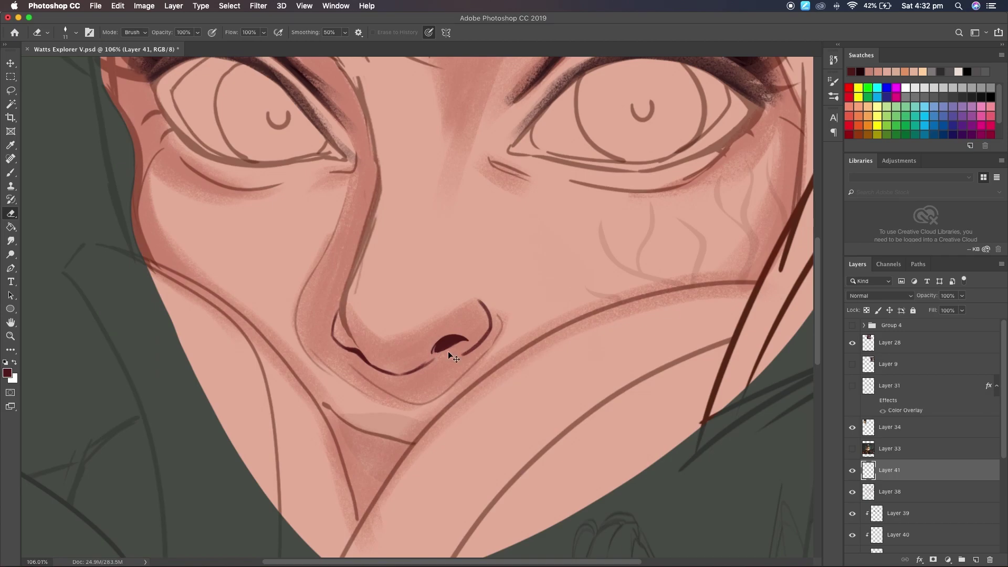
pyautogui.scroll(-4, 475, 348)
pyautogui.scroll(1, 442, 429)
pyautogui.press('b')
pyautogui.scroll(5, 386, 481)
# - Shade darkly beneath and along the nose's right edge at 36 px, softening it with the Airbrush eraser
pyautogui.click(76, 32)
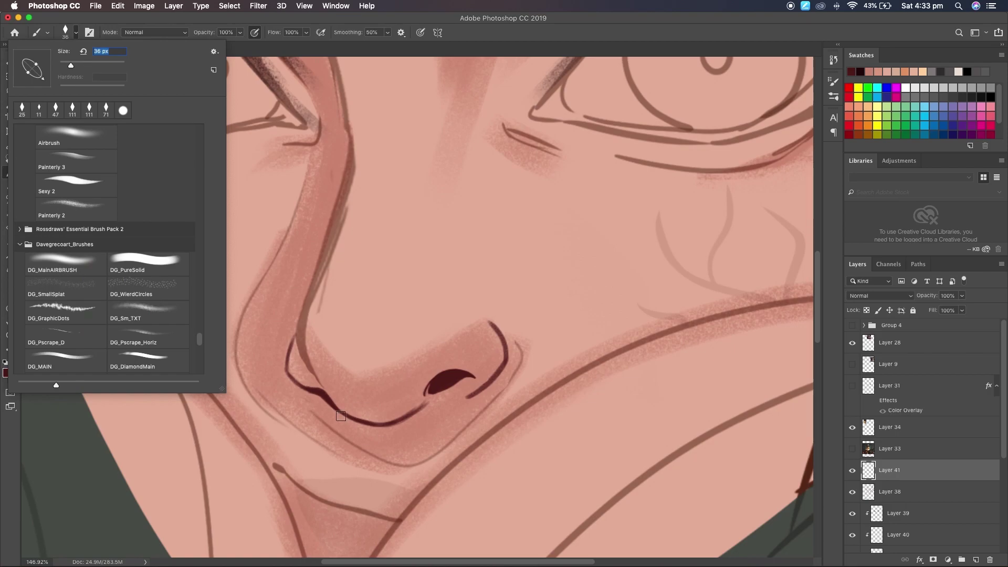
pyautogui.moveTo(396, 431); pyautogui.dragTo(296, 386)
pyautogui.moveTo(353, 416)
pyautogui.mouseDown()
pyautogui.moveTo(450, 393)
pyautogui.moveTo(507, 349)
pyautogui.mouseUp()
pyautogui.scroll(-5, 368, 436)
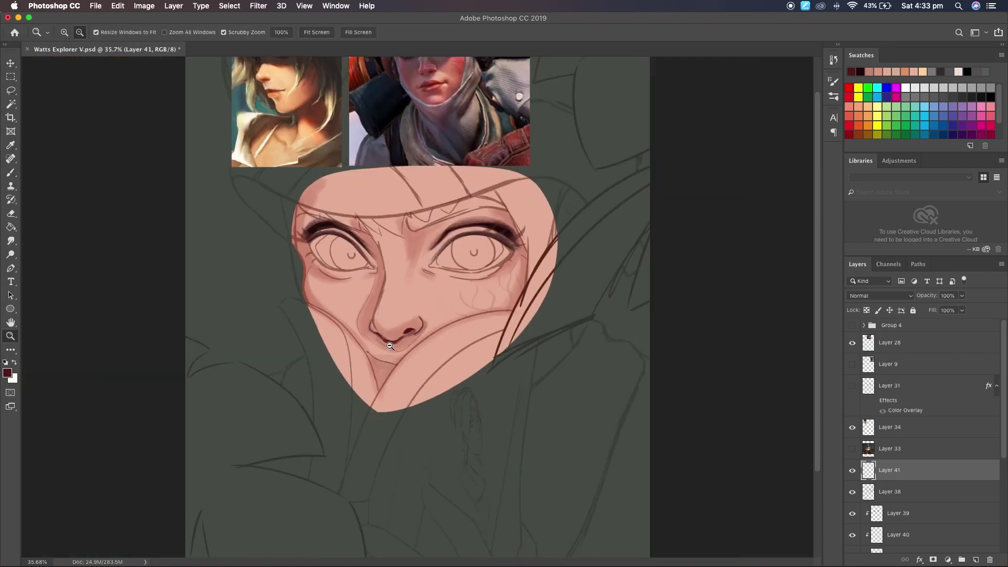
pyautogui.scroll(1, 364, 437)
pyautogui.press('e')
pyautogui.click(76, 32)
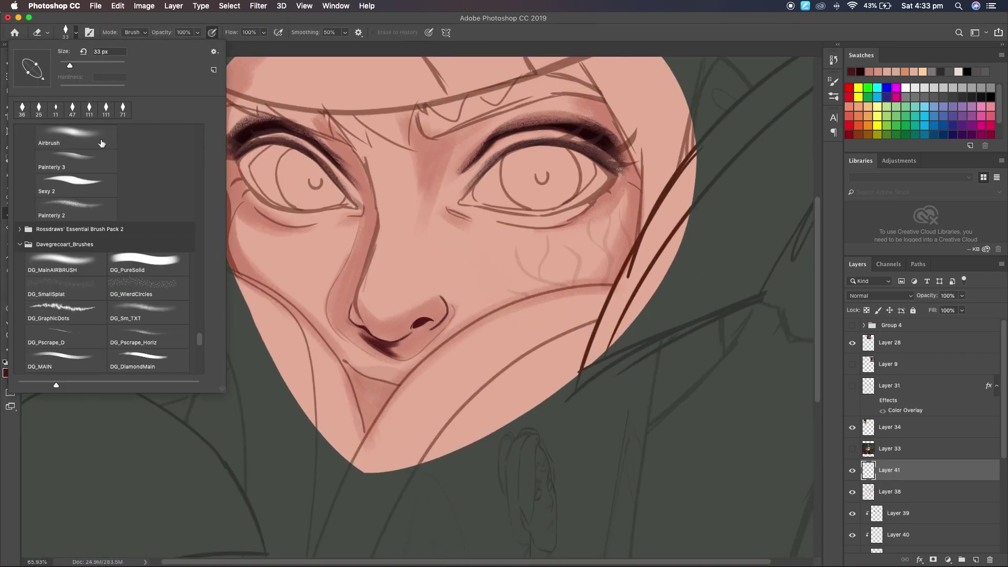
pyautogui.click(402, 366)
pyautogui.moveTo(366, 335); pyautogui.dragTo(391, 352)
pyautogui.press('b')
pyautogui.scroll(-1, 370, 357)
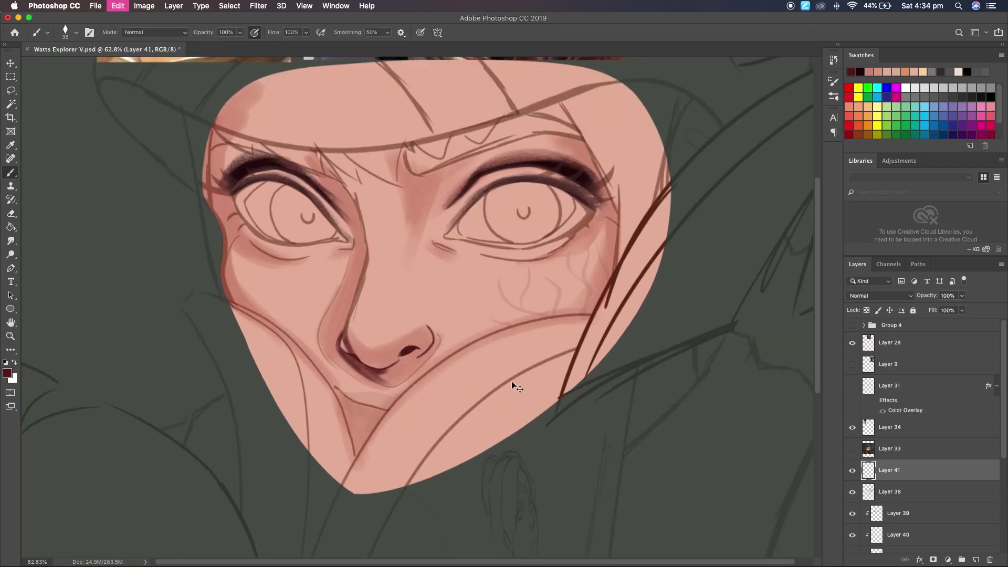
# - Add a new clipped Layer 42 and darken the left eye's upper lash line
pyautogui.press('z')
pyautogui.scroll(-3, 496, 341)
pyautogui.press('super+alt+shift+n')
pyautogui.scroll(2, 480, 303)
pyautogui.scroll(2, 481, 304)
pyautogui.press('b')
pyautogui.moveTo(256, 394)
pyautogui.mouseDown()
pyautogui.moveTo(290, 388)
pyautogui.moveTo(319, 399)
pyautogui.mouseUp()
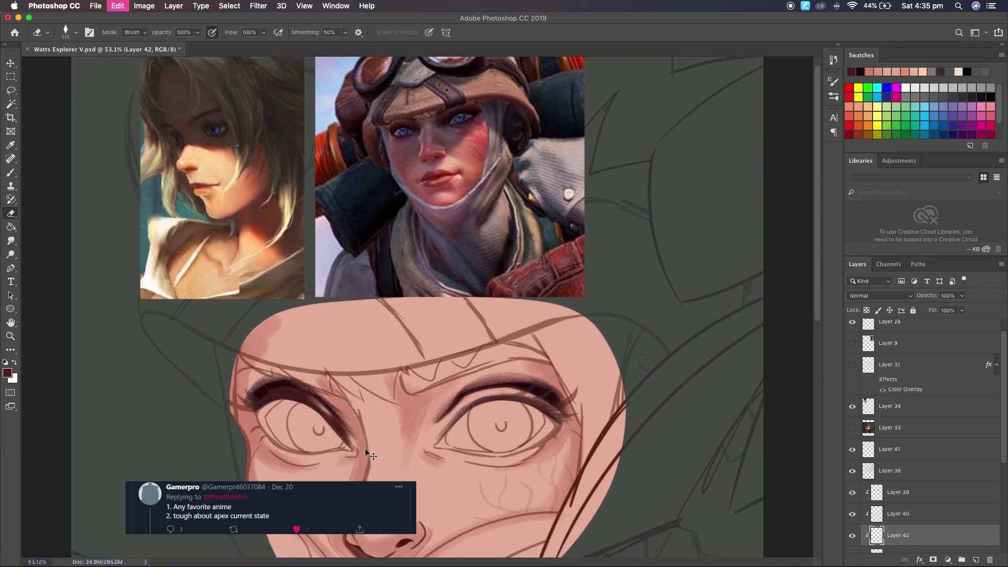
# - Tilt the canvas about 30 degrees to work on the eyelids, then reset it upright
pyautogui.rightClick(468, 430)
pyautogui.press('Escape')
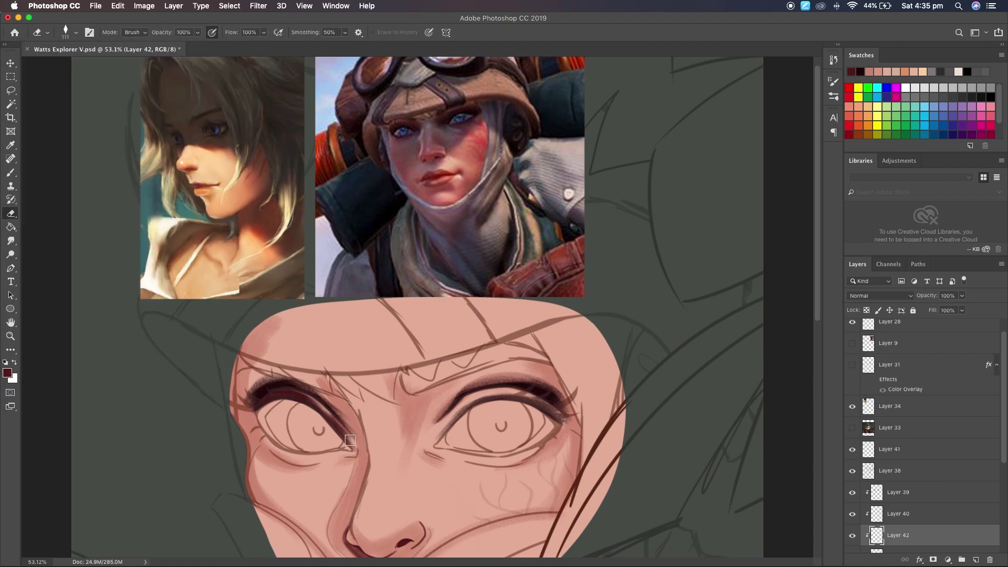
pyautogui.press('r')
pyautogui.moveTo(599, 379); pyautogui.dragTo(609, 273)
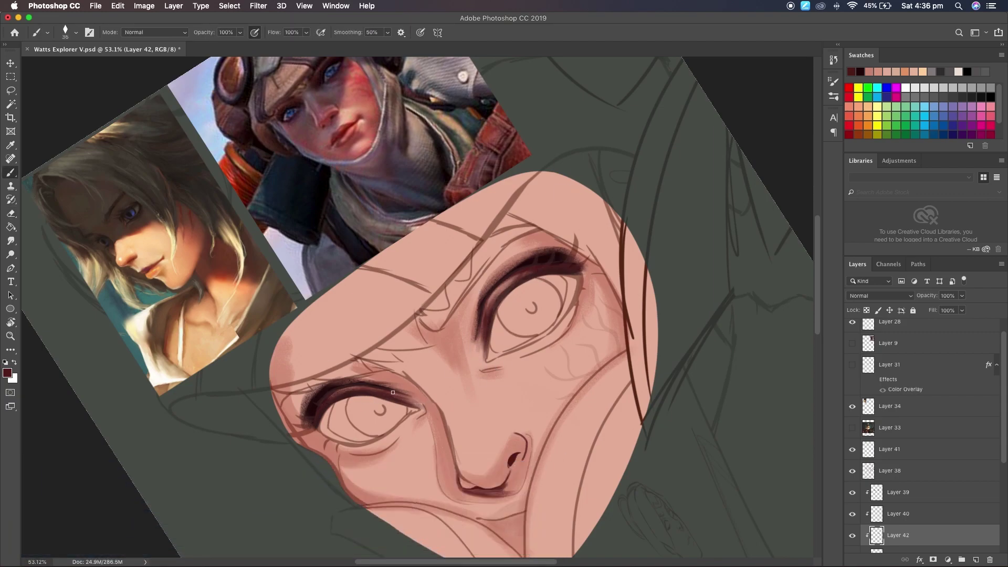
pyautogui.press('Escape')
pyautogui.scroll(2, 440, 311)
pyautogui.click(11, 240)
# - Enlarge the brush to 36 px, select Layer 40 and zoom out to check the eyelid shading
pyautogui.hotkey('alt', ']')
pyautogui.press(']')
pyautogui.press(']')
pyautogui.press(']')
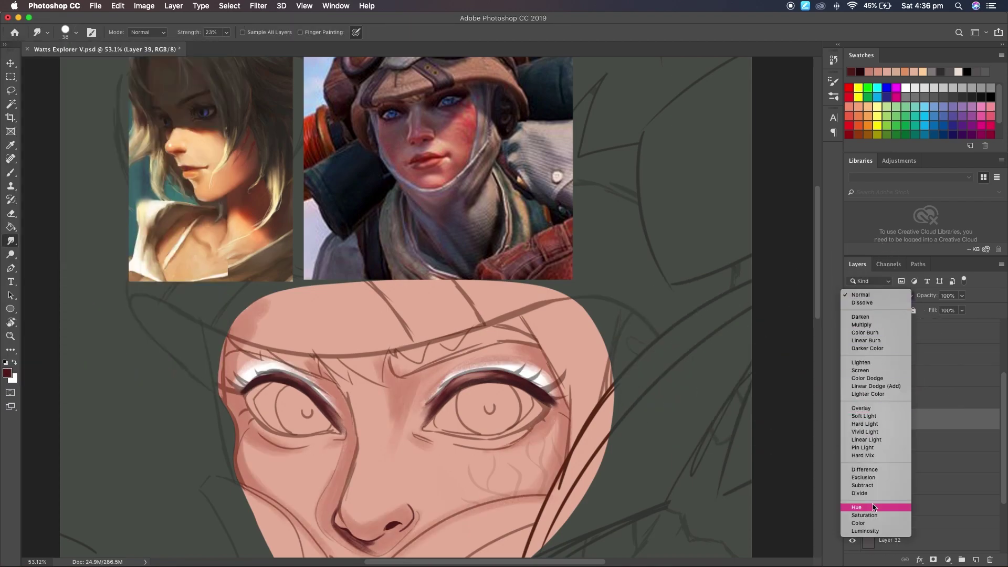
pyautogui.press('z')
pyautogui.hotkey('alt', ']')
pyautogui.hotkey('alt', '[')
pyautogui.press('b')
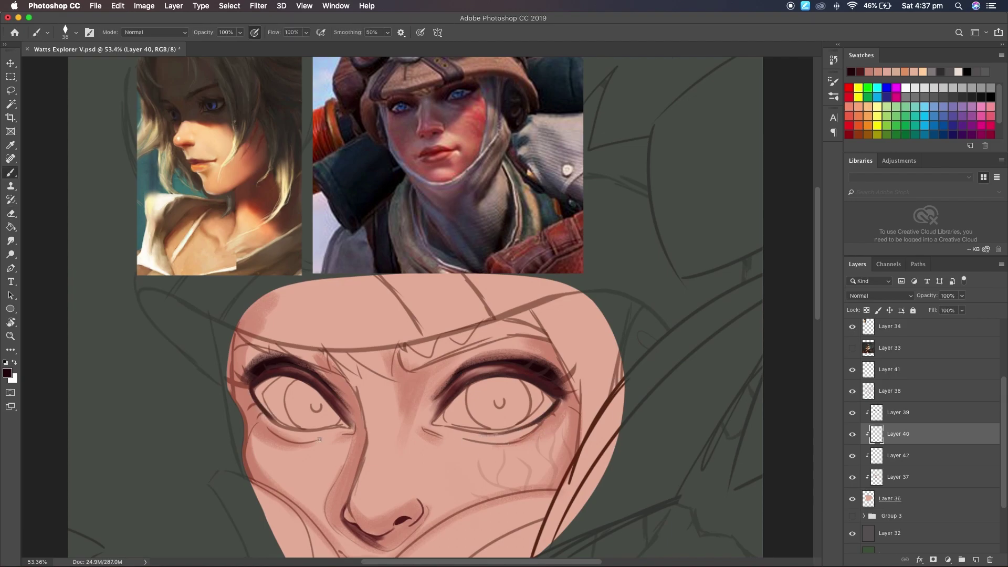
# - On a new clipped layer, paint large red strokes along both face edges and set it to Soft Light
pyautogui.press('v')
pyautogui.scroll(-2, 532, 231)
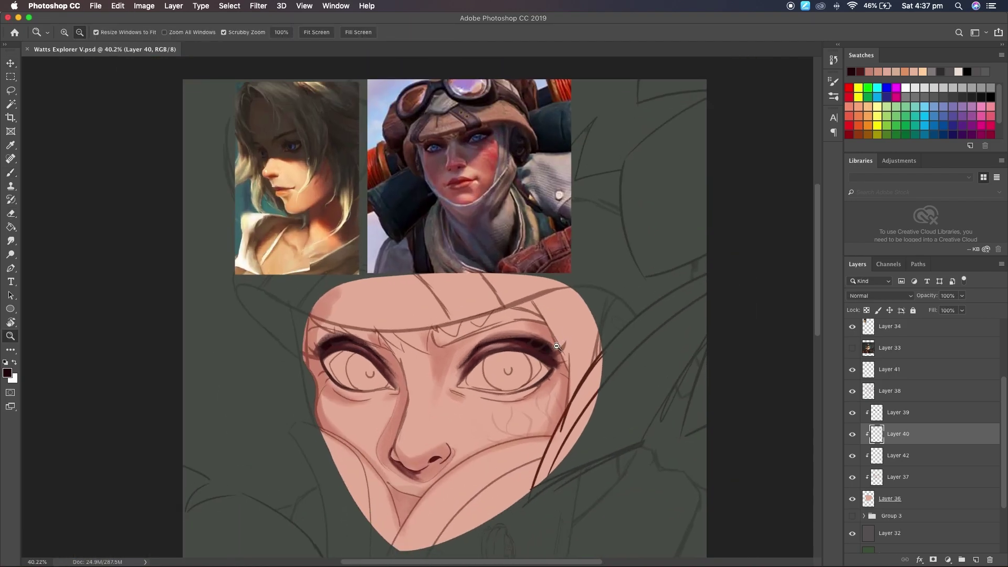
pyautogui.hotkey('alt', ']')
pyautogui.press('super+shift+alt+n')
pyautogui.press('b')
pyautogui.click(65, 32)
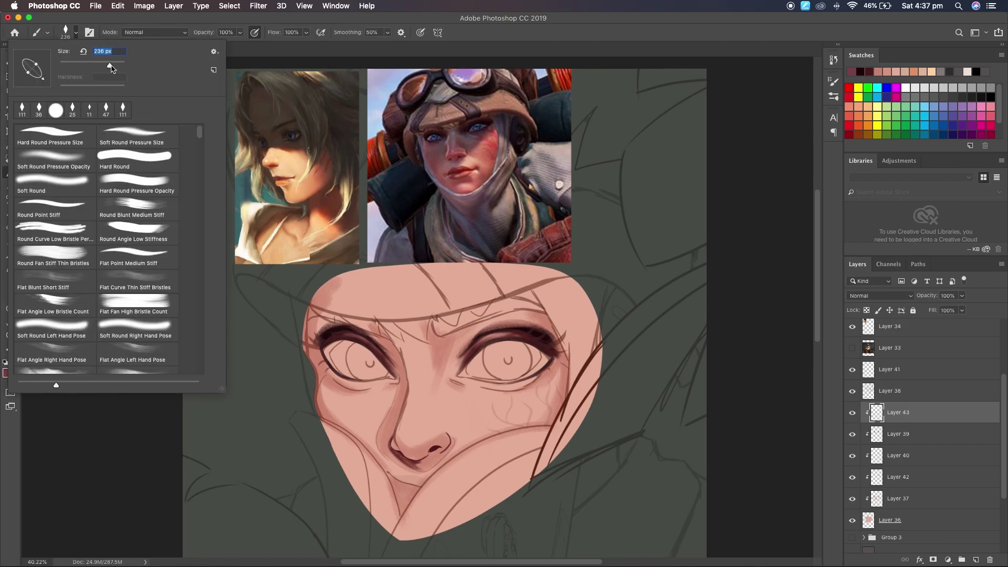
pyautogui.moveTo(315, 336)
pyautogui.mouseDown()
pyautogui.moveTo(334, 438)
pyautogui.moveTo(412, 536)
pyautogui.mouseUp()
pyautogui.moveTo(310, 342); pyautogui.dragTo(315, 294)
pyautogui.moveTo(578, 341); pyautogui.dragTo(541, 452)
pyautogui.moveTo(575, 362); pyautogui.dragTo(538, 462)
pyautogui.click(880, 296)
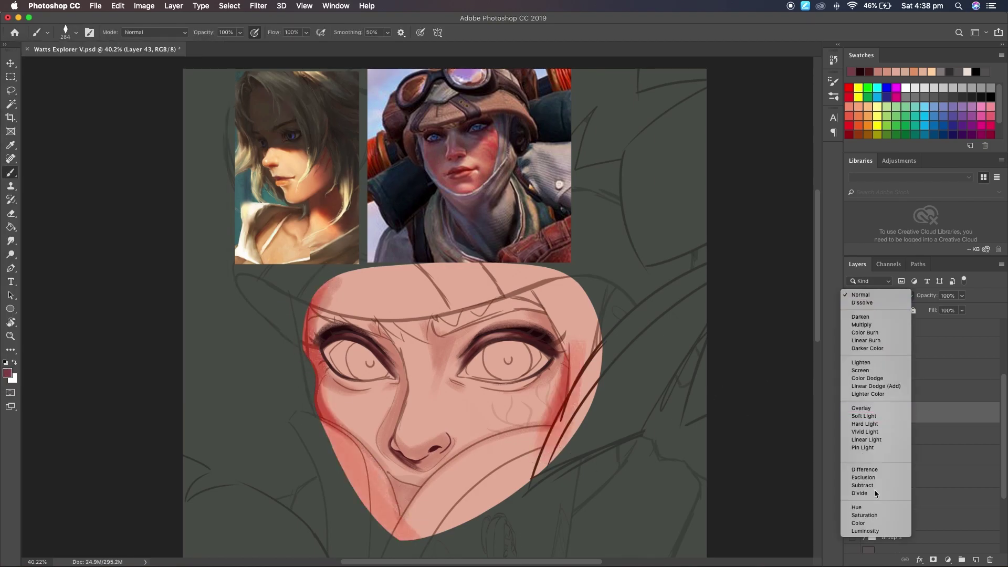
pyautogui.click(864, 416)
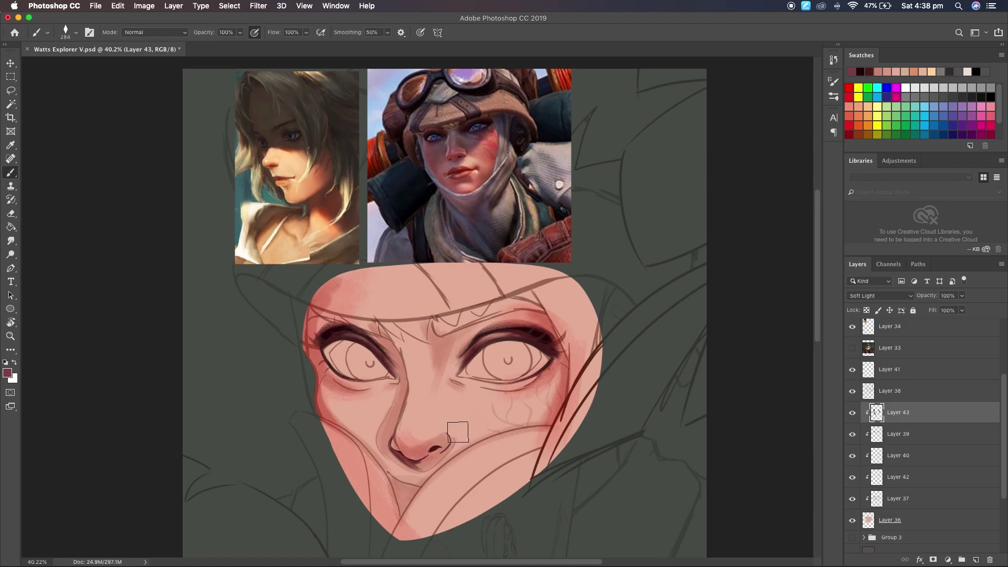
# - Shade the nose bridge, nose sides, beneath the nose, forehead and brow with the red Soft Light brush
pyautogui.moveTo(420, 454); pyautogui.dragTo(391, 464)
pyautogui.moveTo(394, 363); pyautogui.dragTo(386, 456)
pyautogui.moveTo(446, 315); pyautogui.dragTo(444, 376)
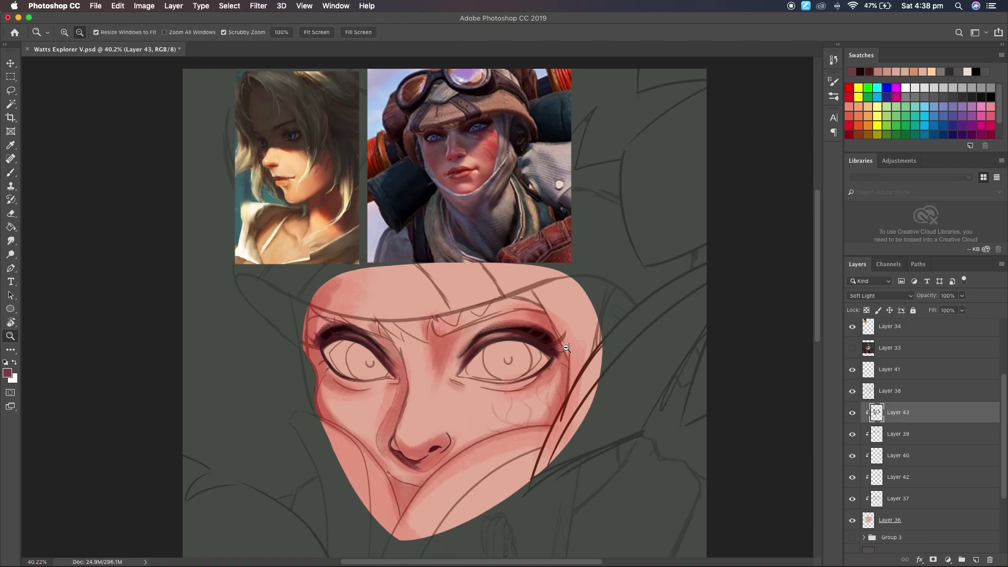
pyautogui.scroll(-2, 300, 501)
pyautogui.hscroll(2, 300, 501)
pyautogui.moveTo(557, 286); pyautogui.dragTo(300, 294)
pyautogui.moveTo(299, 336); pyautogui.dragTo(556, 336)
pyautogui.moveTo(557, 294)
pyautogui.mouseDown()
pyautogui.moveTo(401, 302)
pyautogui.moveTo(462, 273)
pyautogui.moveTo(556, 262)
pyautogui.mouseUp()
# - Add a plum #7f4f5a Color Overlay style to the shading layer
pyautogui.press('z')
pyautogui.keyDown('alt'); pyautogui.click(523, 315); pyautogui.keyUp('alt')
pyautogui.moveTo(523, 315); pyautogui.dragTo(531, 315)
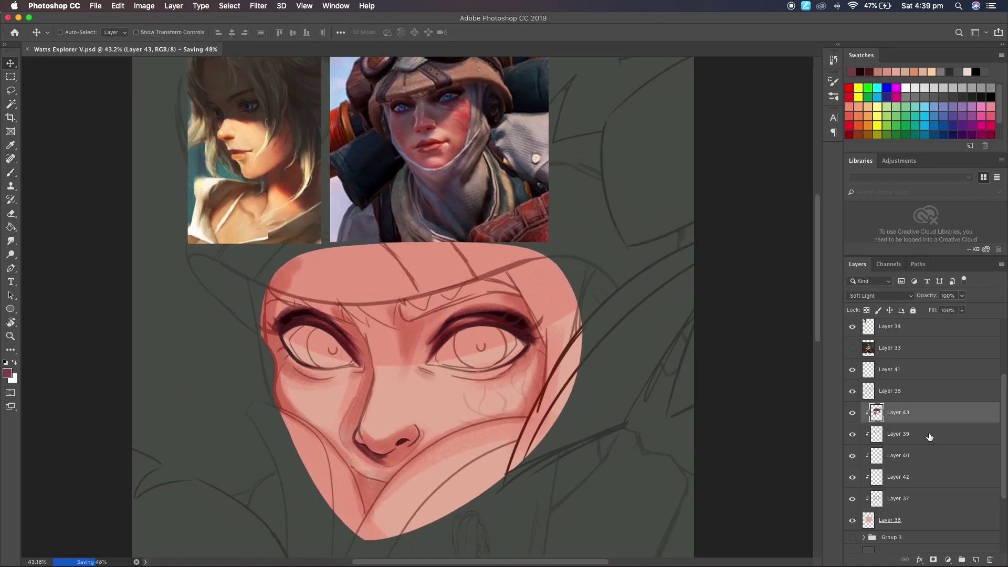
pyautogui.click(920, 559)
pyautogui.click(871, 294)
pyautogui.click(855, 348)
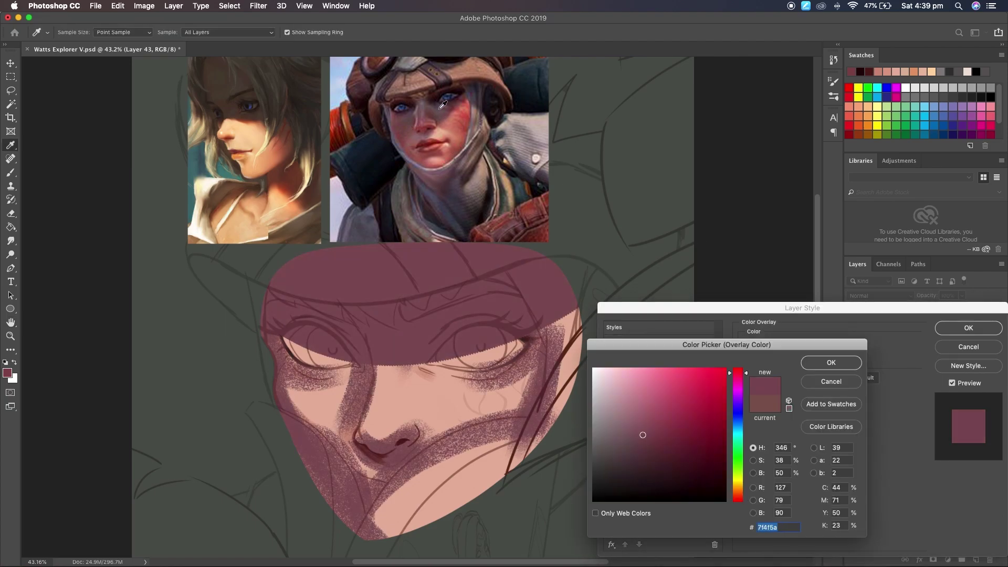
pyautogui.click(830, 363)
pyautogui.click(969, 328)
# - Add a new empty Layer 44 and open the Foreground Color Picker to choose a pale pink
pyautogui.press('super+shift+alt+n')
pyautogui.press('v')
pyautogui.rightClick(902, 439)
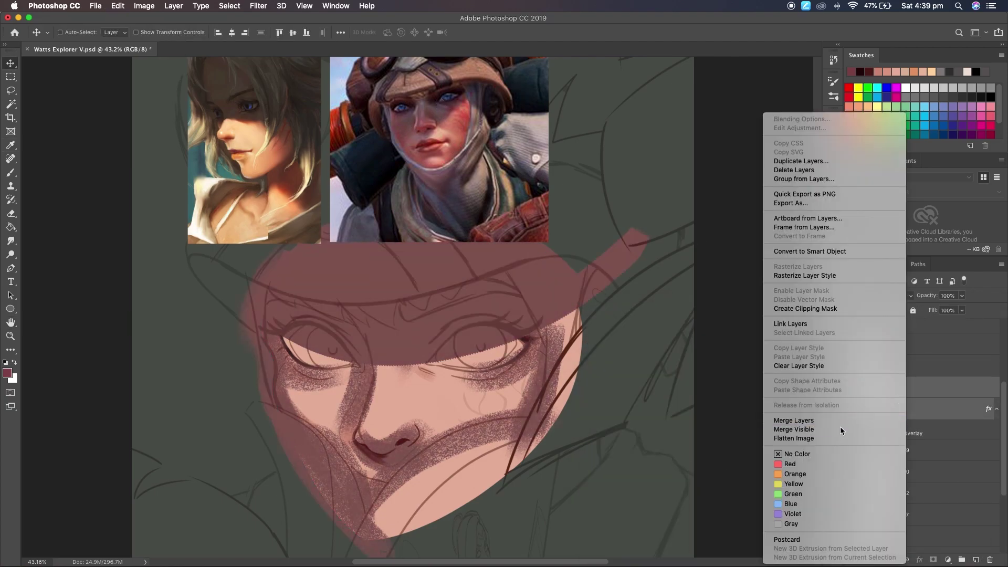
pyautogui.click(872, 421)
pyautogui.click(880, 295)
pyautogui.press('Escape')
pyautogui.scroll(-2, 566, 417)
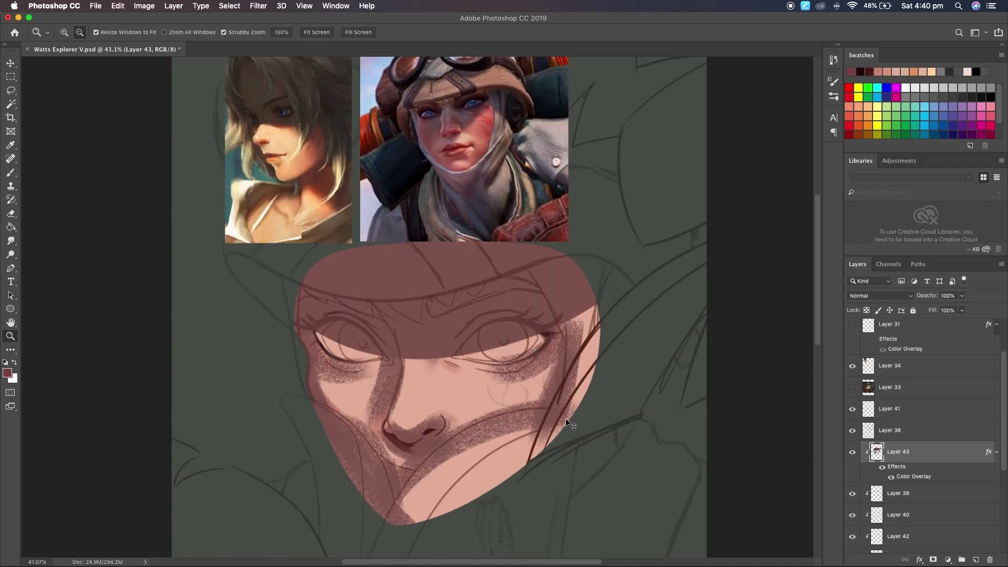
pyautogui.press('i')
pyautogui.click(8, 373)
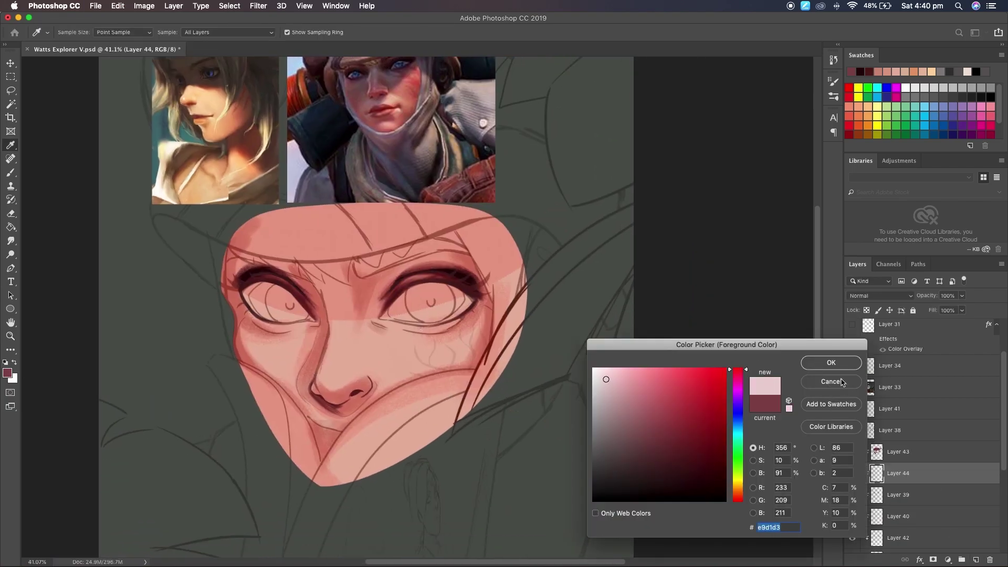
# - Paint pale whites into both eyes on Layer 44 and move that layer down one level
pyautogui.press('Return')
pyautogui.press('b')
pyautogui.scroll(3, 664, 365)
pyautogui.click(76, 32)
pyautogui.doubleClick(56, 113)
pyautogui.moveTo(405, 325); pyautogui.dragTo(456, 326)
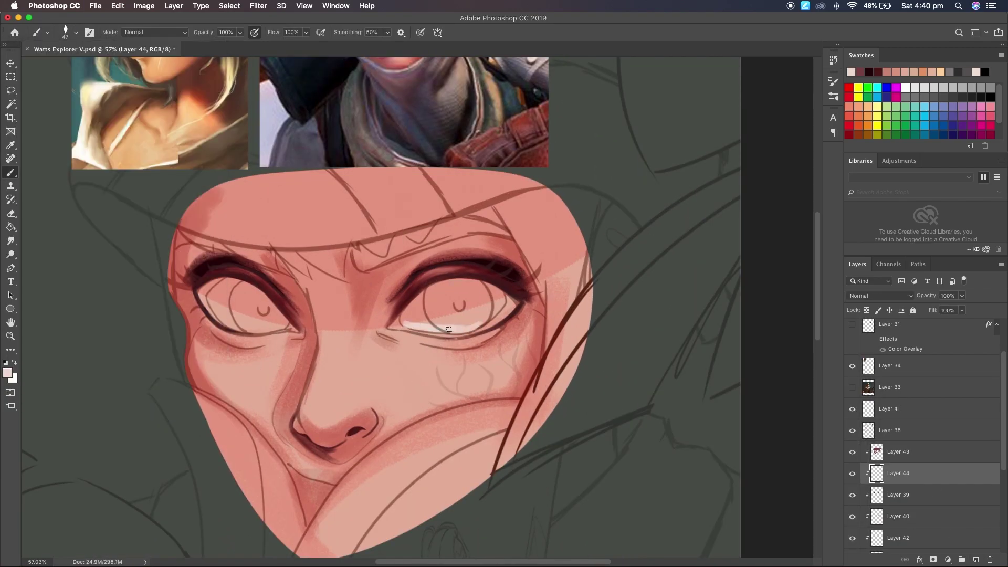
pyautogui.hotkey('ctrl', 'z')
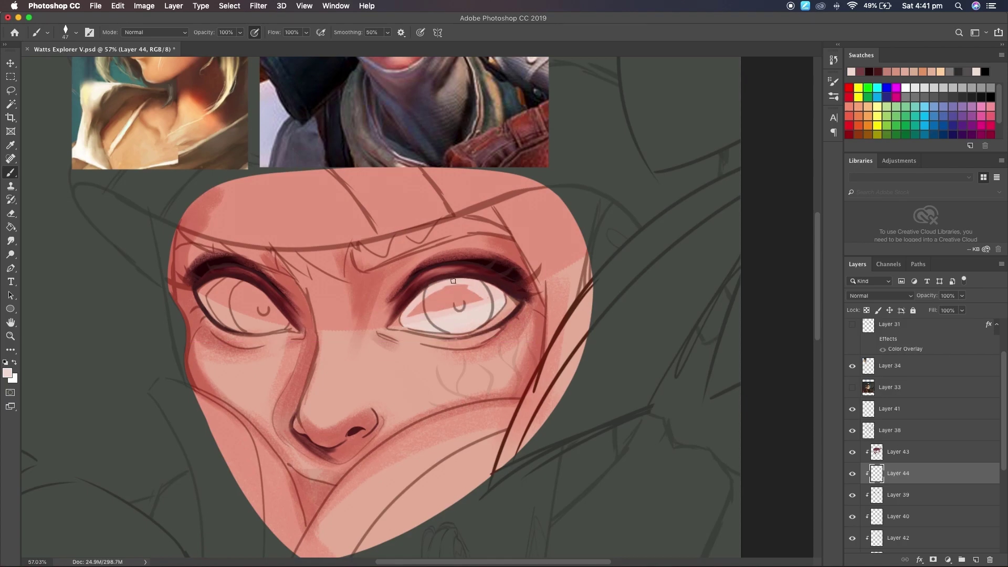
pyautogui.hotkey('ctrl', '[')
pyautogui.hotkey('ctrl', '[')
pyautogui.hotkey('ctrl', '[')
pyautogui.moveTo(209, 297); pyautogui.dragTo(215, 305)
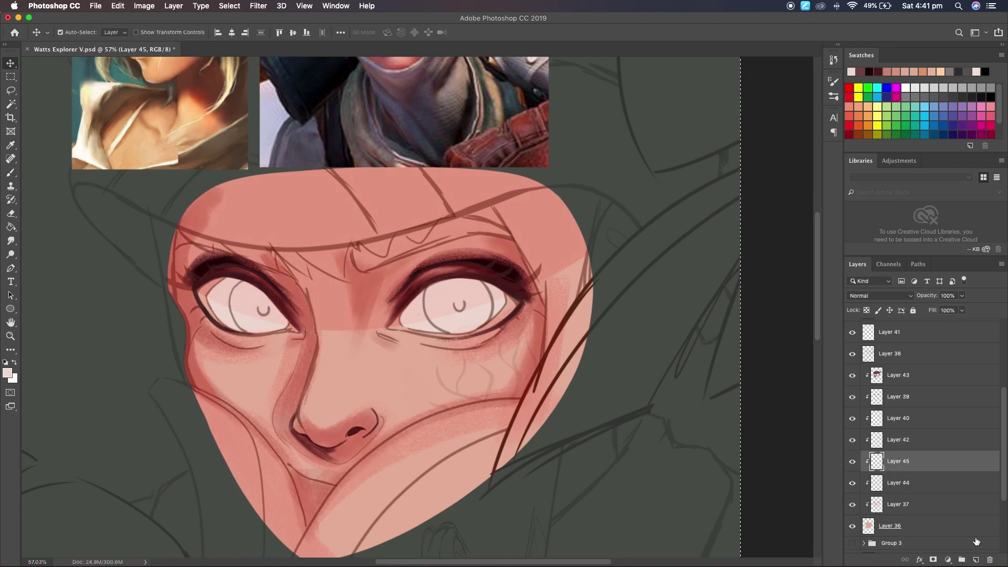
# - Give new Layer 45 over the eyes a dark #885d59 Color Overlay
pyautogui.scroll(4, 405, 158)
pyautogui.click(405, 96)
pyautogui.press('Return')
pyautogui.press('Return')
# - Erase the dark overlay from the eyes
pyautogui.press('e')
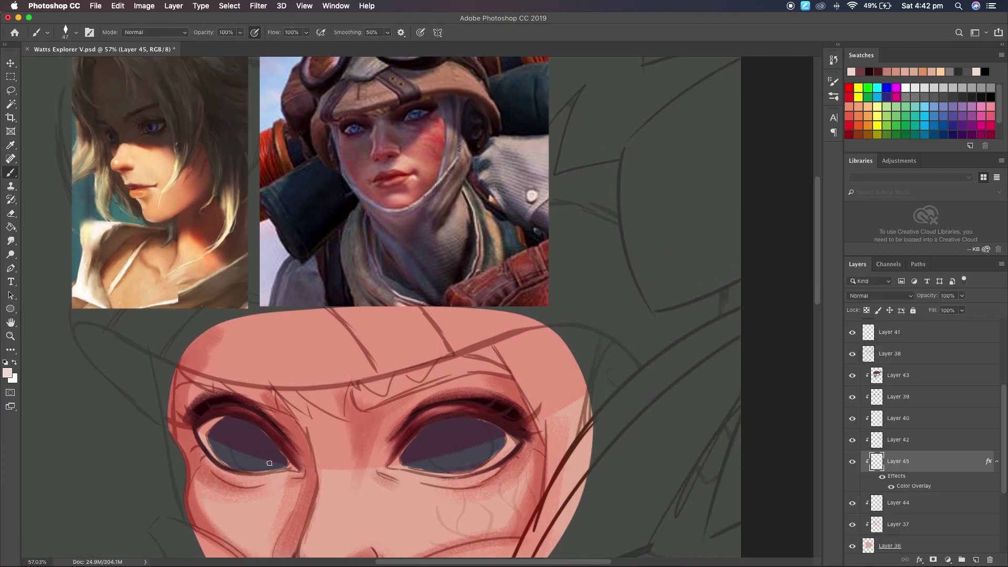
pyautogui.scroll(-3, 318, 305)
pyautogui.click(74, 32)
pyautogui.press('Return')
pyautogui.moveTo(566, 315)
pyautogui.mouseDown()
pyautogui.moveTo(362, 396)
pyautogui.moveTo(481, 355)
pyautogui.mouseUp()
# - Set eye-shading Layer 46 to Multiply and whiten both eyes
pyautogui.click(975, 560)
pyautogui.click(879, 296)
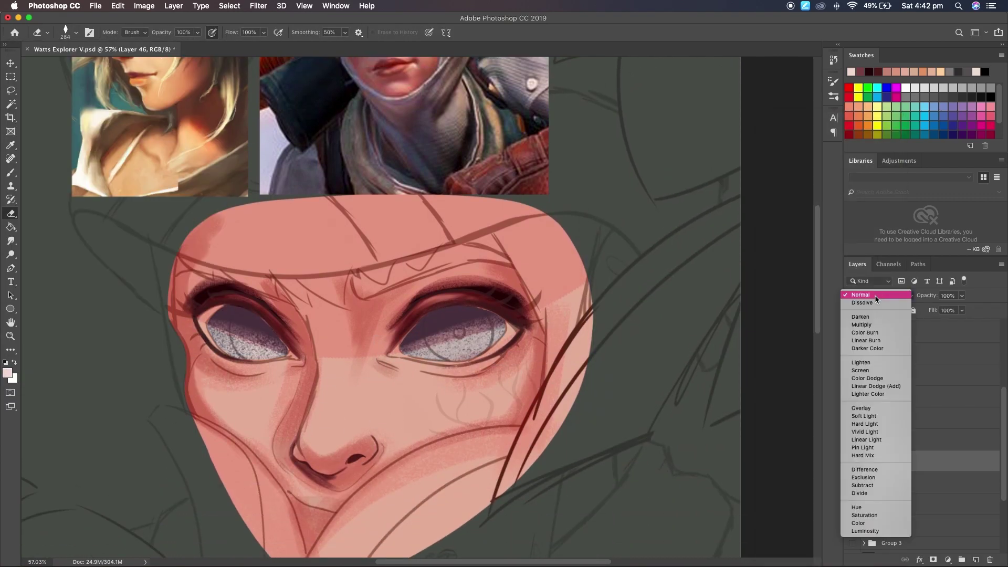
pyautogui.click(867, 322)
pyautogui.click(73, 32)
pyautogui.press('Return')
pyautogui.moveTo(407, 328)
pyautogui.mouseDown()
pyautogui.moveTo(472, 341)
pyautogui.moveTo(514, 336)
pyautogui.mouseUp()
pyautogui.moveTo(200, 328); pyautogui.dragTo(284, 347)
# - Set the face-shading Layer 43 blend mode to Overlay
pyautogui.press('z')
pyautogui.moveTo(457, 360)
pyautogui.mouseDown()
pyautogui.moveTo(431, 361)
pyautogui.moveTo(504, 360)
pyautogui.mouseUp()
pyautogui.click(10, 240)
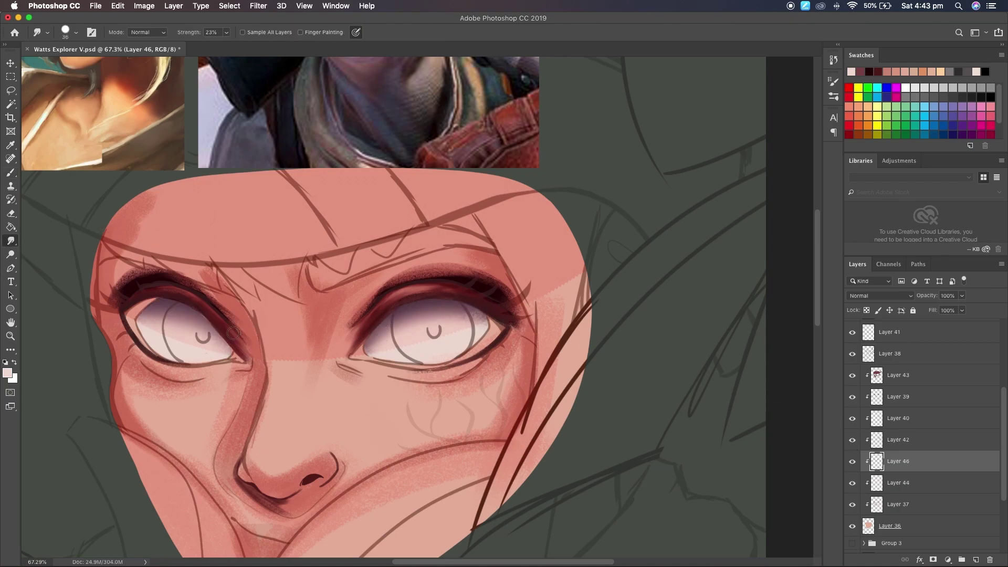
pyautogui.press('z')
pyautogui.moveTo(461, 325)
pyautogui.mouseDown()
pyautogui.moveTo(399, 325)
pyautogui.moveTo(492, 371)
pyautogui.mouseUp()
pyautogui.click(897, 374)
pyautogui.click(880, 295)
pyautogui.click(872, 295)
# - Try Multiply on the face shading, then revert it to Overlay
pyautogui.press('r')
pyautogui.press('z')
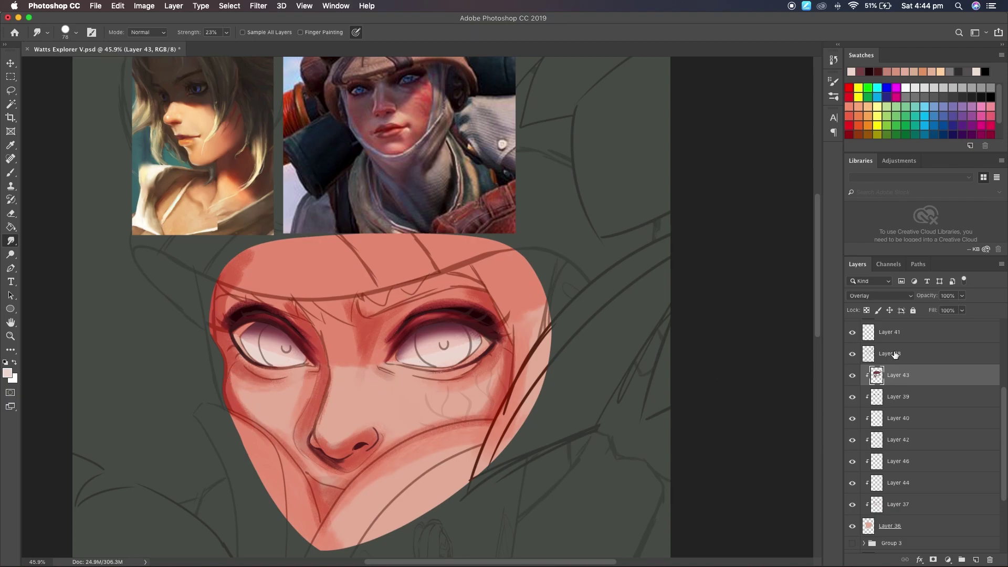
pyautogui.click(880, 295)
pyautogui.click(872, 211)
pyautogui.hotkey('ctrl', 'z')
pyautogui.scroll(-2, 384, 427)
pyautogui.press('v')
# - Add a clipped Layer 47 for the irises with blue as the paint colour
pyautogui.click(898, 461)
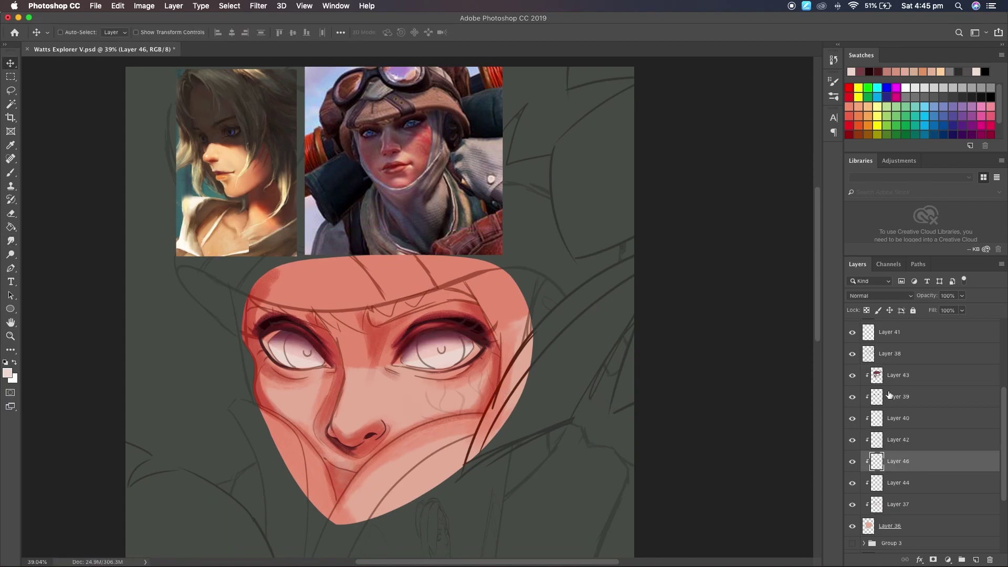
pyautogui.hotkey('ctrl', 'shift', 'alt', 'n')
pyautogui.press('b')
pyautogui.click(8, 372)
pyautogui.press('Return')
pyautogui.scroll(3, 491, 307)
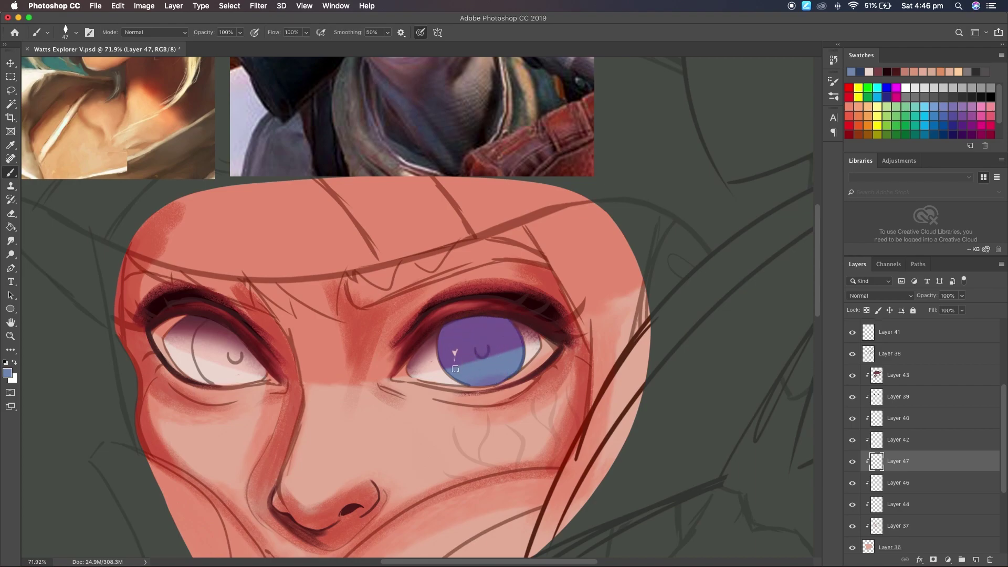
# - Remove the white mark and paint blue and purple strokes over the left iris
pyautogui.press('super+z')
pyautogui.scroll(-3, 453, 337)
pyautogui.scroll(4, 314, 356)
pyautogui.moveTo(330, 311); pyautogui.dragTo(314, 355)
pyautogui.moveTo(327, 317); pyautogui.dragTo(346, 324)
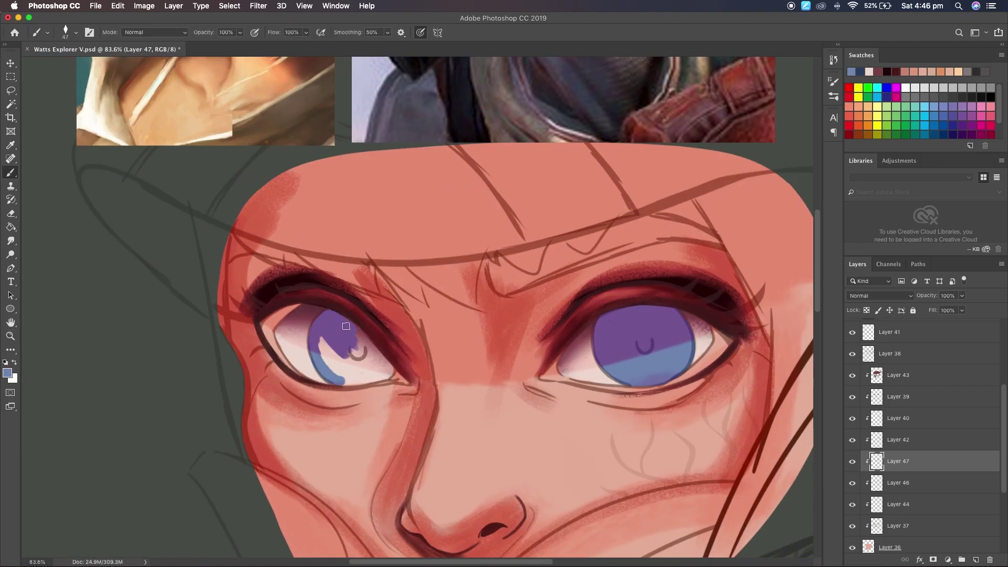
pyautogui.moveTo(391, 367); pyautogui.dragTo(322, 340)
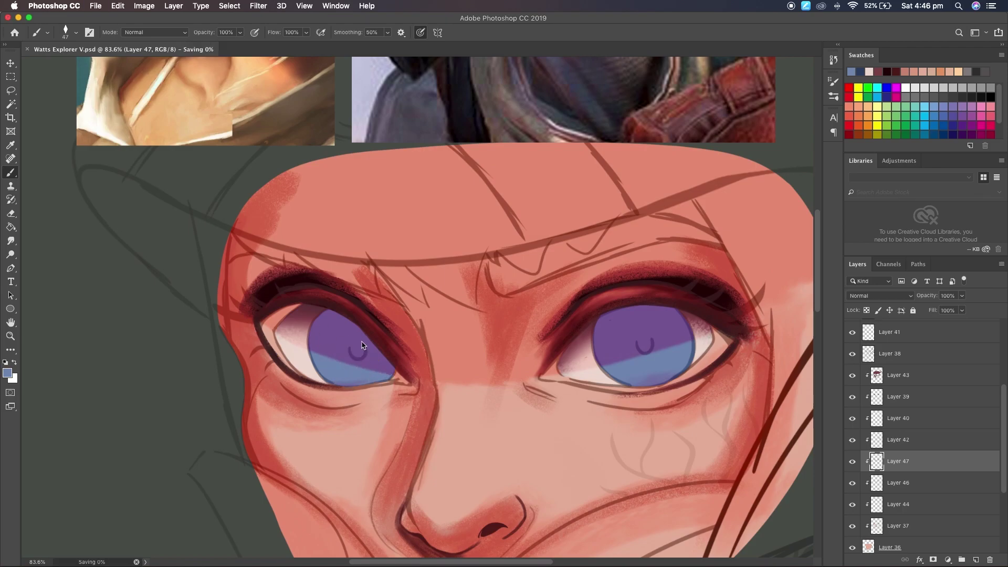
# - Test a black stroke along the lid, undo it, and pick a blue-grey colour
pyautogui.press('f')
pyautogui.press('d')
pyautogui.moveTo(254, 250); pyautogui.dragTo(322, 317)
pyautogui.press('super+z')
pyautogui.keyDown('alt'); pyautogui.click(323, 317); pyautogui.keyUp('alt')
pyautogui.scroll(3, 598, 270)
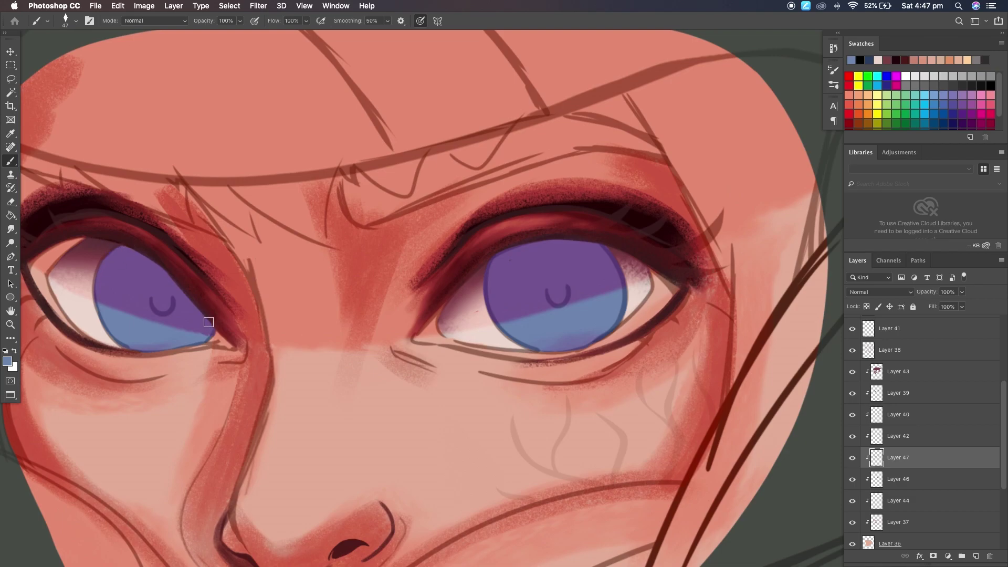
pyautogui.scroll(2, 865, 362)
pyautogui.scroll(-5, 702, 400)
pyautogui.press('v')
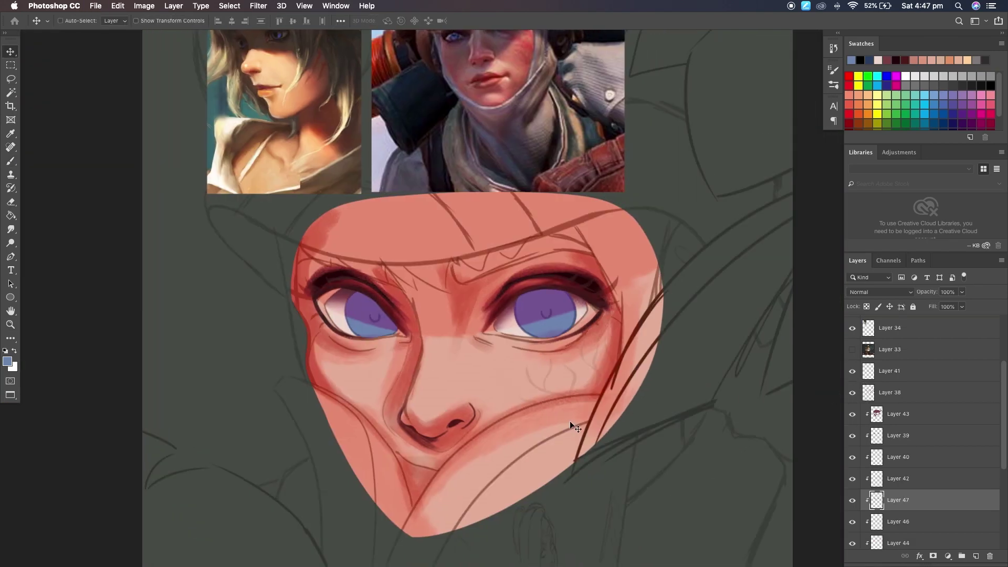
# - Darken the irises with a near-black layer, erasing spots to reveal purple-blue in each
pyautogui.press('super+j')
pyautogui.press('Return')
pyautogui.press('Return')
pyautogui.press('e')
pyautogui.moveTo(293, 310); pyautogui.dragTo(292, 309)
pyautogui.moveTo(466, 307); pyautogui.dragTo(465, 308)
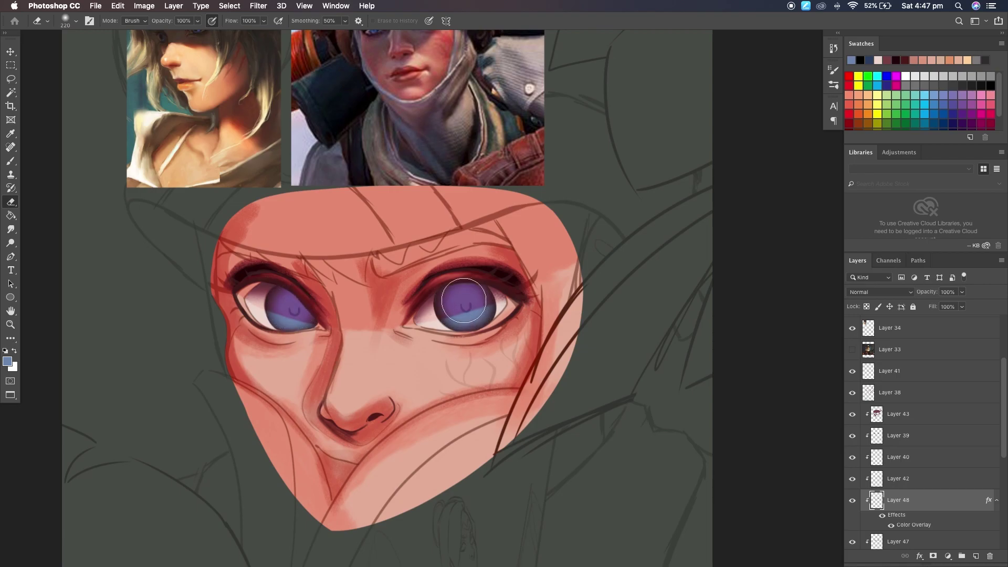
pyautogui.press('v')
pyautogui.click(996, 500)
pyautogui.click(880, 292)
# - Sample a dark colour from the face as the brush colour
pyautogui.press('Escape')
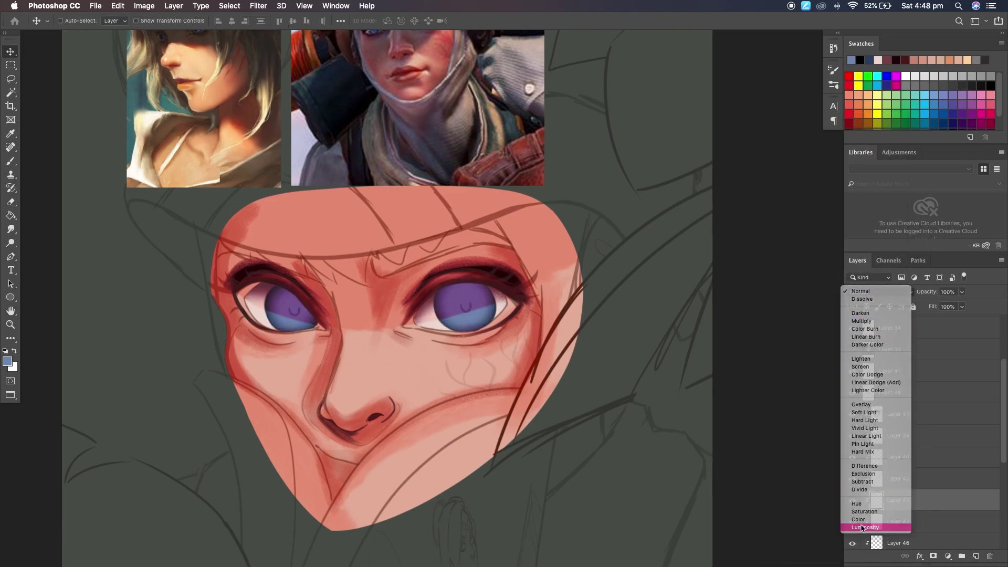
pyautogui.press('i')
pyautogui.click(530, 253)
pyautogui.scroll(3, 315, 315)
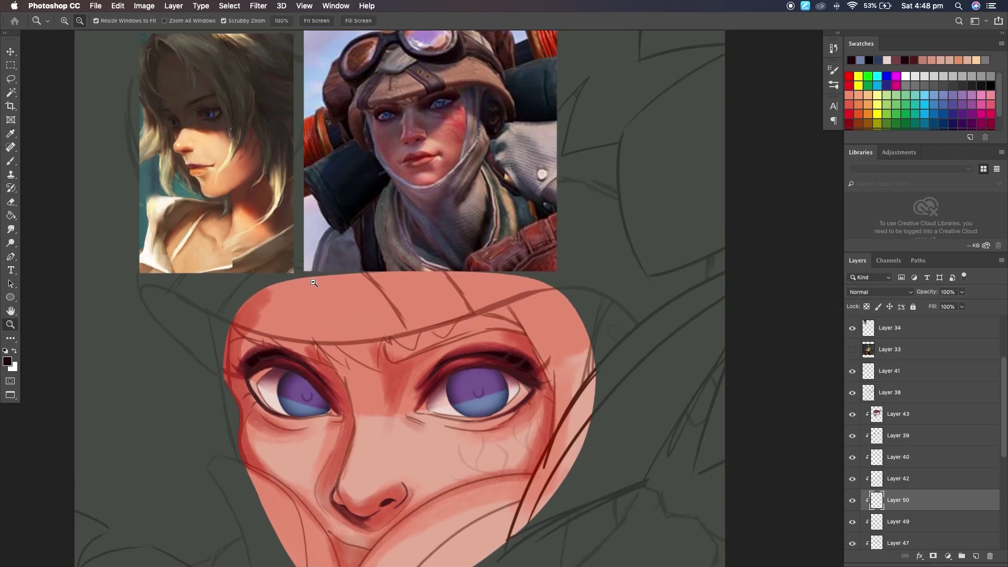
pyautogui.press('b')
pyautogui.click(7, 361)
pyautogui.click(835, 360)
pyautogui.scroll(2, 316, 360)
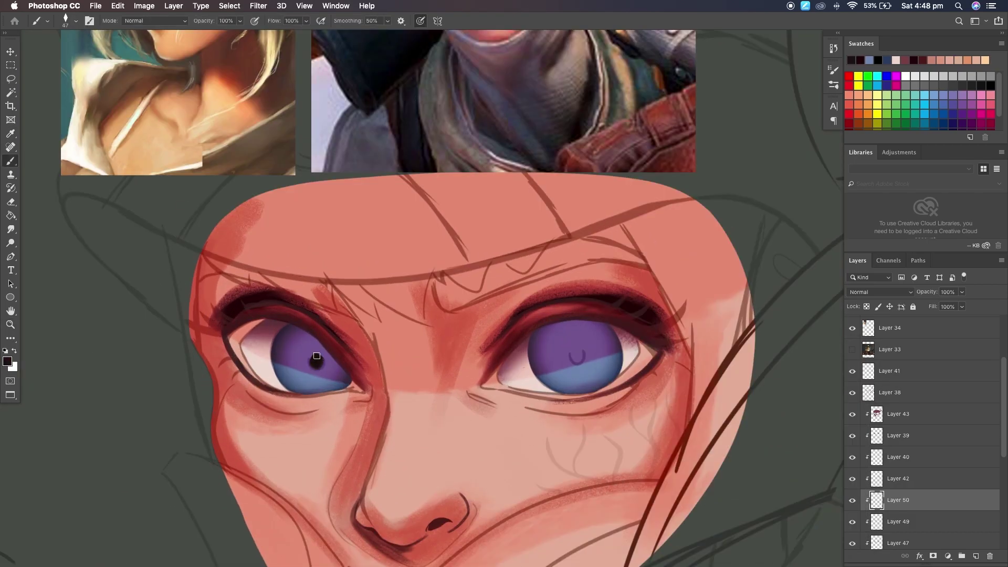
pyautogui.scroll(-2, 318, 358)
pyautogui.scroll(-3, 510, 339)
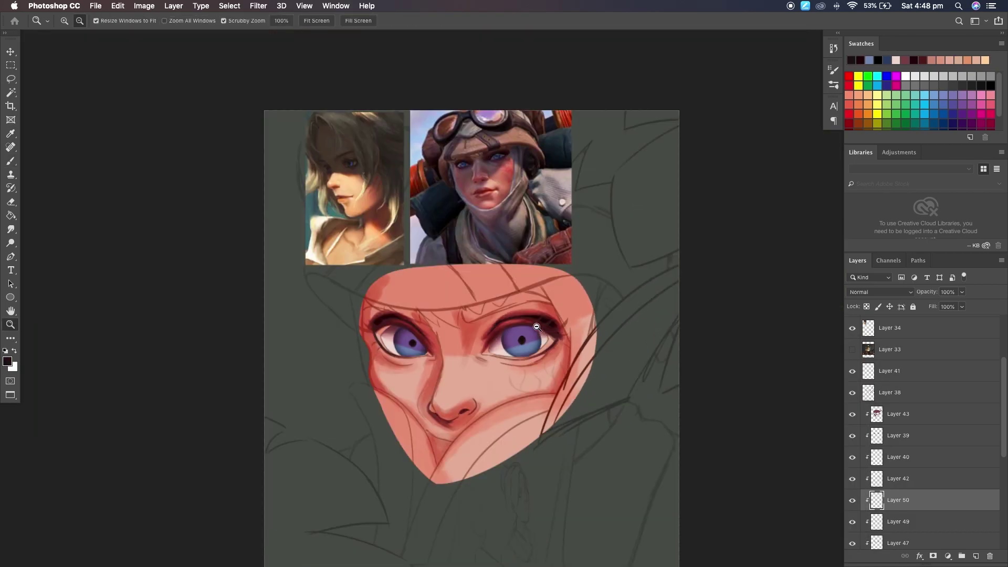
pyautogui.scroll(2, 510, 340)
pyautogui.press('z')
pyautogui.hscroll(1, 521, 354)
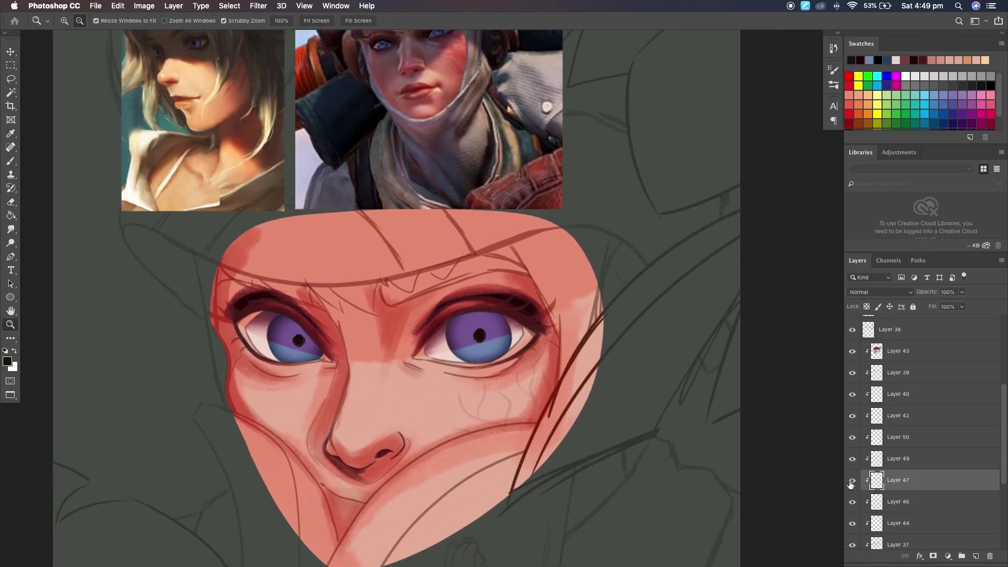
# - Hide Layer 53, select Layer 52 with a size-111 eraser, and raise its opacity to 100%
pyautogui.doubleClick(935, 479)
pyautogui.click(968, 328)
pyautogui.rightClick(892, 453)
pyautogui.click(835, 517)
pyautogui.press('e')
pyautogui.press('super+z')
pyautogui.click(853, 459)
pyautogui.click(898, 480)
pyautogui.click(75, 21)
pyautogui.doubleClick(63, 350)
pyautogui.press('super+z')
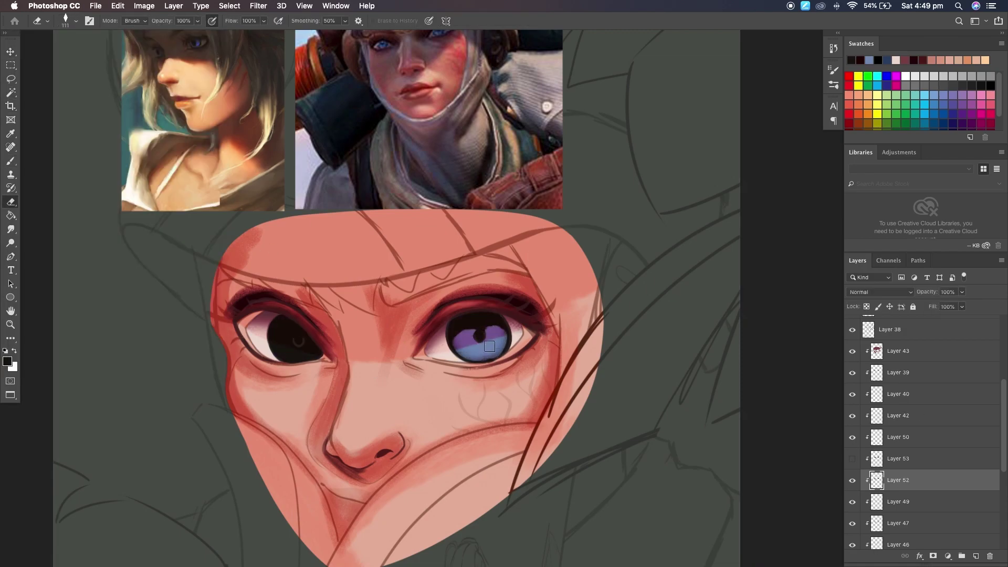
# - Erase the dark blob from the left iris
pyautogui.moveTo(296, 349); pyautogui.dragTo(309, 350)
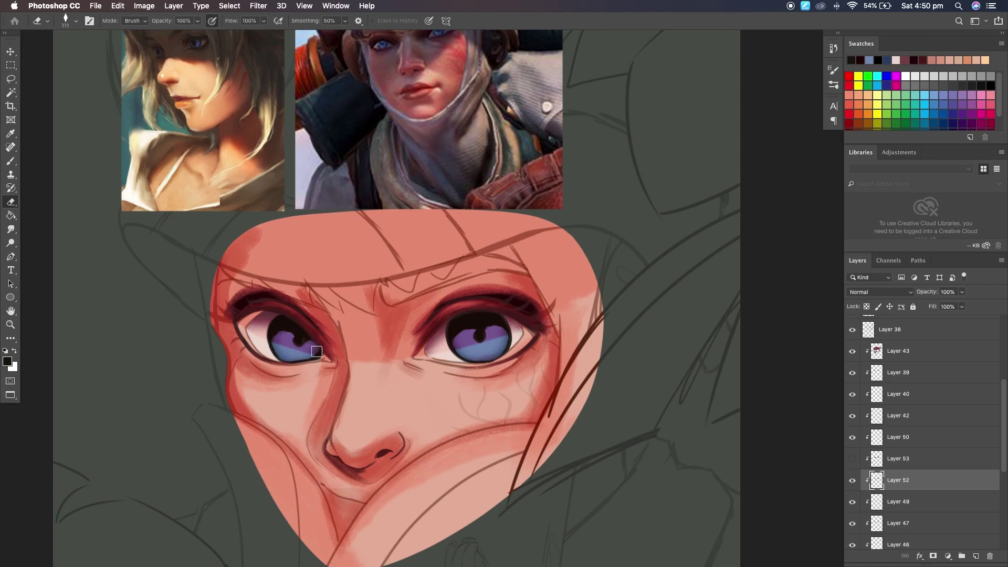
pyautogui.scroll(-2, 477, 353)
pyautogui.scroll(2, 478, 354)
pyautogui.press('r')
pyautogui.scroll(-2, 399, 367)
pyautogui.scroll(2, 281, 360)
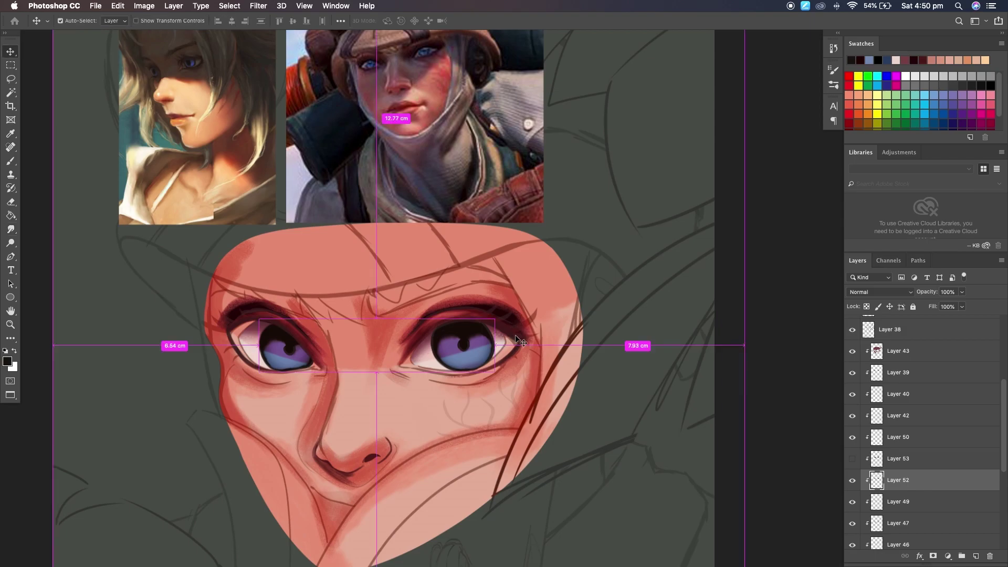
# - Show Layer 53 again and set it to Color Dodge
pyautogui.press('z')
pyautogui.keyDown('alt'); pyautogui.click(304, 355); pyautogui.keyUp('alt')
pyautogui.click(852, 458)
pyautogui.click(899, 458)
pyautogui.click(880, 292)
pyautogui.click(873, 373)
pyautogui.click(558, 356)
# - Add clipped Layer 54 and paint and smudge radiating streaks into the irises
pyautogui.press('super+shift+alt+n')
pyautogui.press('b')
pyautogui.rightClick(256, 364)
pyautogui.press('Escape')
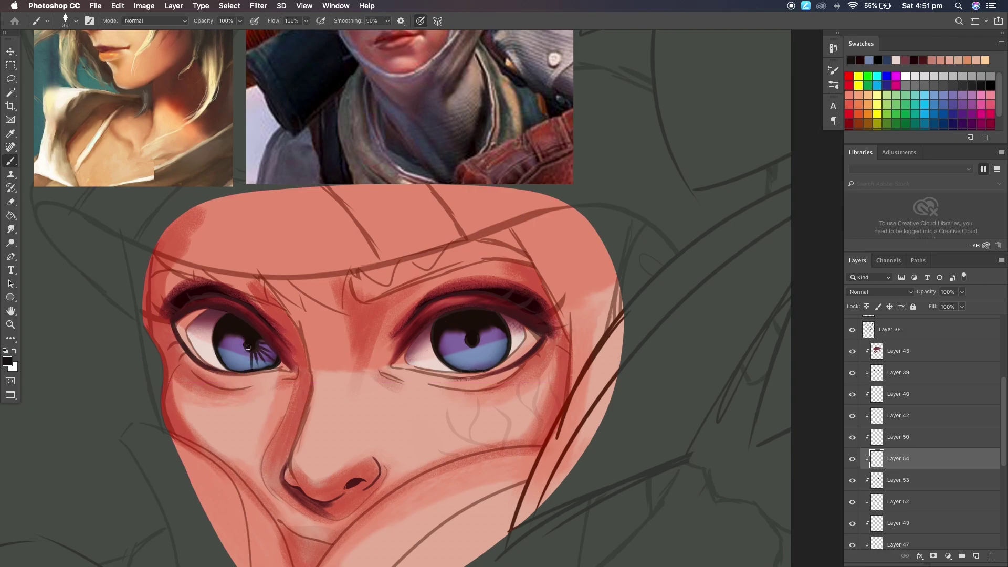
pyautogui.scroll(-2, 447, 336)
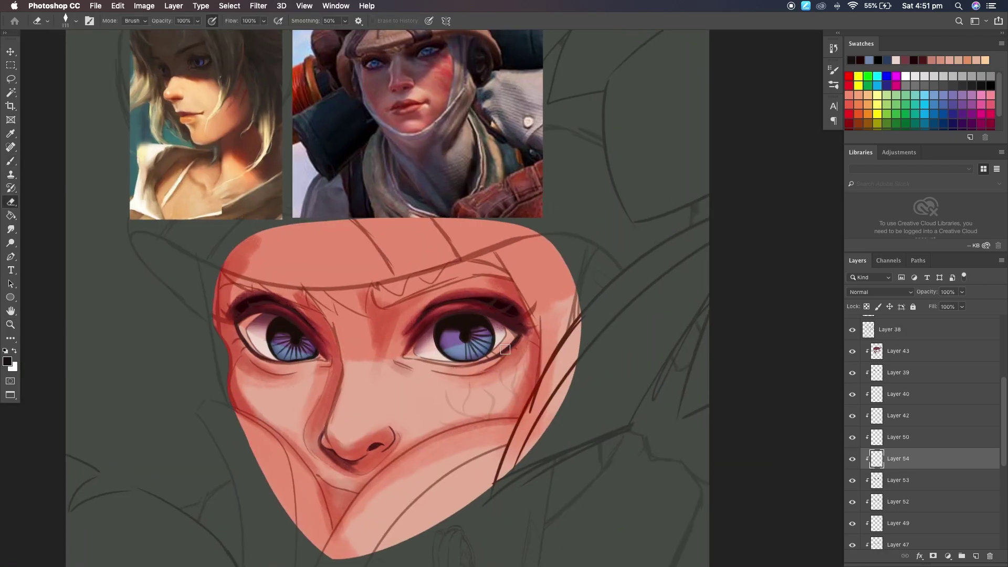
pyautogui.press('r')
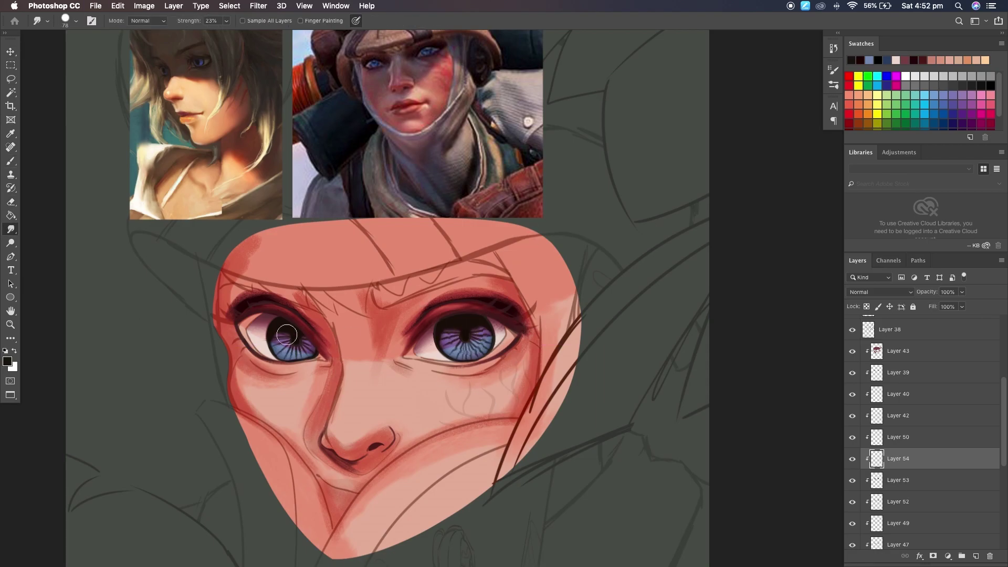
# - Set the new iris layer's blend mode to Overlay
pyautogui.press('v')
pyautogui.click(880, 292)
pyautogui.click(881, 292)
pyautogui.click(872, 406)
# - Paint white highlights into both irises with a size-111 white brush
pyautogui.press('b')
pyautogui.press('x')
pyautogui.rightClick(279, 328)
pyautogui.moveTo(53, 59); pyautogui.dragTo(105, 59)
pyautogui.press('Return')
pyautogui.scroll(-1, 481, 317)
pyautogui.moveTo(481, 317); pyautogui.dragTo(473, 335)
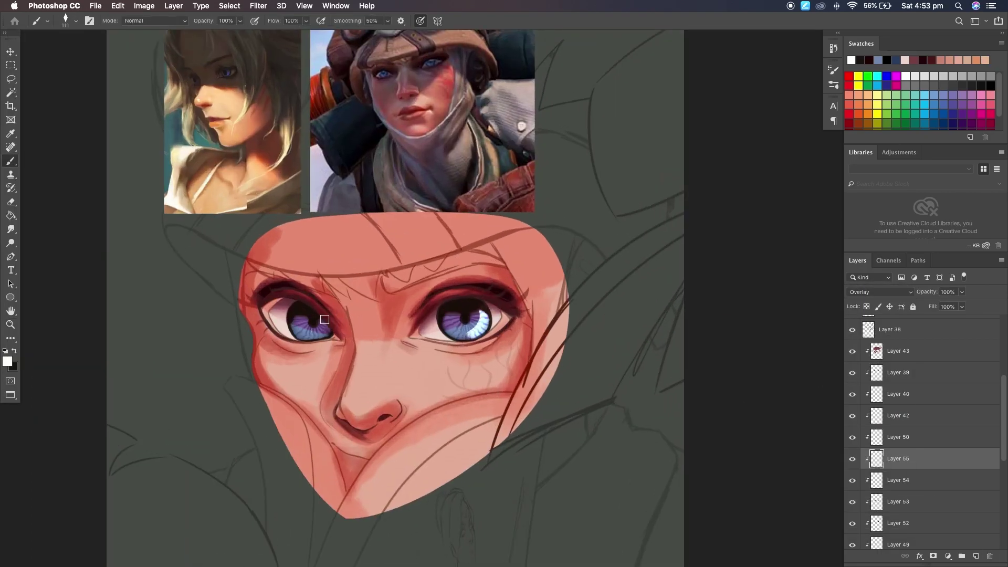
pyautogui.moveTo(315, 321); pyautogui.dragTo(325, 335)
# - Touch up the highlights and add new Layer 56 for eye catchlights
pyautogui.press('e')
pyautogui.press('b')
pyautogui.press('e')
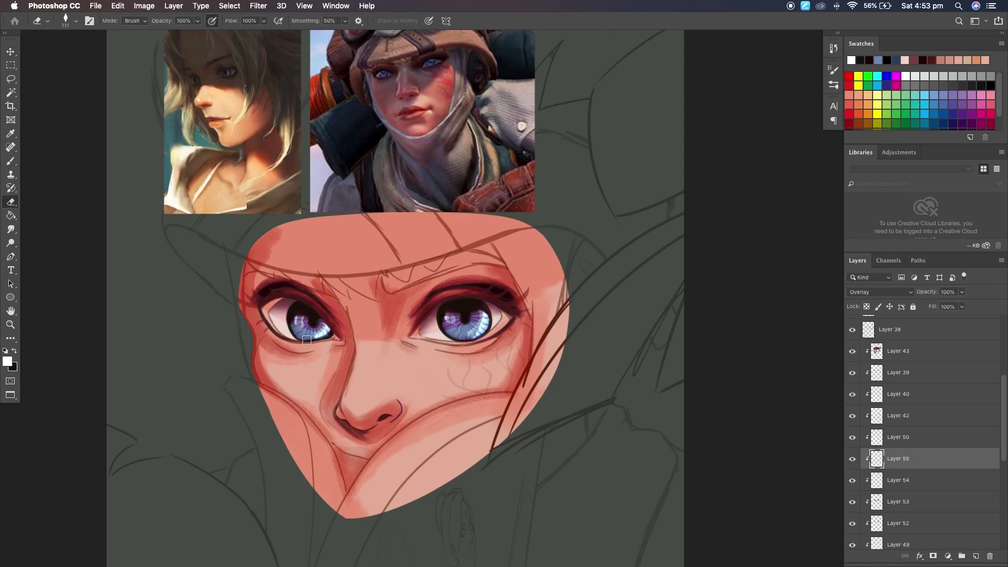
pyautogui.scroll(2, 307, 340)
pyautogui.scroll(2, 298, 334)
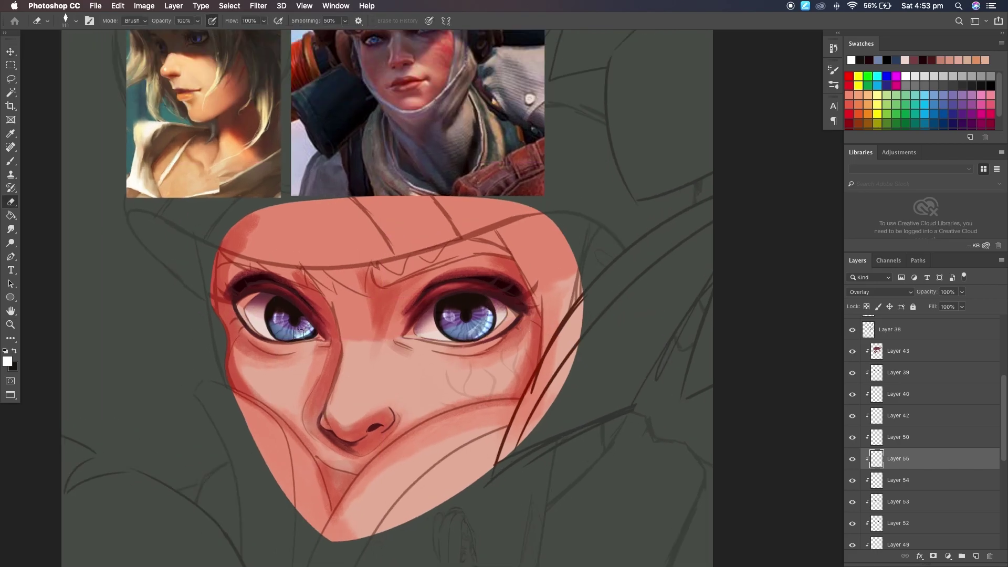
pyautogui.press('b')
pyautogui.scroll(-1, 298, 334)
pyautogui.press('super+shift+alt+n')
pyautogui.click(75, 21)
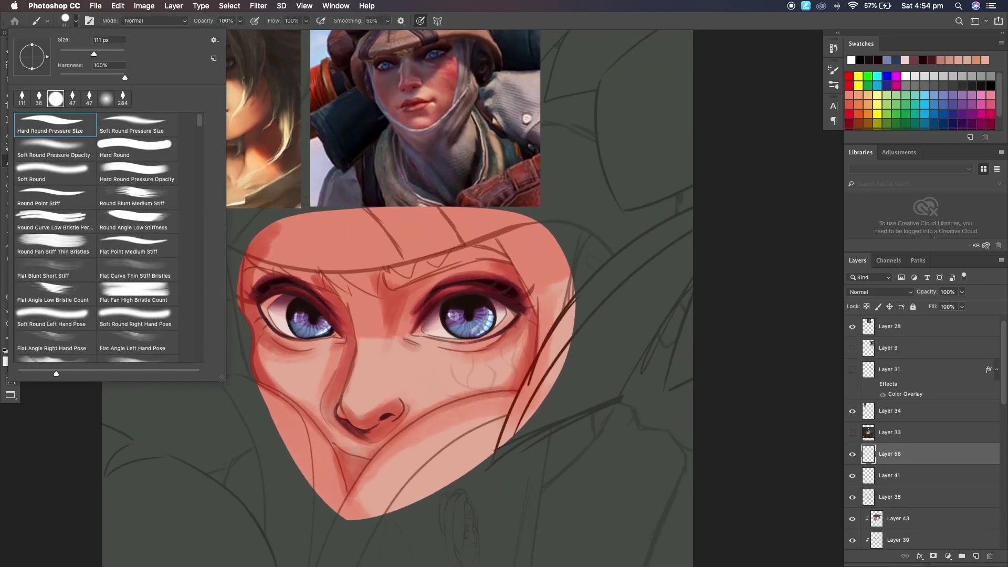
# - Set the brush to 10 px, put the layer in Color Dodge, and zoom in on the right eye
pyautogui.press('Tab')
pyautogui.press('Tab')
pyautogui.click(67, 22)
pyautogui.write('10')
pyautogui.press('Return')
pyautogui.press('v')
pyautogui.hotkey('shift', 'alt', 'd')
pyautogui.press('b')
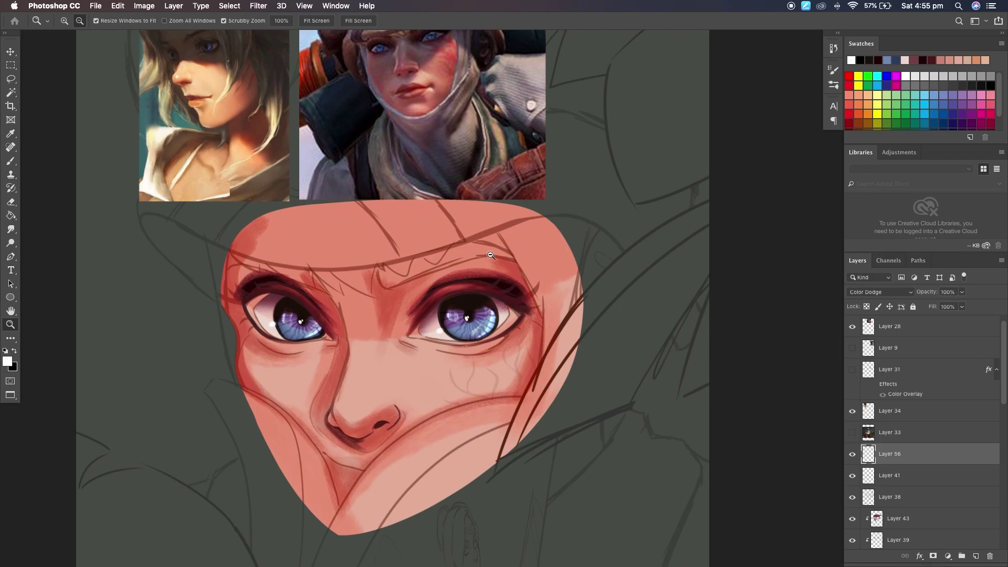
pyautogui.press('z')
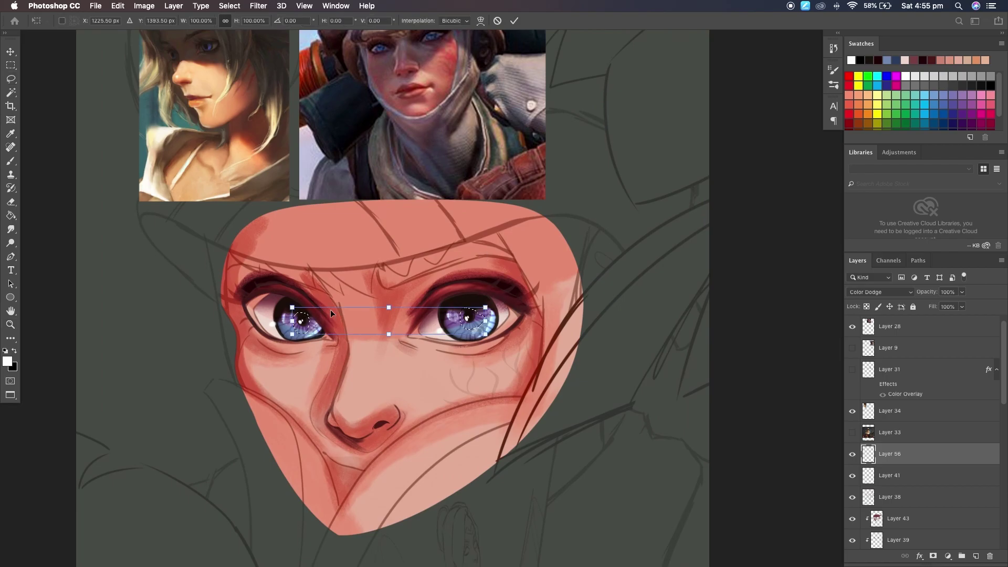
pyautogui.moveTo(502, 330); pyautogui.dragTo(530, 325)
pyautogui.press('b')
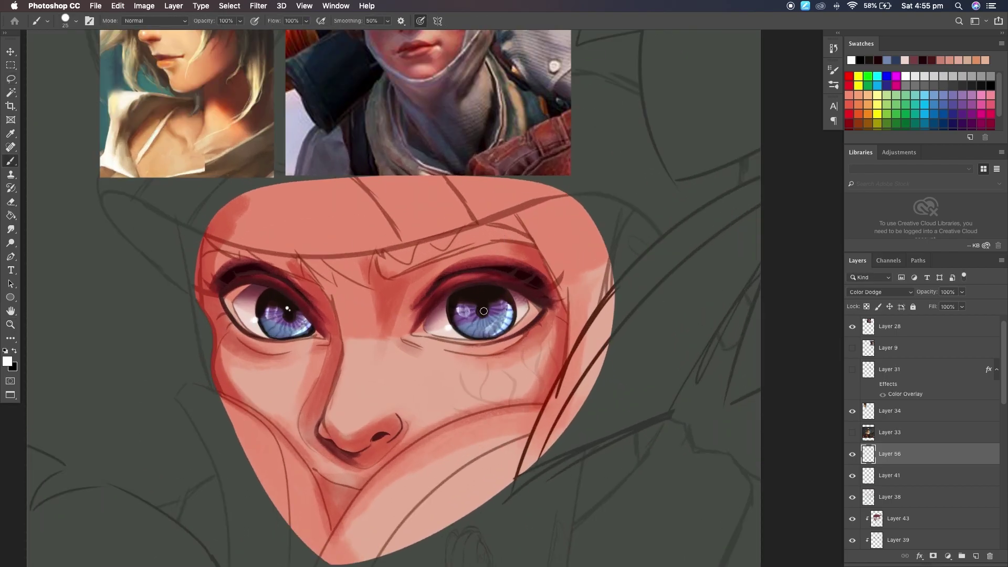
pyautogui.scroll(-3, 481, 305)
pyautogui.scroll(2, 481, 306)
# - Add a new layer, sample a dark eye colour, and erase dark paint from both irises
pyautogui.keyDown('ctrl'); pyautogui.click(466, 292); pyautogui.keyUp('ctrl')
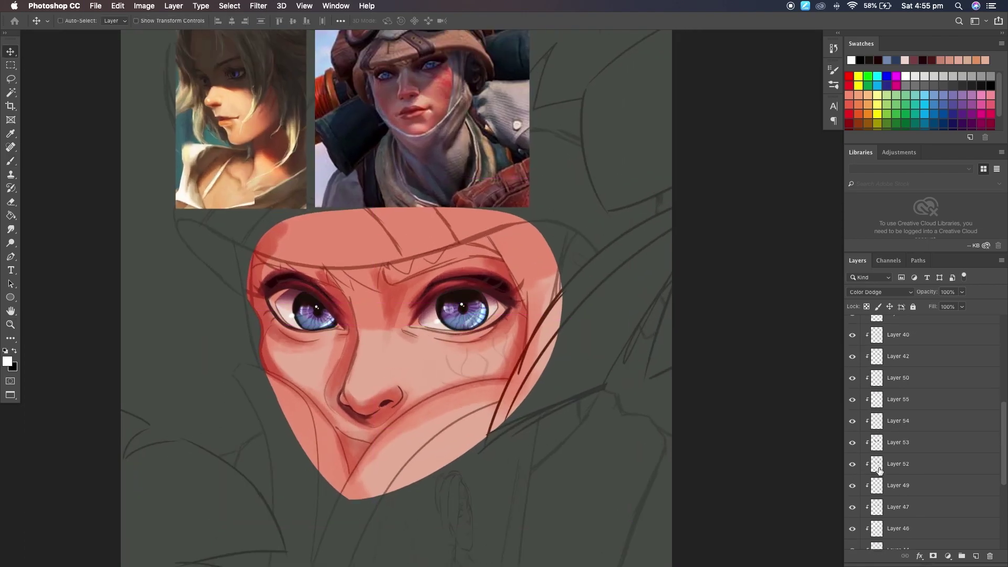
pyautogui.press('i')
pyautogui.click(465, 292)
pyautogui.press('b')
pyautogui.click(65, 21)
pyautogui.press('Escape')
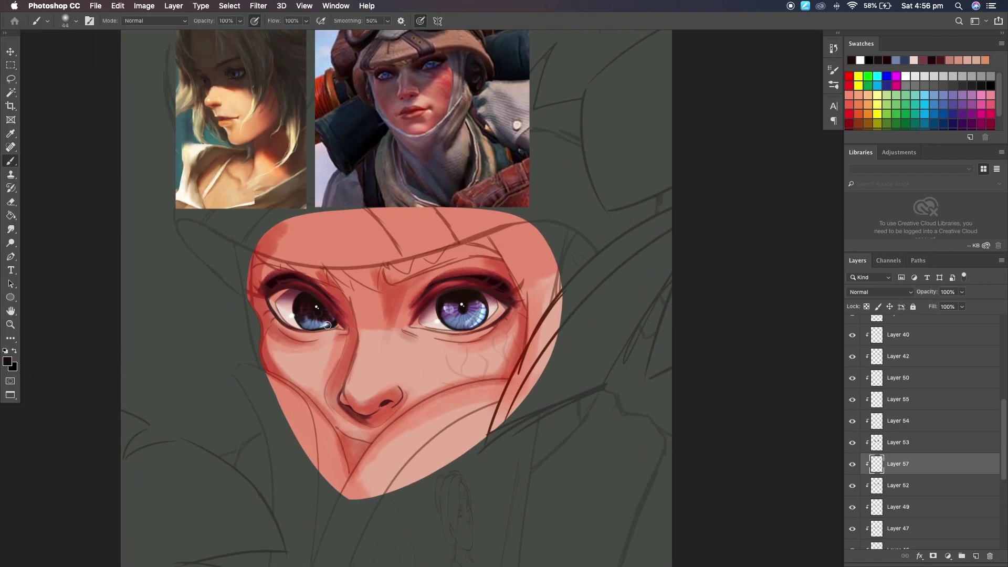
pyautogui.press('e')
pyautogui.click(65, 21)
pyautogui.press('Escape')
pyautogui.moveTo(304, 315); pyautogui.dragTo(328, 325)
pyautogui.moveTo(448, 311); pyautogui.dragTo(479, 319)
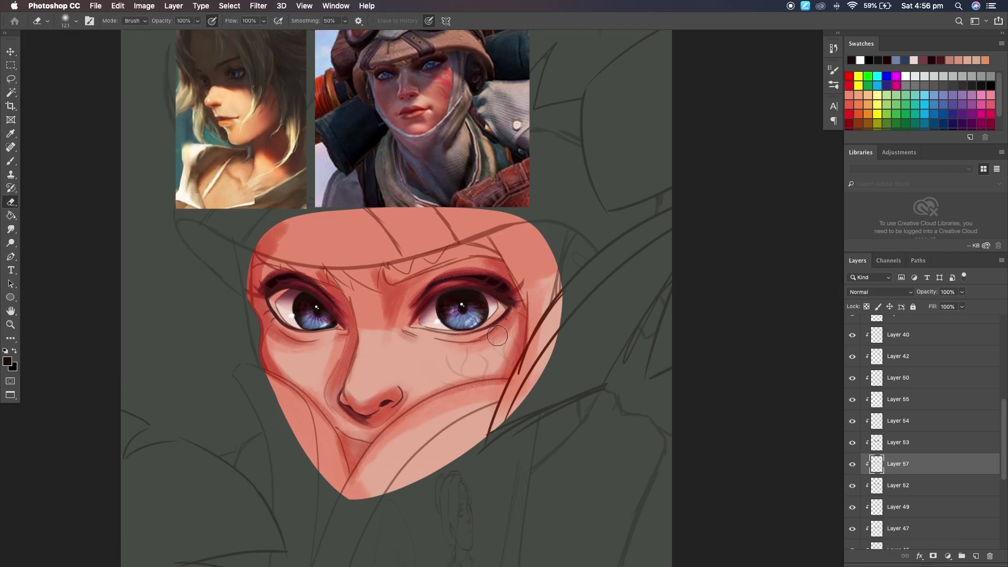
# - Zoom in on the face and set Layer 57 to Soft Light blending
pyautogui.press('z')
pyautogui.click(501, 337)
pyautogui.keyDown('alt'); pyautogui.click(494, 356); pyautogui.keyUp('alt')
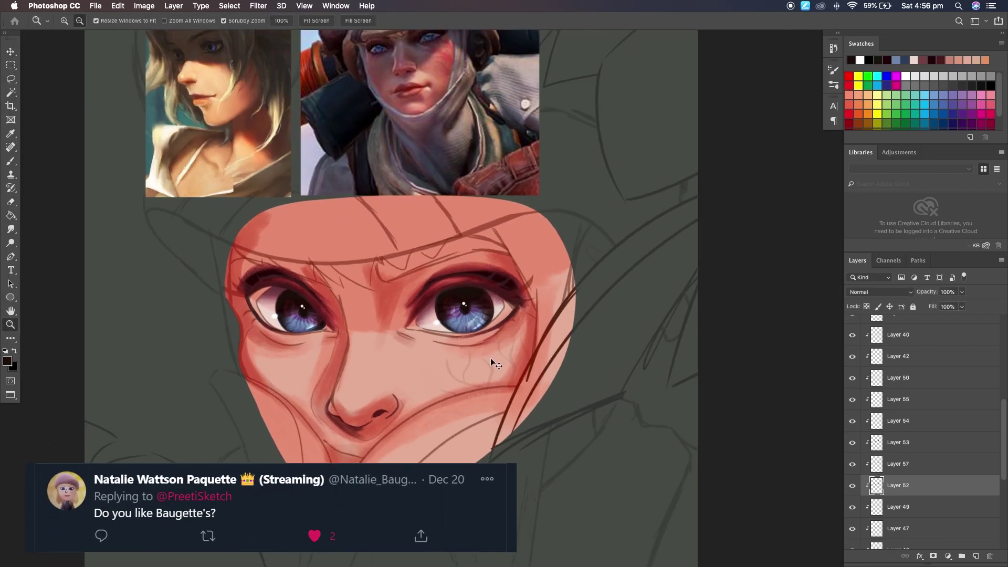
pyautogui.click(887, 464)
pyautogui.click(879, 292)
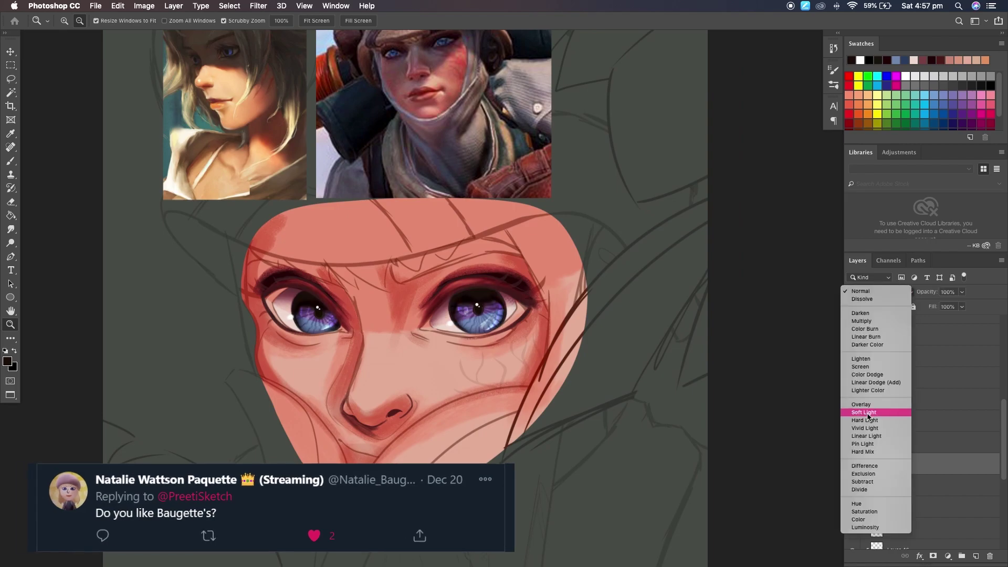
pyautogui.click(872, 411)
pyautogui.click(879, 292)
pyautogui.click(874, 292)
# - Add a Color Dodge layer above Layer 50 and paint a light-blue glow on both irises
pyautogui.click(892, 404)
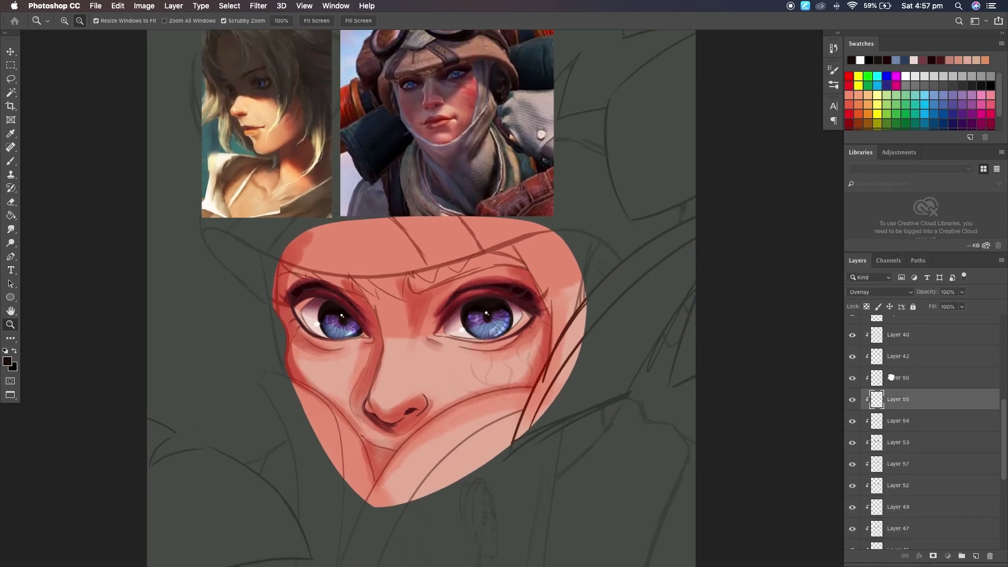
pyautogui.click(893, 377)
pyautogui.press('super+equal')
pyautogui.press('super+alt+shift+n')
pyautogui.hotkey('alt', 'shift', 'd')
pyautogui.press('b')
pyautogui.moveTo(302, 327); pyautogui.dragTo(323, 321)
pyautogui.moveTo(467, 315); pyautogui.dragTo(514, 328)
# - Zoom out, move Layer 58 below Layer 55, and tone down the eye highlights
pyautogui.press('e')
pyautogui.press('super+minus')
pyautogui.moveTo(333, 308); pyautogui.dragTo(367, 328)
pyautogui.press('v')
pyautogui.press('super+bracketleft')
pyautogui.press('super+bracketleft')
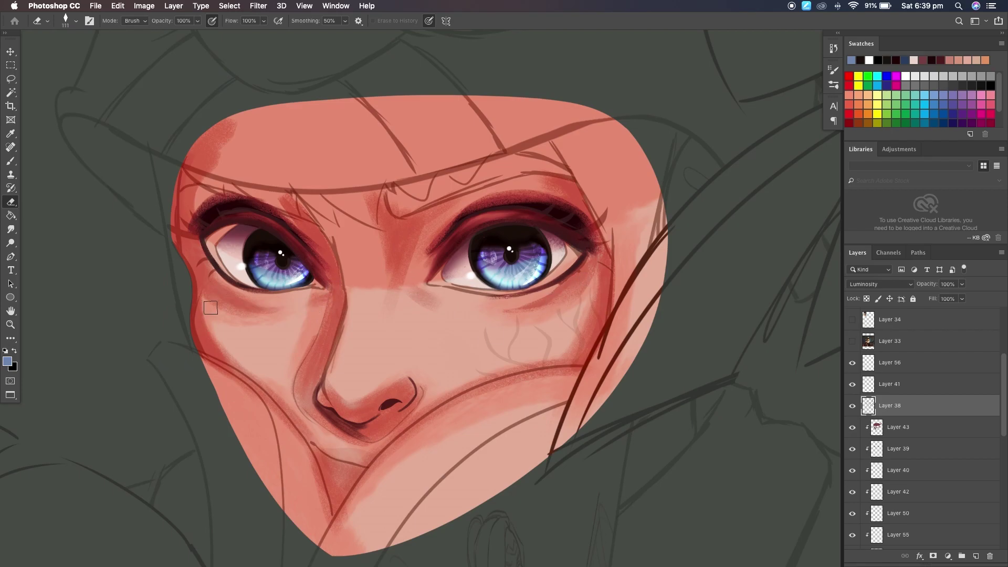
# - Zoom in on the face and select Layer 37 to rework its shading
pyautogui.press('l')
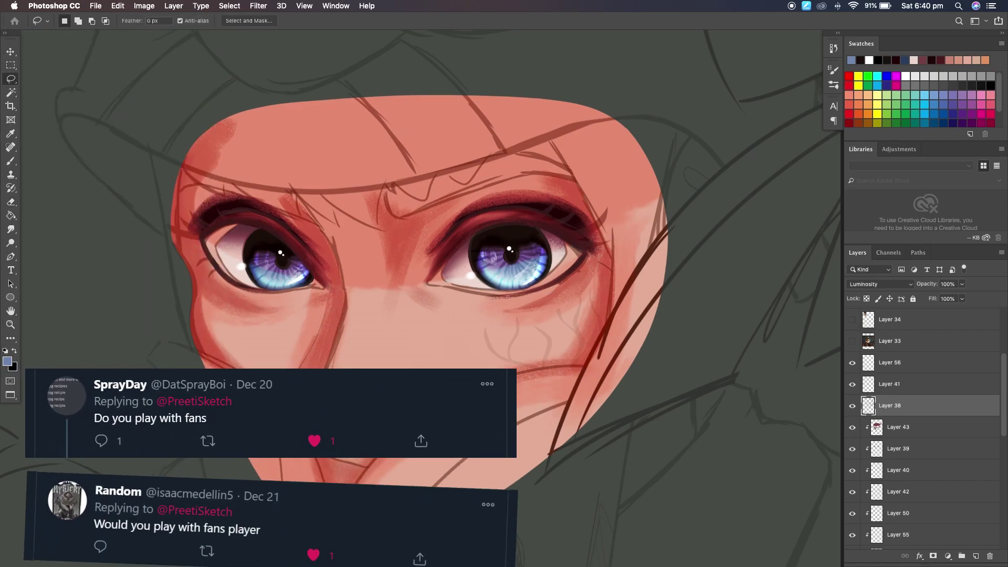
pyautogui.hotkey('alt', '[')
pyautogui.press('z')
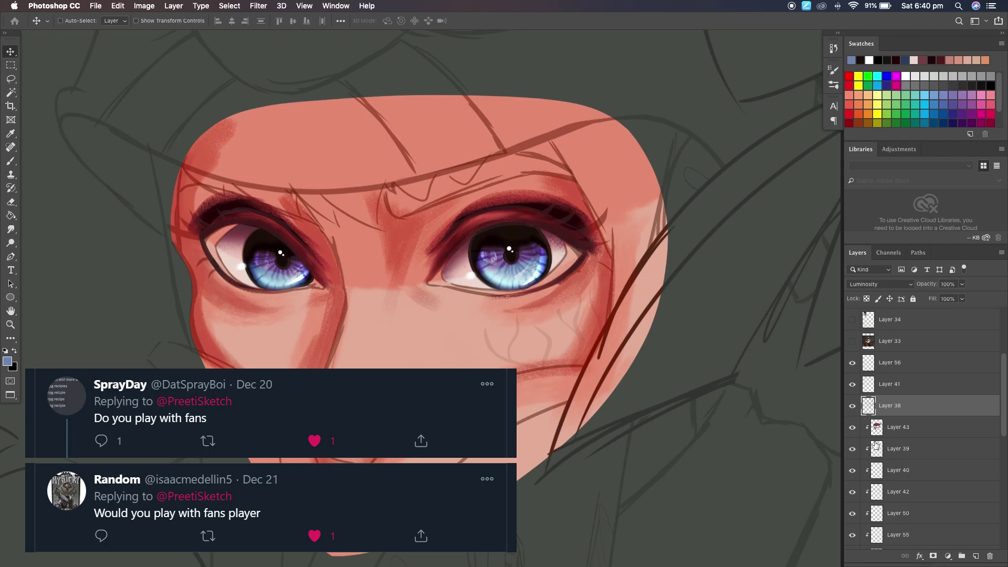
pyautogui.hotkey('alt', '[')
pyautogui.press('super+minus')
pyautogui.press('super+equal')
pyautogui.scroll(-5, 852, 475)
pyautogui.click(895, 497)
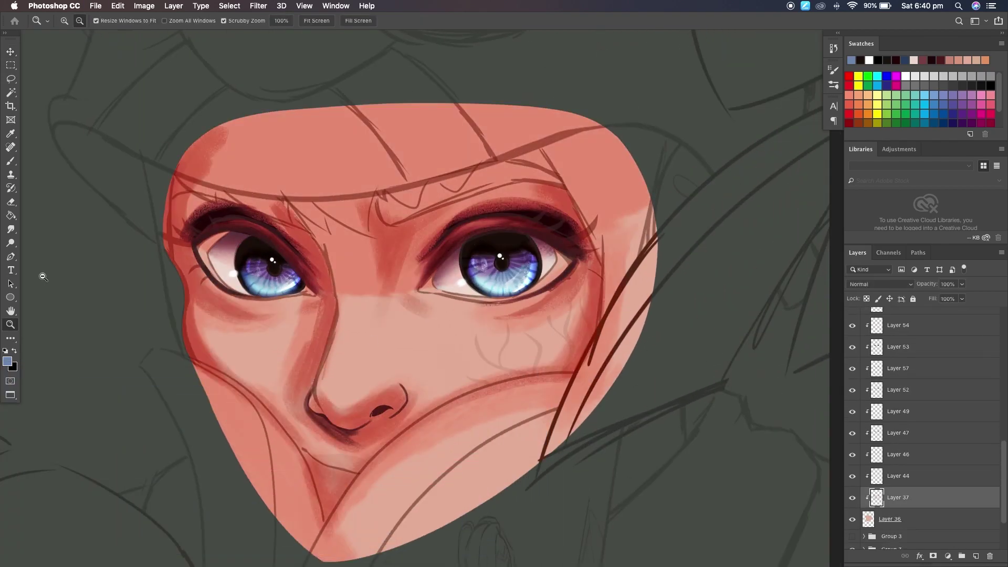
pyautogui.press('r')
pyautogui.press('e')
pyautogui.press('F5')
pyautogui.press('F5')
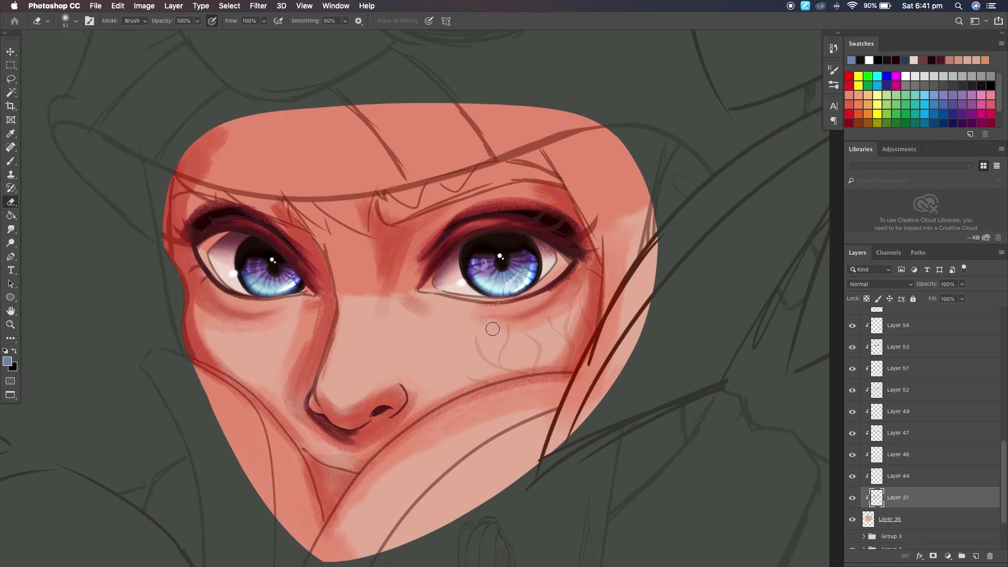
# - Add a clipped skin layer above Layer 43 and paint salmon-pink shading with a 36 px brush
pyautogui.keyDown('super'); pyautogui.click(279, 323); pyautogui.keyUp('super')
pyautogui.press('super+minus')
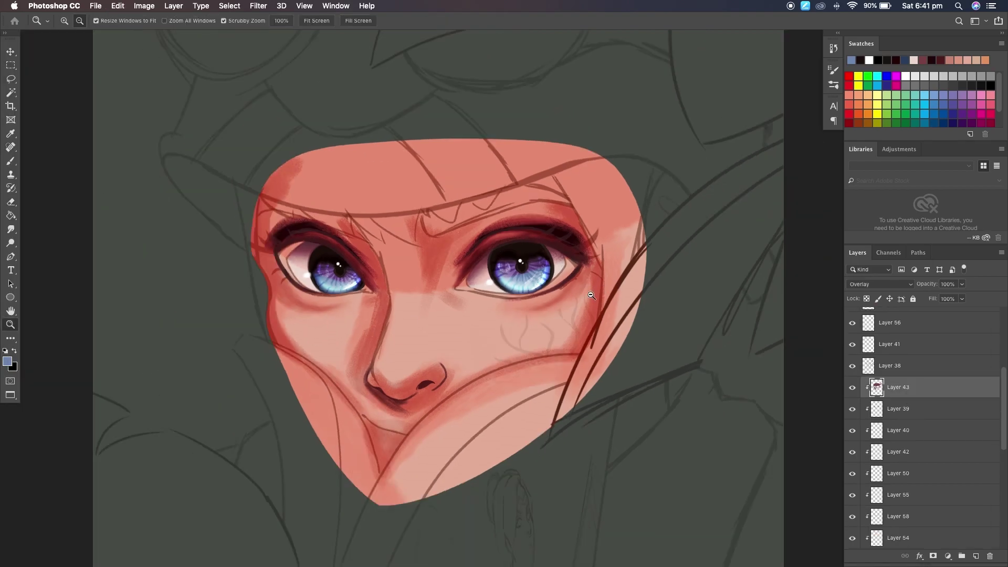
pyautogui.press('b')
pyautogui.keyDown('alt'); pyautogui.click(304, 378); pyautogui.keyUp('alt')
pyautogui.press('super+alt+shift+n')
pyautogui.press('.')
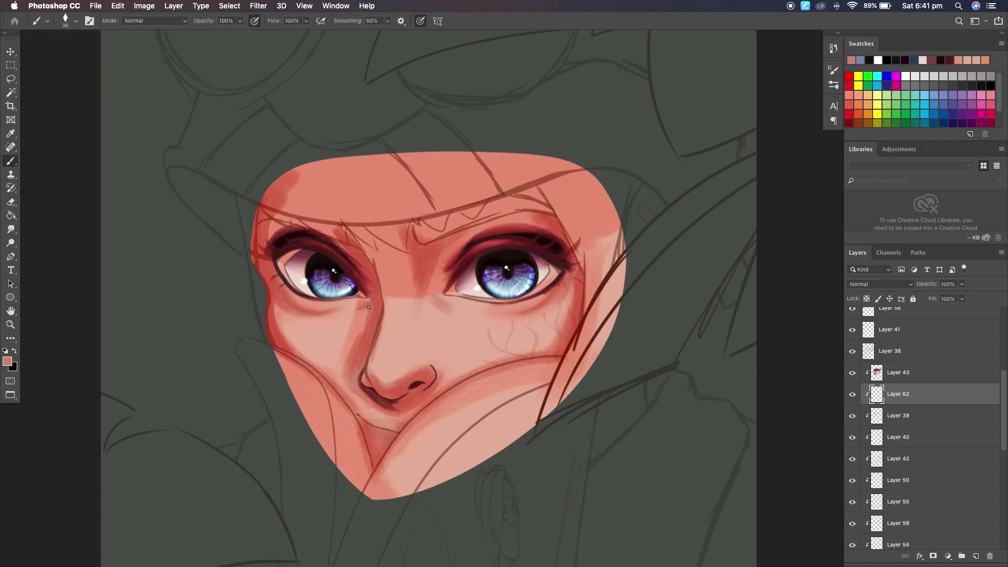
pyautogui.click(11, 231)
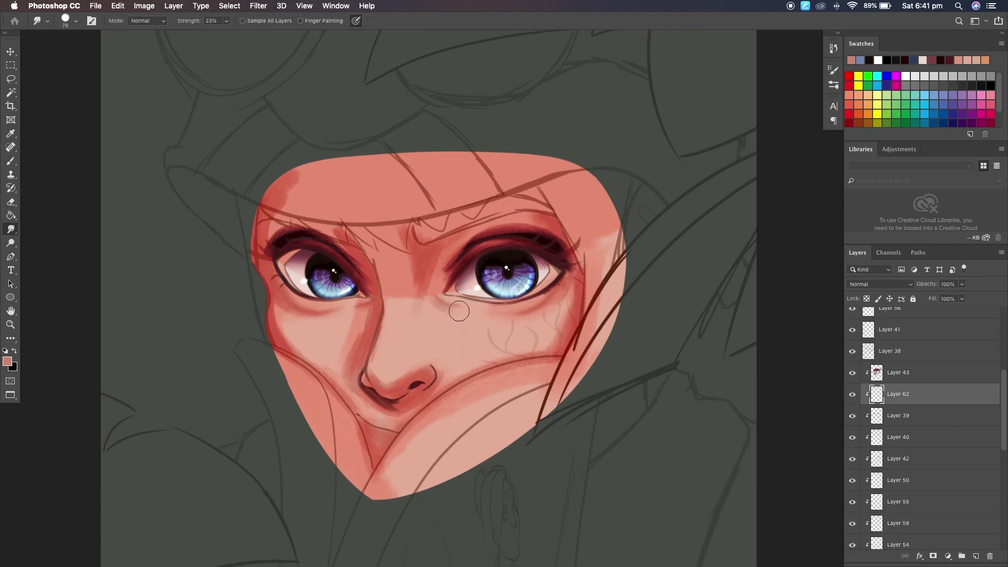
pyautogui.press('b')
pyautogui.press('e')
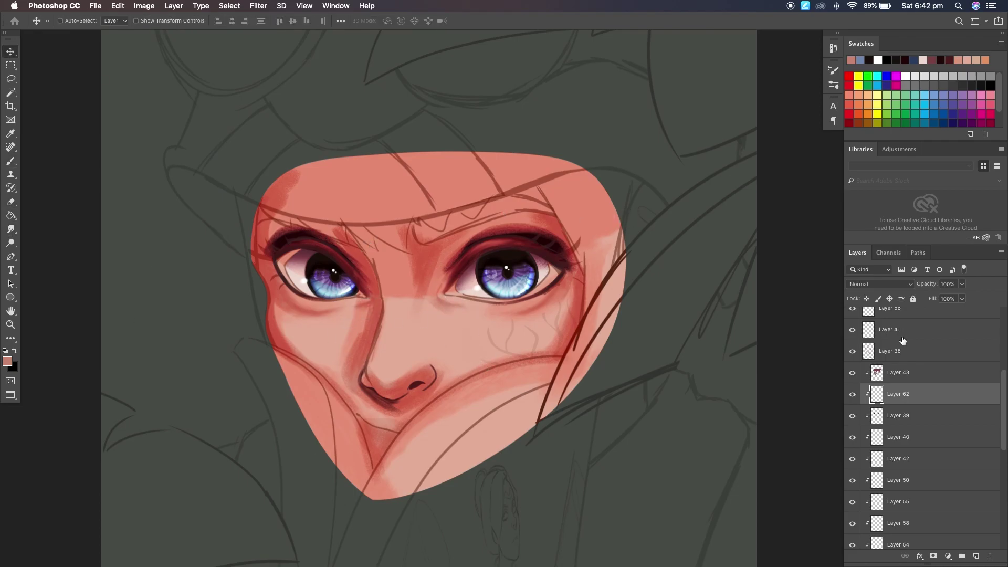
# - Erase excess shading under the nose on Layer 41, then return to Layer 62
pyautogui.keyDown('super'); pyautogui.click(369, 238); pyautogui.keyUp('super')
pyautogui.rightClick(345, 211)
pyautogui.press('Escape')
pyautogui.keyDown('super'); pyautogui.click(464, 369); pyautogui.keyUp('super')
pyautogui.press('b')
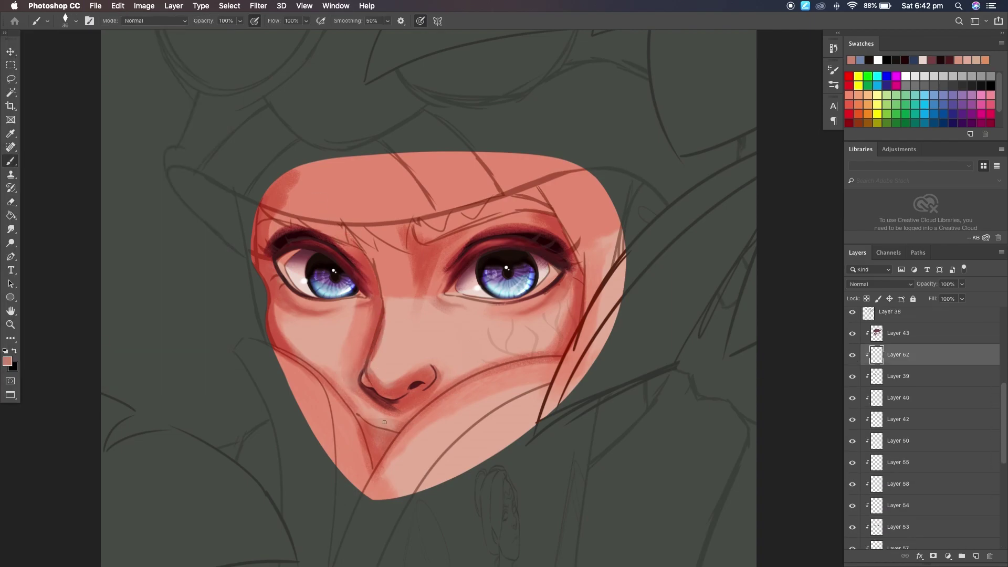
pyautogui.press('e')
pyautogui.keyDown('super'); pyautogui.click(470, 295); pyautogui.keyUp('super')
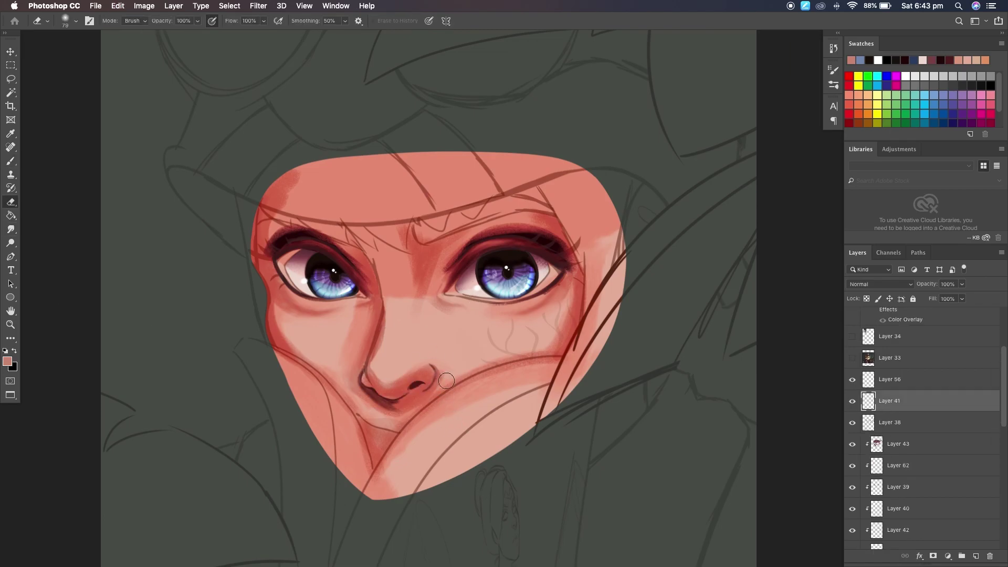
pyautogui.keyDown('super'); pyautogui.click(420, 421); pyautogui.keyUp('super')
pyautogui.press('b')
# - Add Layer 63 above Layer 62 and clip it to the layer below
pyautogui.scroll(2, 423, 407)
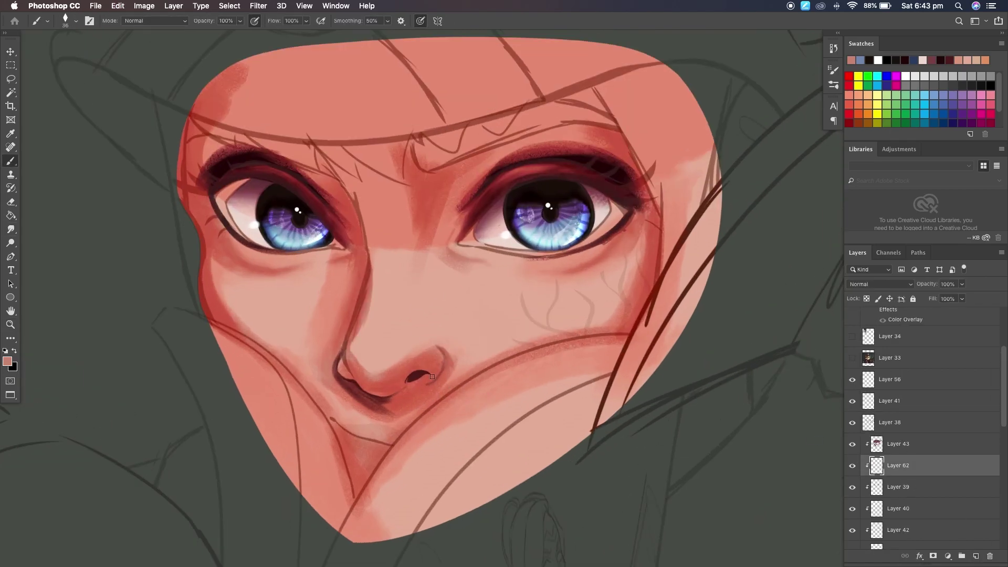
pyautogui.scroll(-2, 537, 337)
pyautogui.click(893, 401)
pyautogui.press('v')
pyautogui.keyDown('super'); pyautogui.click(462, 366); pyautogui.keyUp('super')
pyautogui.press('super+alt+shift+n')
pyautogui.press('b')
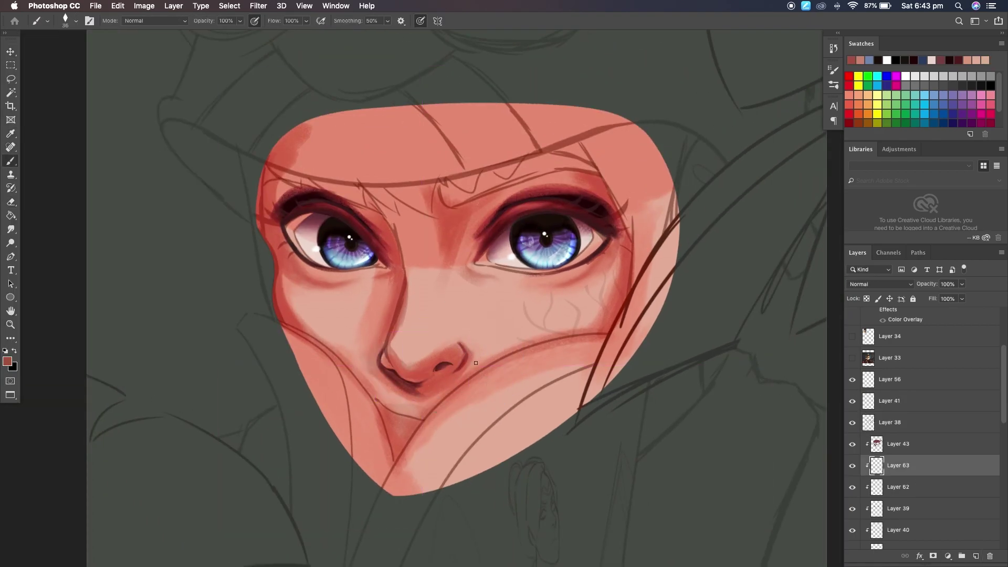
# - Paint a lighter pink sampled from the nose, then smudge and erase to blend the shading
pyautogui.press('e')
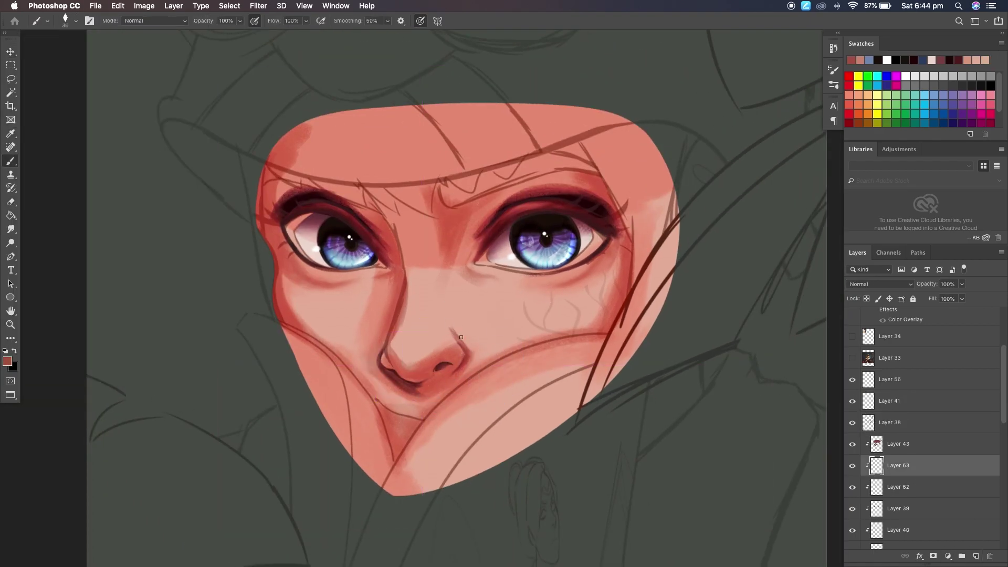
pyautogui.press('i')
pyautogui.click(454, 343)
pyautogui.press('b')
pyautogui.press('Return')
pyautogui.press('Return')
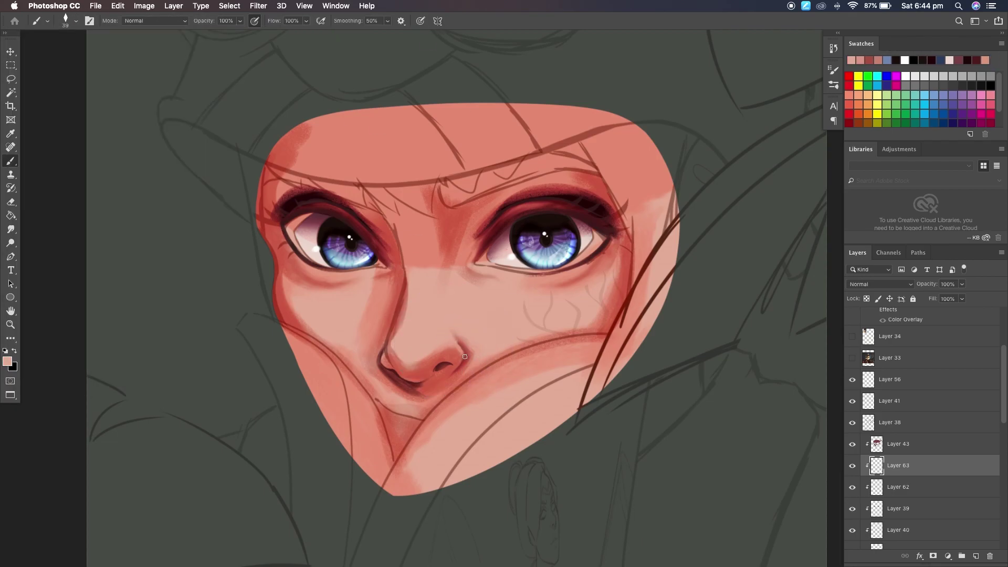
pyautogui.press('r')
pyautogui.rightClick(861, 283)
pyautogui.click(898, 487)
pyautogui.press('e')
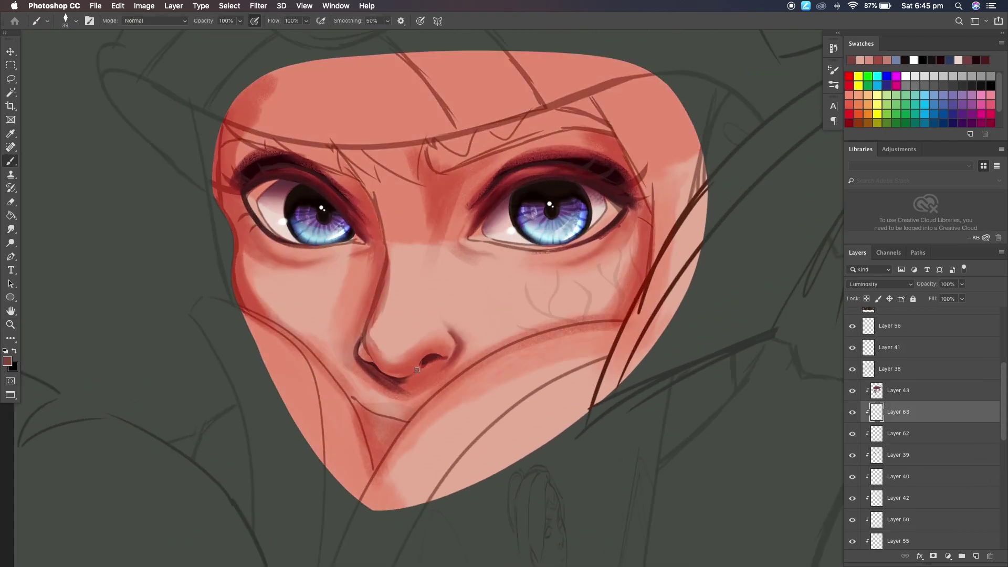
pyautogui.press('r')
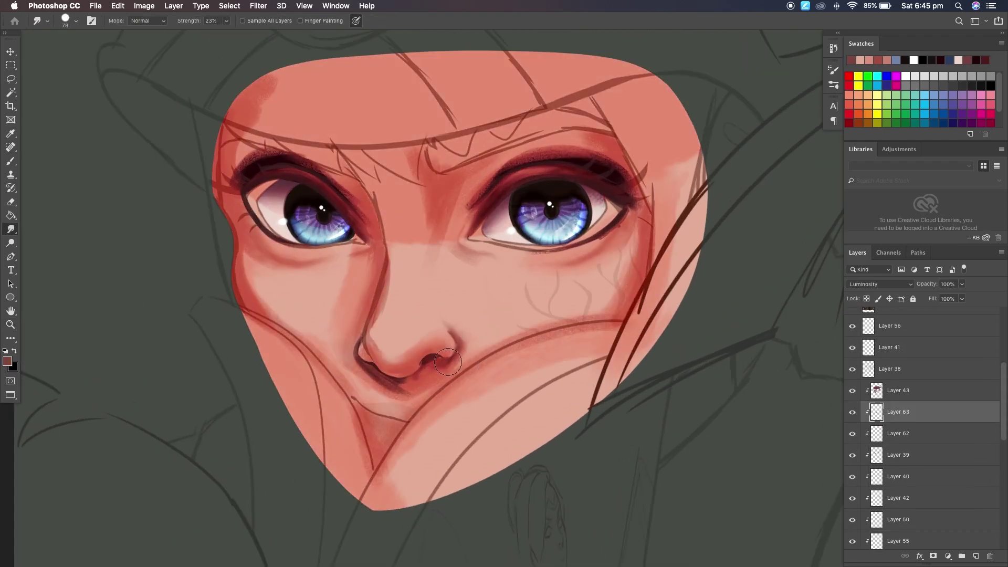
pyautogui.press('e')
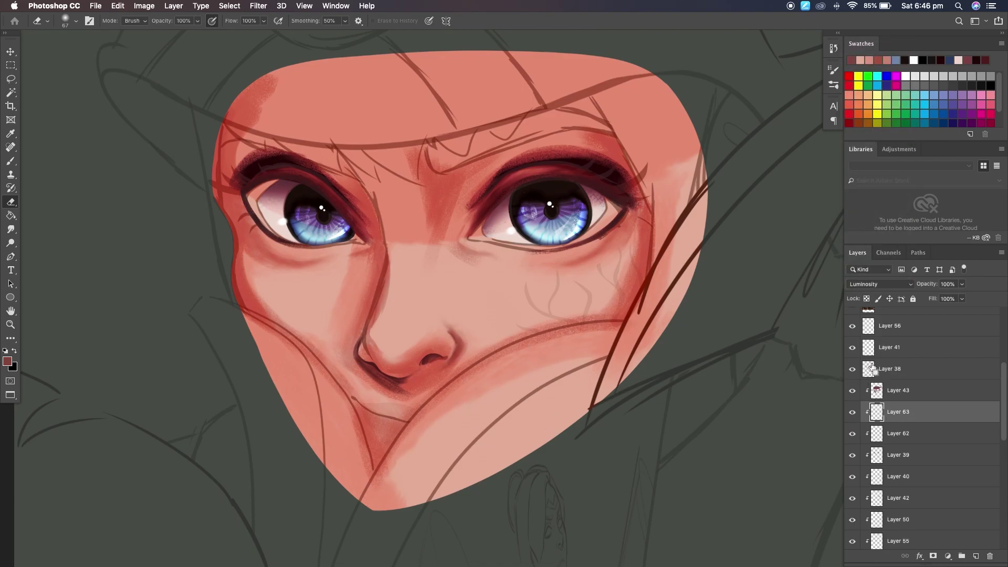
pyautogui.press('v')
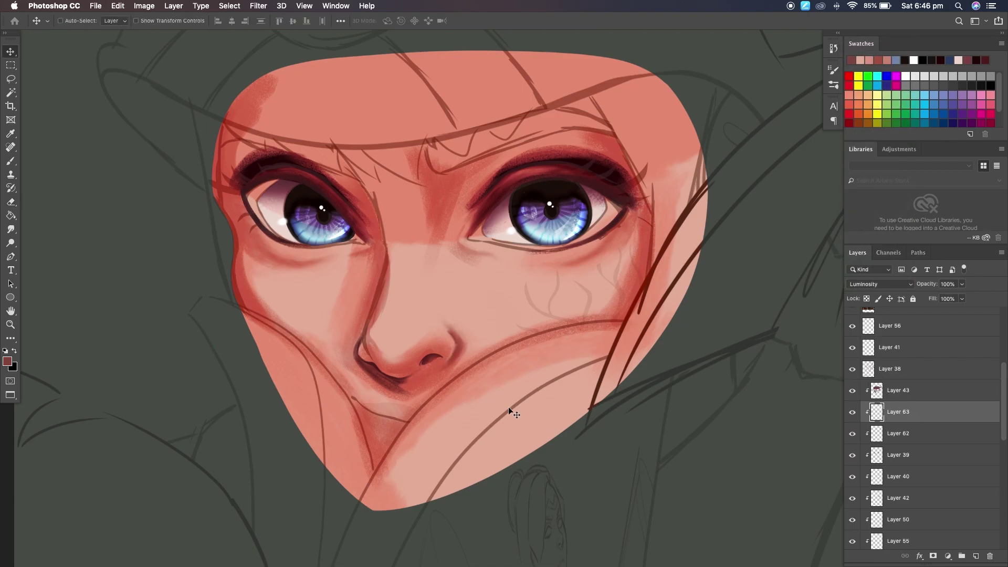
# - Add clipped Layer 64 above Layer 43, set red as the paint colour, and pick a small Soft Round brush
pyautogui.click(917, 391)
pyautogui.hotkey('ctrl', 'shift', 'alt', 'n')
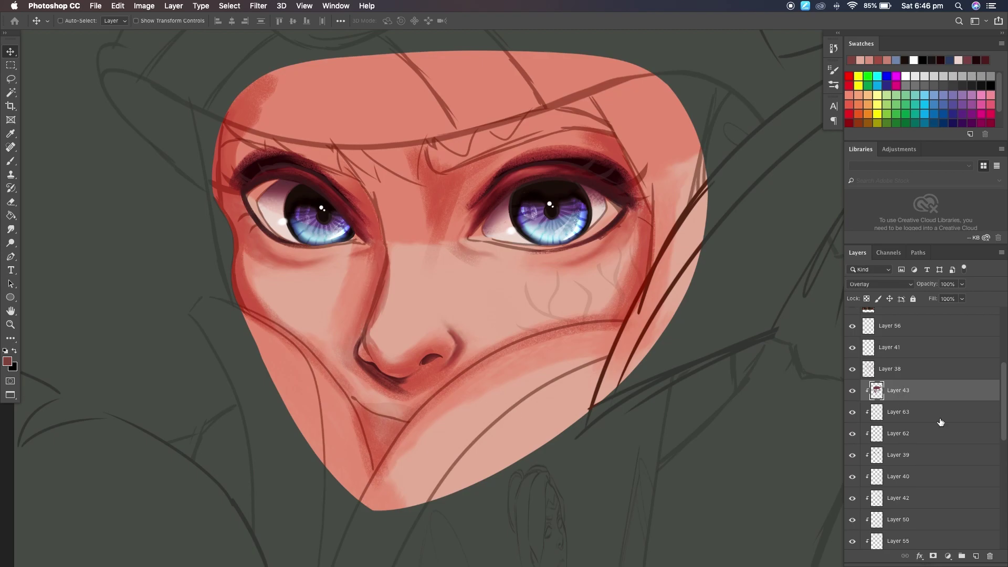
pyautogui.click(849, 76)
pyautogui.hotkey('ctrl', '-')
pyautogui.hotkey('ctrl', '-')
pyautogui.press('b')
pyautogui.click(68, 21)
pyautogui.press('[')
pyautogui.press('[')
pyautogui.press('[')
pyautogui.press('[')
pyautogui.press('[')
pyautogui.press('[')
pyautogui.press('Escape')
pyautogui.scroll(2, 481, 308)
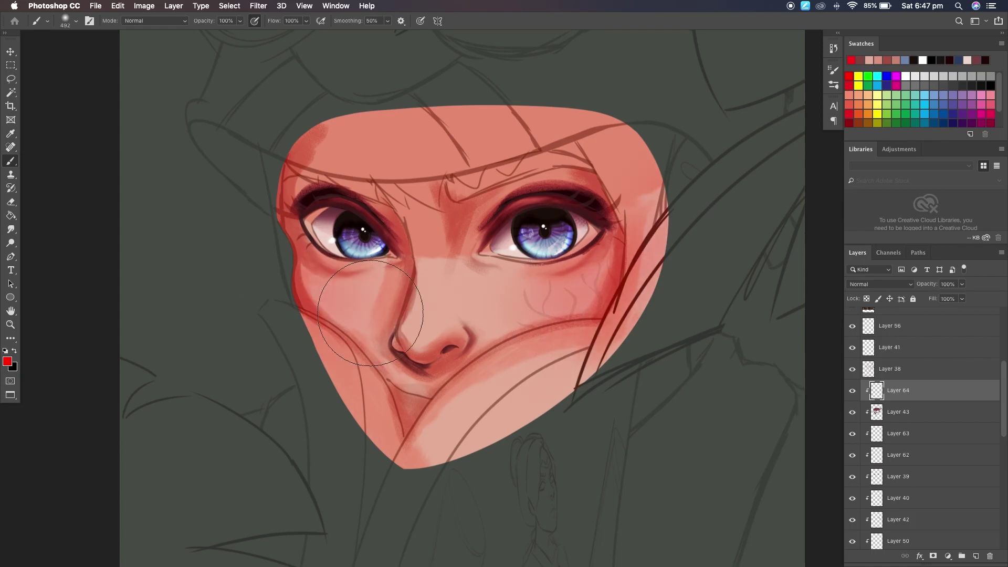
# - Preview the layer blend modes, then keep the layer at Normal
pyautogui.scroll(-2, 511, 506)
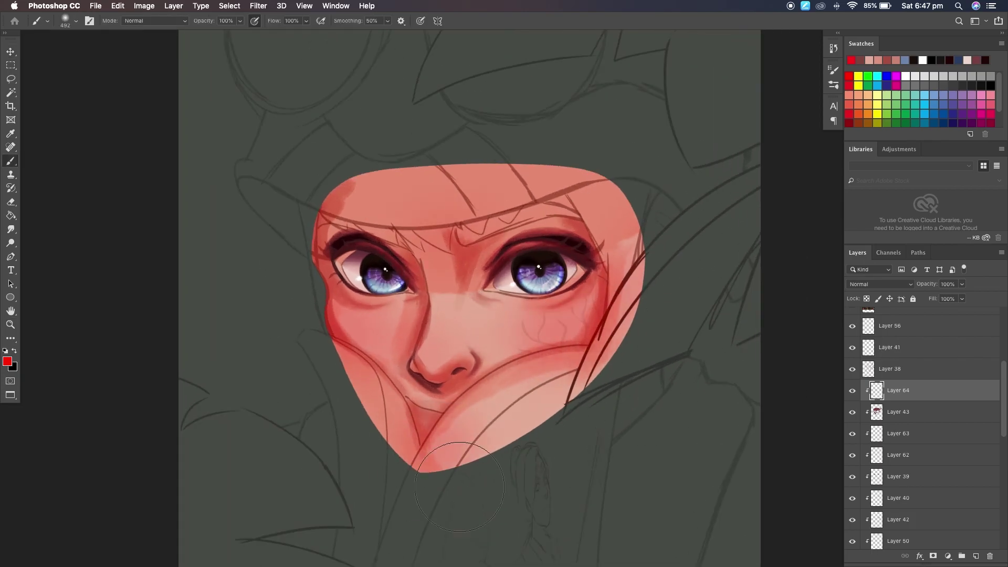
pyautogui.press('v')
pyautogui.hscroll(1, 459, 487)
pyautogui.click(880, 283)
pyautogui.click(880, 284)
pyautogui.click(879, 284)
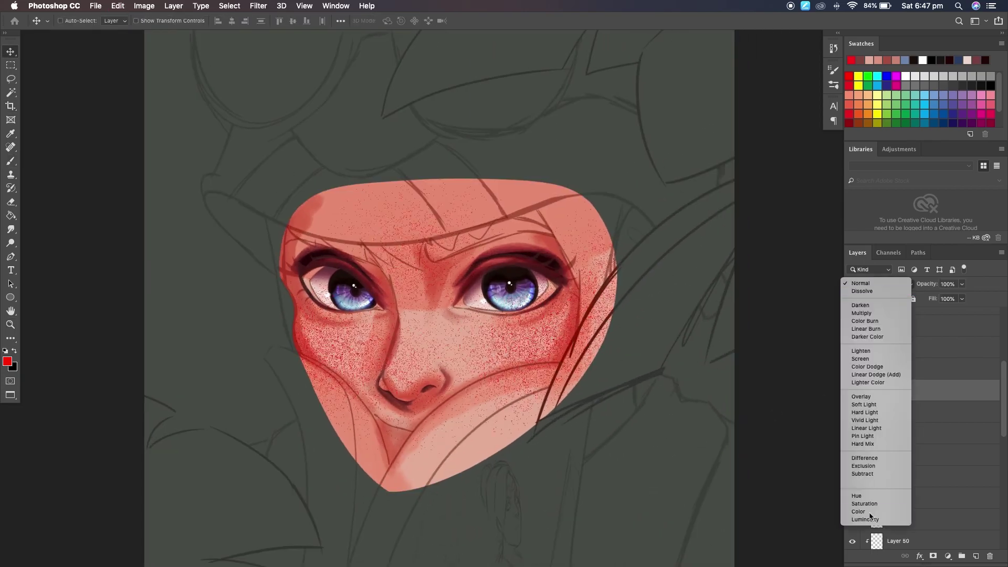
pyautogui.press('Escape')
# - Sample the face's skin pink, paint a pale stroke below the right eye, set that layer to Screen, and trim it
pyautogui.scroll(1, 474, 357)
pyautogui.press('i')
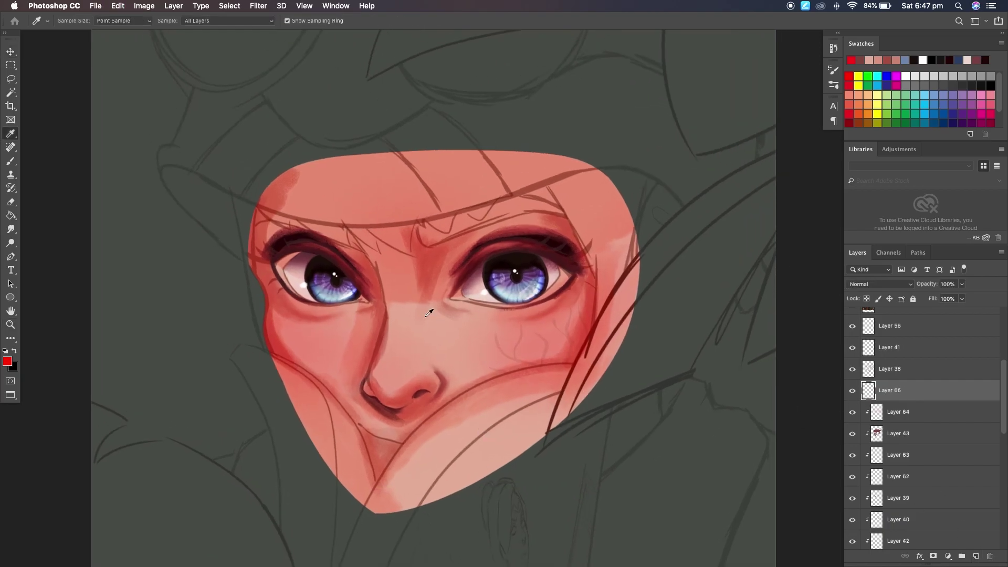
pyautogui.click(429, 312)
pyautogui.press('b')
pyautogui.moveTo(443, 308); pyautogui.dragTo(477, 331)
pyautogui.click(879, 284)
pyautogui.click(871, 371)
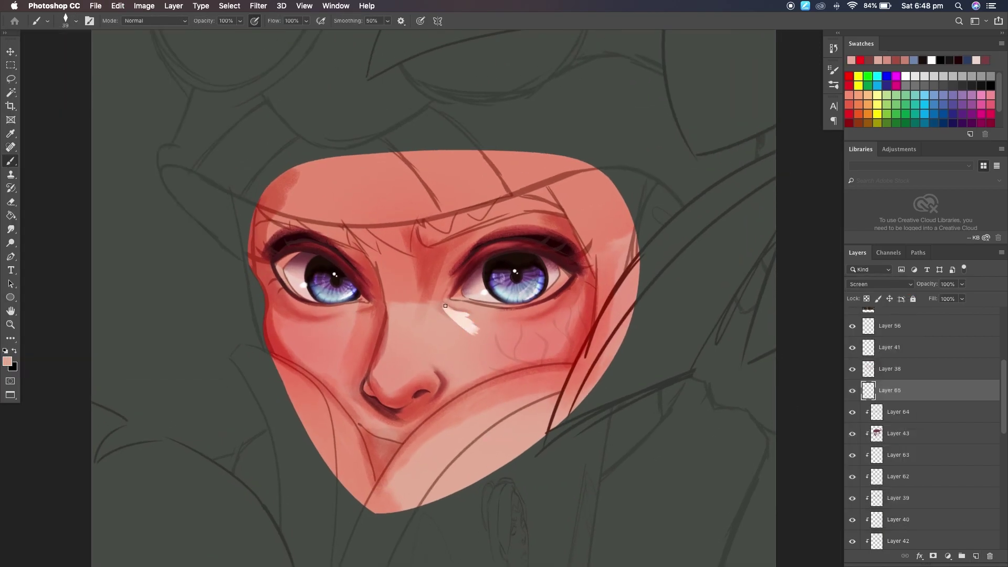
pyautogui.press('e')
pyautogui.moveTo(462, 317); pyautogui.dragTo(491, 339)
# - Paint pale highlights under the left eye and along its lower lid
pyautogui.press('b')
pyautogui.moveTo(373, 307); pyautogui.dragTo(348, 324)
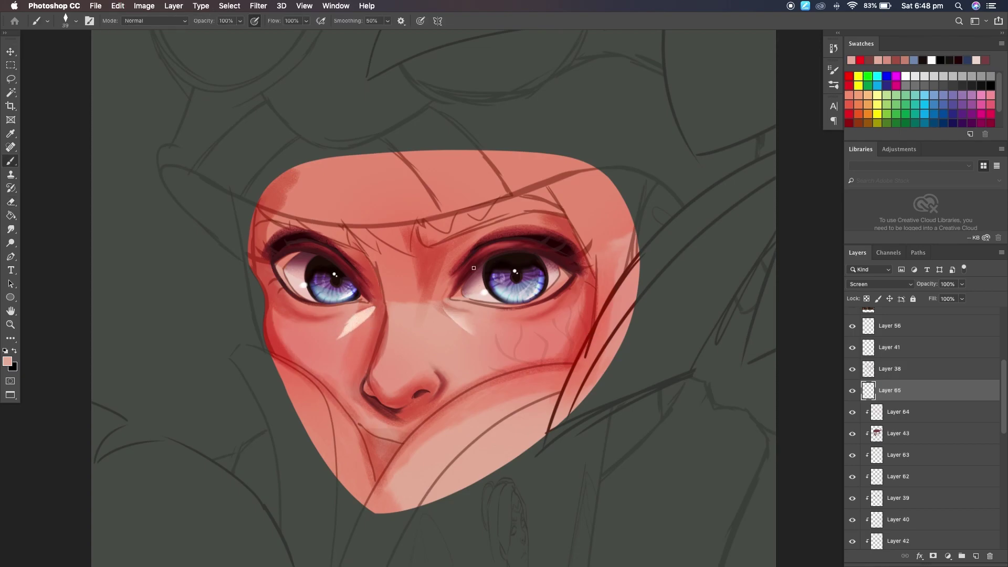
pyautogui.press('e')
pyautogui.press('b')
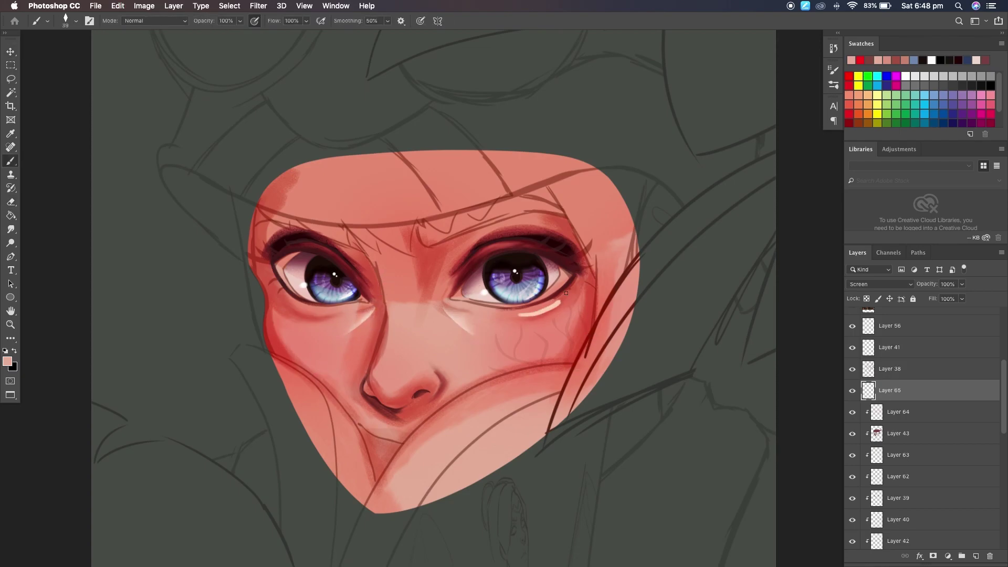
pyautogui.press('e')
pyautogui.press('b')
pyautogui.moveTo(281, 292)
pyautogui.mouseDown()
pyautogui.moveTo(309, 311)
pyautogui.moveTo(334, 310)
pyautogui.mouseUp()
pyautogui.press('e')
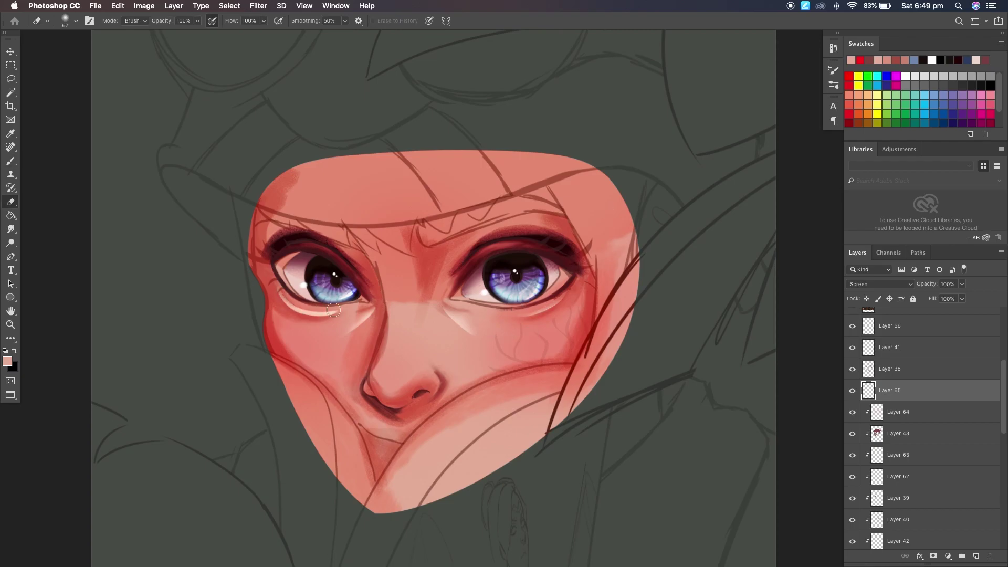
# - Smudge-soften the highlight beside the right eye, checking the whole face zoomed out
pyautogui.press('super+minus')
pyautogui.press('super+plus')
pyautogui.press('r')
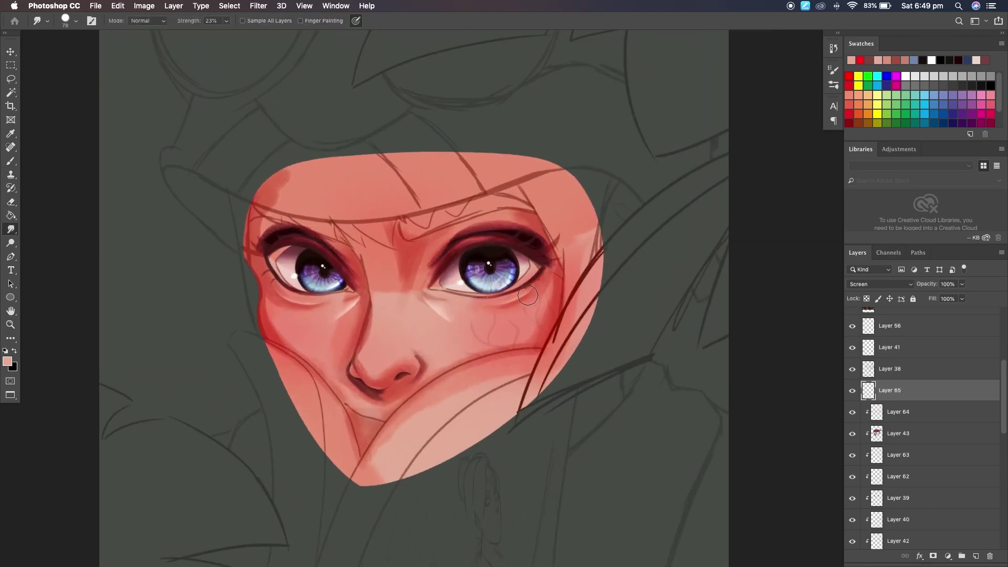
pyautogui.moveTo(317, 314); pyautogui.dragTo(321, 311)
pyautogui.press('b')
pyautogui.press('super+minus')
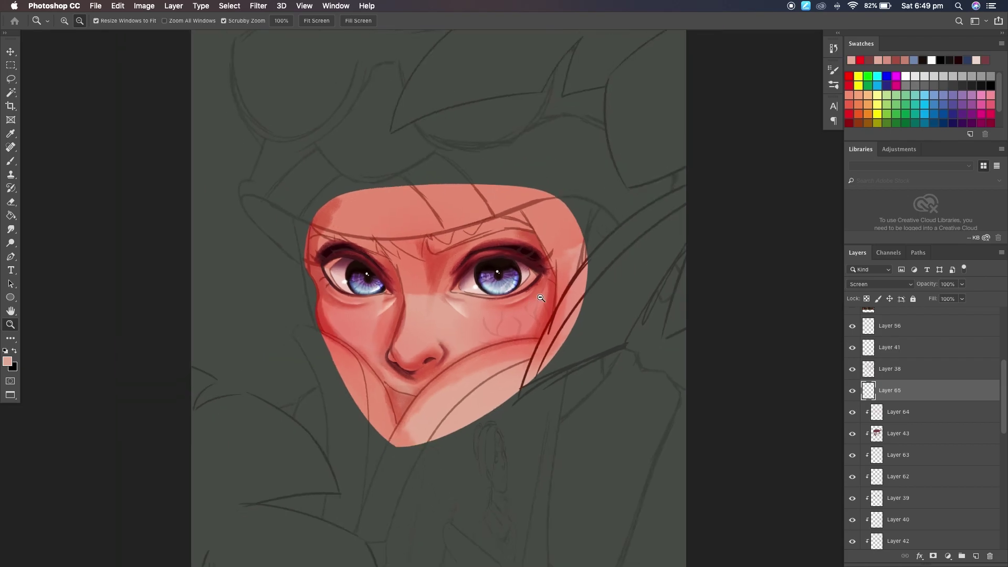
pyautogui.press('super+plus')
# - Erase the highlight above the right eyelid and lengthen the one above the left eyelid
pyautogui.press('e')
pyautogui.moveTo(451, 234)
pyautogui.mouseDown()
pyautogui.moveTo(487, 238)
pyautogui.moveTo(496, 211)
pyautogui.mouseUp()
pyautogui.press('b')
pyautogui.press('e')
pyautogui.moveTo(526, 241); pyautogui.dragTo(481, 210)
pyautogui.press('b')
pyautogui.moveTo(235, 220); pyautogui.dragTo(245, 218)
pyautogui.press('e')
# - Add nose highlights under the tip and along the right nostril, refining with brush and eraser
pyautogui.press('b')
pyautogui.moveTo(361, 386); pyautogui.dragTo(337, 389)
pyautogui.press('e')
pyautogui.press('b')
pyautogui.moveTo(391, 368)
pyautogui.mouseDown()
pyautogui.moveTo(371, 394)
pyautogui.moveTo(379, 383)
pyautogui.moveTo(368, 381)
pyautogui.mouseUp()
pyautogui.press('e')
pyautogui.press('b')
pyautogui.press('e')
pyautogui.press('b')
pyautogui.press('e')
pyautogui.press('b')
pyautogui.press('e')
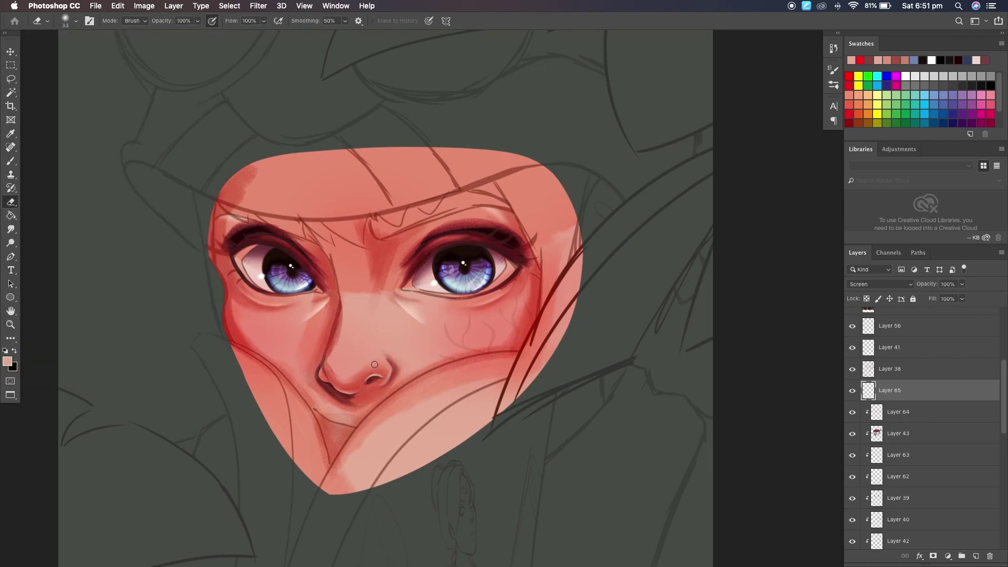
pyautogui.press('b')
pyautogui.press('e')
pyautogui.press('b')
pyautogui.press('e')
pyautogui.press('b')
pyautogui.press('e')
pyautogui.press('b')
pyautogui.press('e')
pyautogui.press('b')
pyautogui.press('e')
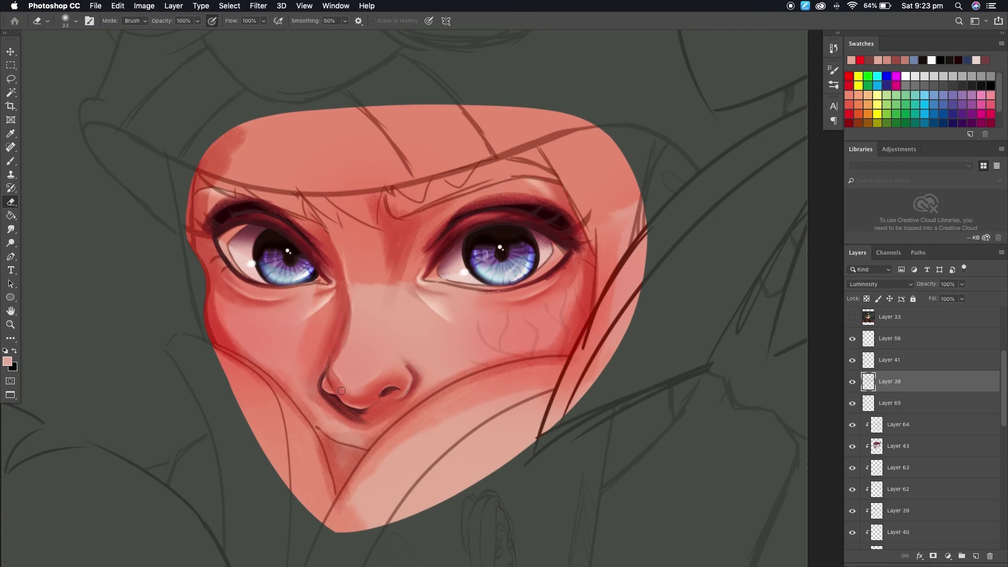
# - Add a new layer above Layer 41 for the mouth
pyautogui.click(869, 359)
pyautogui.press('e')
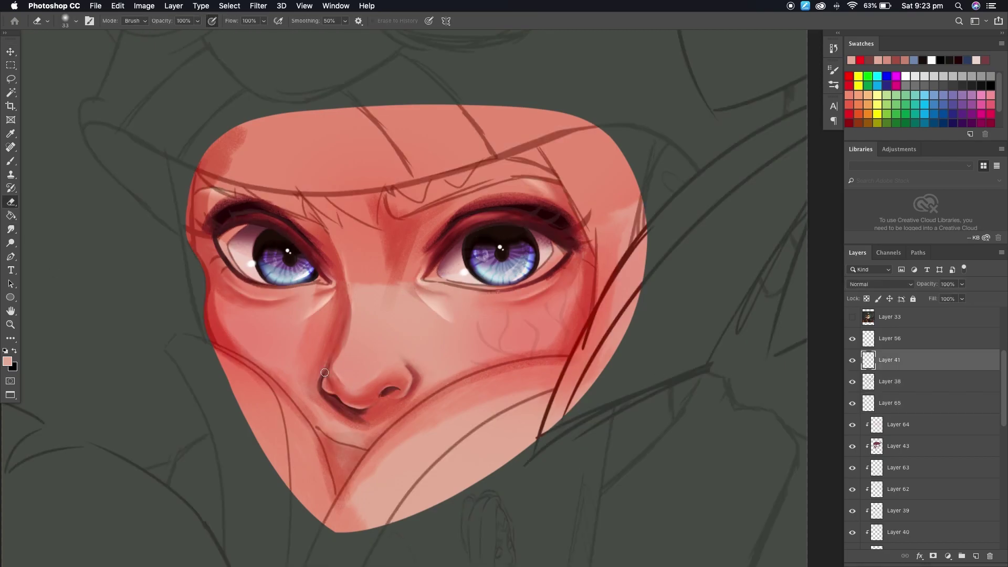
pyautogui.click(976, 556)
pyautogui.press('b')
# - Sample a shadow colour beside the nose, then a lighter salmon skin tone
pyautogui.scroll(3, 325, 375)
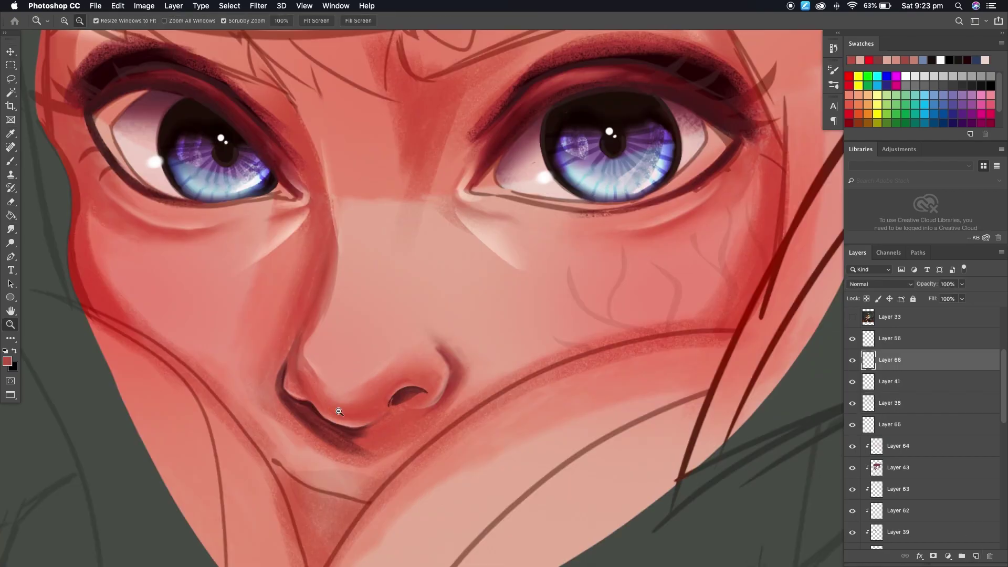
pyautogui.press('i')
pyautogui.scroll(-2, 331, 362)
pyautogui.scroll(2, 336, 345)
pyautogui.click(335, 345)
pyautogui.press('b')
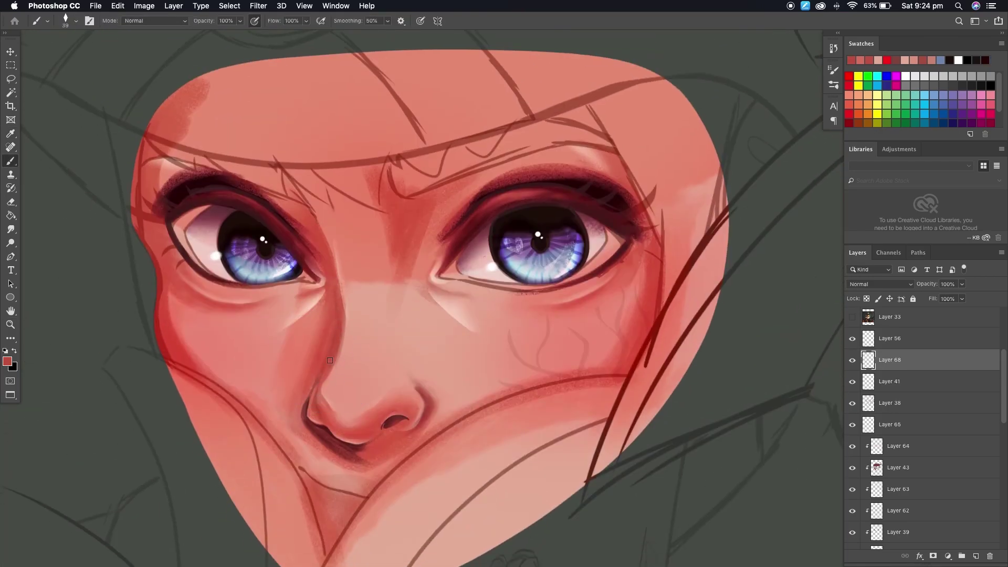
pyautogui.scroll(-2, 379, 287)
pyautogui.scroll(1, 355, 284)
pyautogui.keyDown('alt'); pyautogui.click(354, 284); pyautogui.keyUp('alt')
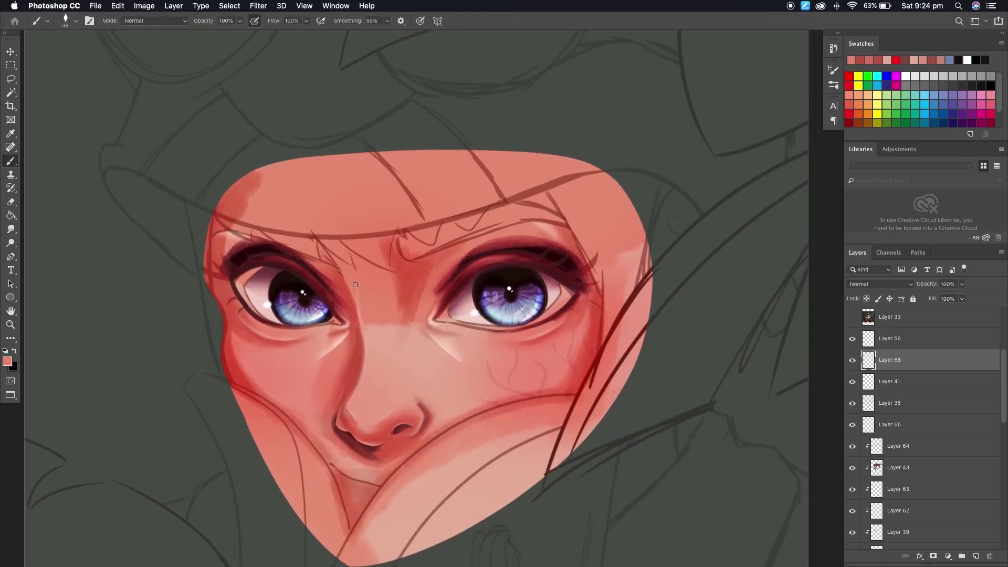
# - Enlarge the brush to 76 and dab the area below the nose
pyautogui.rightClick(366, 319)
pyautogui.click(45, 135)
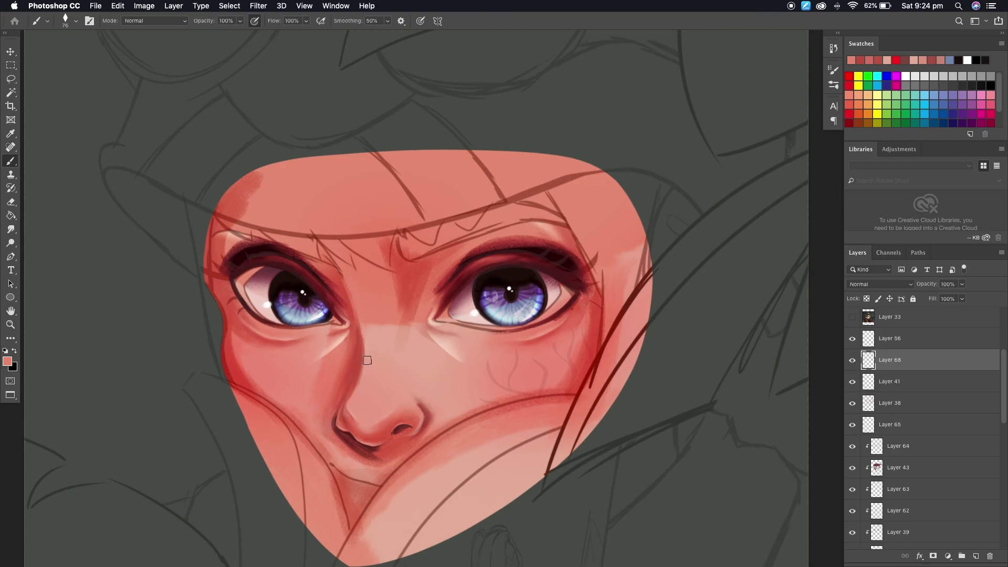
pyautogui.rightClick(344, 301)
pyautogui.press('Escape')
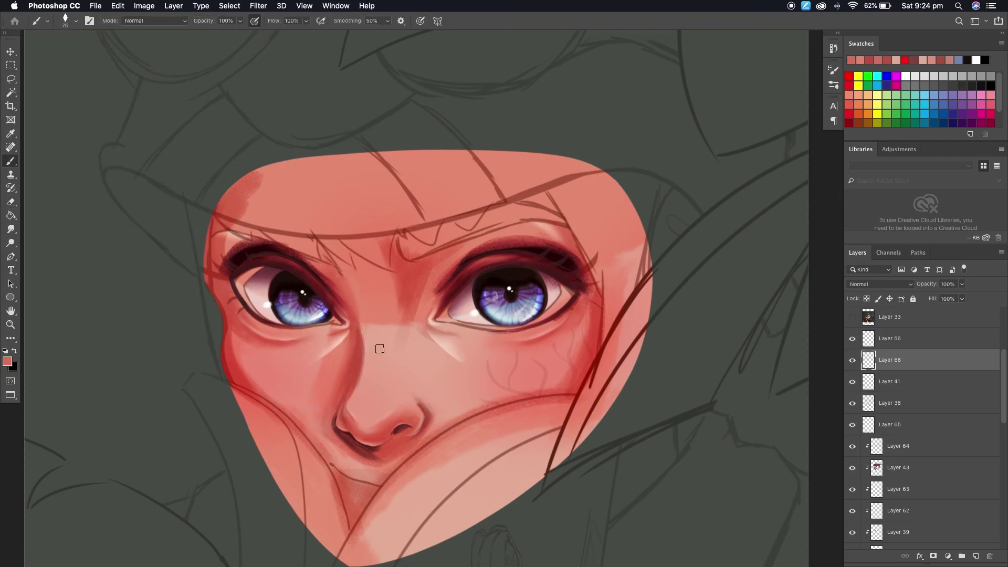
pyautogui.click(361, 326)
# - Move through the face layers, selecting Layer 41, Layer 63, then Layer 62
pyautogui.press('e')
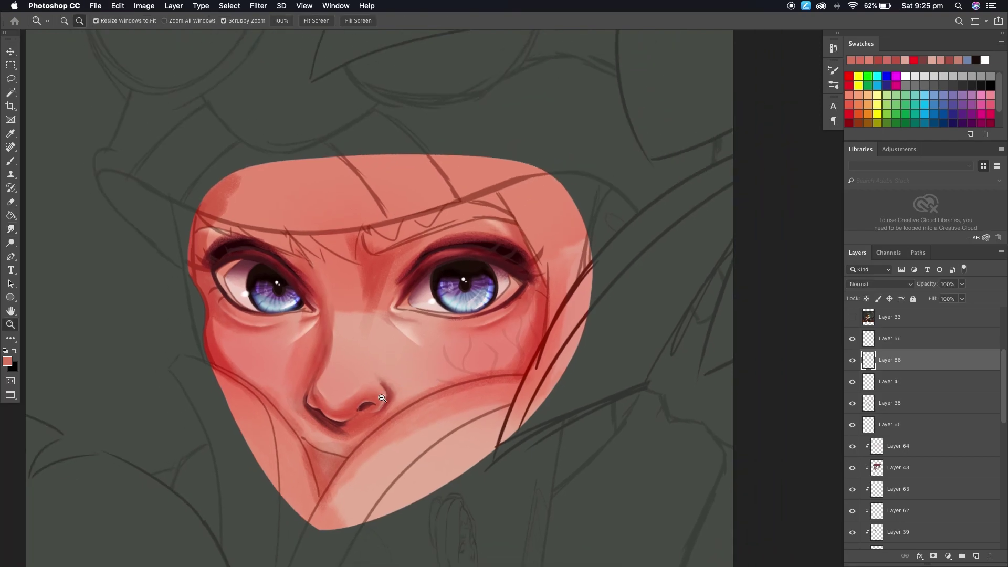
pyautogui.click(924, 381)
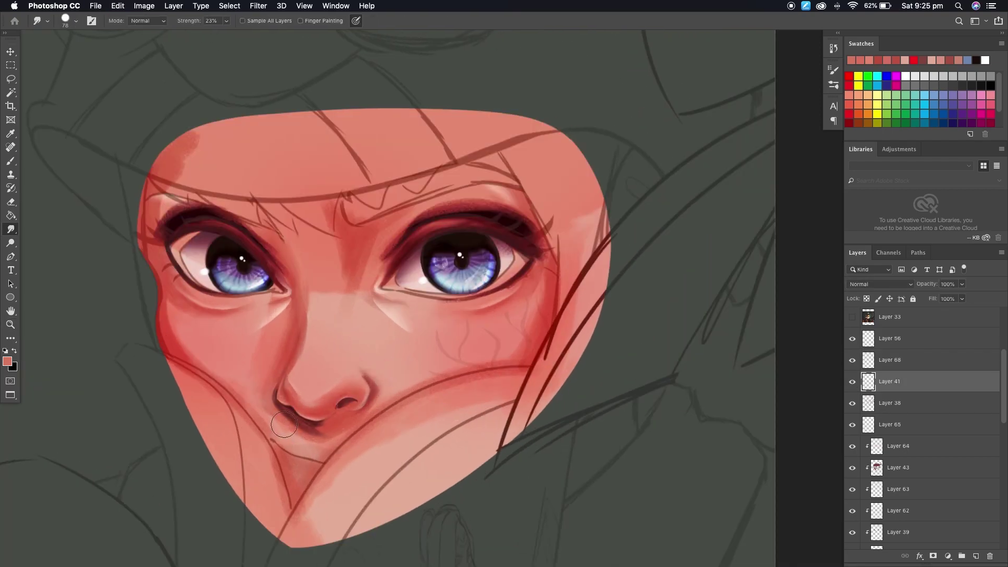
pyautogui.press('e')
pyautogui.scroll(-2, 333, 457)
pyautogui.click(897, 489)
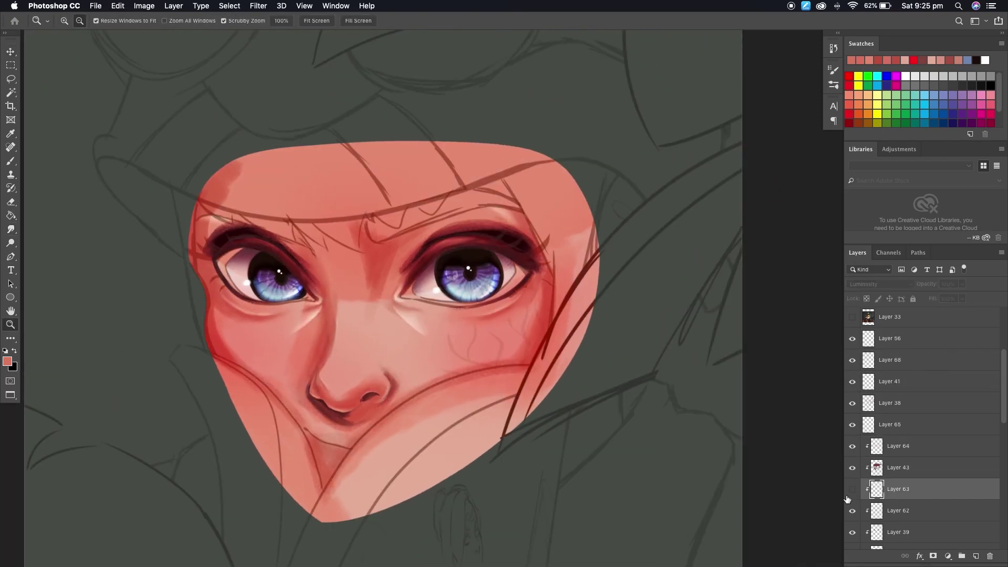
pyautogui.hotkey('alt', '[')
# - Select Layer 56 and then Layer 38, and paint the mouth line in darker red
pyautogui.press('z')
pyautogui.scroll(-2, 128, 273)
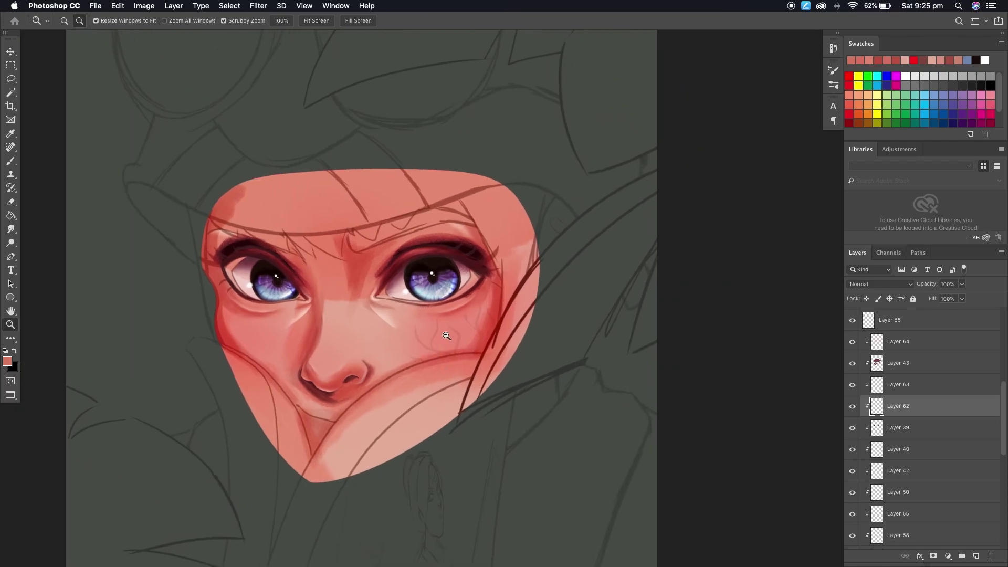
pyautogui.click(892, 341)
pyautogui.click(893, 405)
pyautogui.press('e')
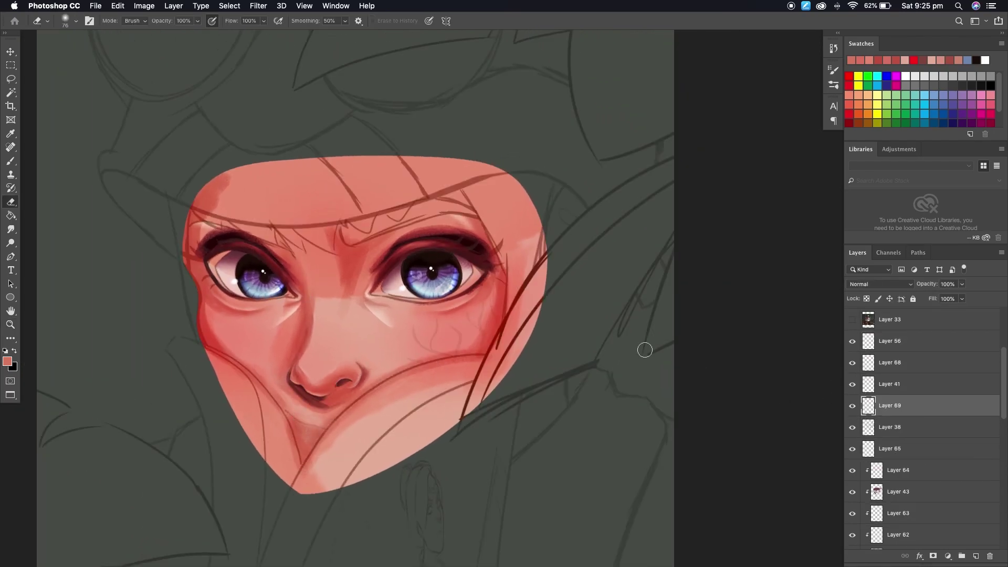
pyautogui.press('b')
pyautogui.scroll(3, 304, 420)
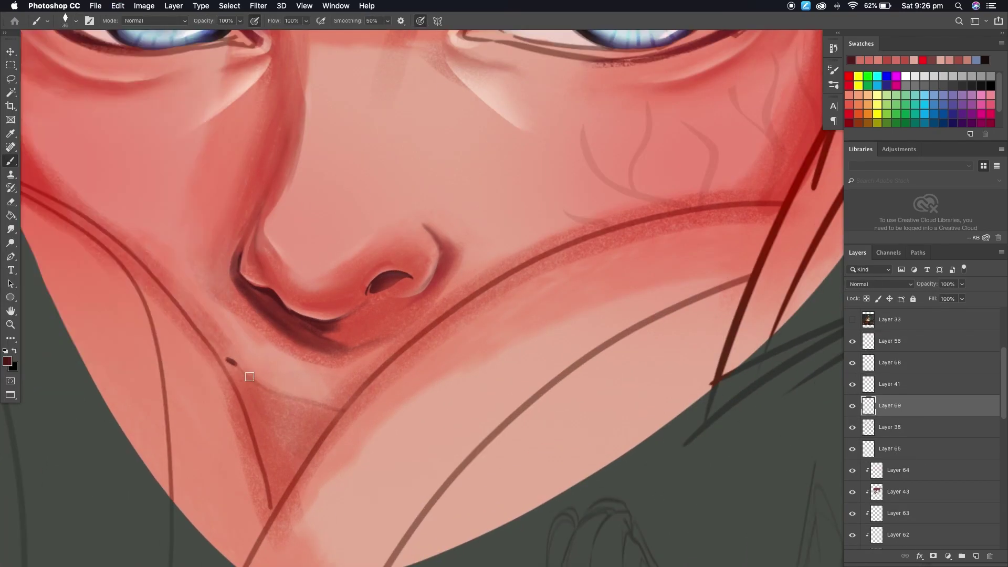
# - Check the brush size, soften the lip line with smudging, and show the reference photo layer
pyautogui.press('e')
pyautogui.rightClick(235, 368)
pyautogui.press('Escape')
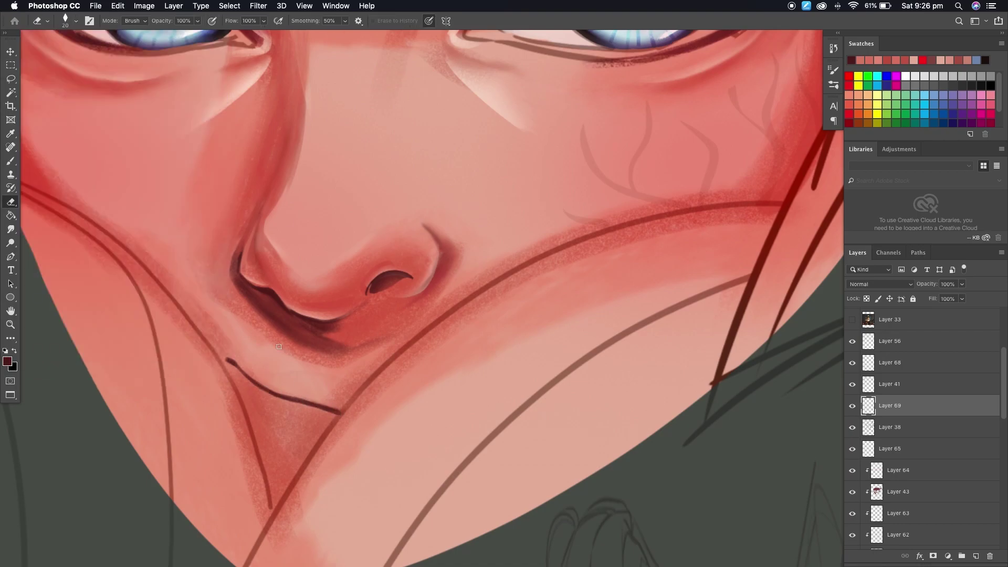
pyautogui.scroll(-3, 240, 360)
pyautogui.press('r')
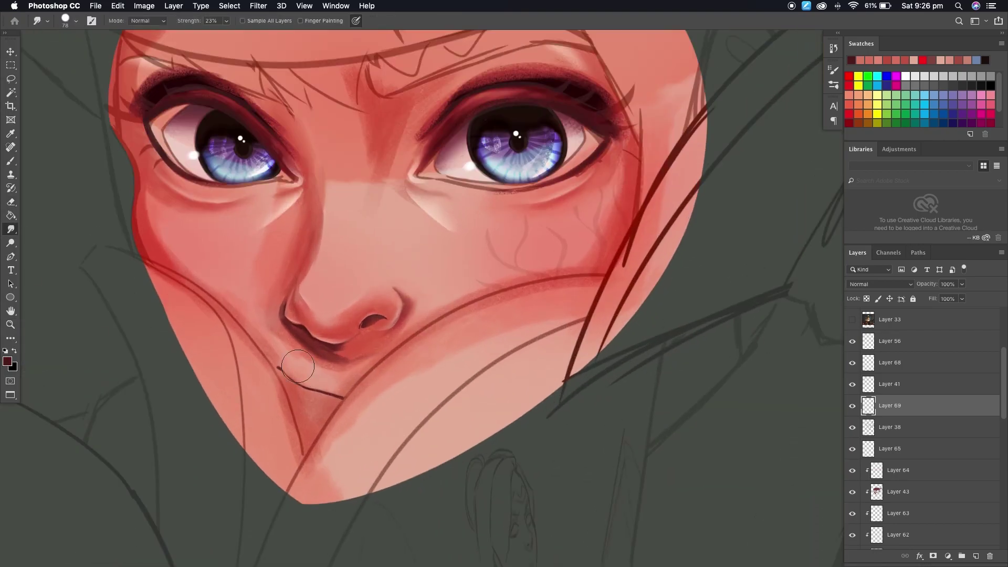
pyautogui.scroll(-5, 344, 403)
pyautogui.press('i')
pyautogui.scroll(5, 924, 420)
pyautogui.click(852, 345)
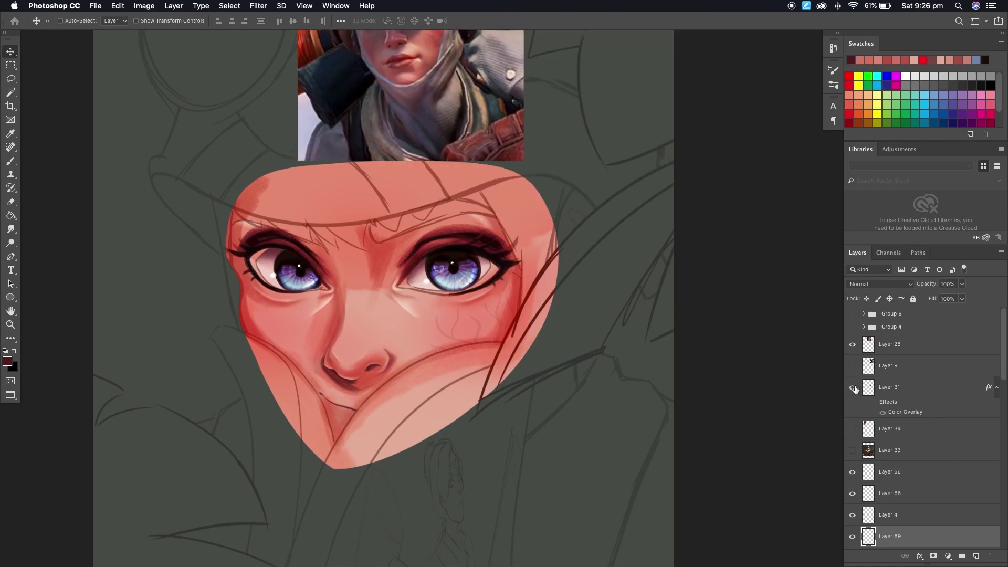
# - Sample the lip colour from the reference and paint a light pink stroke along the upper lip on Layer 70
pyautogui.click(405, 141)
pyautogui.scroll(-3, 924, 420)
pyautogui.click(889, 430)
pyautogui.scroll(5, 269, 412)
pyautogui.press('b')
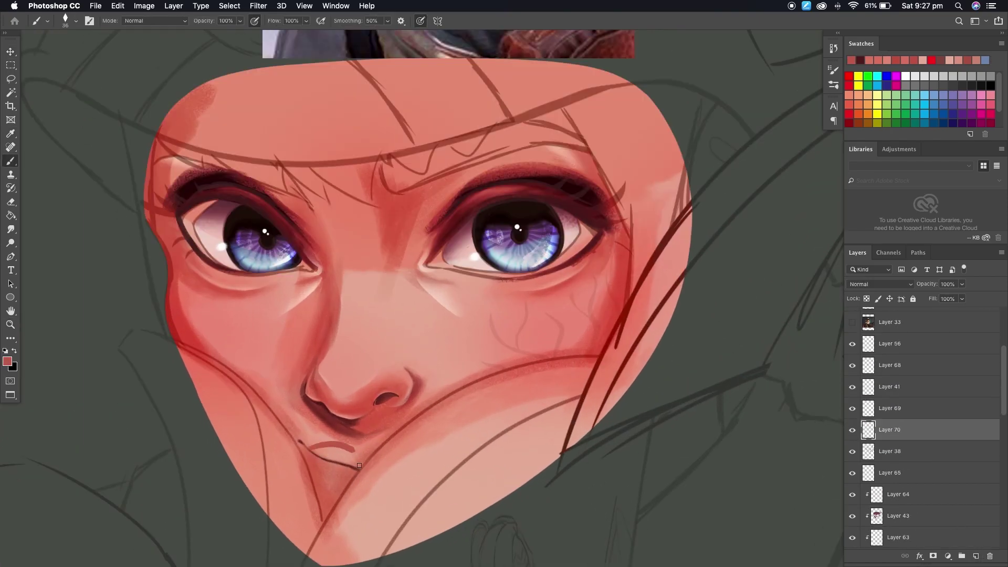
pyautogui.moveTo(383, 414); pyautogui.dragTo(329, 411)
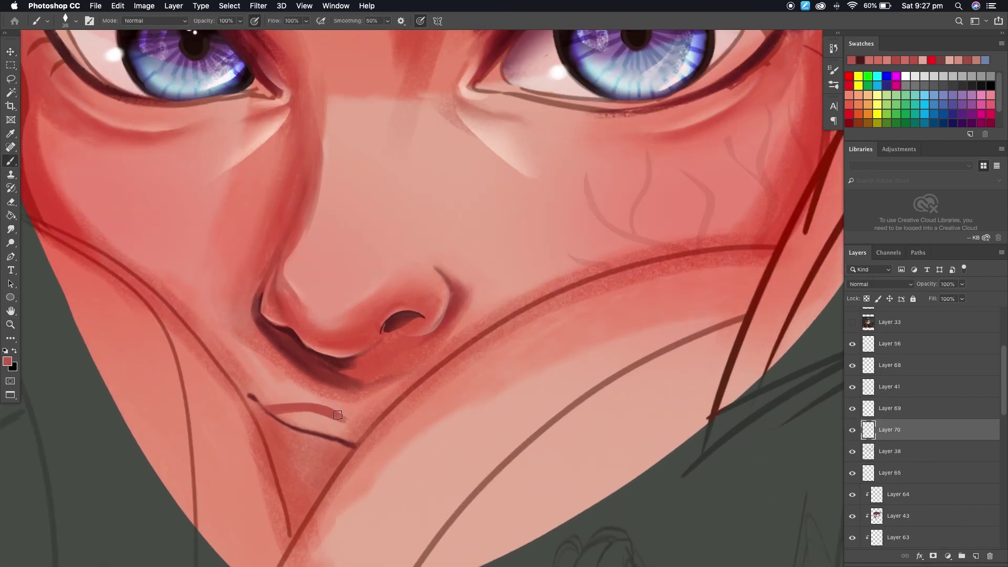
# - Add a new lip layer and give it a colour overlay layer style
pyautogui.scroll(-5, 341, 380)
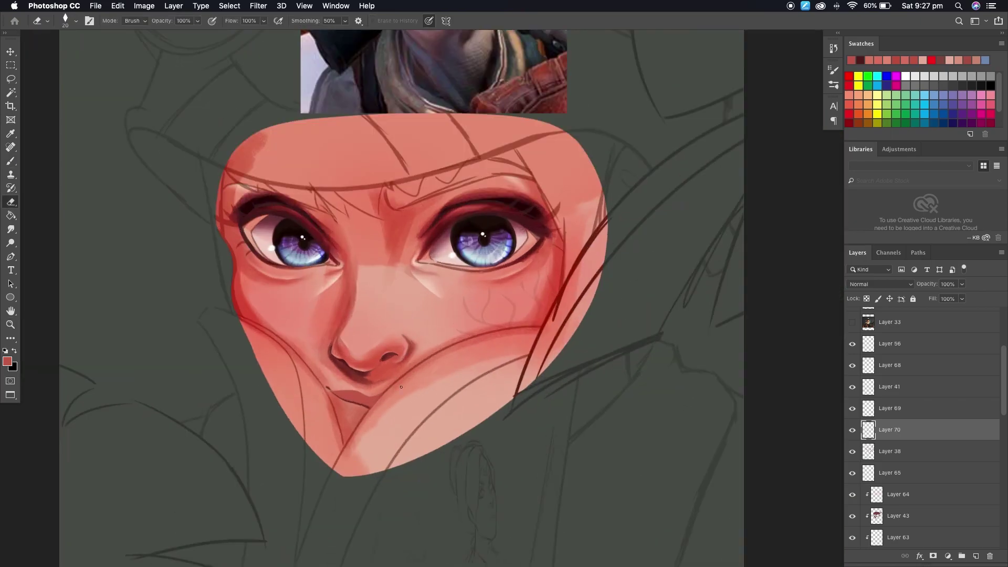
pyautogui.hotkey('ctrl', 'shift', 'alt', 'n')
pyautogui.scroll(4, 308, 424)
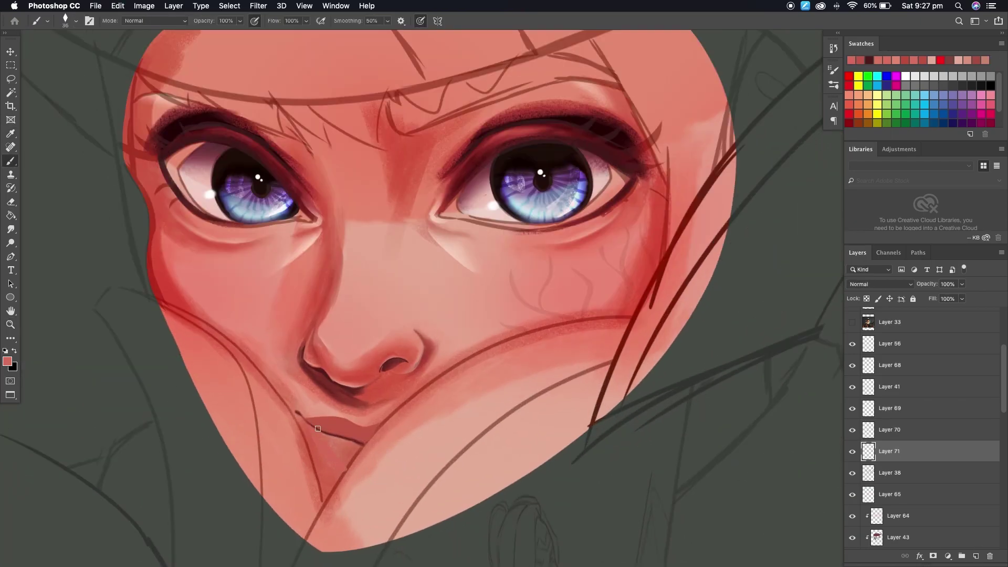
pyautogui.doubleClick(939, 451)
pyautogui.press('Return')
# - Add another new layer and confirm the colour overlay colour on the lip layer
pyautogui.hotkey('ctrl', 'shift', 'alt', 'n')
pyautogui.press('v')
pyautogui.rightClick(889, 459)
pyautogui.press('Escape')
pyautogui.doubleClick(925, 428)
pyautogui.press('Return')
pyautogui.press('Return')
# - Bake the colour overlay into the lip layer by merging, then make Layer 69 visible
pyautogui.scroll(-4, 541, 377)
pyautogui.hotkey('ctrl', 'shift', 'alt', 'n')
pyautogui.hotkey('ctrl', 'e')
pyautogui.scroll(5, 408, 414)
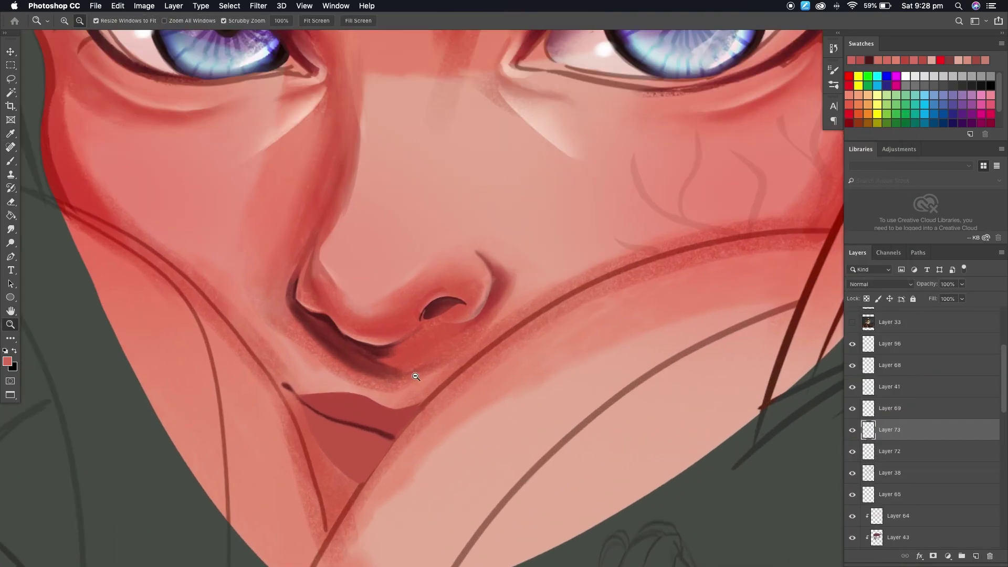
pyautogui.press('b')
pyautogui.click(852, 408)
# - Blend the lips with the Smudge tool on Layer 72
pyautogui.scroll(-3, 472, 452)
pyautogui.press('r')
pyautogui.click(885, 458)
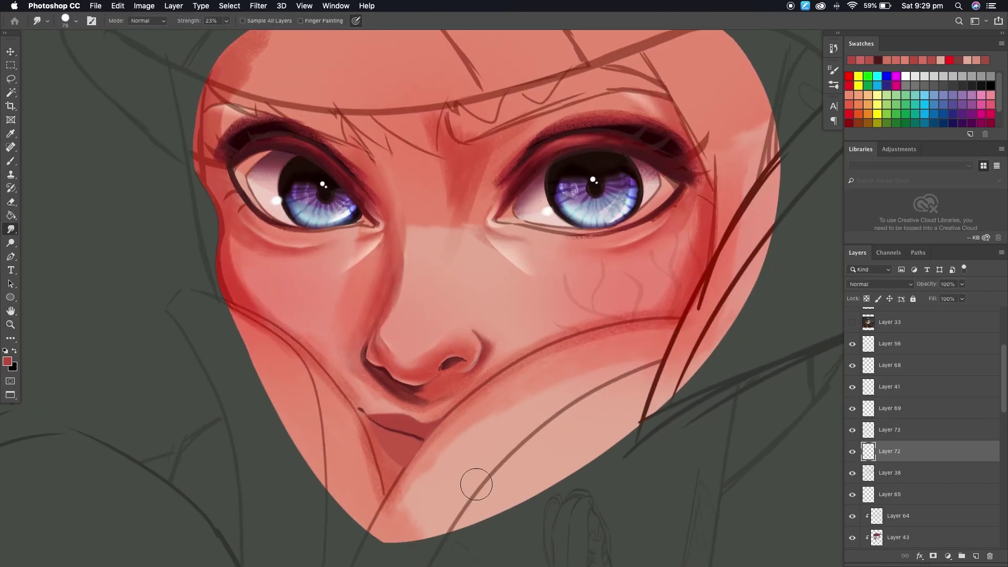
pyautogui.scroll(-3, 417, 475)
pyautogui.scroll(4, 420, 341)
# - Add a new layer clipped to the lips and enlarge the brush
pyautogui.hotkey('ctrl', 'shift', 'alt', 'n')
pyautogui.hotkey('ctrl', 'alt', 'g')
pyautogui.press('b')
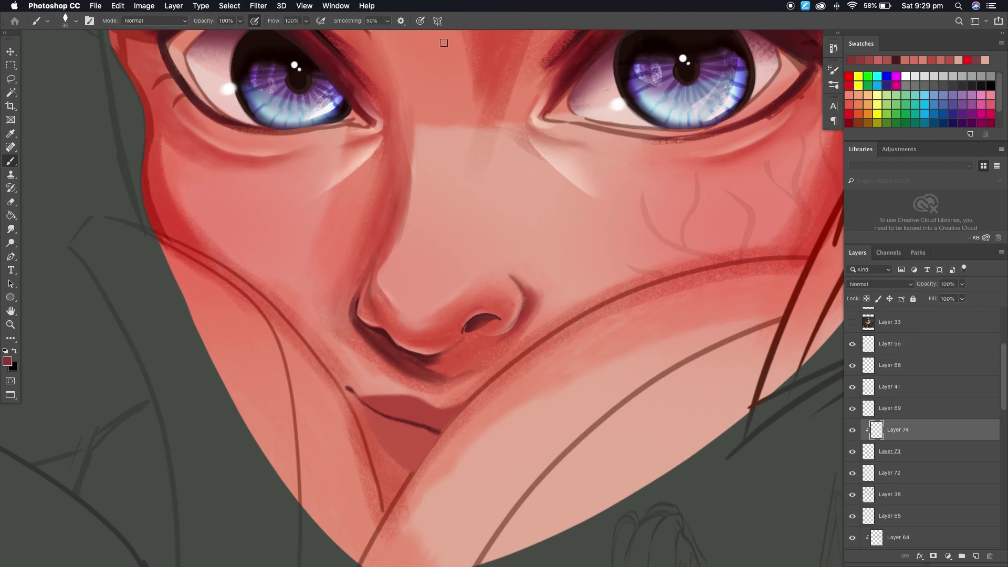
pyautogui.click(77, 21)
pyautogui.press('Return')
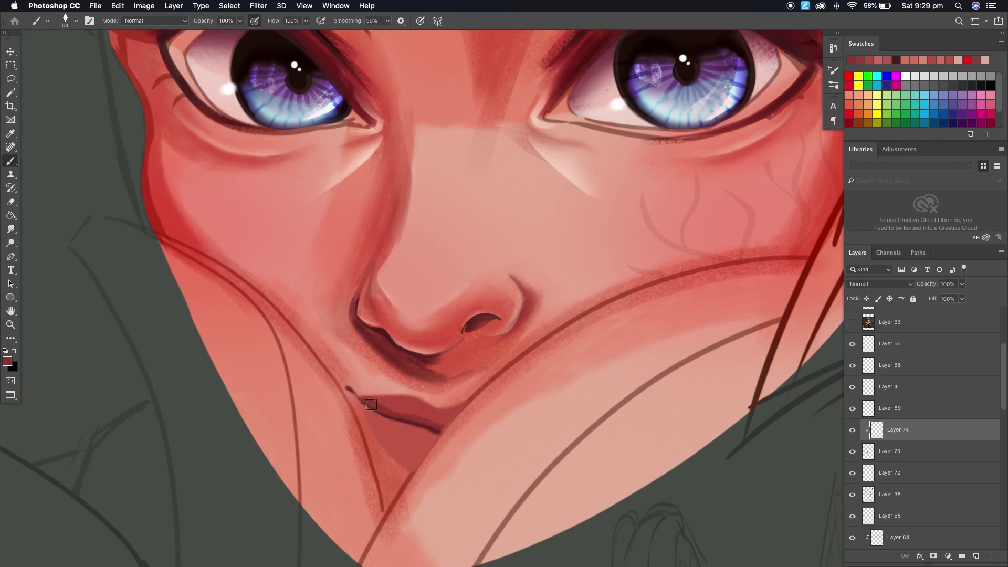
# - Add a clipped shading layer and set the brush size to 76 px
pyautogui.scroll(-2, 465, 407)
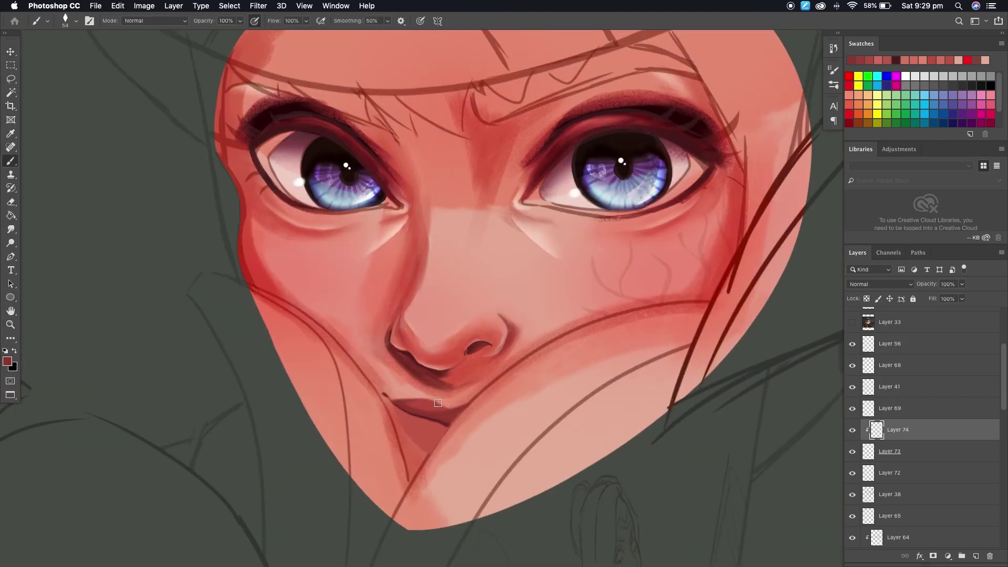
pyautogui.scroll(-2, 414, 397)
pyautogui.scroll(2, 414, 396)
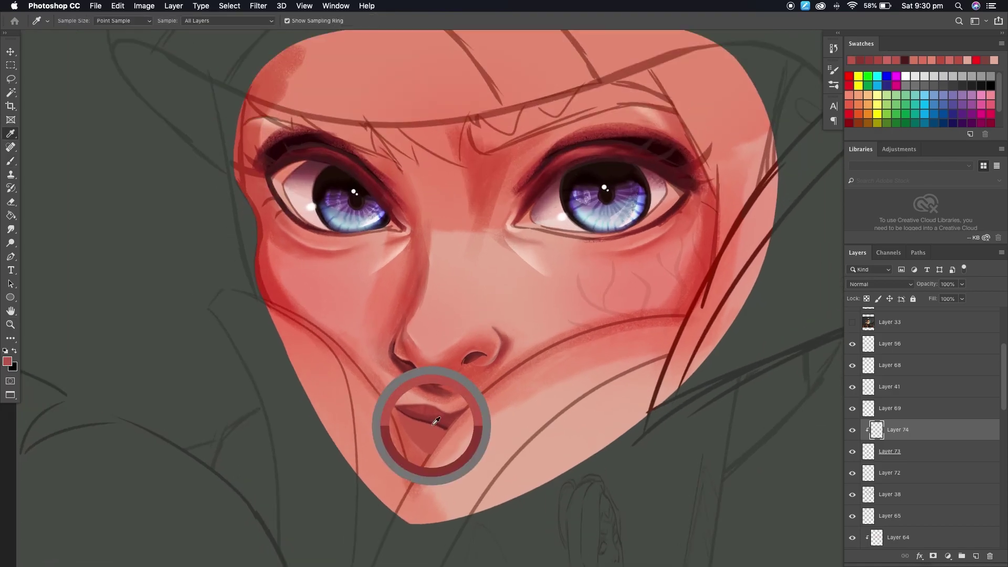
pyautogui.hotkey('ctrl', 'shift', 'alt', 'n')
pyautogui.write('76')
pyautogui.press('Return')
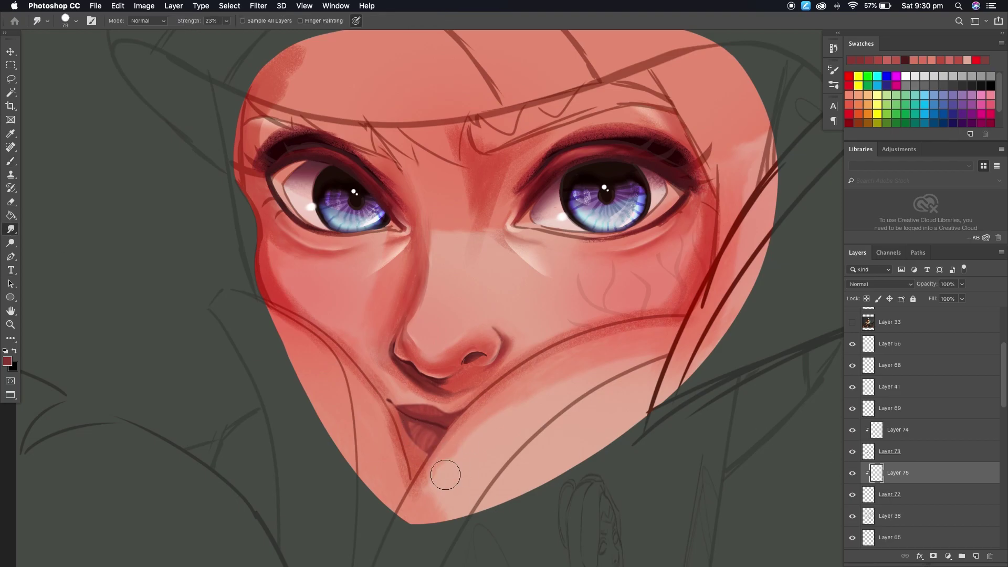
# - Add a new clipped layer above Layer 74 and adjust the brush settings
pyautogui.click(893, 430)
pyautogui.press('b')
pyautogui.scroll(-2, 504, 283)
pyautogui.hotkey('ctrl', 'shift', 'alt', 'n')
pyautogui.scroll(2, 504, 284)
pyautogui.click(76, 21)
pyautogui.press('Return')
# - Add a new clipped layer above Layer 75 and paint on it, zooming as needed
pyautogui.press('z')
pyautogui.scroll(2, 473, 368)
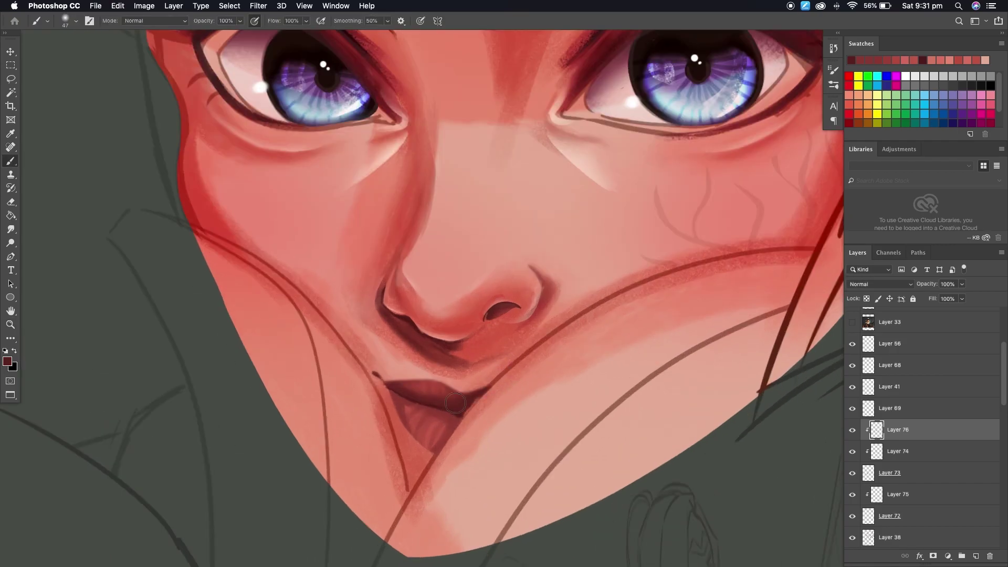
pyautogui.scroll(-2, 472, 367)
pyautogui.scroll(1, 486, 451)
pyautogui.hotkey('ctrl', 'shift', 'alt', 'n')
pyautogui.press('b')
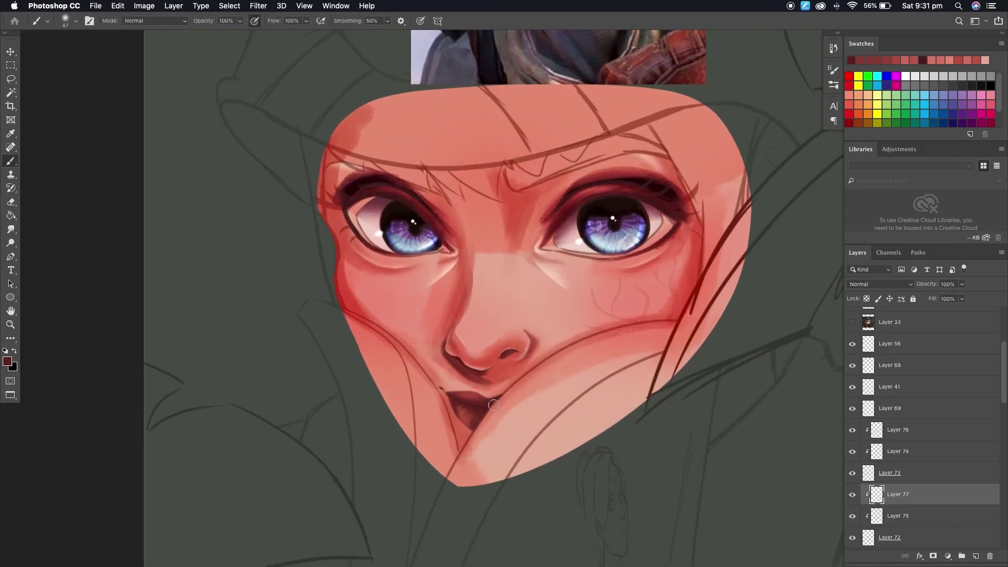
pyautogui.press('z')
pyautogui.scroll(-1, 499, 395)
# - Select Layer 76, then go back to Layer 72
pyautogui.hotkey('alt', ']')
pyautogui.hotkey('alt', ']')
pyautogui.hotkey('alt', ']')
pyautogui.scroll(-1, 518, 437)
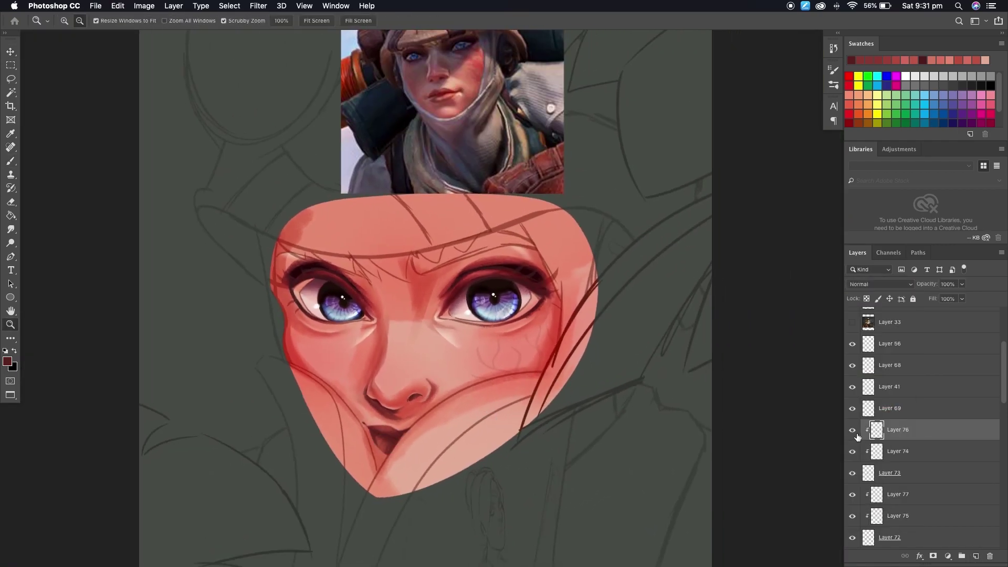
pyautogui.click(891, 534)
pyautogui.scroll(1, 381, 451)
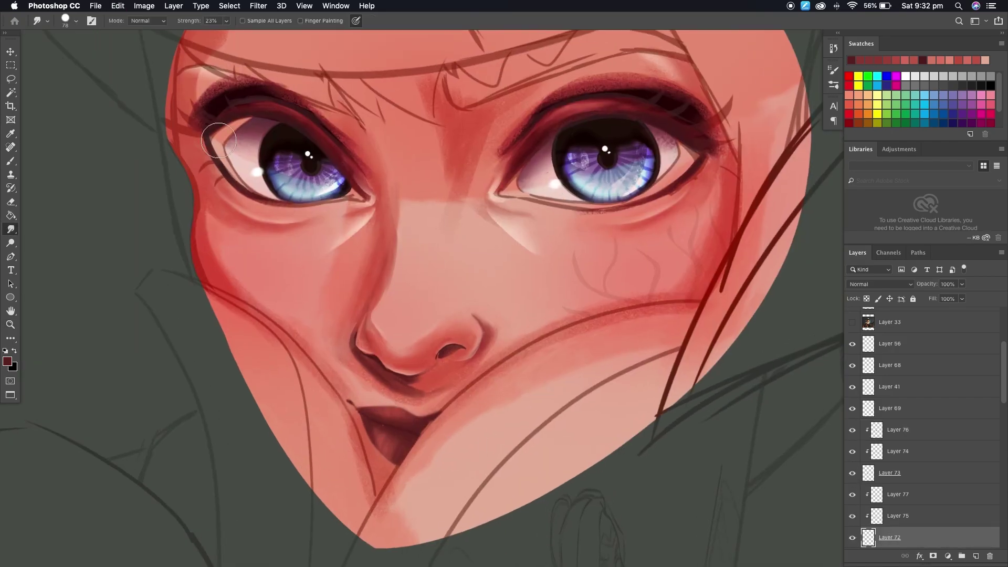
pyautogui.scroll(-1, 488, 417)
pyautogui.scroll(1, 500, 424)
# - Add a clipped lip-shading layer and sample a lip tone from the reference
pyautogui.hotkey('ctrl', 'shift', 'alt', 'n')
pyautogui.press('e')
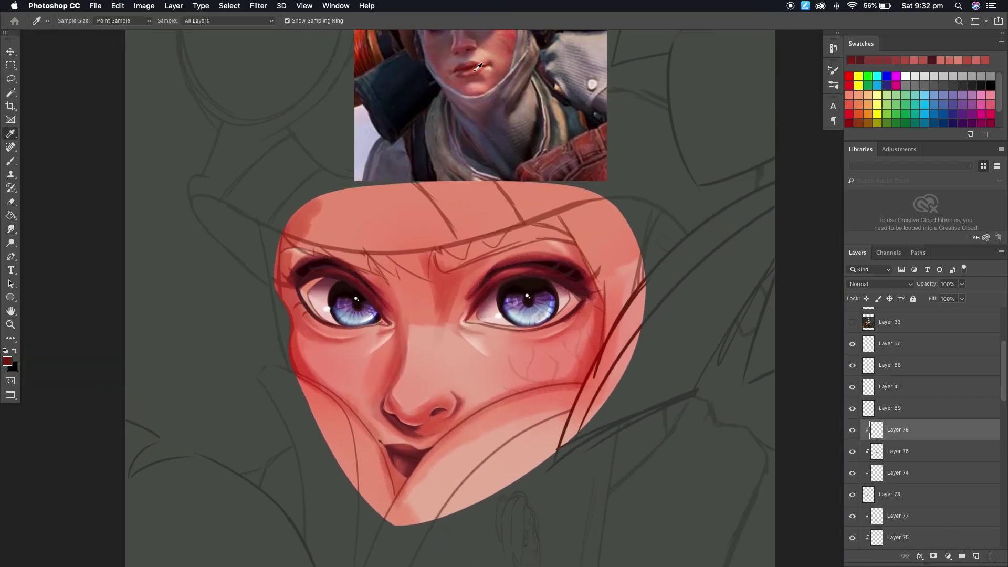
pyautogui.click(75, 21)
pyautogui.press('b')
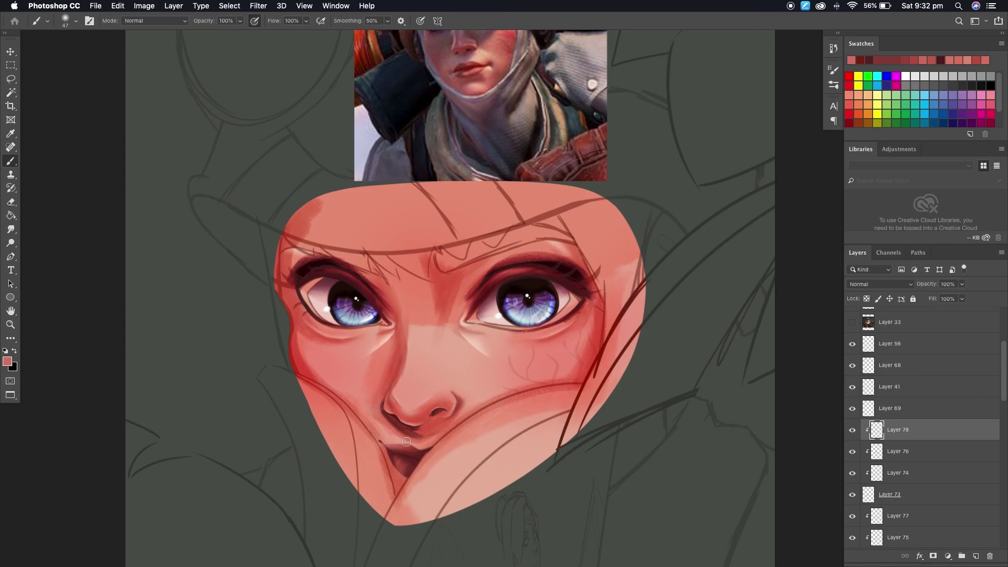
# - Add clipped layers above Layers 77 and 78 for further lip painting
pyautogui.click(860, 516)
pyautogui.hotkey('ctrl', 'shift', 'alt', 'n')
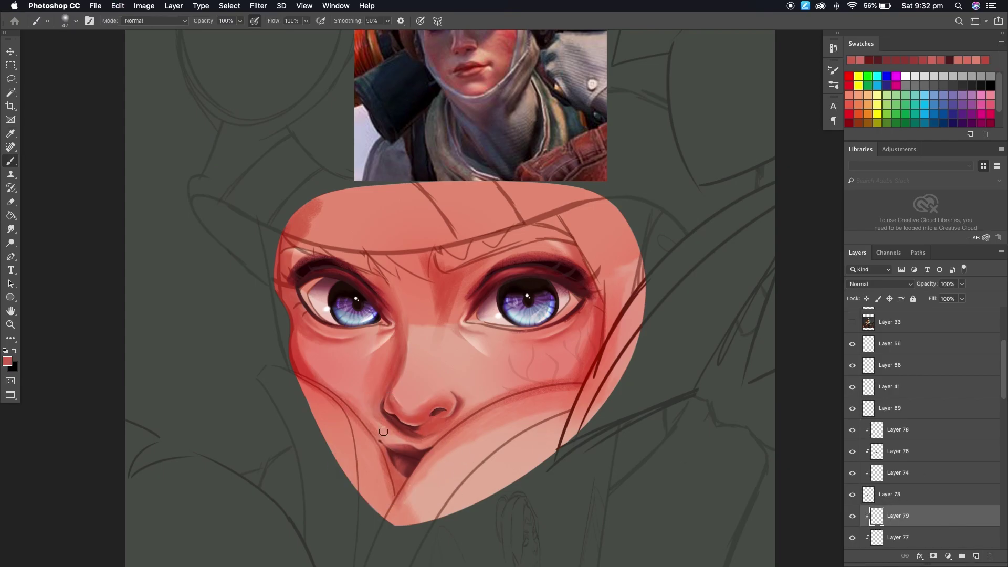
pyautogui.press('v')
pyautogui.click(907, 430)
pyautogui.hotkey('ctrl', 'shift', 'alt', 'n')
pyautogui.press('b')
pyautogui.click(70, 20)
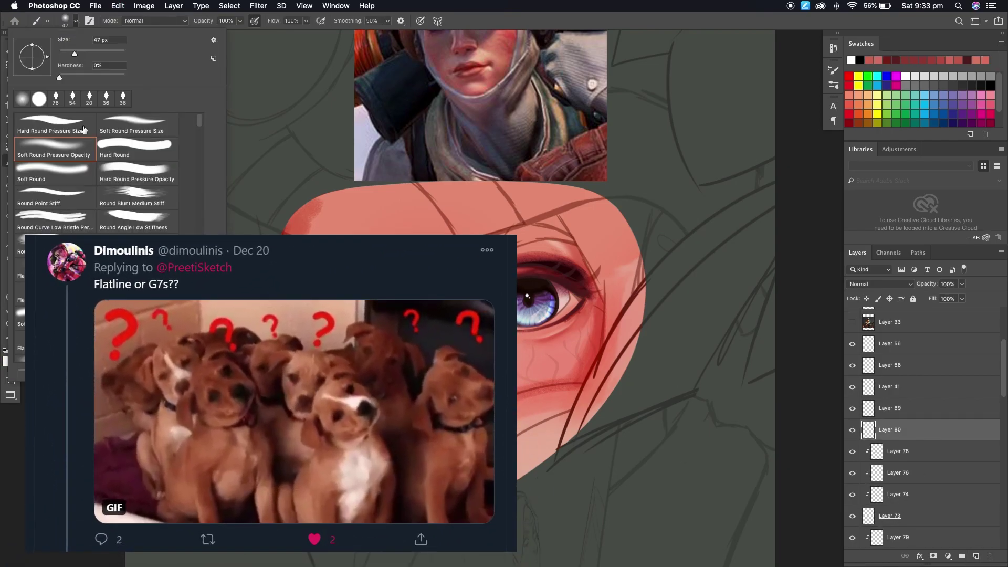
# - Smooth the lip highlights with a blending stroke across the lips
pyautogui.press('Return')
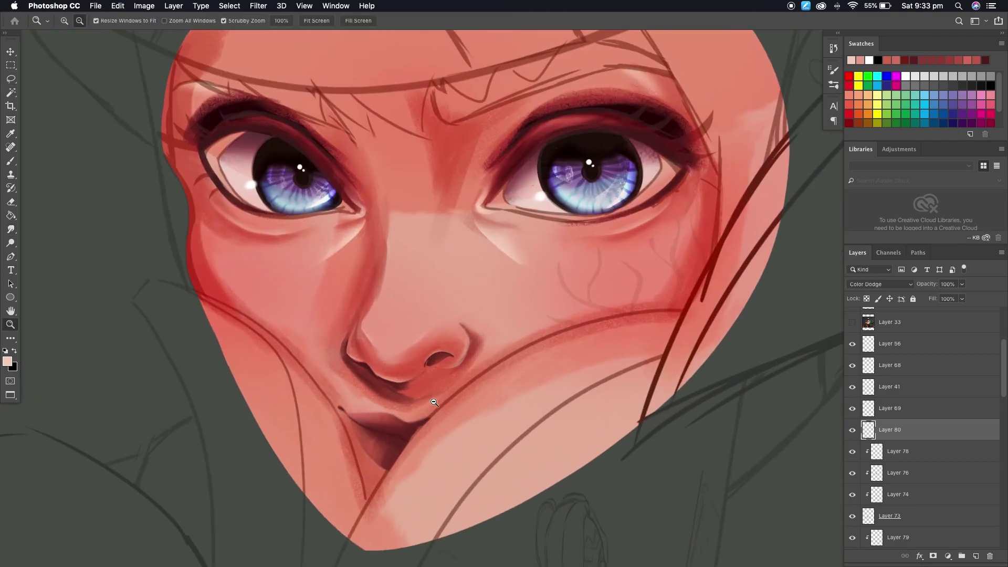
pyautogui.press('b')
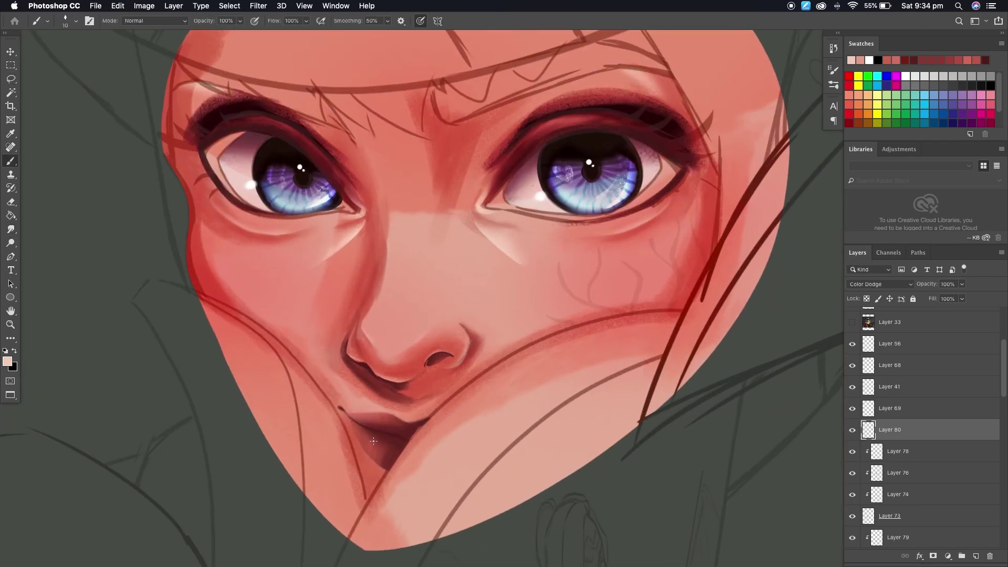
pyautogui.moveTo(371, 420); pyautogui.dragTo(399, 427)
# - Enlarge the eraser and add a new empty Layer 81 above Layer 80
pyautogui.press('e')
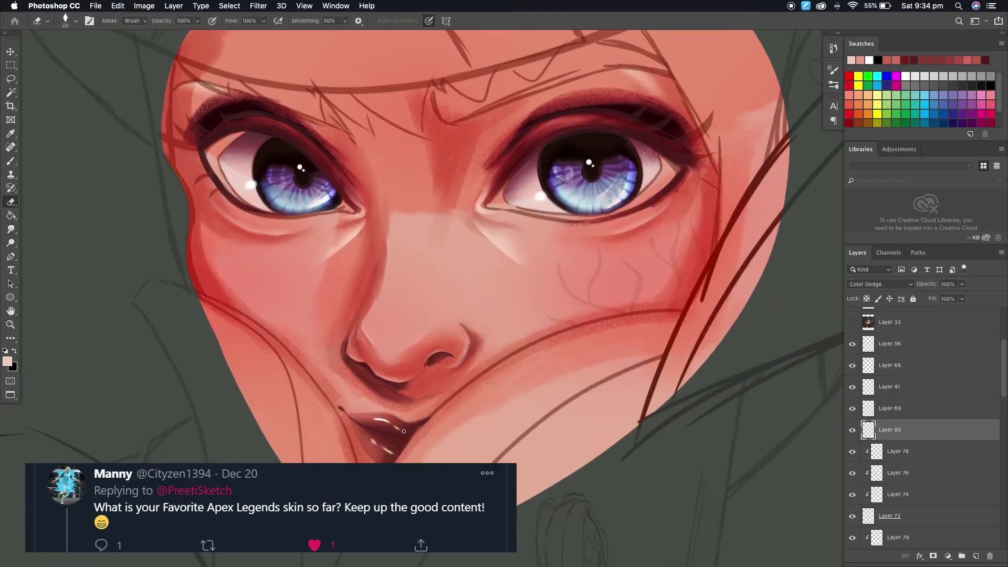
pyautogui.scroll(-2, 420, 420)
pyautogui.click(74, 20)
pyautogui.doubleClick(21, 100)
pyautogui.press('super+shift+alt+n')
# - Paint a brighter upper-lip highlight on Layer 81, set it to Overlay, and move it below Layer 80
pyautogui.press('b')
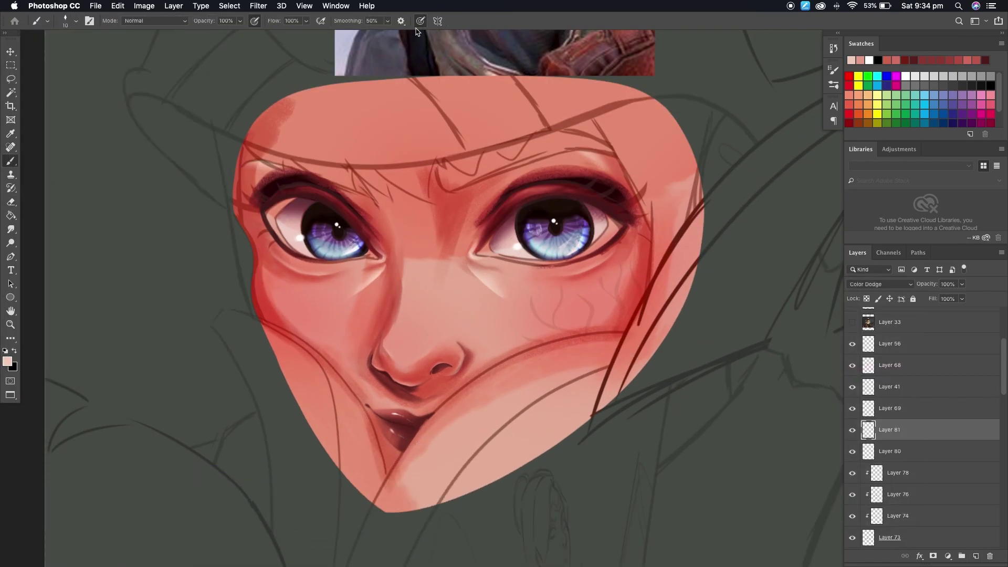
pyautogui.rightClick(397, 425)
pyautogui.press('Return')
pyautogui.moveTo(393, 420); pyautogui.dragTo(412, 416)
pyautogui.click(879, 284)
pyautogui.click(877, 315)
pyautogui.moveTo(869, 430); pyautogui.dragTo(864, 457)
# - Clip Layer 81 to Layer 78 and add a new clipped Layer 82
pyautogui.press('e')
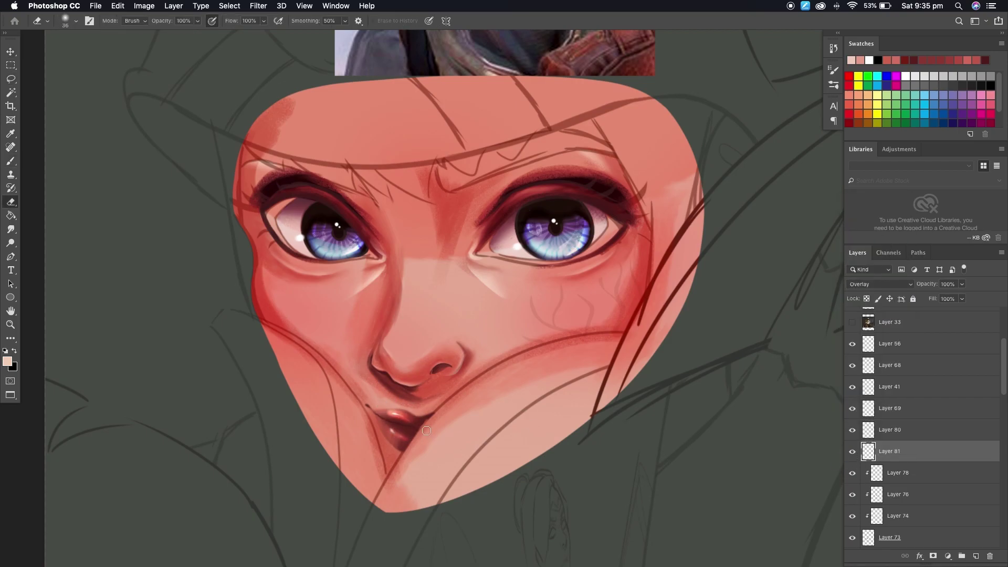
pyautogui.keyDown('alt'); pyautogui.click(879, 465); pyautogui.keyUp('alt')
pyautogui.press('b')
pyautogui.keyDown('ctrl'); pyautogui.click(465, 428); pyautogui.keyUp('ctrl')
pyautogui.hotkey('ctrl', 'shift', 'alt', 'n')
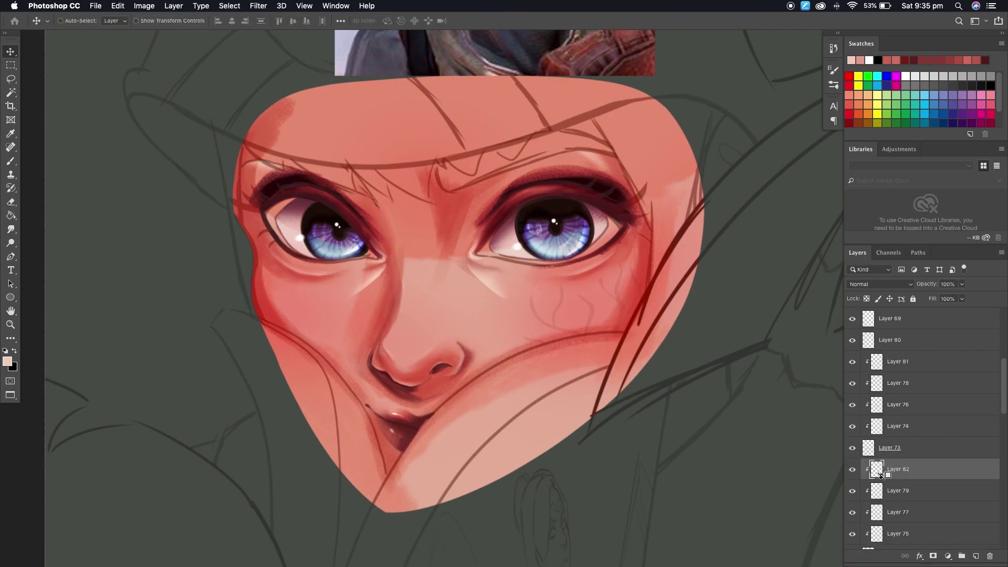
# - Undo the red stroke, add clipped Layer 83 above Layer 78, and bucket-fill the lip selection red
pyautogui.press('e')
pyautogui.hotkey('ctrl', 'z')
pyautogui.scroll(-2, 435, 395)
pyautogui.hotkey('ctrl', 'shift', 'alt', 'n')
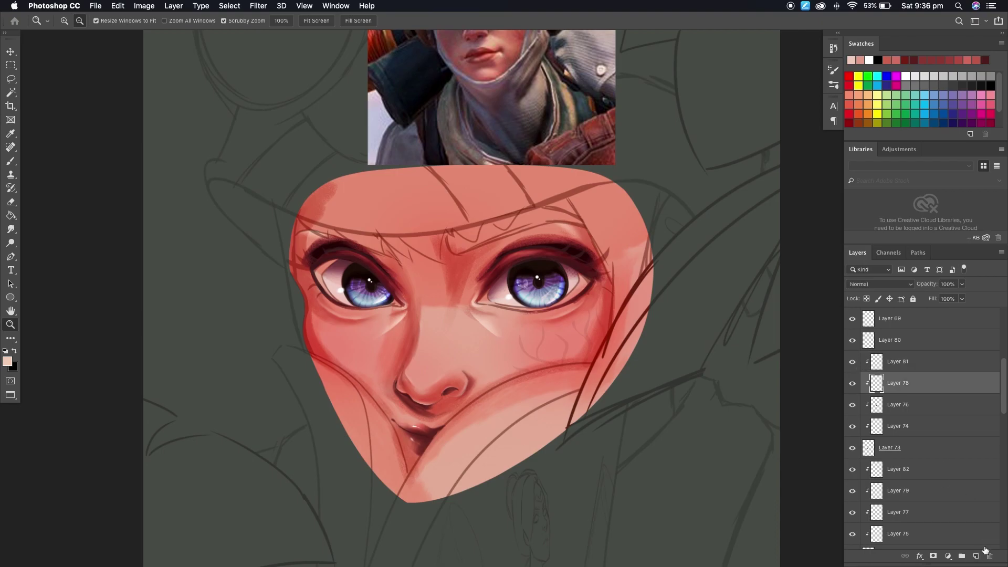
pyautogui.press('g')
pyautogui.click(435, 434)
# - Add clipped Layer 84 and review the blend modes of Layers 84 and 83
pyautogui.keyDown('ctrl'); pyautogui.click(430, 436); pyautogui.keyUp('ctrl')
pyautogui.hotkey('ctrl', 'shift', 'alt', 'n')
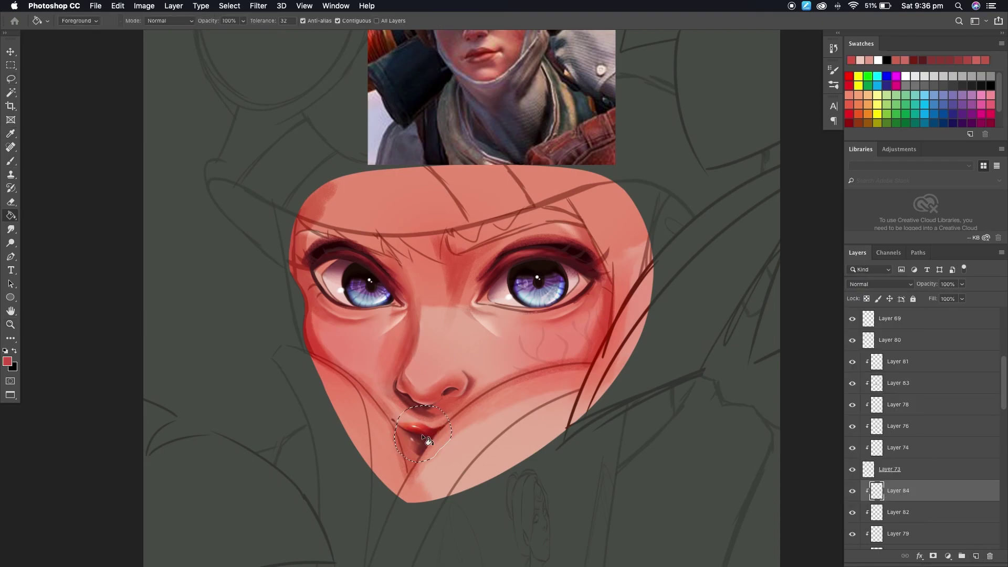
pyautogui.press('v')
pyautogui.click(879, 284)
pyautogui.press('Escape')
pyautogui.click(898, 383)
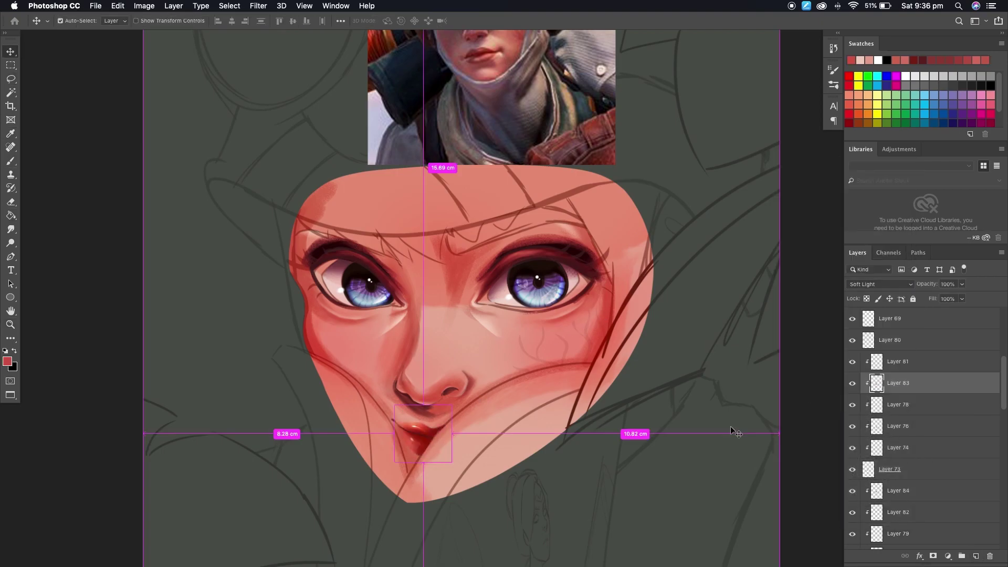
pyautogui.click(879, 284)
pyautogui.press('Escape')
# - Select Layer 84, check the whole face, then select Layer 80
pyautogui.press('z')
pyautogui.click(898, 491)
pyautogui.hotkey('ctrl', '-')
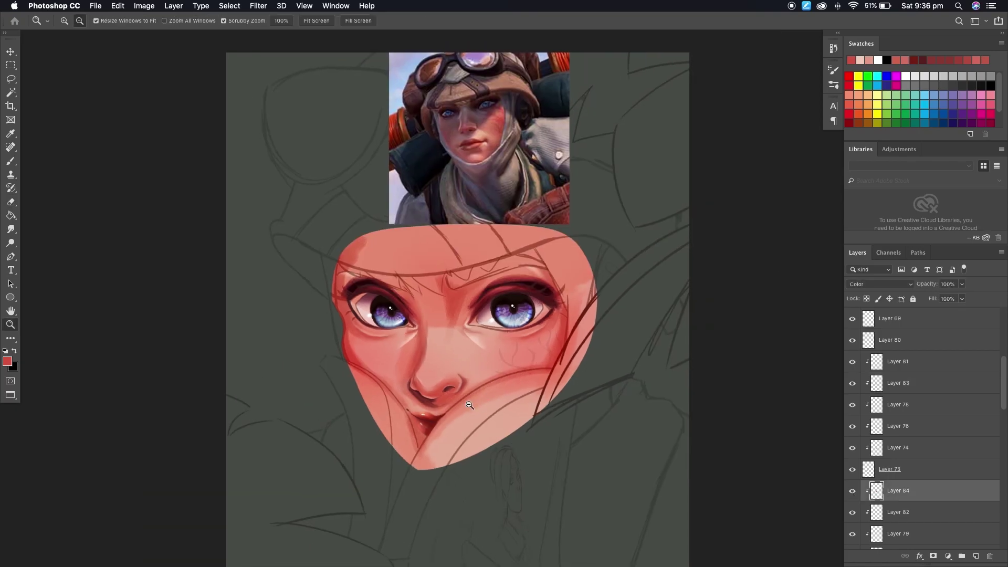
pyautogui.hotkey('ctrl', '+')
pyautogui.press('e')
pyautogui.scroll(3, 891, 384)
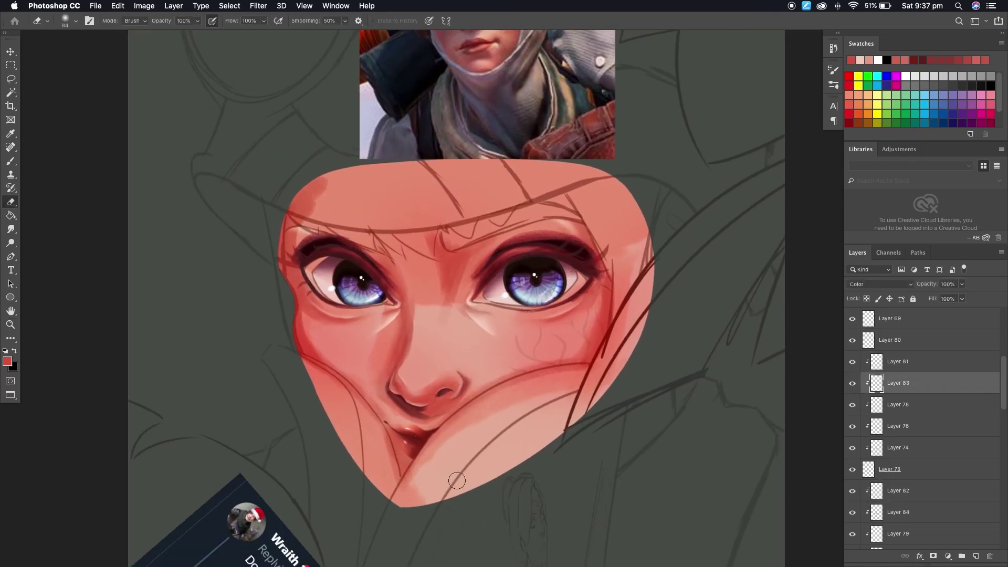
pyautogui.click(879, 404)
pyautogui.press('z')
# - Keep the lip colour layer on Soft Light blending and zoom out to view the face
pyautogui.click(438, 364)
pyautogui.click(893, 382)
pyautogui.click(879, 284)
pyautogui.press('Escape')
pyautogui.click(879, 284)
pyautogui.press('Escape')
pyautogui.press('v')
pyautogui.hotkey('ctrl', '-')
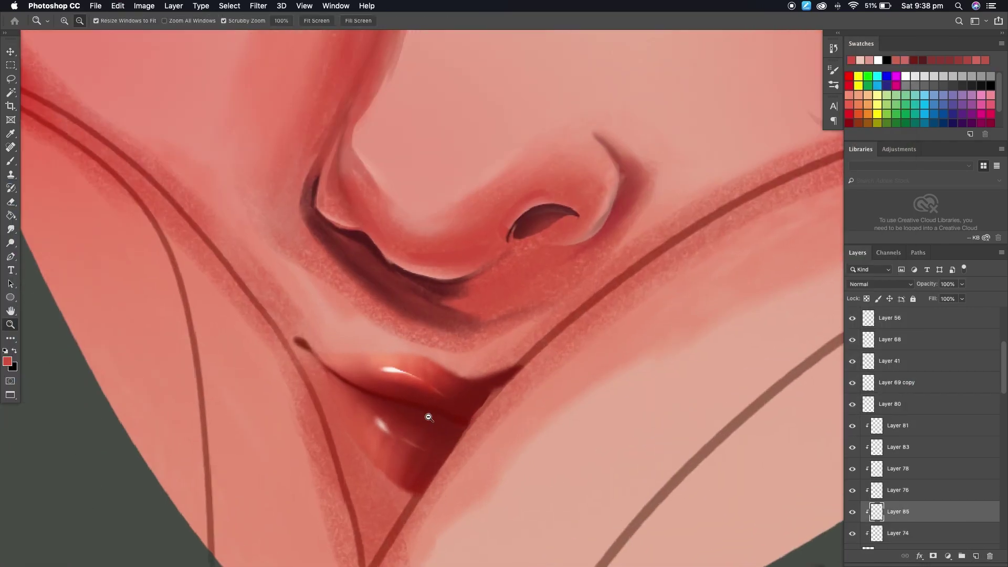
# - Add Layer 85 for lip detail, move it higher in the stack, and check the face zoomed out
pyautogui.click(65, 21)
pyautogui.moveTo(891, 512); pyautogui.dragTo(891, 436)
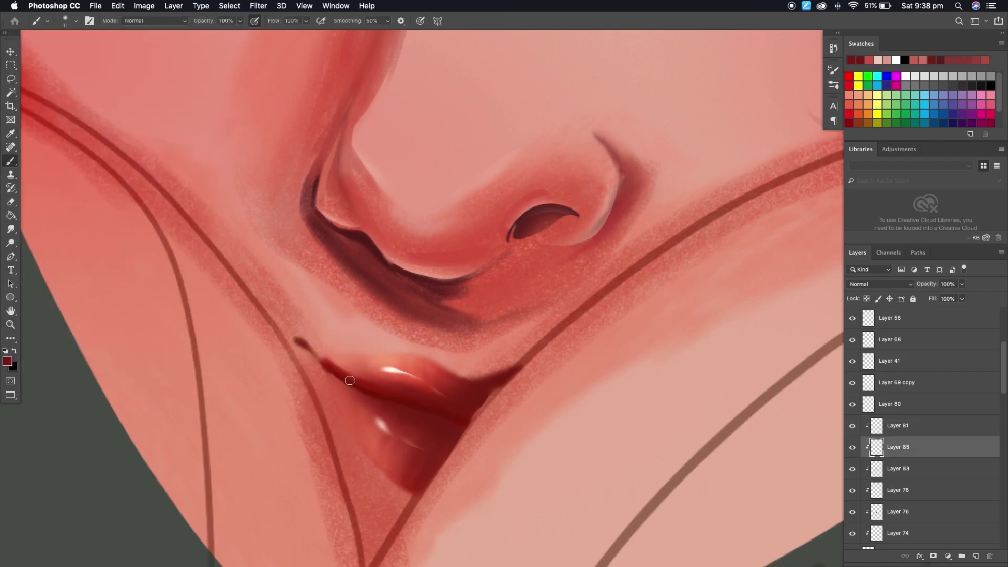
pyautogui.scroll(-5, 319, 347)
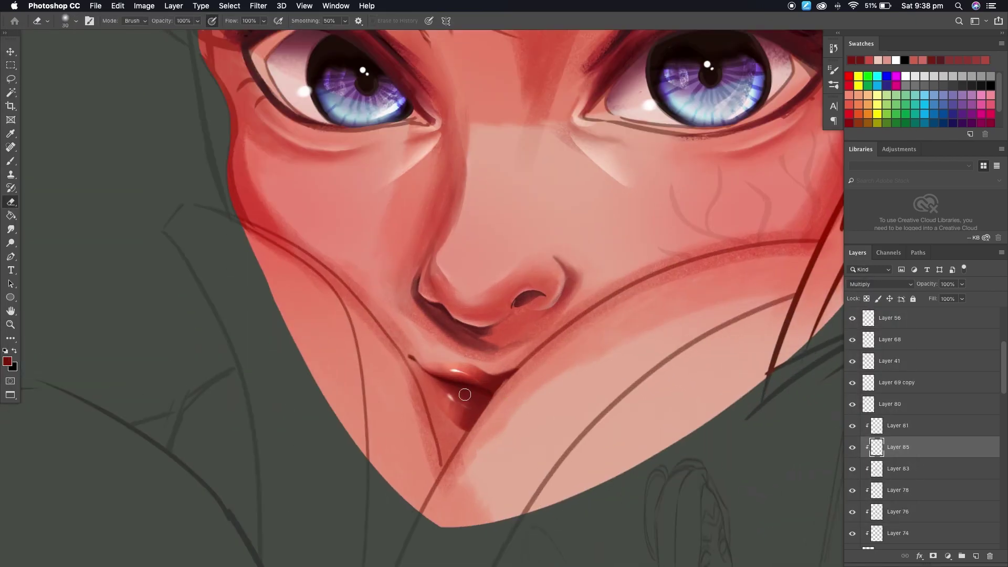
pyautogui.scroll(1, 462, 389)
pyautogui.press('z')
pyautogui.keyDown('alt'); pyautogui.click(517, 329); pyautogui.keyUp('alt')
pyautogui.click(516, 328)
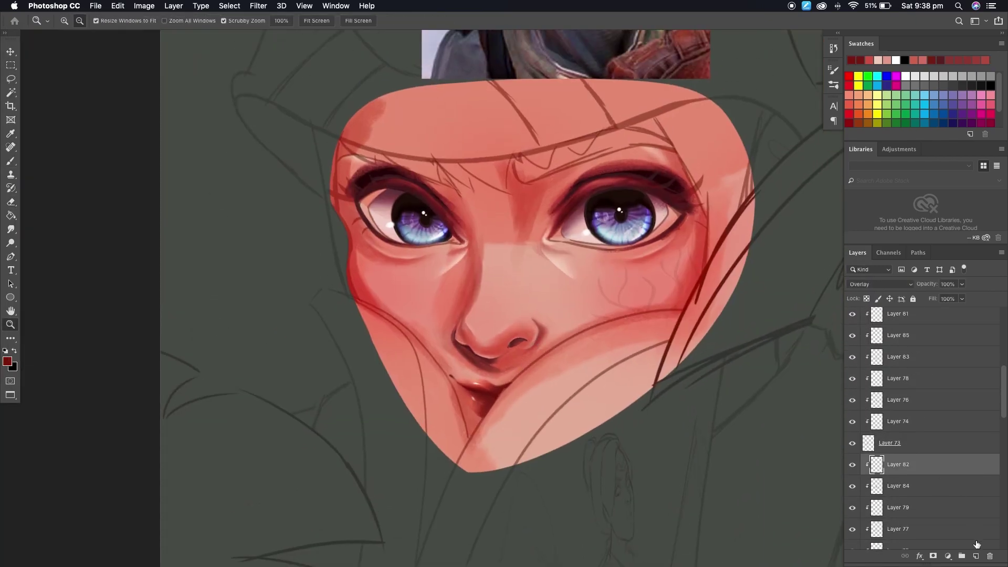
# - Add Layer 86 above Layer 81 and set a 14 px brush for lip shading
pyautogui.click(516, 328)
pyautogui.press('e')
pyautogui.scroll(5, 474, 399)
pyautogui.hotkey('ctrl', ']')
pyautogui.click(76, 21)
pyautogui.write('14')
pyautogui.press('Return')
pyautogui.press('Return')
pyautogui.press('Return')
# - Switch to the eraser and adjust its size to clean the lip edges
pyautogui.press('e')
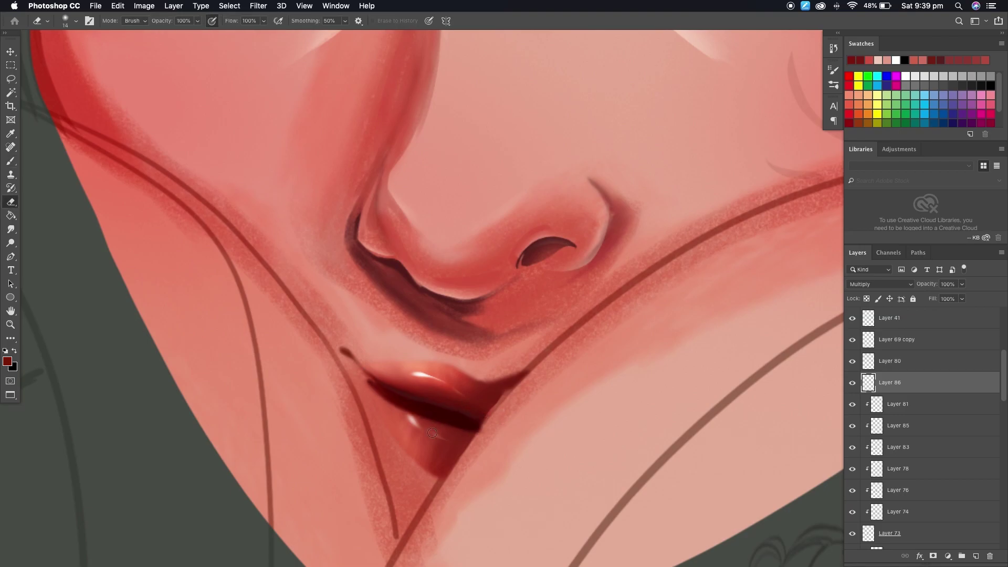
pyautogui.scroll(-5, 462, 412)
pyautogui.press('Return')
pyautogui.press('Return')
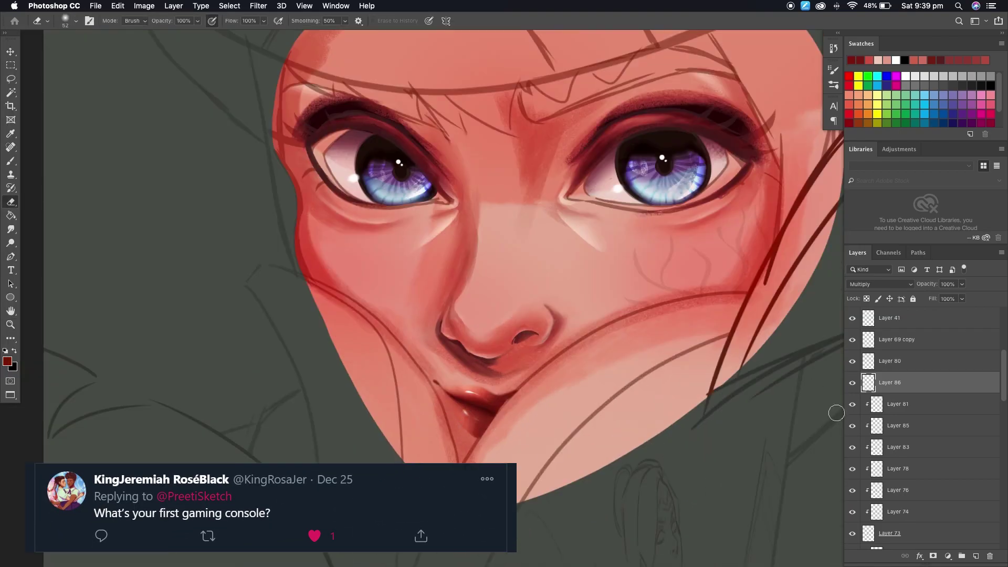
pyautogui.scroll(-6, 499, 387)
# - Toggle Layer 73 off and on to compare the lips, then select Layer 43
pyautogui.press('v')
pyautogui.scroll(-2, 890, 475)
pyautogui.click(892, 434)
pyautogui.click(893, 413)
pyautogui.scroll(-4, 893, 446)
pyautogui.click(852, 481)
pyautogui.click(852, 481)
pyautogui.click(898, 480)
# - Zoom in on the lips and smudge the new lip shading
pyautogui.press('z')
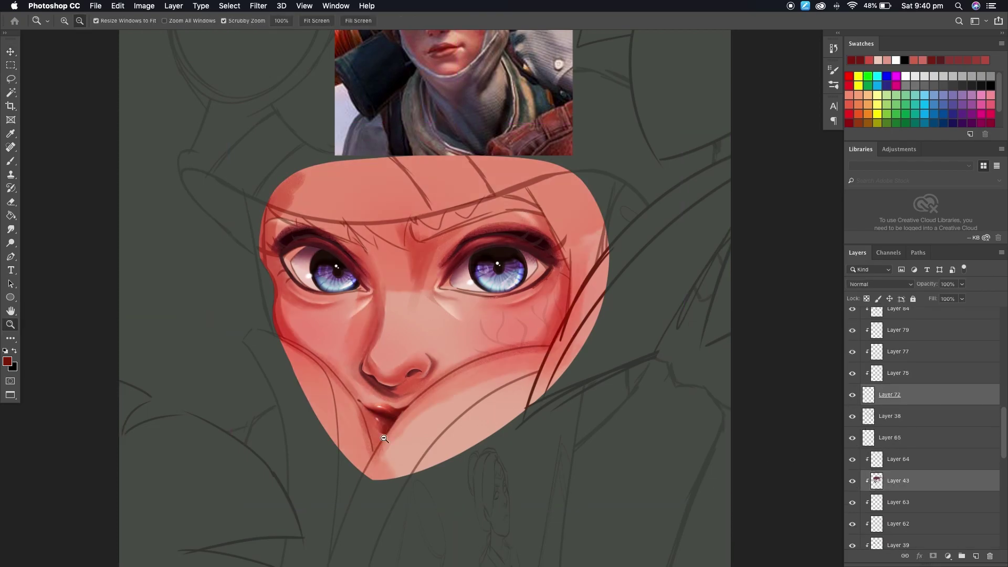
pyautogui.click(385, 438)
pyautogui.press('r')
pyautogui.press('Return')
pyautogui.press('Return')
pyautogui.scroll(-3, 348, 382)
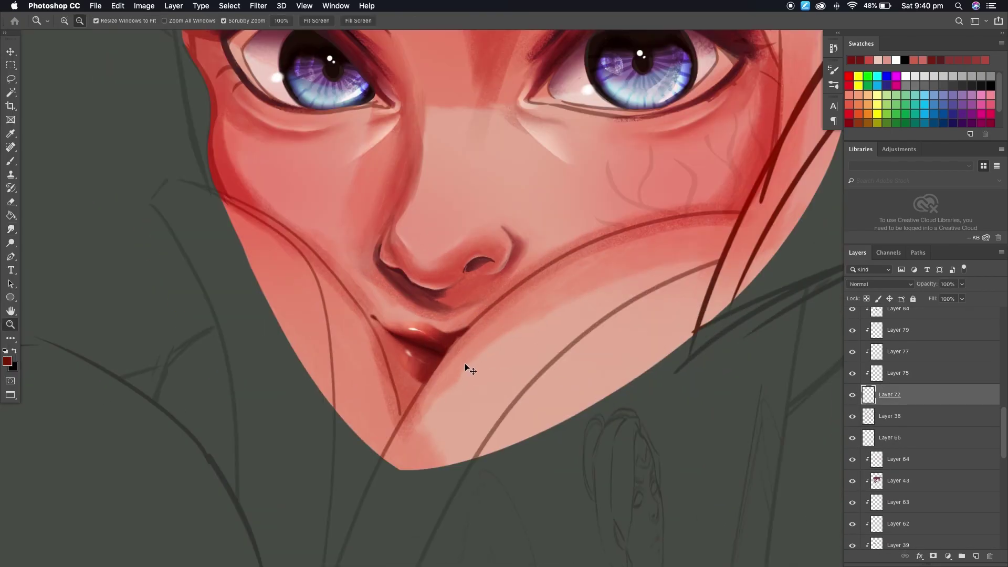
pyautogui.scroll(3, 465, 363)
pyautogui.press('z')
pyautogui.keyDown('alt'); pyautogui.click(512, 378); pyautogui.keyUp('alt')
pyautogui.scroll(4, 893, 420)
# - Turn Layer 73 back on and keep smudging and erasing the lips
pyautogui.click(849, 356)
pyautogui.click(849, 356)
pyautogui.scroll(2, 457, 331)
pyautogui.press('r')
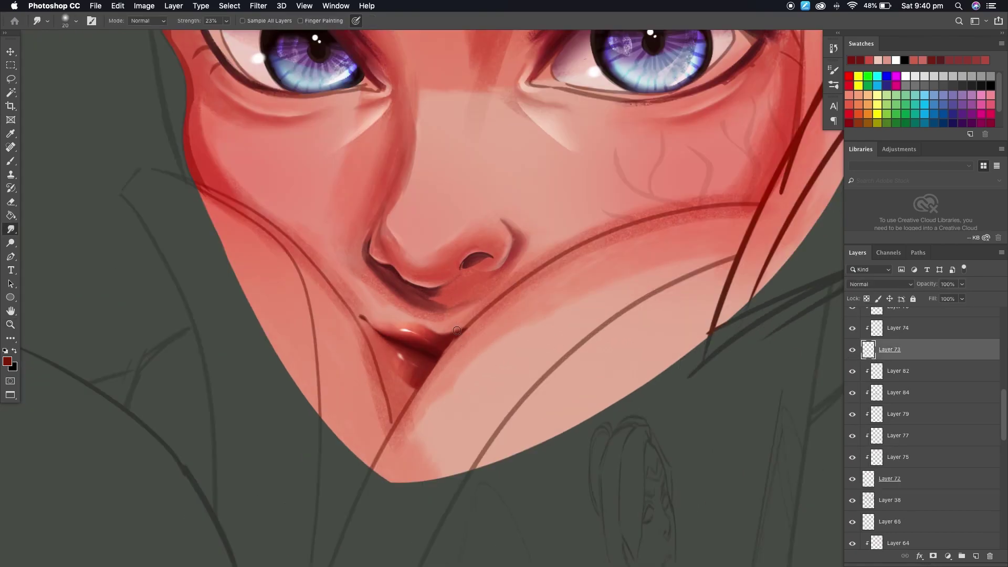
pyautogui.scroll(1, 468, 332)
pyautogui.scroll(-4, 467, 332)
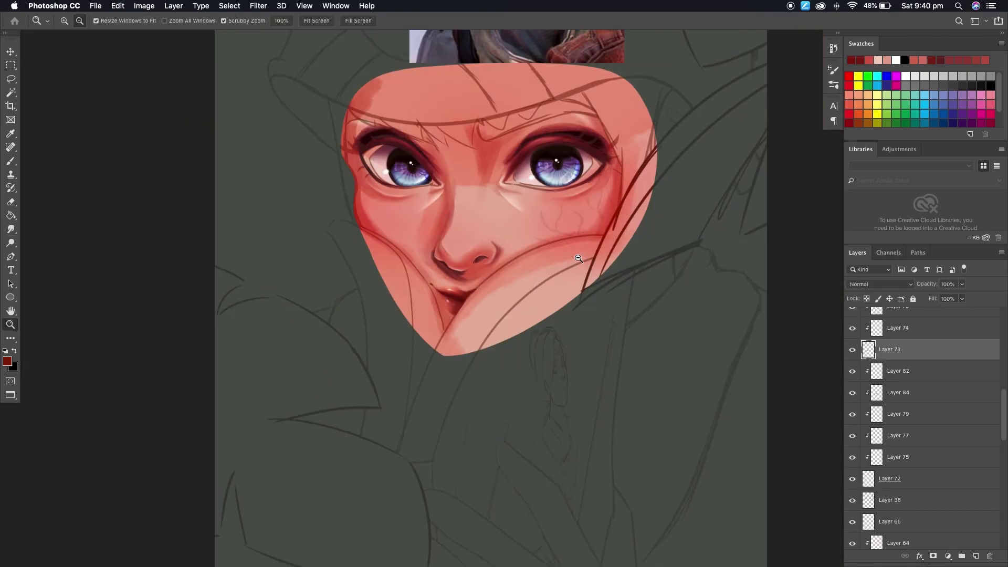
pyautogui.scroll(4, 470, 338)
pyautogui.press('e')
pyautogui.scroll(-4, 471, 340)
pyautogui.scroll(2, 458, 163)
pyautogui.press('v')
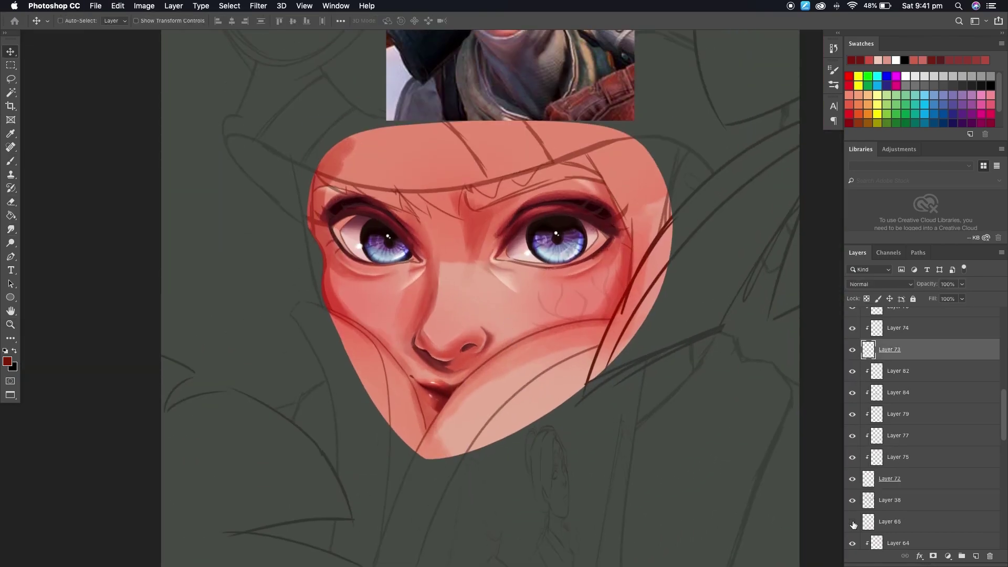
# - Group the lip layers into Group 10 and erase below the mouth
pyautogui.keyDown('shift'); pyautogui.click(889, 478); pyautogui.keyUp('shift')
pyautogui.hotkey('ctrl', 'g')
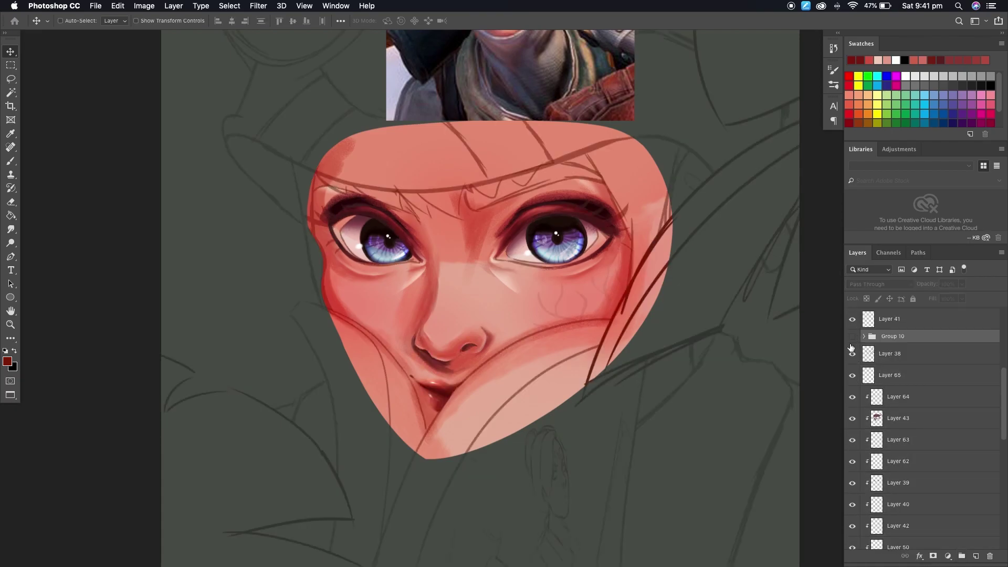
pyautogui.click(852, 336)
pyautogui.scroll(3, 442, 381)
pyautogui.hotkey('alt', '[')
pyautogui.press('e')
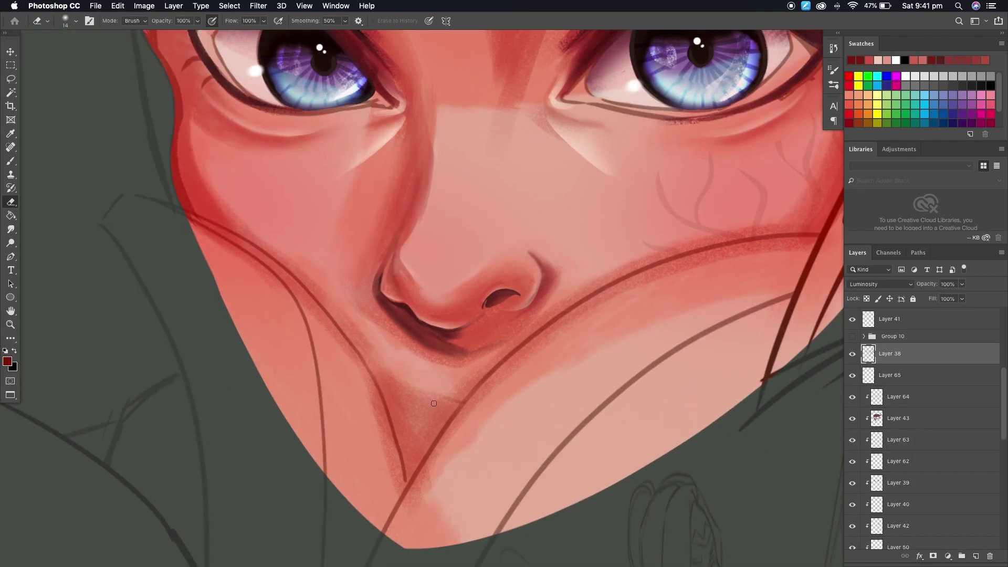
pyautogui.press('z')
pyautogui.moveTo(399, 395); pyautogui.dragTo(294, 398)
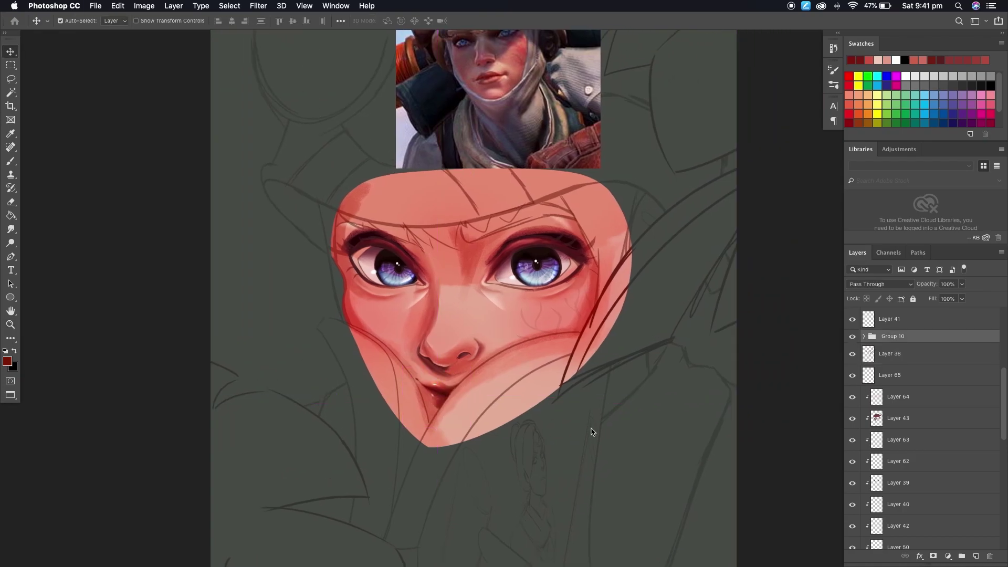
pyautogui.click(892, 336)
pyautogui.click(852, 336)
# - Stamp visible layers into Multiply and Overlay copies at 50% opacity inside Group 11
pyautogui.click(852, 375)
pyautogui.hotkey('ctrl', 'alt', 'shift', 'e')
pyautogui.press('v')
pyautogui.hotkey('shift', 'alt', 'm')
pyautogui.press('5')
pyautogui.moveTo(924, 318); pyautogui.dragTo(949, 378)
pyautogui.hotkey('ctrl', 'g')
pyautogui.hotkey('ctrl', 'alt', 'shift', 'e')
pyautogui.hotkey('shift', 'alt', 'o')
# - Group Layer 88 with Group 11 and toggle the tinted version to compare
pyautogui.press('5')
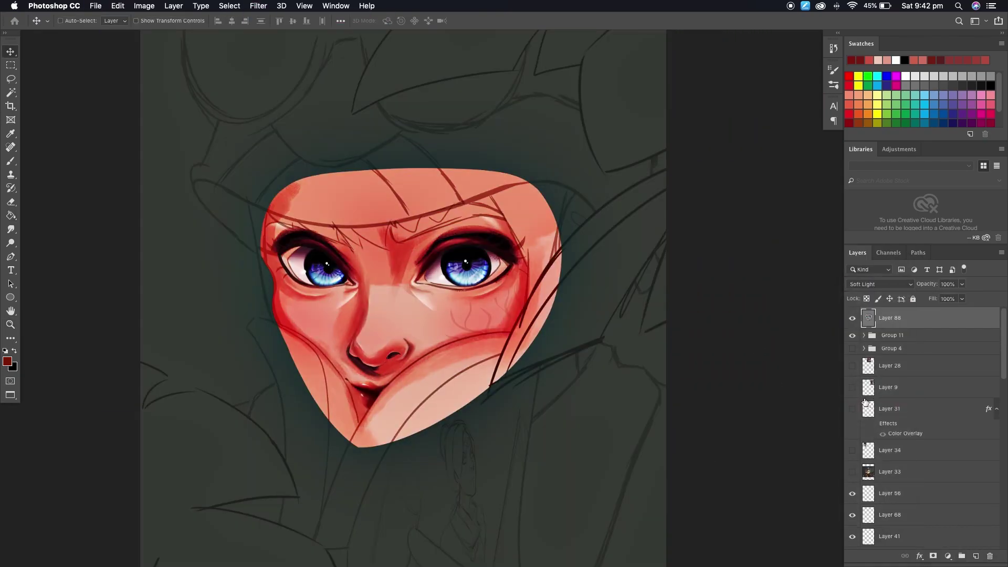
pyautogui.hotkey('alt', 'shift', '[')
pyautogui.hotkey('ctrl', 'g')
pyautogui.hotkey('ctrl', ',')
pyautogui.hotkey('ctrl', ',')
pyautogui.hotkey('ctrl', ',')
pyautogui.hotkey('ctrl', ',')
pyautogui.hotkey('ctrl', ',')
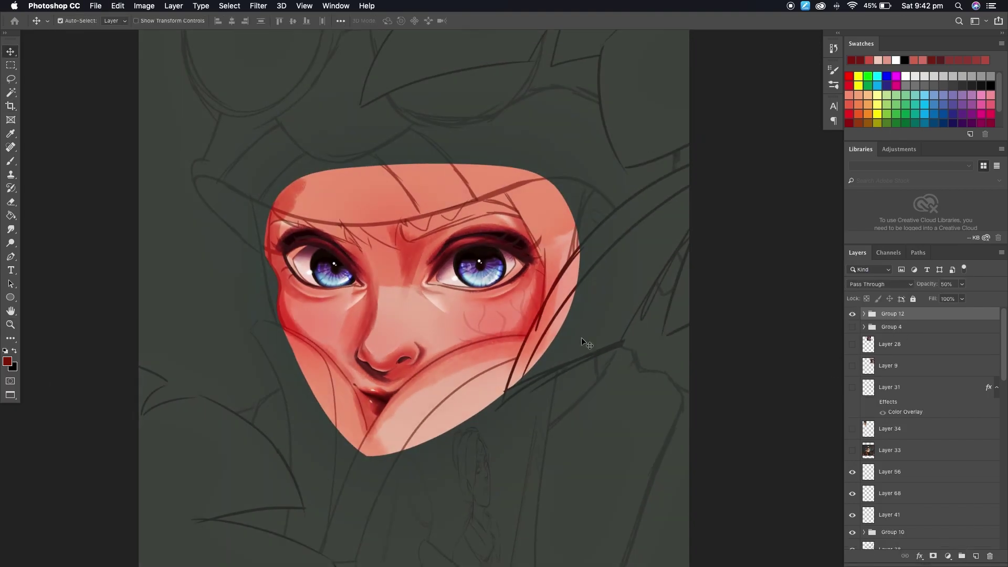
# - Sample a colour from the reference photo and paint a broad dark-red band across the forehead
pyautogui.click(852, 344)
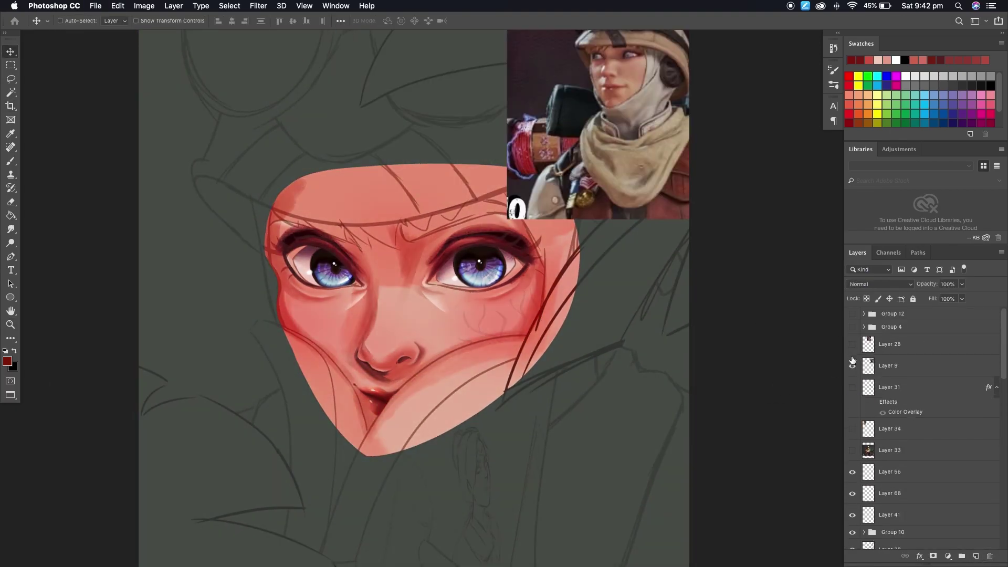
pyautogui.press('i')
pyautogui.click(407, 51)
pyautogui.press('b')
pyautogui.click(75, 23)
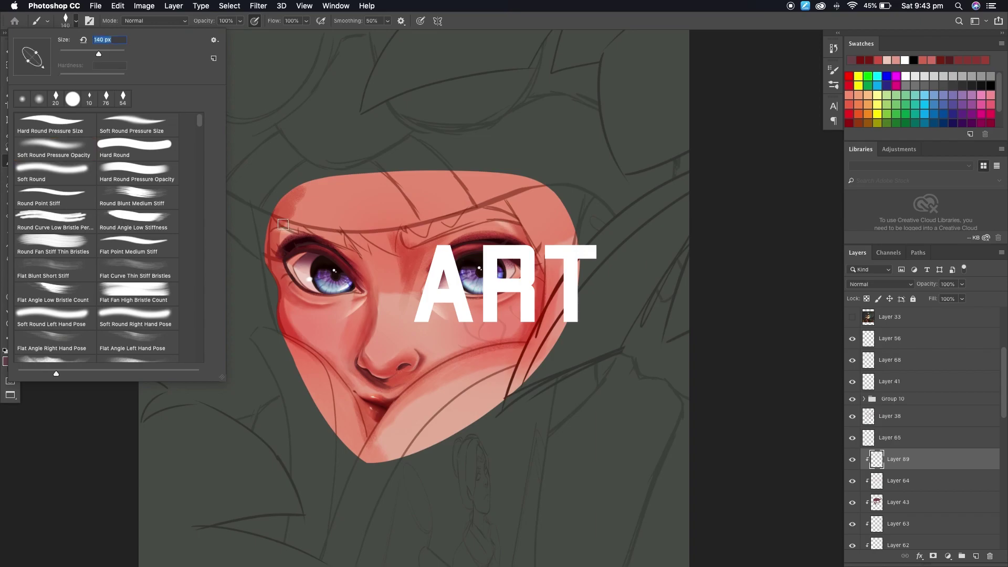
pyautogui.press('Return')
pyautogui.moveTo(294, 231); pyautogui.dragTo(557, 231)
# - Move Layer 89 below Layer 33, set it to Multiply, and erase it back to the head outline
pyautogui.press('v')
pyautogui.click(879, 284)
pyautogui.moveTo(893, 459); pyautogui.dragTo(893, 336)
pyautogui.click(880, 284)
pyautogui.click(866, 314)
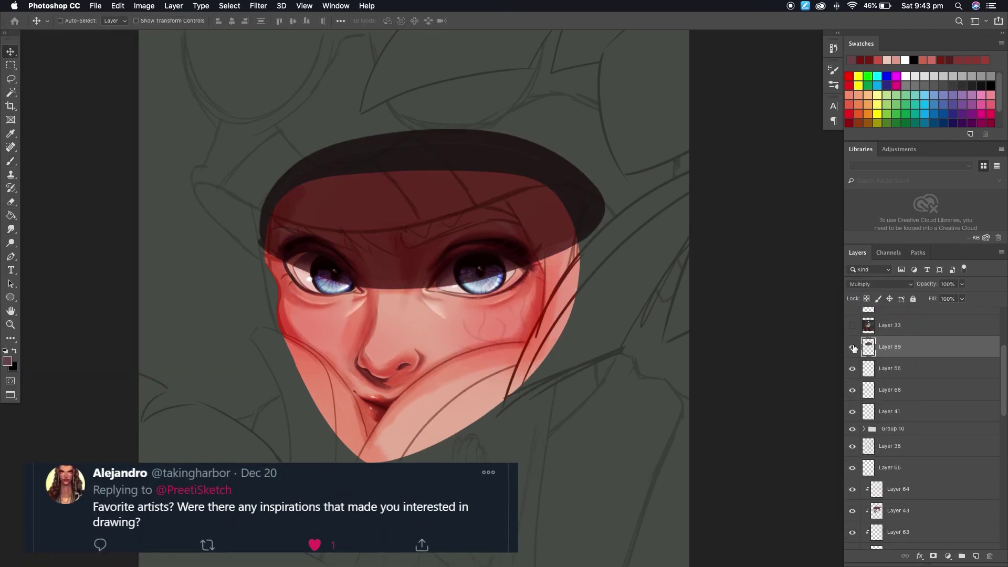
pyautogui.press('e')
pyautogui.moveTo(588, 246); pyautogui.dragTo(273, 224)
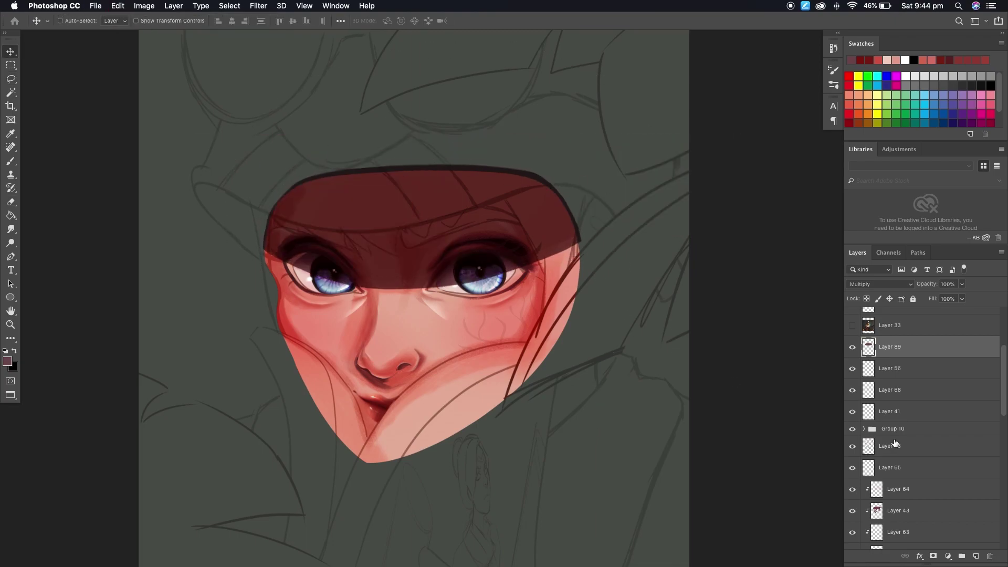
# - Duplicate Color Dodge Layer 56, hide the original, and add a new empty layer
pyautogui.hotkey('alt', '[')
pyautogui.press('super+j')
pyautogui.press('l')
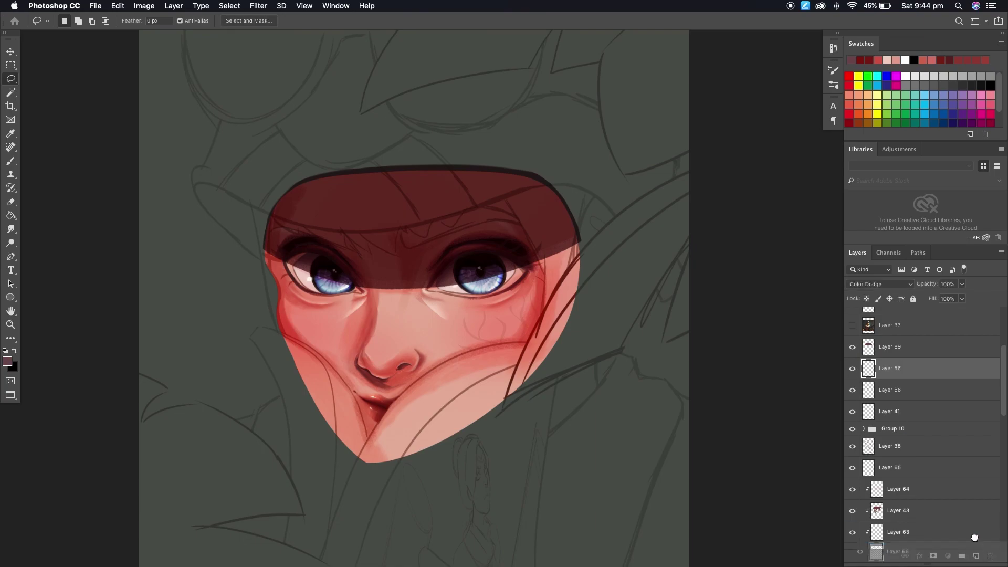
pyautogui.click(852, 389)
pyautogui.press('super+shift+alt+e')
# - Shift the copy's highlight dots across the face and add Layer 89 to the selection
pyautogui.press('v')
pyautogui.moveTo(534, 381); pyautogui.dragTo(535, 389)
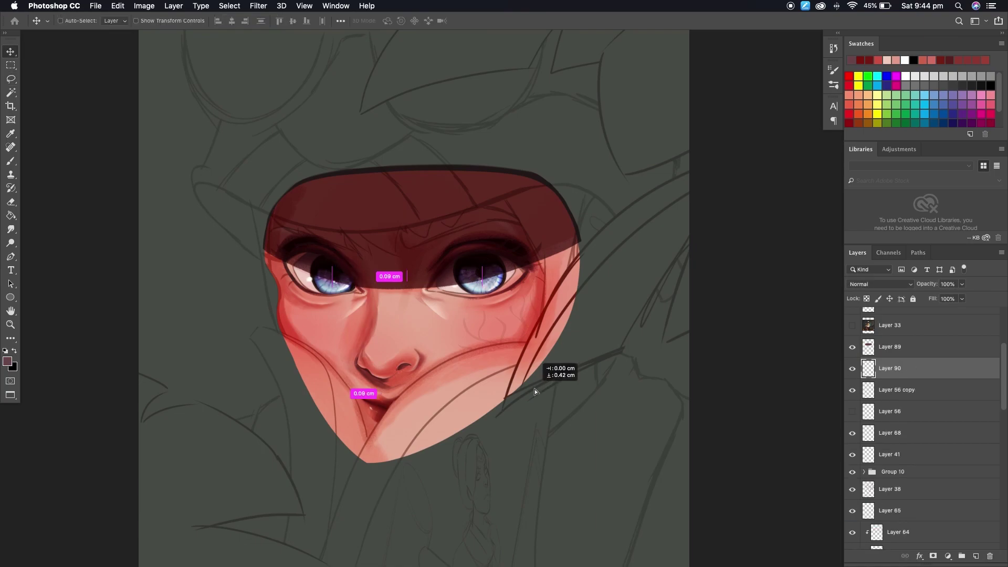
pyautogui.keyDown('super'); pyautogui.click(868, 353); pyautogui.keyUp('super')
pyautogui.click(880, 284)
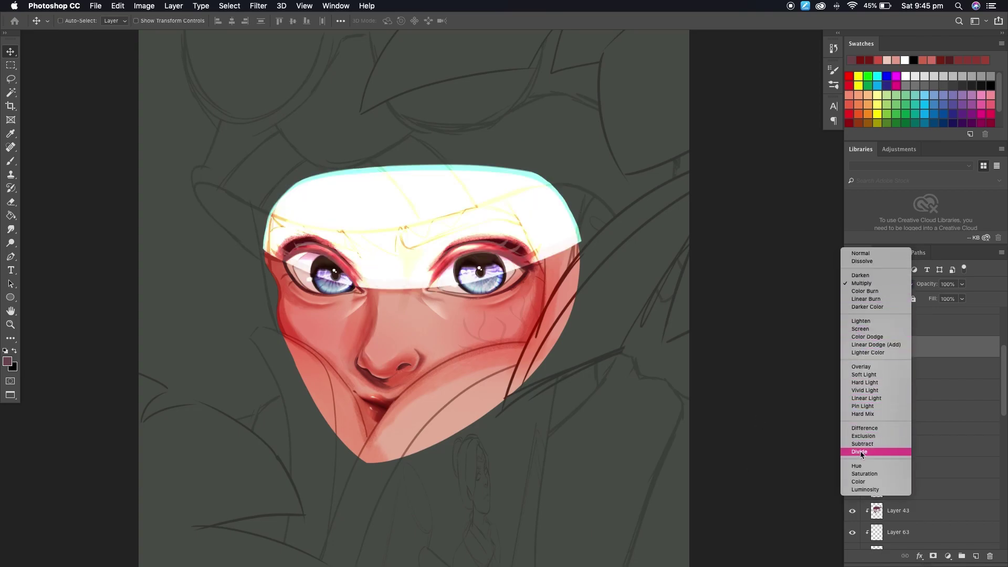
# - Zoom in on the eyes and set Layer 90 to Overlay
pyautogui.press('Escape')
pyautogui.press('super+minus')
pyautogui.press('z')
pyautogui.click(477, 314)
pyautogui.press('e')
pyautogui.click(880, 284)
pyautogui.click(871, 399)
# - Erase part of the bright iris highlights with a 10 px eraser preset
pyautogui.click(76, 20)
pyautogui.doubleClick(106, 96)
pyautogui.moveTo(312, 305); pyautogui.dragTo(307, 312)
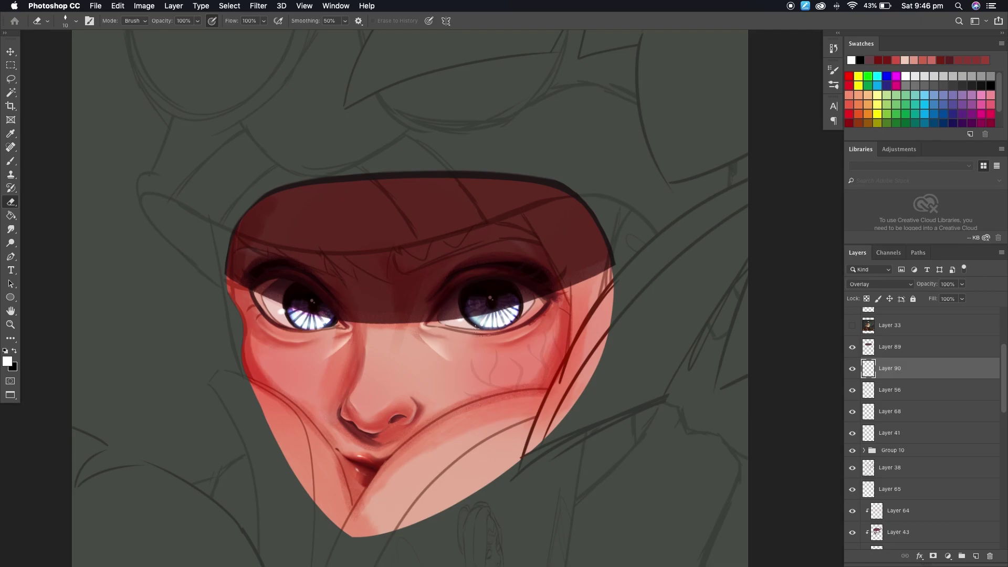
# - Paint cyan over both the right and left irises on a new layer
pyautogui.scroll(1, 313, 313)
pyautogui.rightClick(313, 311)
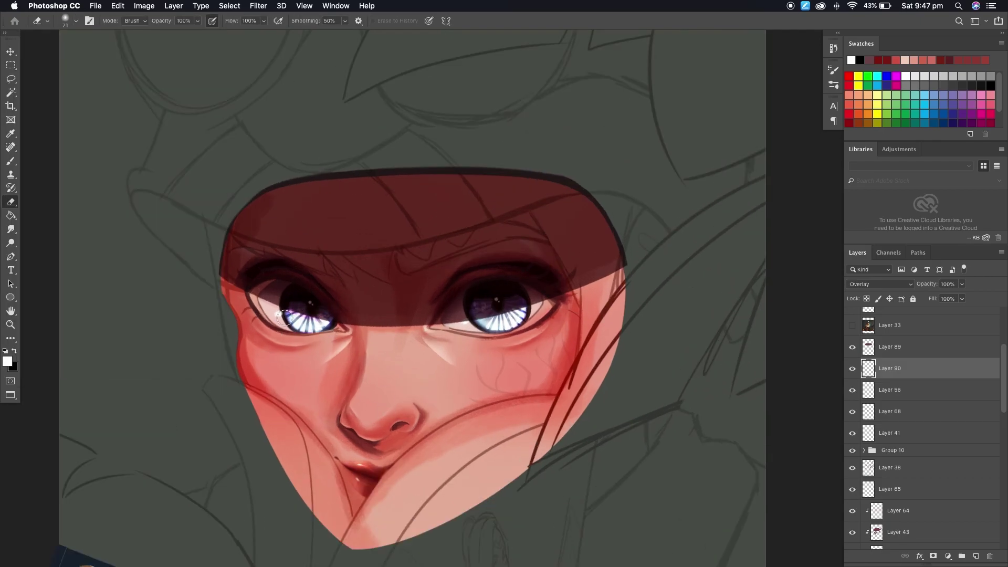
pyautogui.scroll(-2, 517, 336)
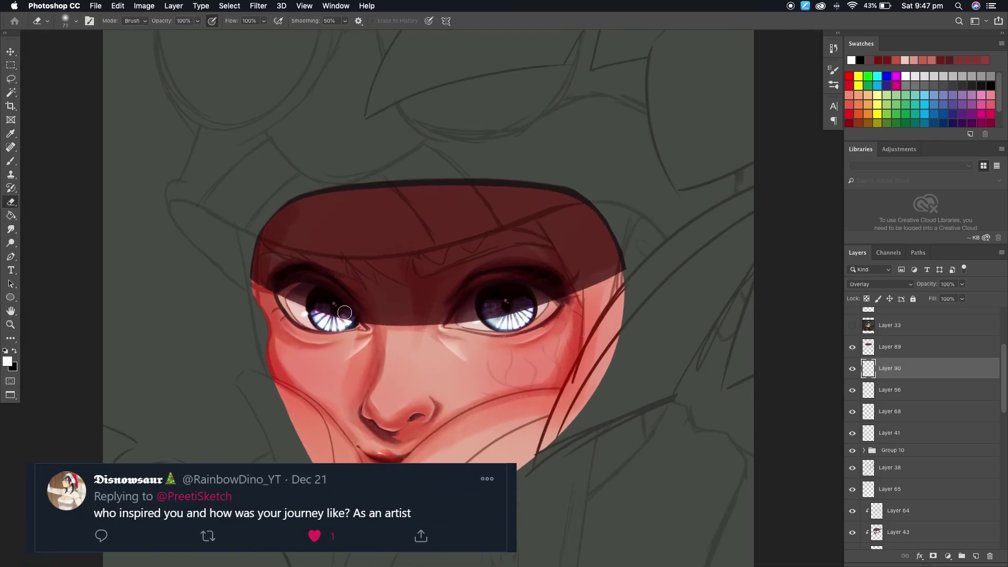
pyautogui.press('v')
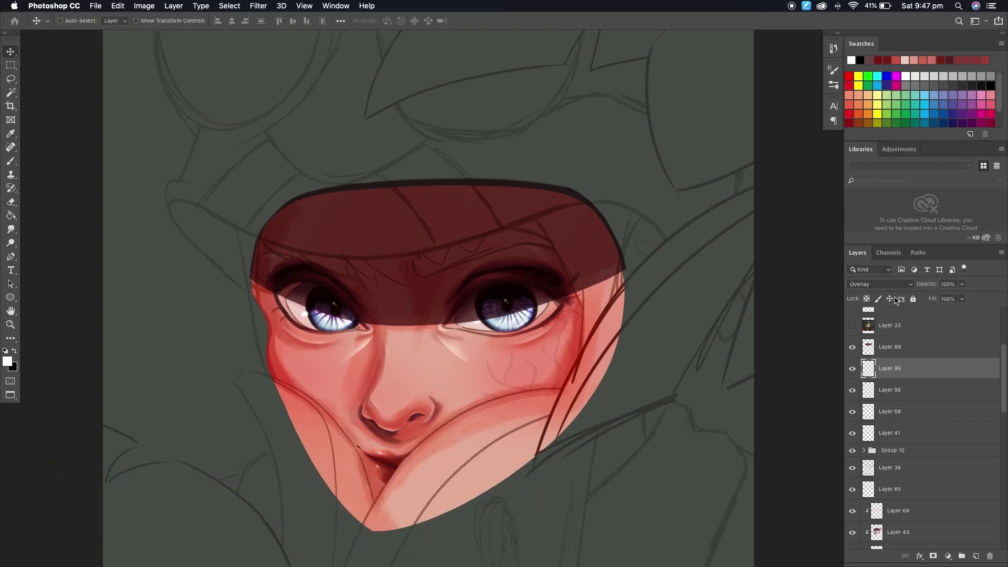
pyautogui.press('b')
pyautogui.press('super+alt+shift+n')
pyautogui.click(877, 76)
pyautogui.moveTo(509, 323); pyautogui.dragTo(530, 306)
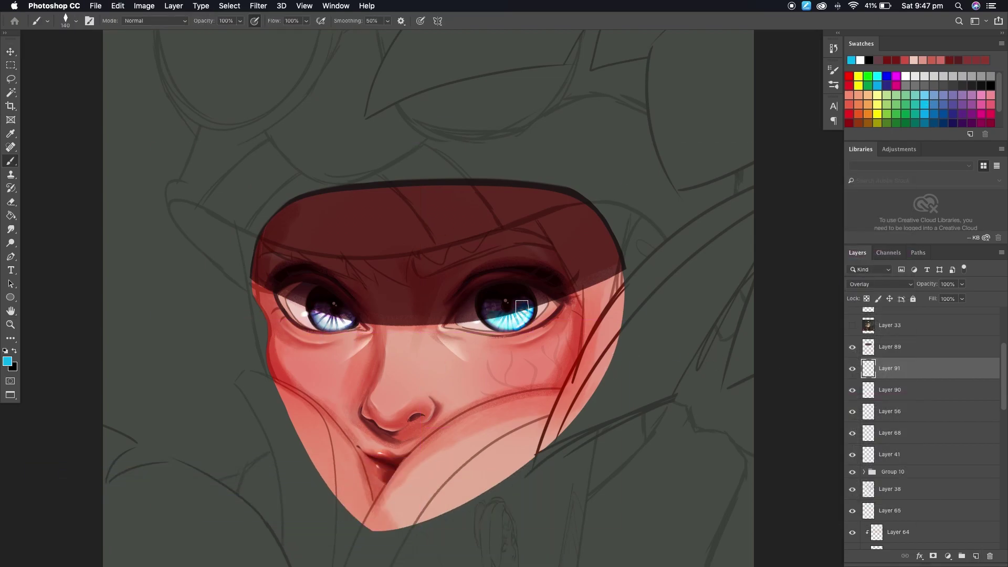
pyautogui.moveTo(323, 325); pyautogui.dragTo(341, 307)
# - Set Layer 91 to Soft Light and toggle the dark band layer to compare
pyautogui.click(880, 284)
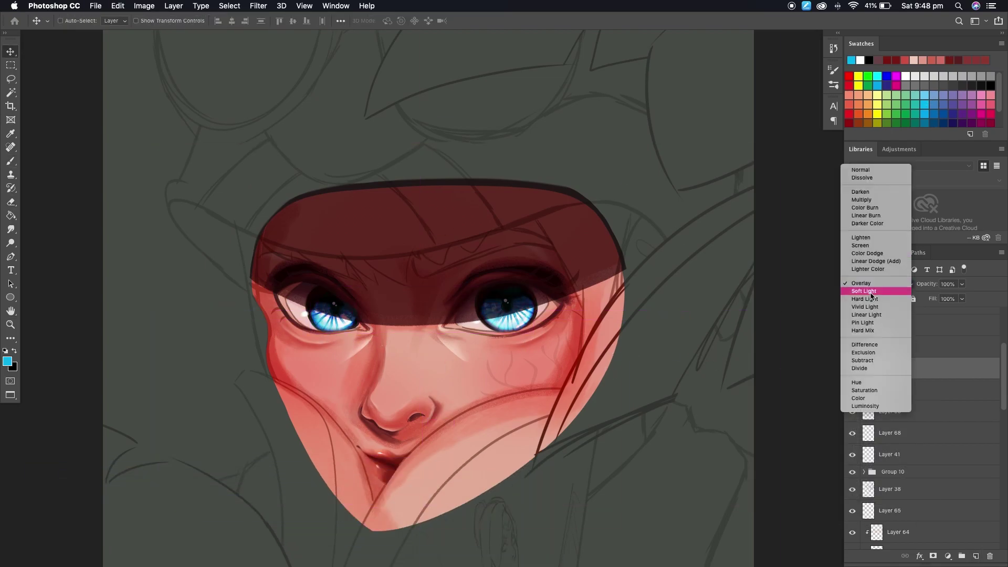
pyautogui.click(866, 291)
pyautogui.press('z')
pyautogui.keyDown('alt'); pyautogui.click(609, 371); pyautogui.keyUp('alt')
pyautogui.click(609, 371)
pyautogui.click(852, 347)
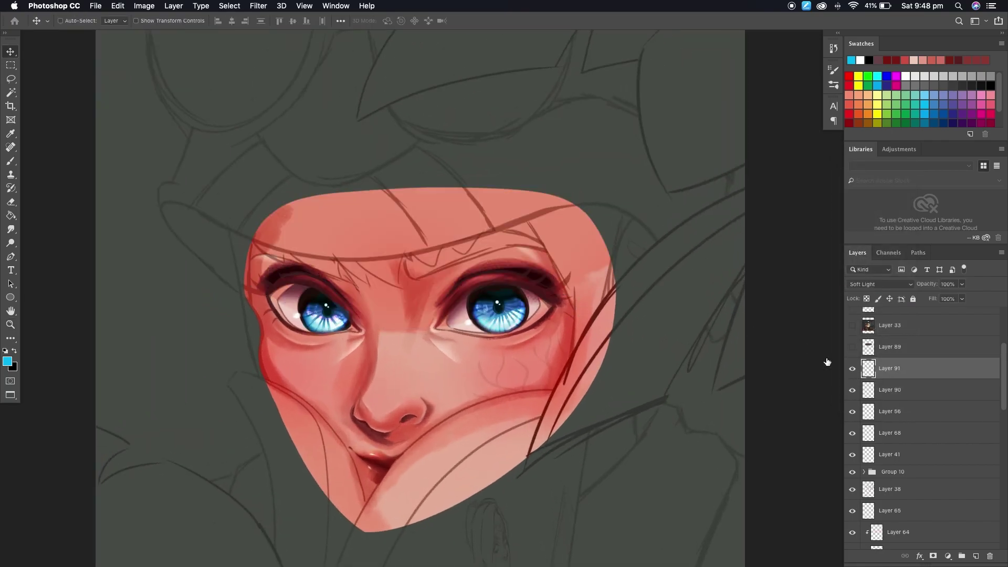
pyautogui.click(548, 315)
pyautogui.click(852, 346)
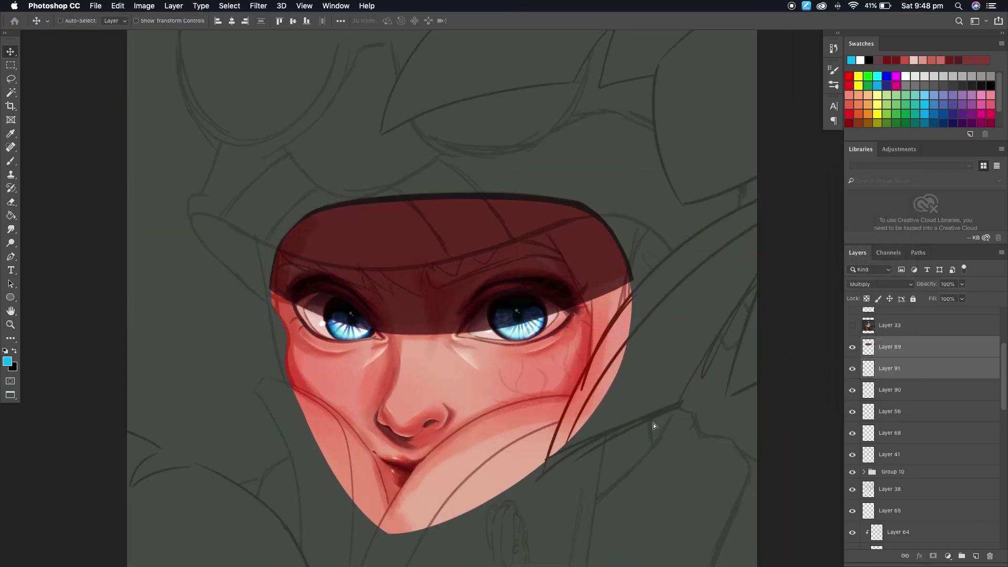
# - Select Layer 56 and check its blend mode
pyautogui.keyDown('alt'); pyautogui.click(536, 394); pyautogui.keyUp('alt')
pyautogui.click(536, 393)
pyautogui.click(857, 412)
pyautogui.press('e')
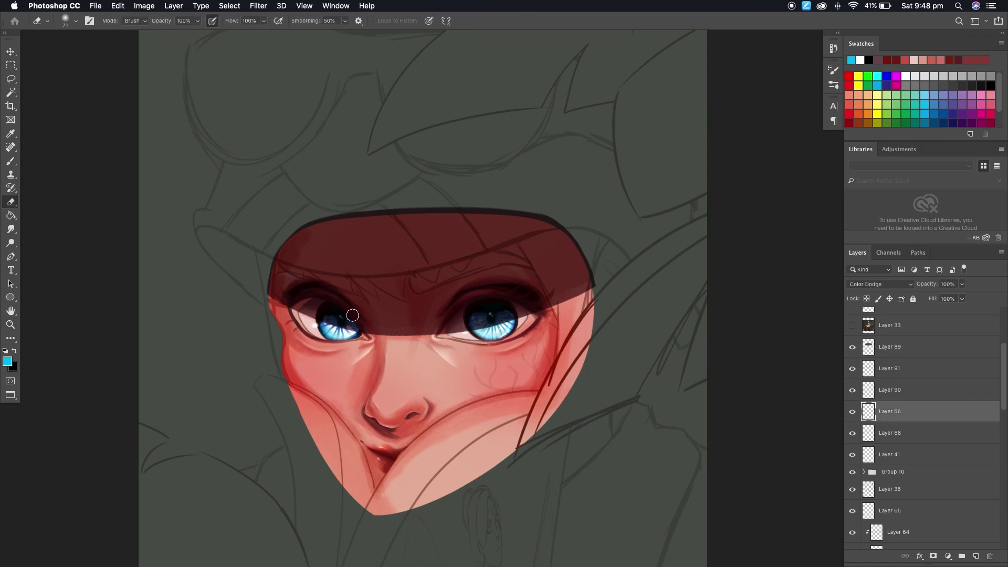
pyautogui.press('v')
pyautogui.click(875, 283)
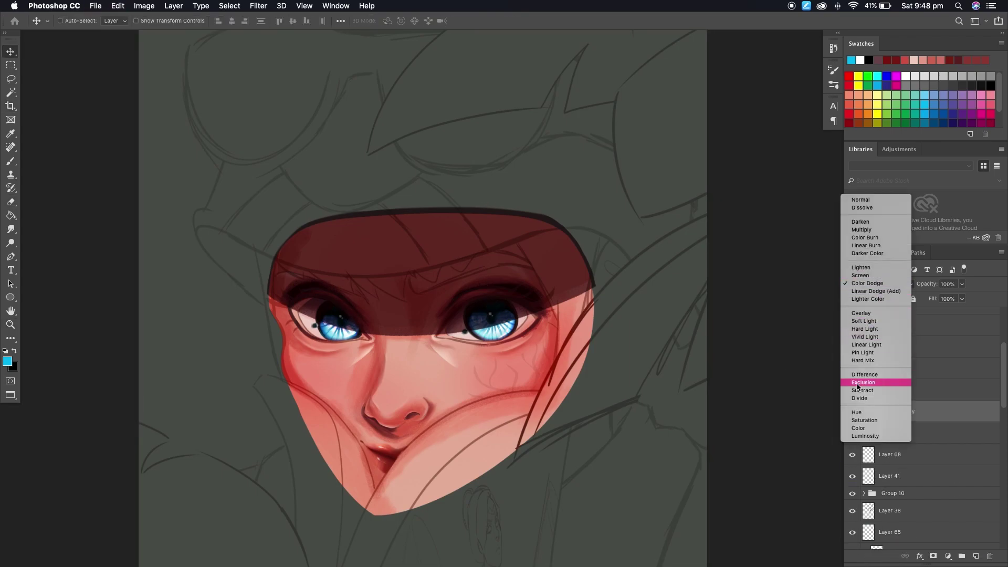
pyautogui.press('Escape')
# - Select Layer 68 and check its blend mode
pyautogui.press('z')
pyautogui.press('super+minus')
pyautogui.click(866, 473)
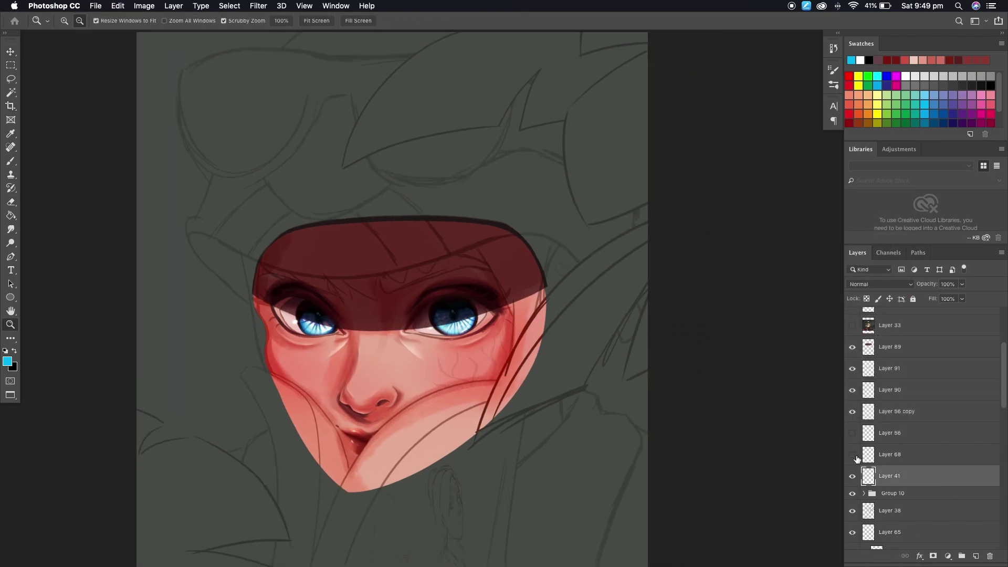
pyautogui.click(859, 456)
pyautogui.press('super+plus')
pyautogui.scroll(-2, 892, 420)
pyautogui.press('v')
pyautogui.click(876, 283)
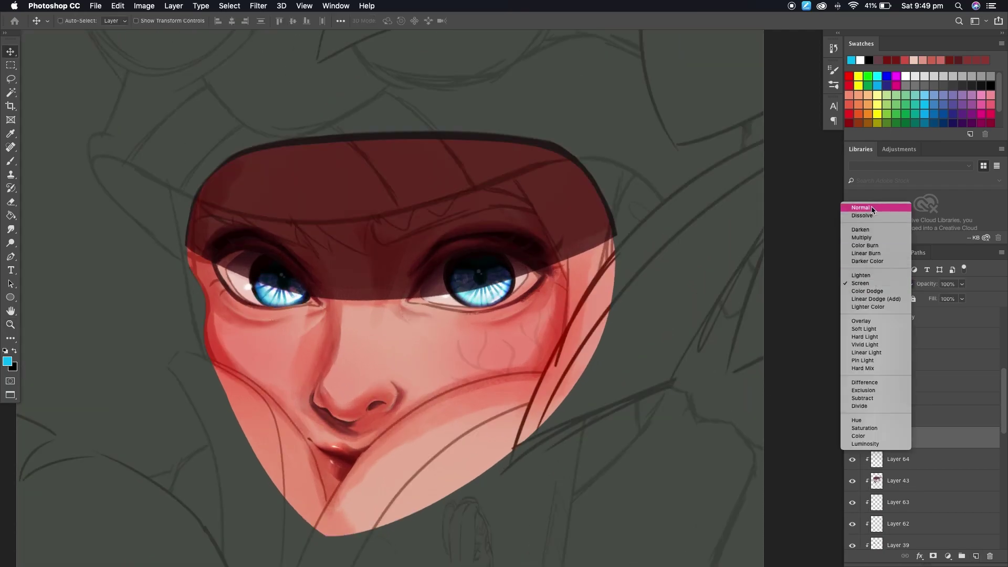
# - Add Color Dodge Layer 92 above Layer 68 and pick a soft pink painting colour
pyautogui.press('Escape')
pyautogui.press('b')
pyautogui.keyDown('alt'); pyautogui.click(417, 327); pyautogui.keyUp('alt')
pyautogui.hotkey('alt', ']')
pyautogui.click(66, 21)
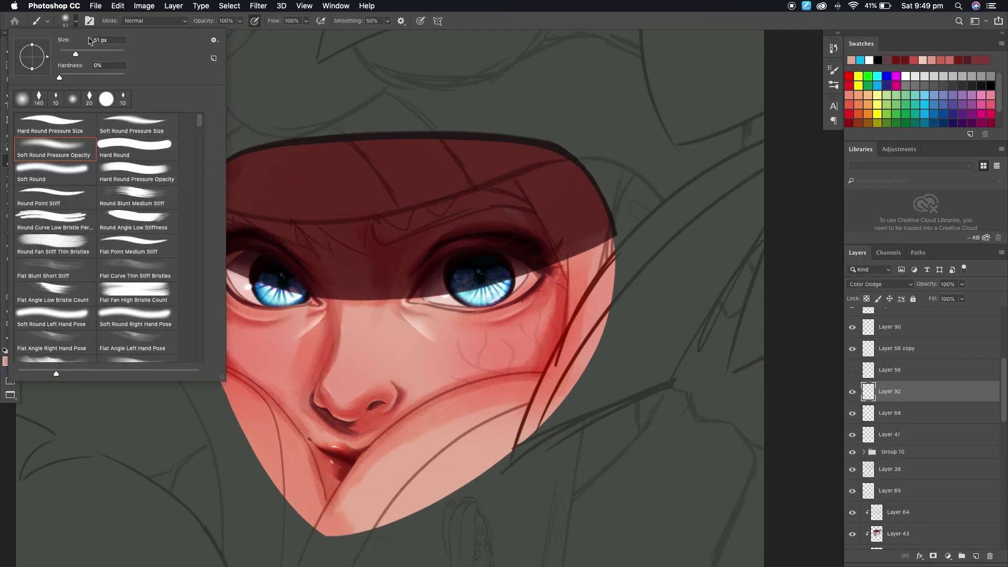
# - Set the brush to 20 px and nudge the nose-tip highlight into place
pyautogui.write('20')
pyautogui.press('Return')
pyautogui.press('z')
pyautogui.press('super+minus')
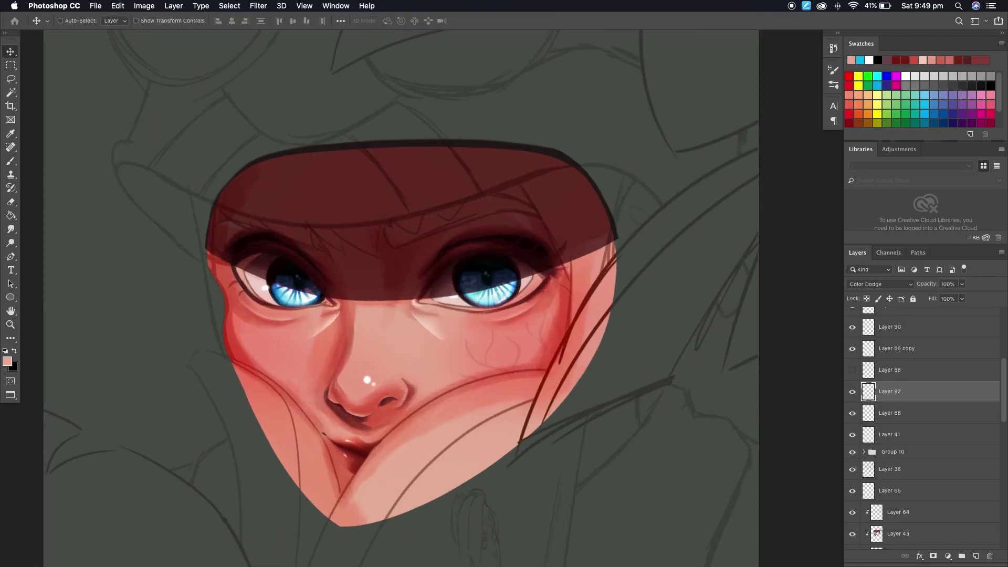
pyautogui.press('super+minus')
pyautogui.scroll(2, 380, 417)
pyautogui.press('v')
pyautogui.moveTo(390, 368); pyautogui.dragTo(389, 370)
pyautogui.scroll(1, 389, 371)
# - Add a new Overlay layer above Layer 92 for warming the nose
pyautogui.press('super+minus')
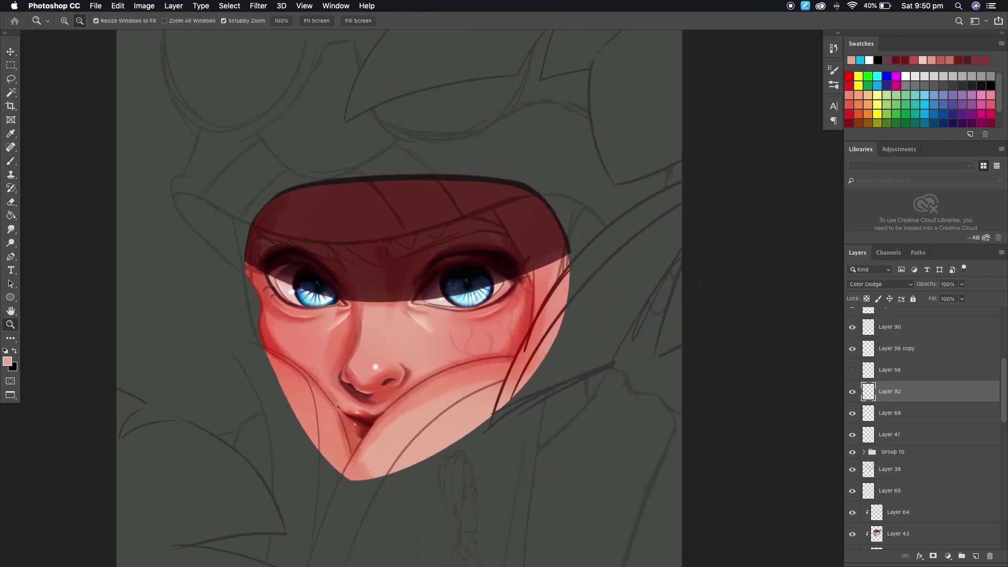
pyautogui.press('b')
pyautogui.click(27, 20)
pyautogui.press('Escape')
pyautogui.press('v')
pyautogui.click(880, 284)
pyautogui.click(871, 401)
pyautogui.press('b')
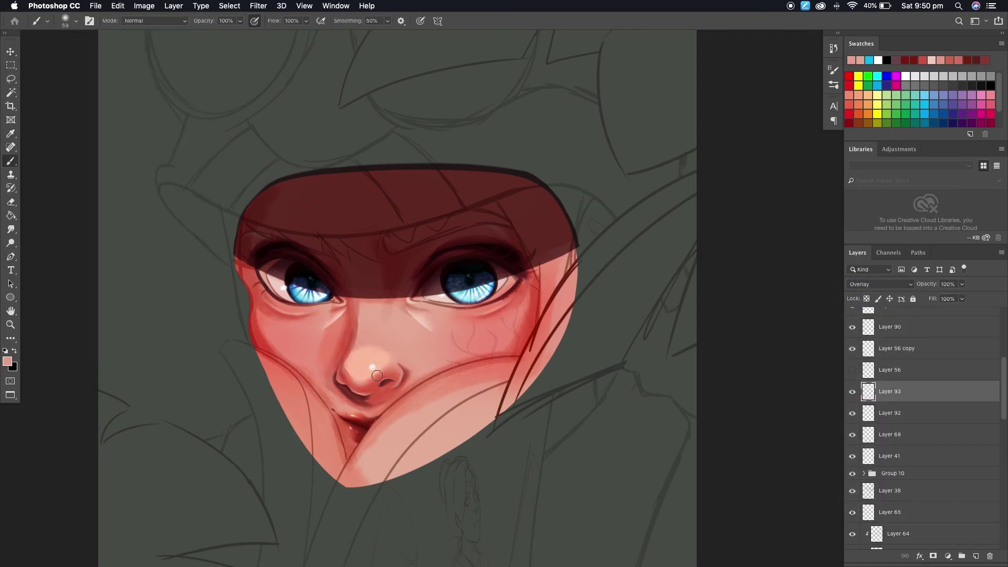
# - Zoom in on the face and switch to the Eraser to adjust its size
pyautogui.press('z')
pyautogui.keyDown('alt'); pyautogui.click(454, 351); pyautogui.keyUp('alt')
pyautogui.press('super+plus')
pyautogui.keyDown('super'); pyautogui.click(454, 351); pyautogui.keyUp('super')
pyautogui.press('e')
pyautogui.click(65, 20)
pyautogui.press('Escape')
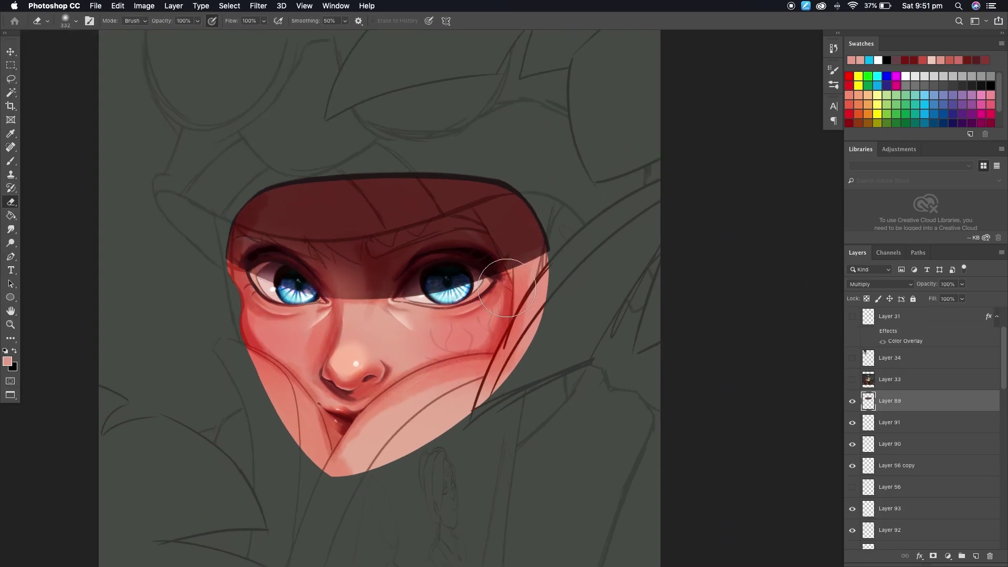
# - Set Layer 95's blend mode to Overlay
pyautogui.scroll(-3, 454, 332)
pyautogui.scroll(2, 553, 259)
pyautogui.press('v')
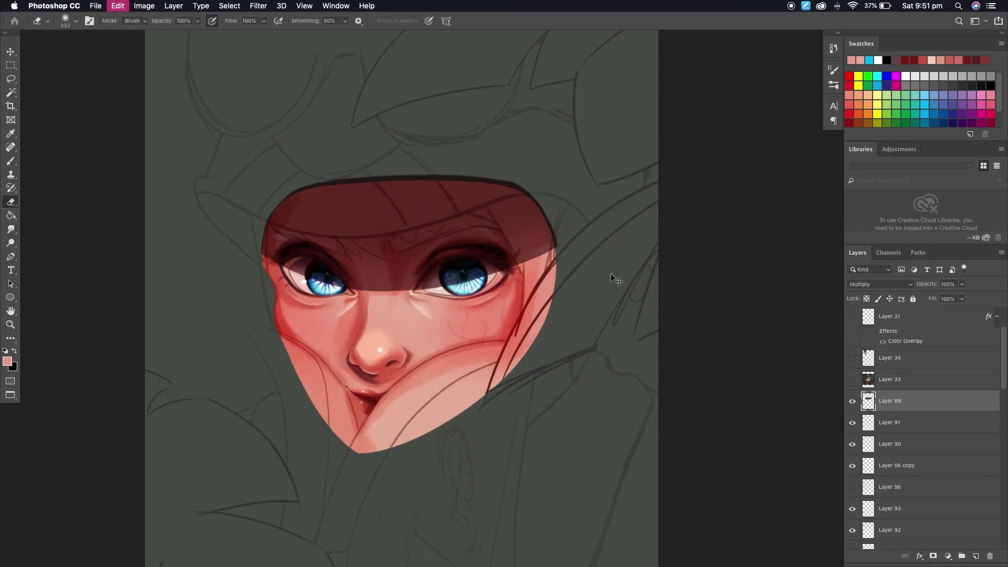
pyautogui.scroll(2, 552, 234)
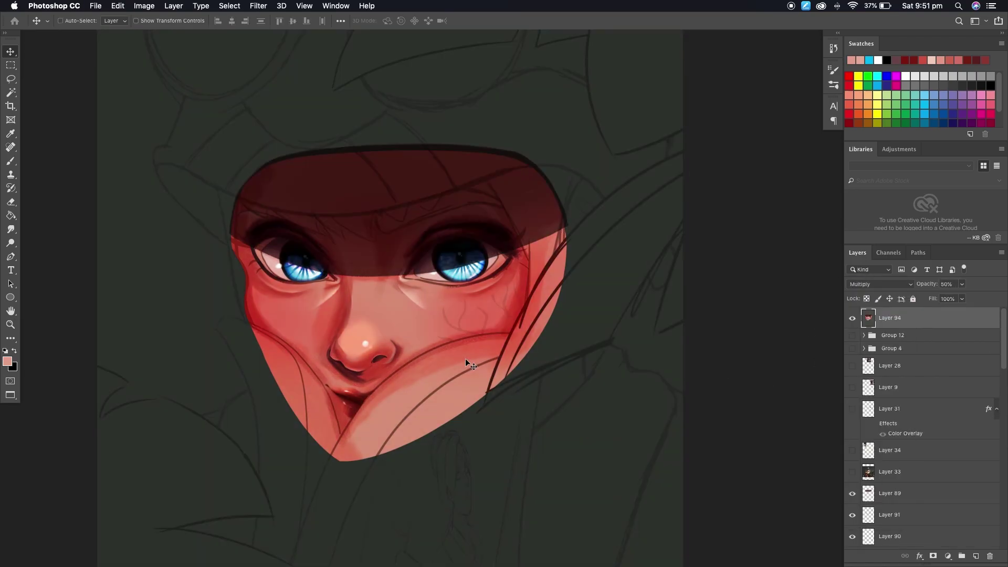
pyautogui.click(879, 284)
pyautogui.click(867, 366)
# - Group the tint layers into Group 14 and lower its opacity to 50%
pyautogui.press('0')
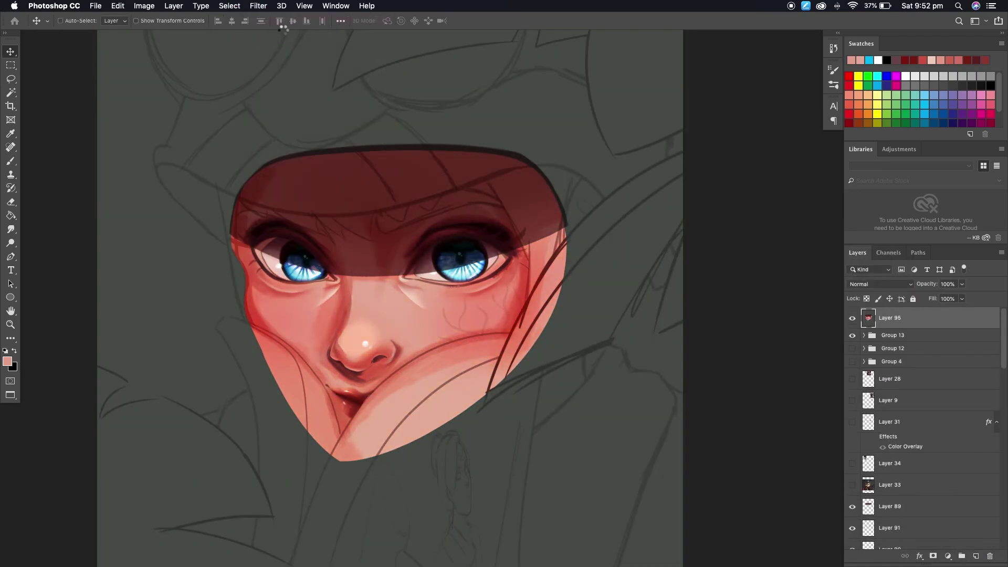
pyautogui.hotkey('ctrl', 'g')
pyautogui.press('5')
pyautogui.press('z')
pyautogui.hotkey('ctrl', '-')
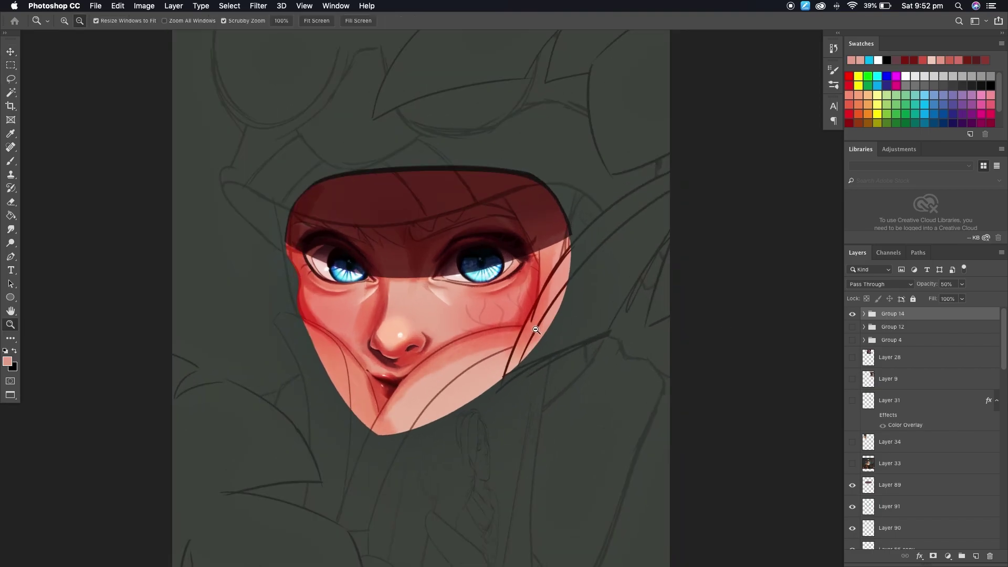
pyautogui.click(851, 489)
# - Undo back to the ungrouped layers, then redo the grouping and 50% opacity
pyautogui.press('b')
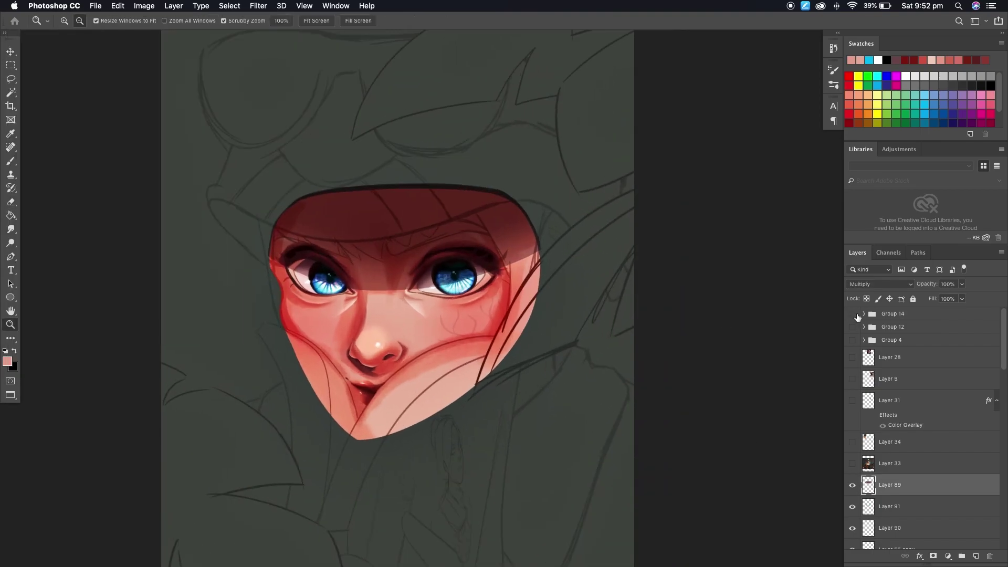
pyautogui.press('v')
pyautogui.press('Delete')
pyautogui.hotkey('ctrl', 'z')
pyautogui.hotkey('ctrl', 'z')
pyautogui.hotkey('ctrl', 'z')
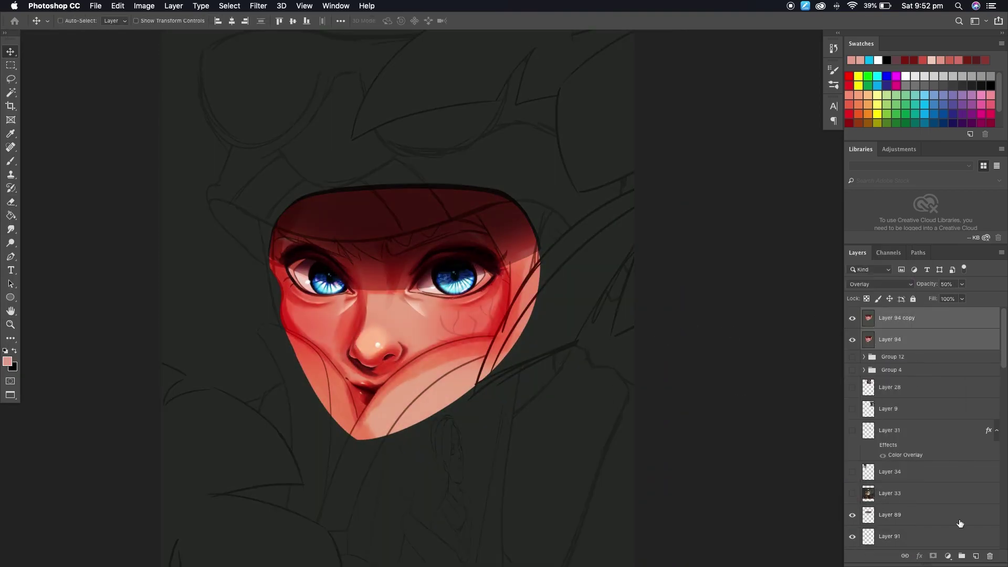
pyautogui.hotkey('ctrl', 'shift', 'z')
pyautogui.hotkey('ctrl', 'shift', 'z')
pyautogui.hotkey('ctrl', 'shift', 'z')
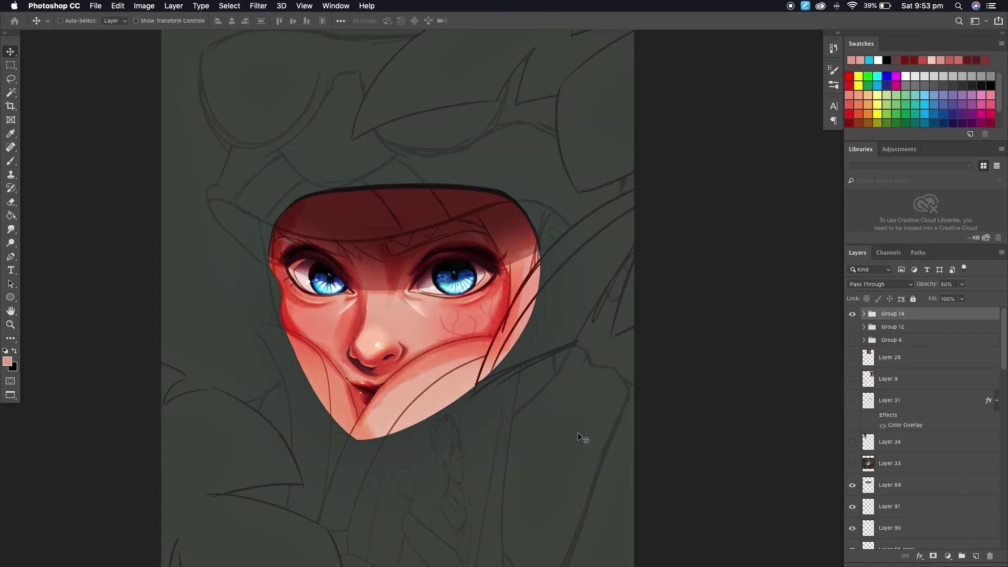
pyautogui.hotkey('ctrl', 'shift', 'z')
pyautogui.hotkey('ctrl', 'shift', 'z')
pyautogui.hotkey('ctrl', 'z')
pyautogui.hotkey('ctrl', 'z')
pyautogui.hotkey('ctrl', 'shift', 'z')
# - Step through history and toggle Group 14's visibility to compare the face with and without the tint
pyautogui.hotkey('ctrl', 'z')
pyautogui.hotkey('ctrl', 'z')
pyautogui.hotkey('ctrl', 'z')
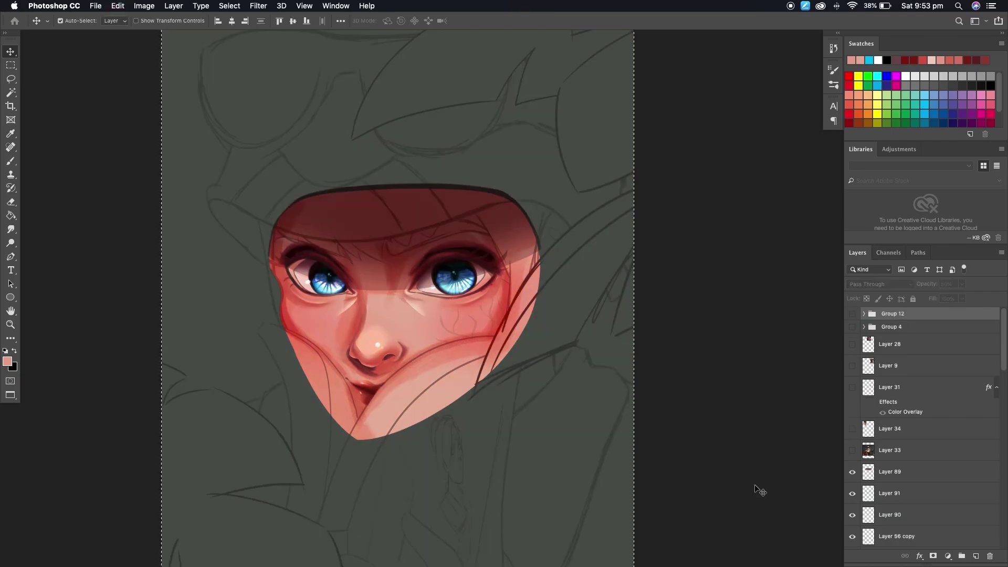
pyautogui.hotkey('ctrl', 'z')
pyautogui.hotkey('ctrl', 'shift', 'z')
pyautogui.hotkey('ctrl', 'z')
pyautogui.hotkey('ctrl', 'shift', 'z')
pyautogui.hotkey('ctrl', 'z')
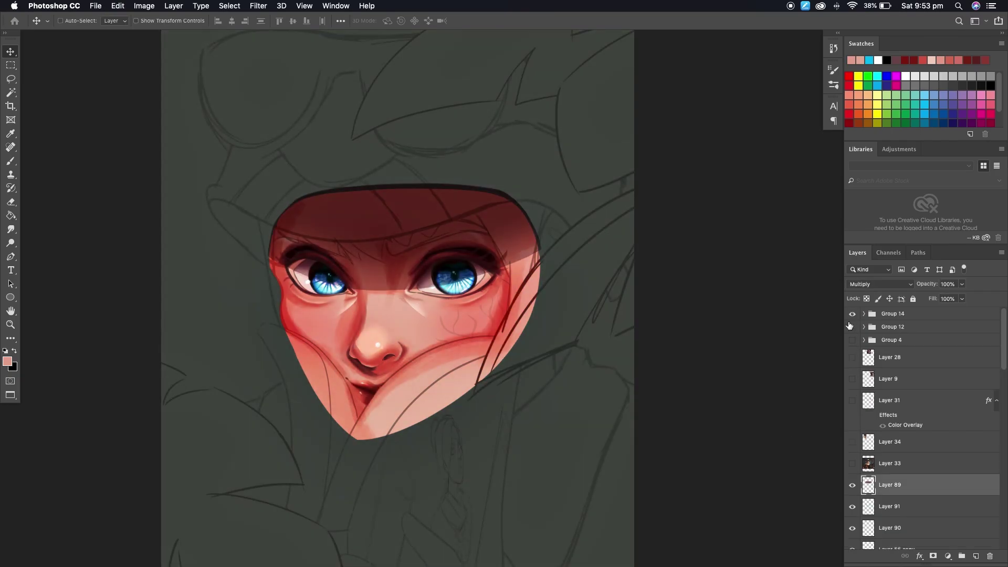
pyautogui.press('z')
pyautogui.click(852, 315)
pyautogui.hotkey('ctrl', 'z')
pyautogui.hotkey('ctrl', 'shift', 'z')
pyautogui.hotkey('ctrl', 'z')
pyautogui.hotkey('ctrl', 'shift', 'z')
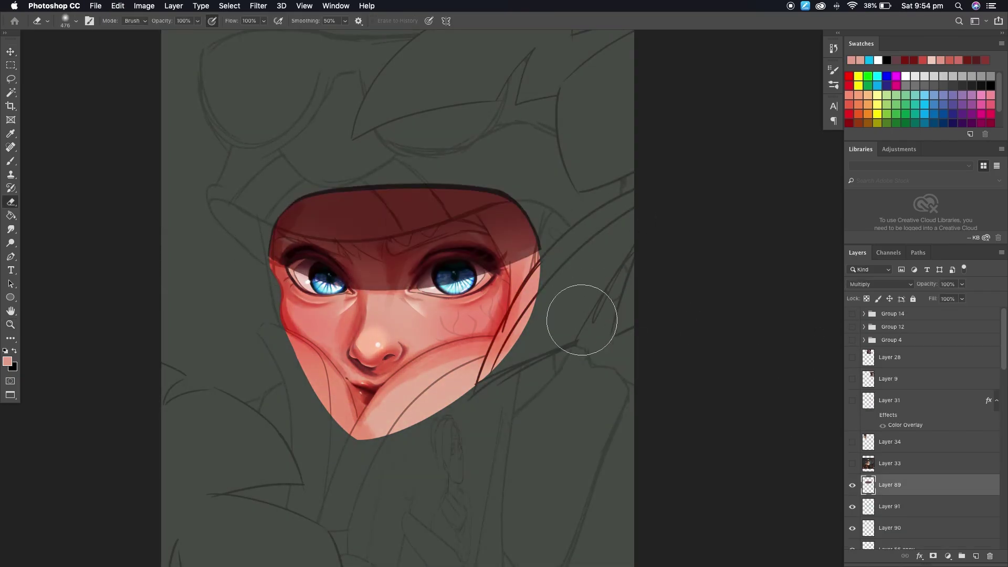
pyautogui.hotkey('ctrl', 'z')
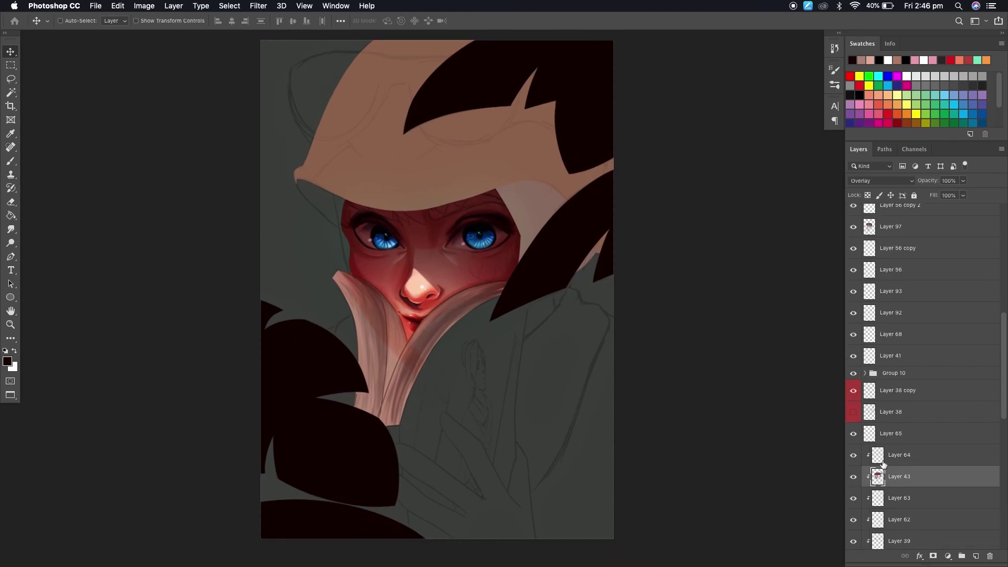
# - Check the Smudge brush presets and select the working layer under the dark leaves
pyautogui.press('r')
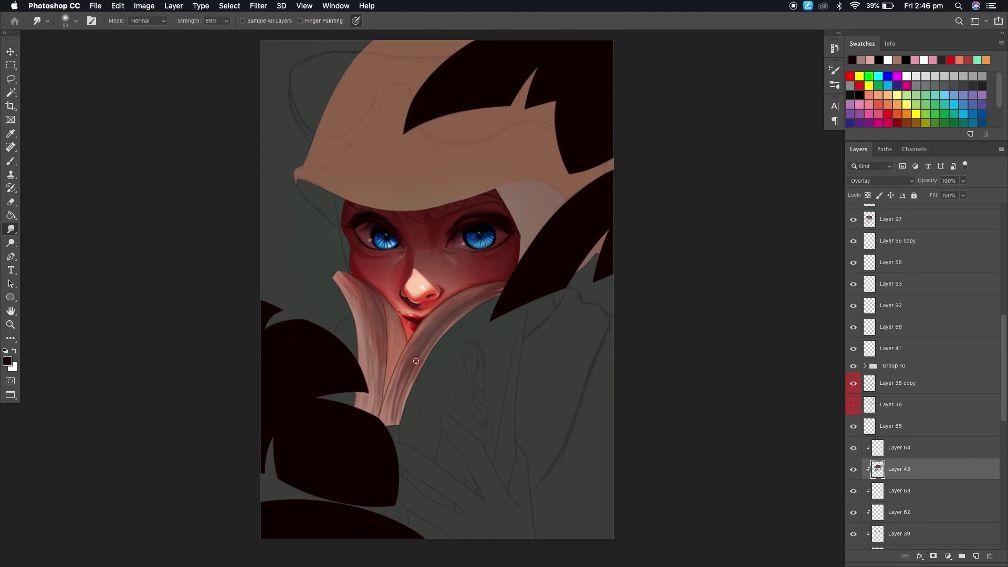
pyautogui.click(65, 20)
pyautogui.click(364, 287)
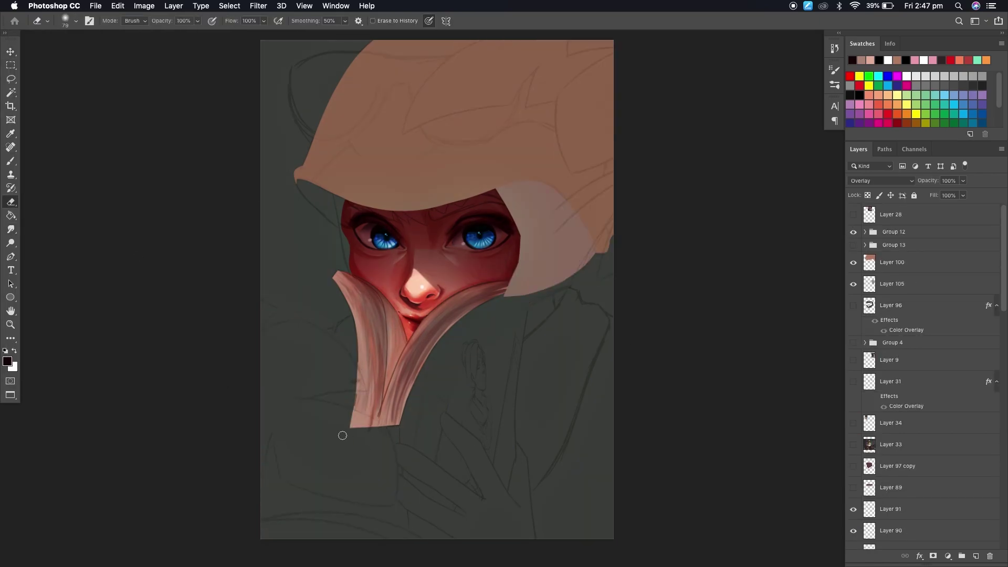
pyautogui.press('e')
pyautogui.press('v')
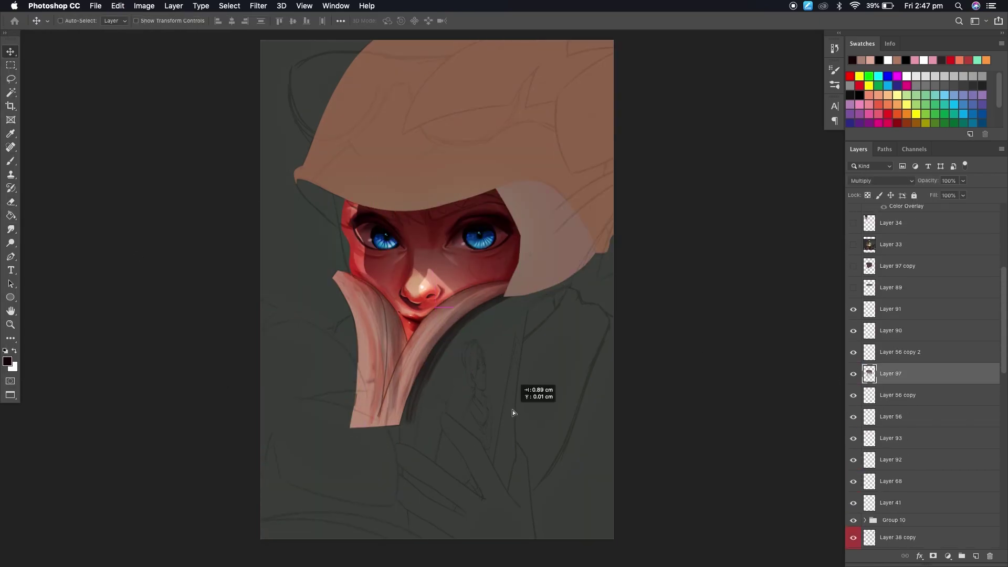
pyautogui.scroll(5, 893, 420)
pyautogui.click(867, 467)
# - Sample the brown hair colour and create new Layer 107 for the fringe
pyautogui.press('i')
pyautogui.click(451, 115)
pyautogui.scroll(2, 924, 368)
pyautogui.hotkey('ctrl', 'shift', 'alt', 'n')
pyautogui.click(853, 215)
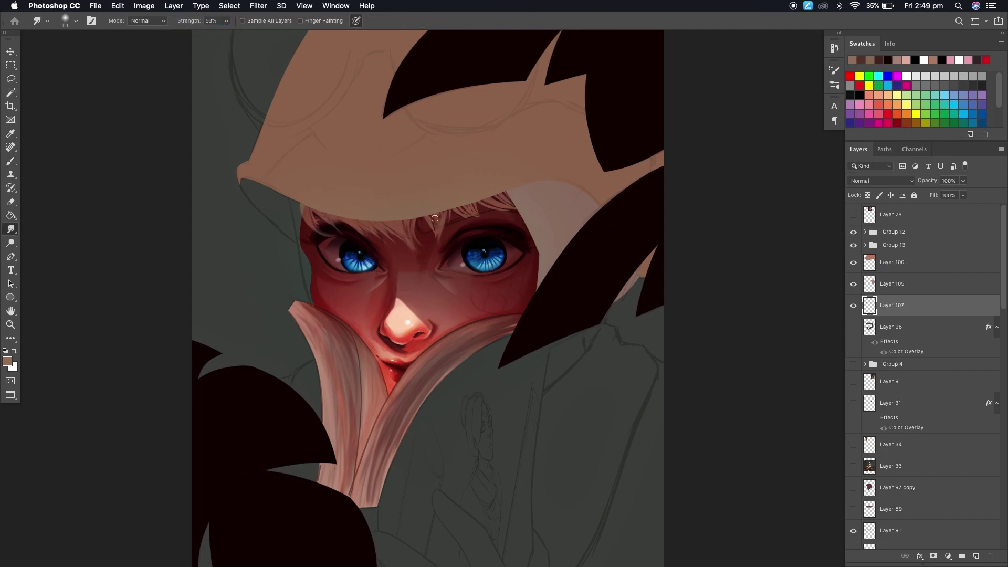
# - Paint and smudge the fringe strands beneath the hat brim on Layer 107
pyautogui.scroll(1, 524, 97)
pyautogui.press('b')
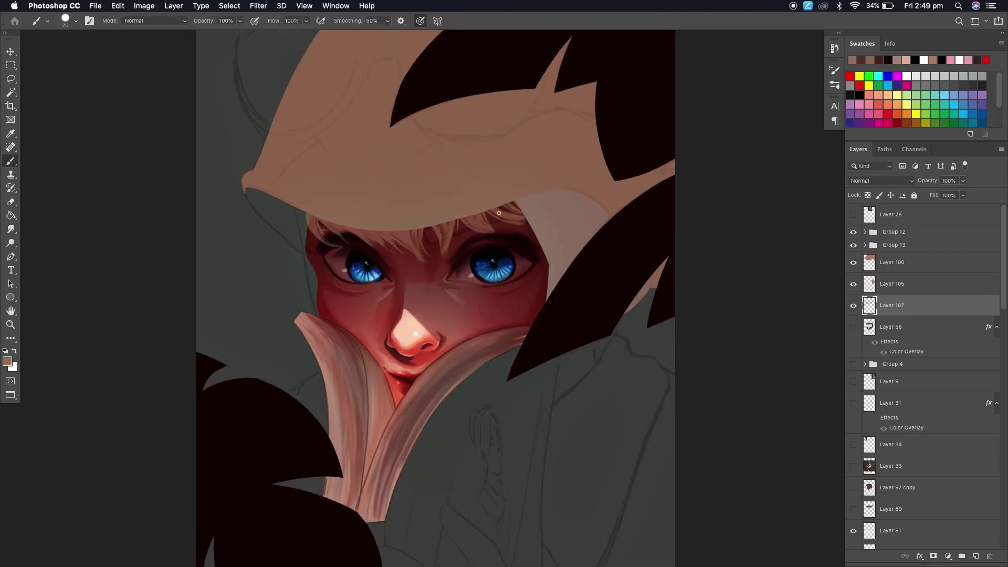
pyautogui.press('r')
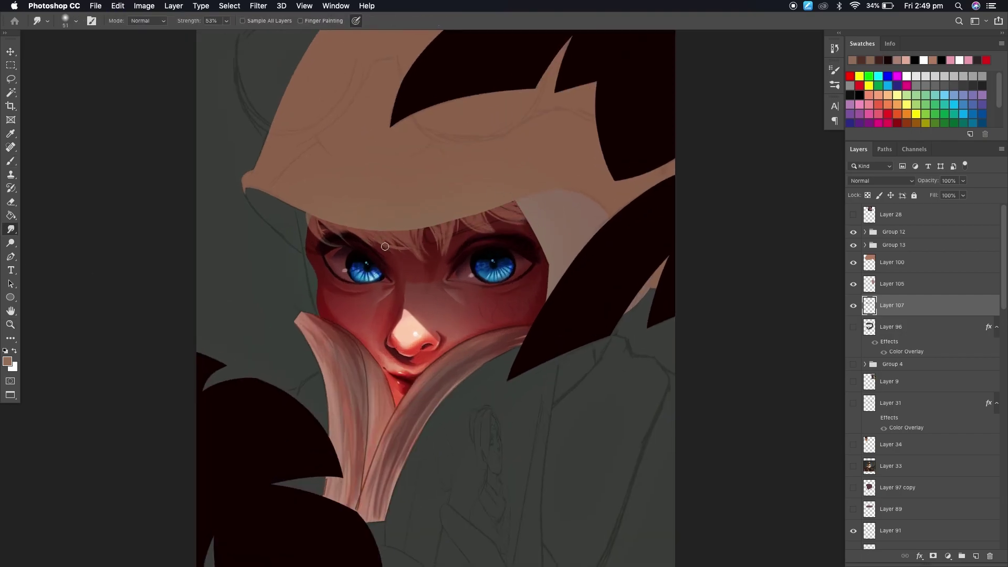
pyautogui.press('r')
pyautogui.scroll(-3, 434, 241)
pyautogui.scroll(4, 434, 241)
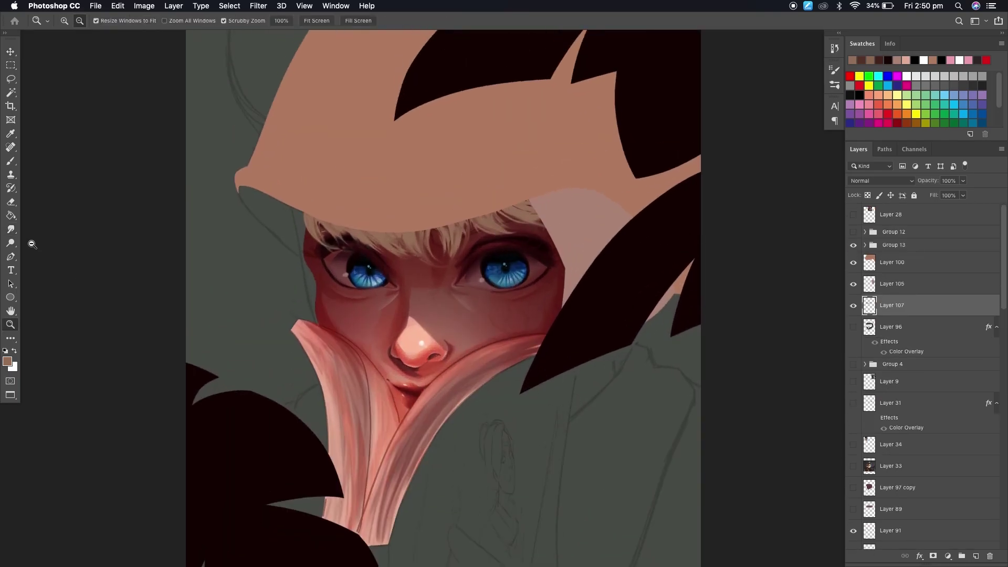
pyautogui.scroll(-2, 457, 230)
pyautogui.scroll(2, 459, 180)
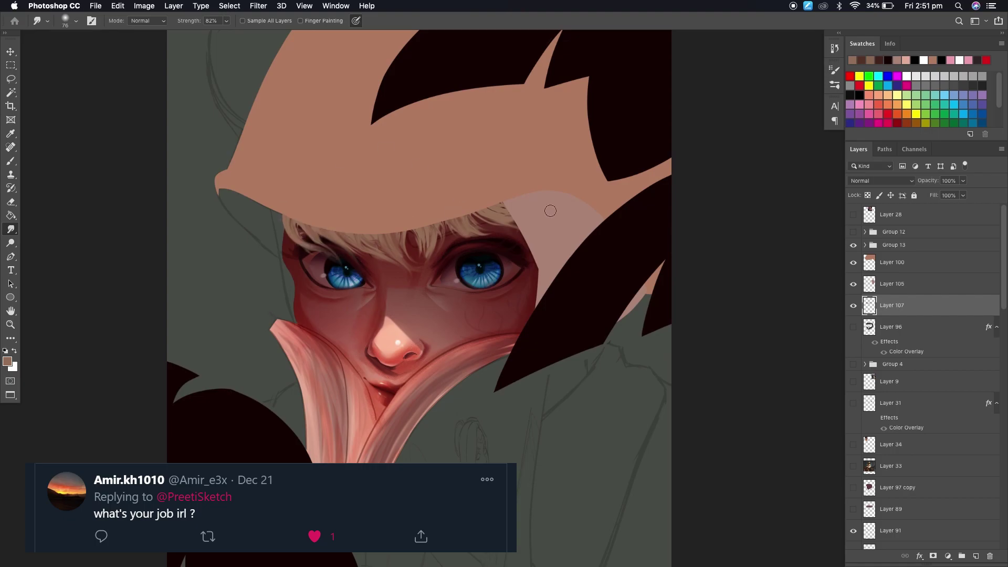
pyautogui.scroll(-1, 525, 247)
pyautogui.press('super')
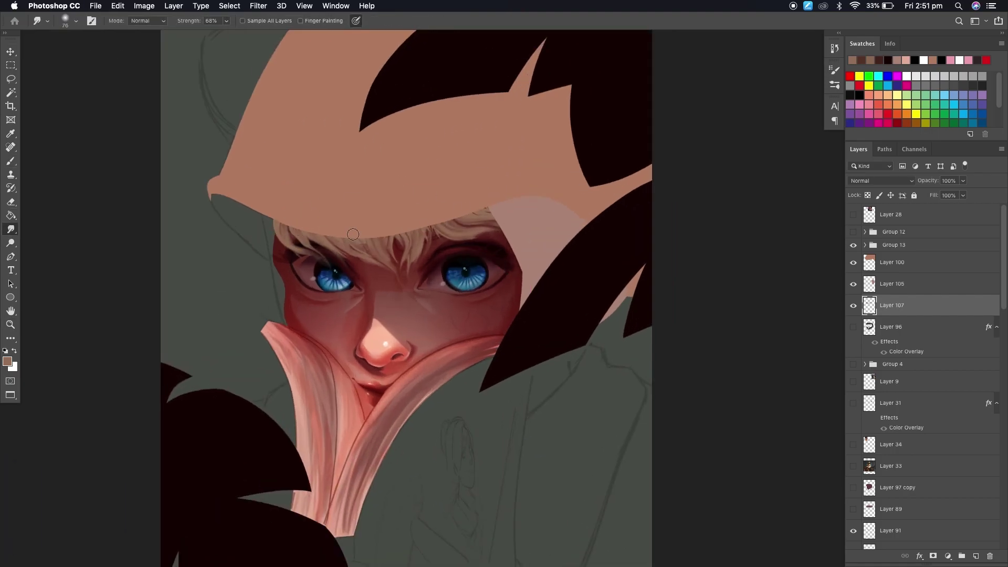
# - Duplicate the fringe layer, set the copy to Color Dodge, and erase the excess glow
pyautogui.press('v')
pyautogui.scroll(-1, 331, 171)
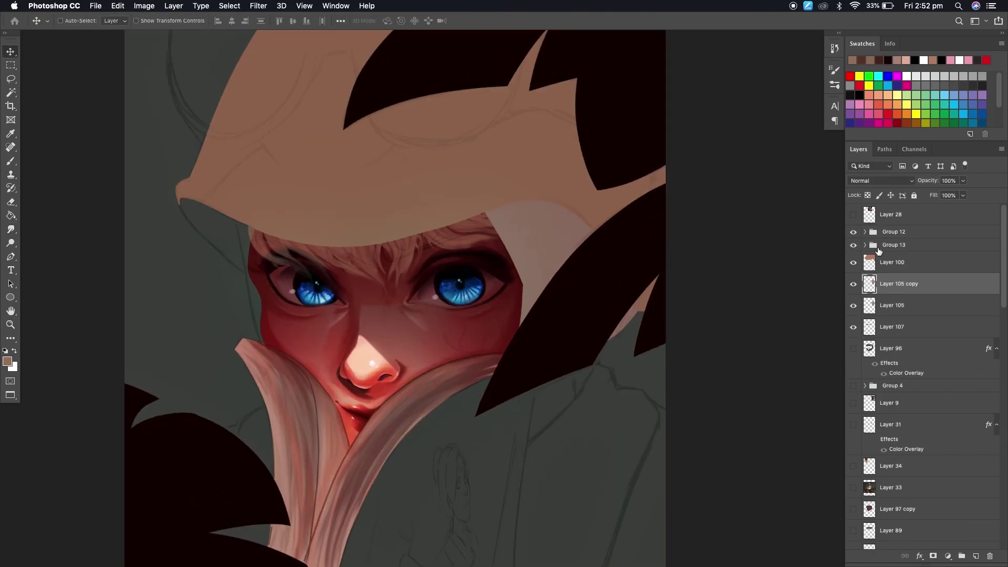
pyautogui.click(882, 180)
pyautogui.click(866, 262)
pyautogui.press('e')
pyautogui.scroll(1, 258, 227)
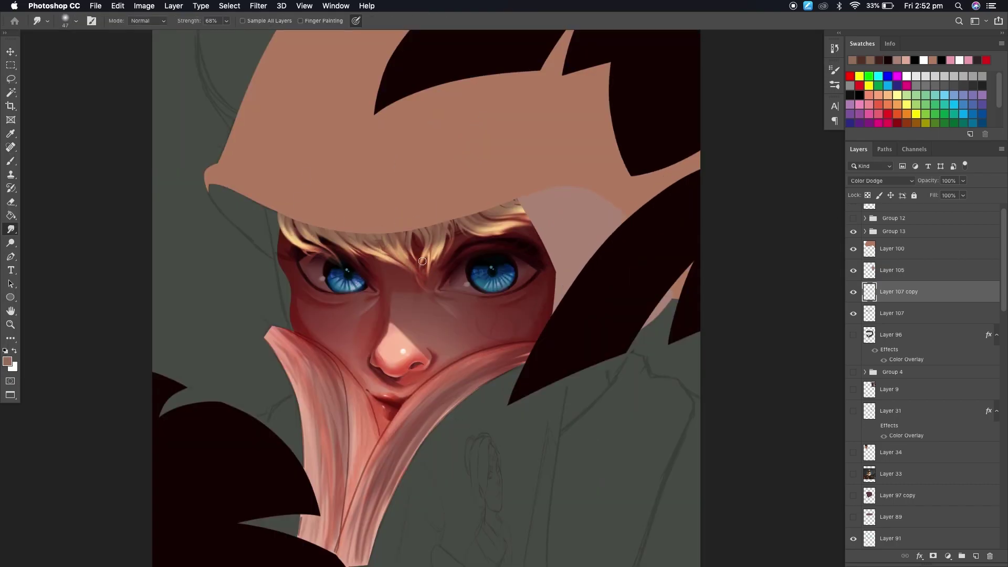
pyautogui.press('e')
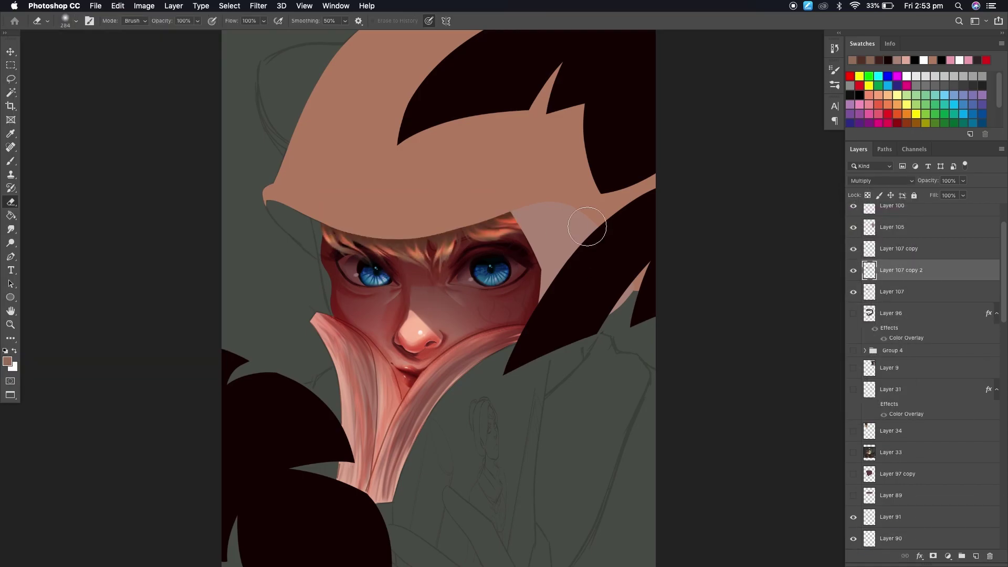
# - Add Multiply Layer 108 and paint and smudge darker shading strands in the fringe
pyautogui.press('b')
pyautogui.click(975, 556)
pyautogui.click(881, 181)
pyautogui.click(866, 206)
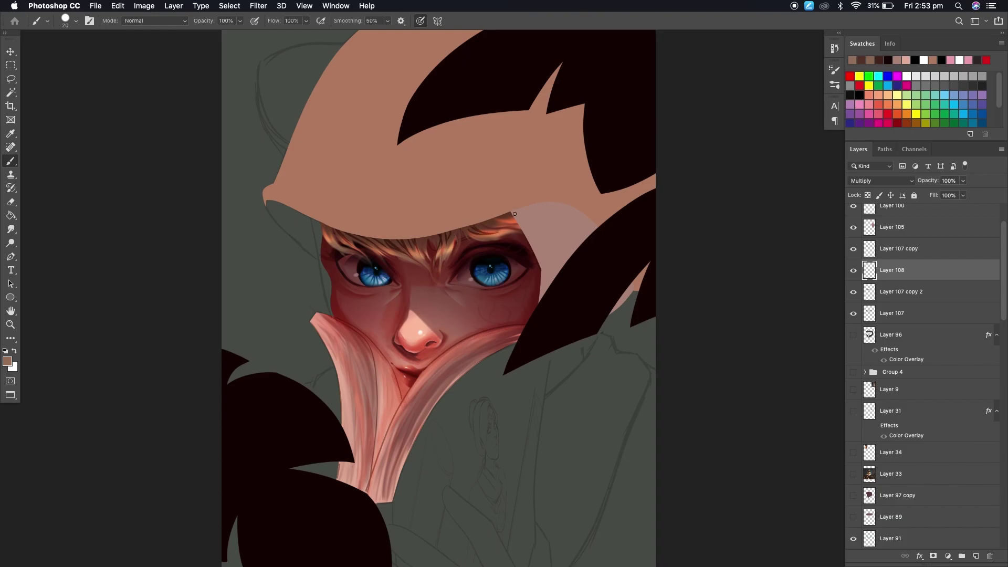
pyautogui.press('r')
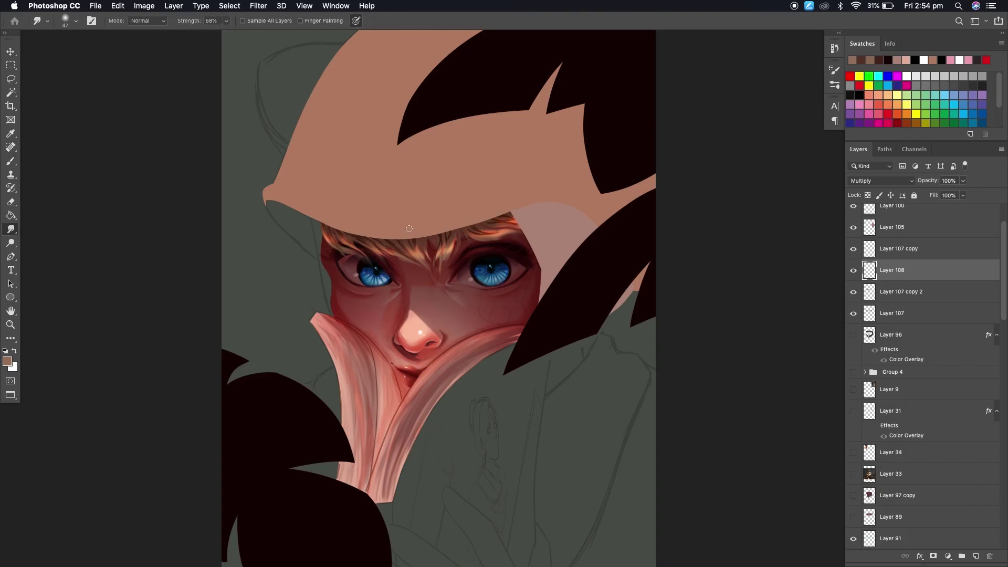
pyautogui.press('b')
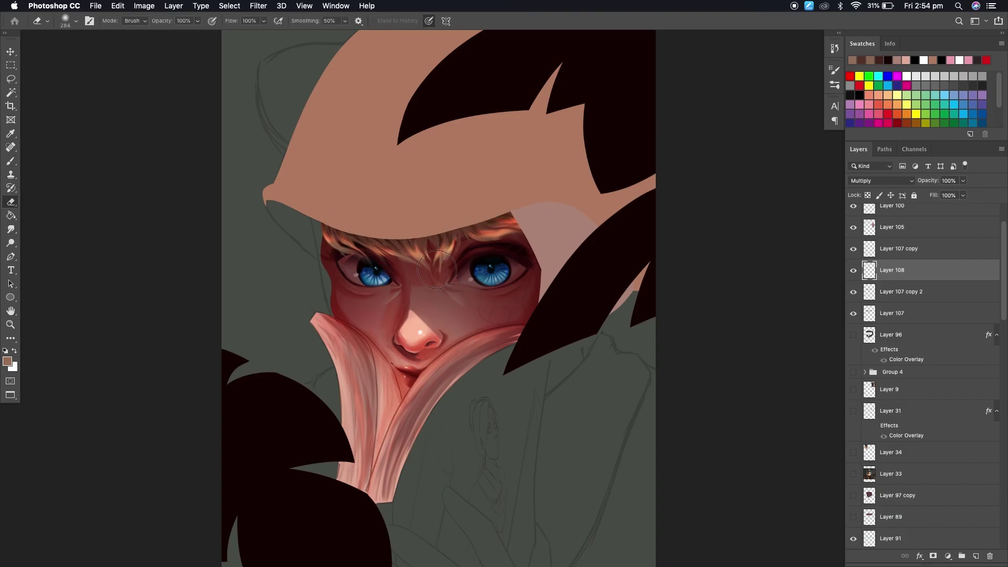
pyautogui.scroll(1, 406, 238)
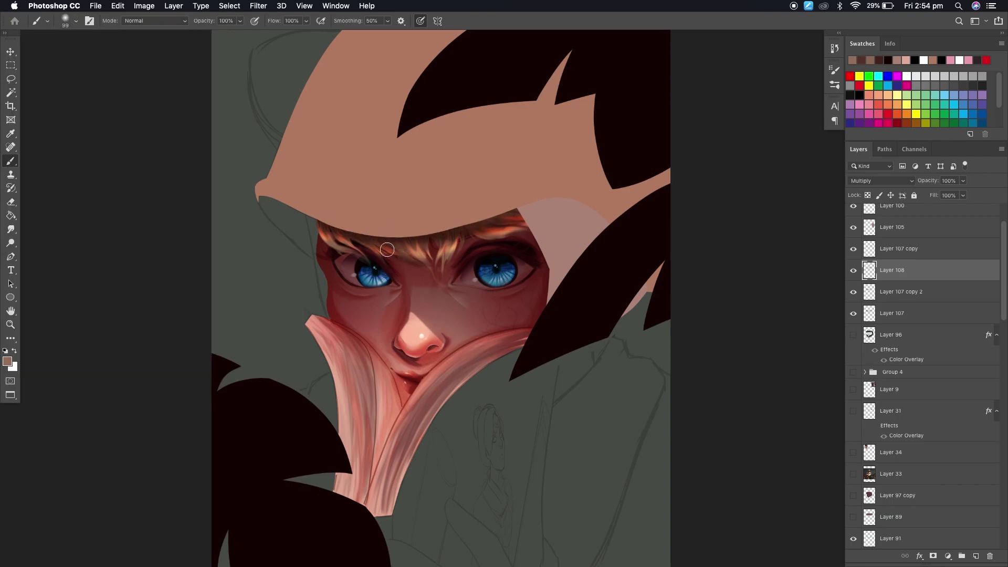
# - Try blend modes on Layer 108, then set the glow copy to Screen
pyautogui.press('r')
pyautogui.press('e')
pyautogui.scroll(1, 525, 216)
pyautogui.hotkey('alt', '[')
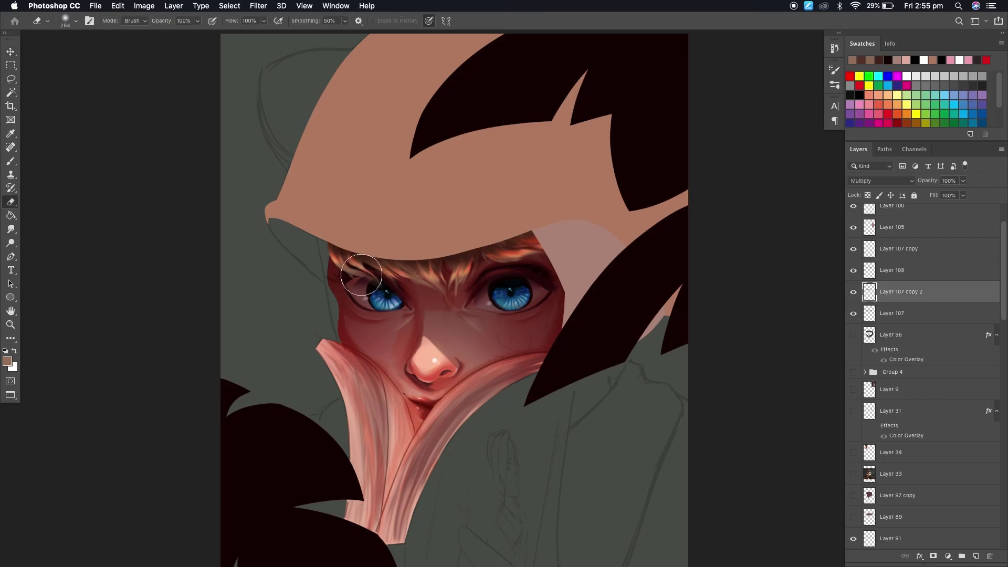
pyautogui.press('z')
pyautogui.scroll(-1, 361, 274)
pyautogui.click(882, 181)
pyautogui.click(945, 270)
pyautogui.click(882, 180)
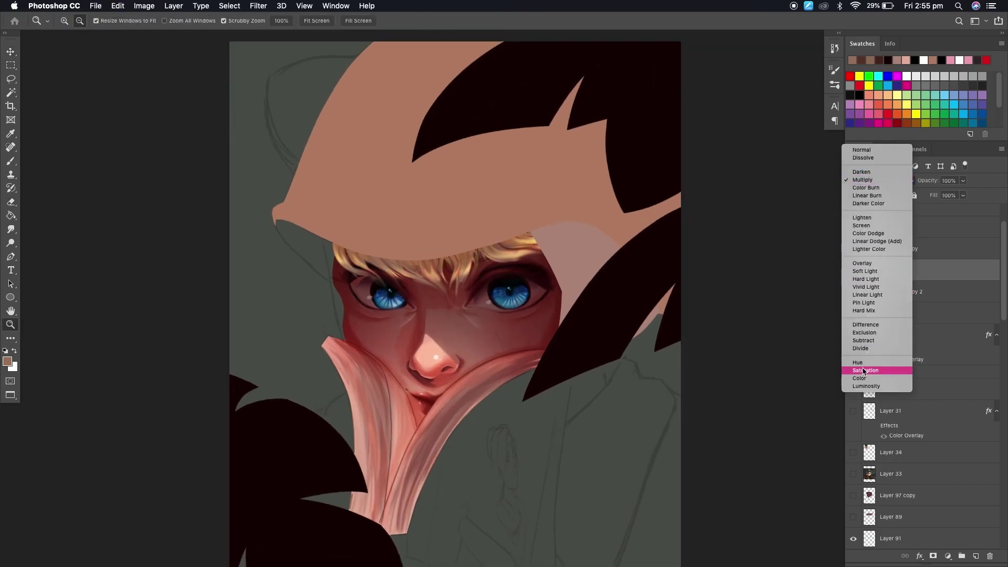
pyautogui.press('Escape')
# - Compare blend modes on the Layer 107 copy glow and return it to Color Dodge
pyautogui.click(893, 248)
pyautogui.click(882, 180)
pyautogui.click(861, 161)
pyautogui.scroll(-1, 601, 301)
pyautogui.scroll(2, 602, 302)
pyautogui.scroll(-2, 507, 322)
pyautogui.hotkey('shift', '+')
pyautogui.scroll(1, 489, 262)
# - Group the hair layers together, discarding an unused empty layer
pyautogui.press('v')
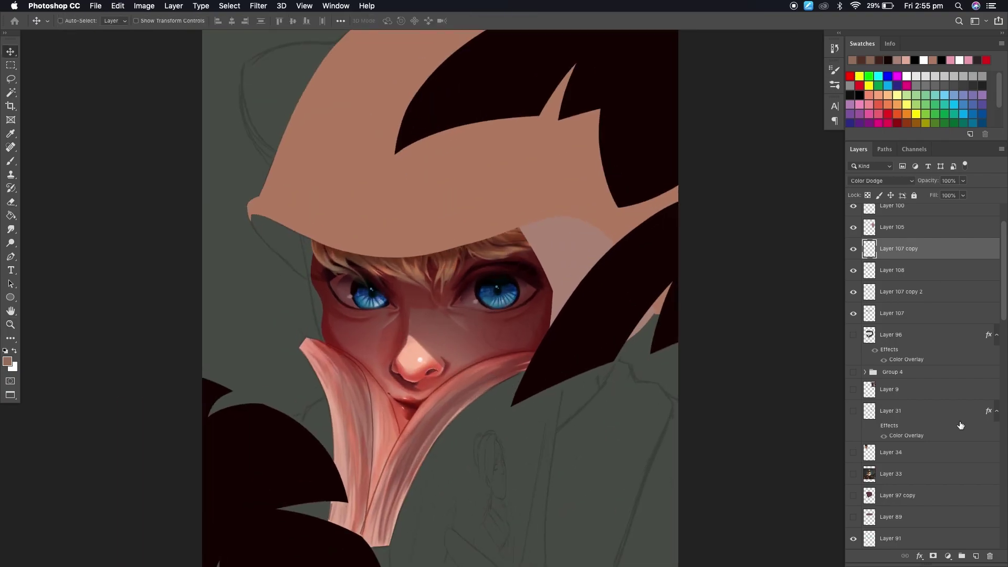
pyautogui.hotkey('ctrl', 'shift', 'alt', 'n')
pyautogui.click(854, 288)
pyautogui.hotkey('ctrl', 'z')
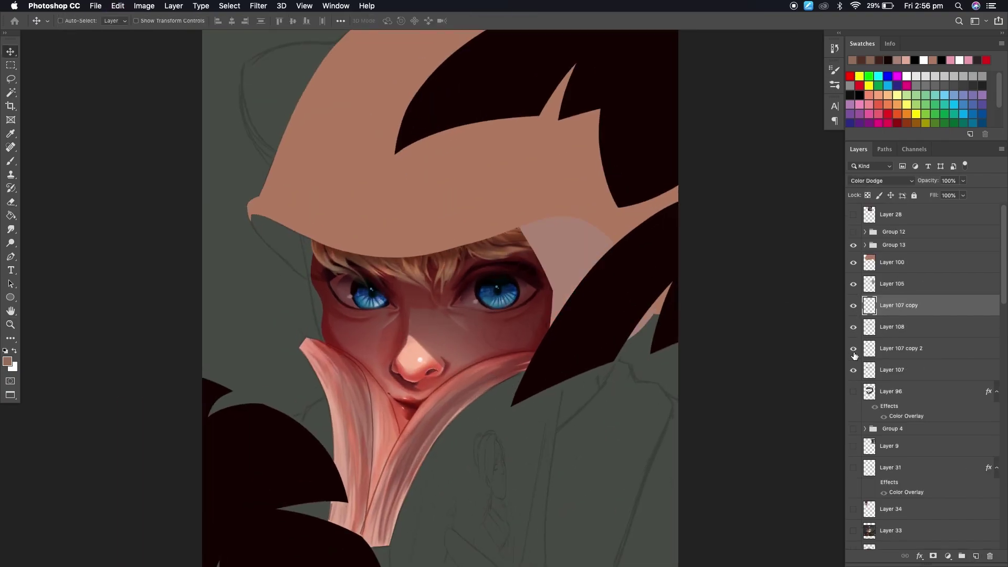
pyautogui.keyDown('shift'); pyautogui.click(892, 370); pyautogui.keyUp('shift')
pyautogui.hotkey('ctrl', 'g')
# - Hide and show Layer 108 to compare the hair shading
pyautogui.click(900, 319)
pyautogui.press('e')
pyautogui.click(900, 361)
pyautogui.press('r')
pyautogui.click(909, 340)
pyautogui.click(901, 318)
pyautogui.click(853, 319)
pyautogui.click(853, 319)
pyautogui.click(903, 296)
# - Try moving the hair group below Layer 105, then undo it
pyautogui.press('e')
pyautogui.press('v')
pyautogui.hotkey('alt', ']')
pyautogui.hotkey('ctrl', '[')
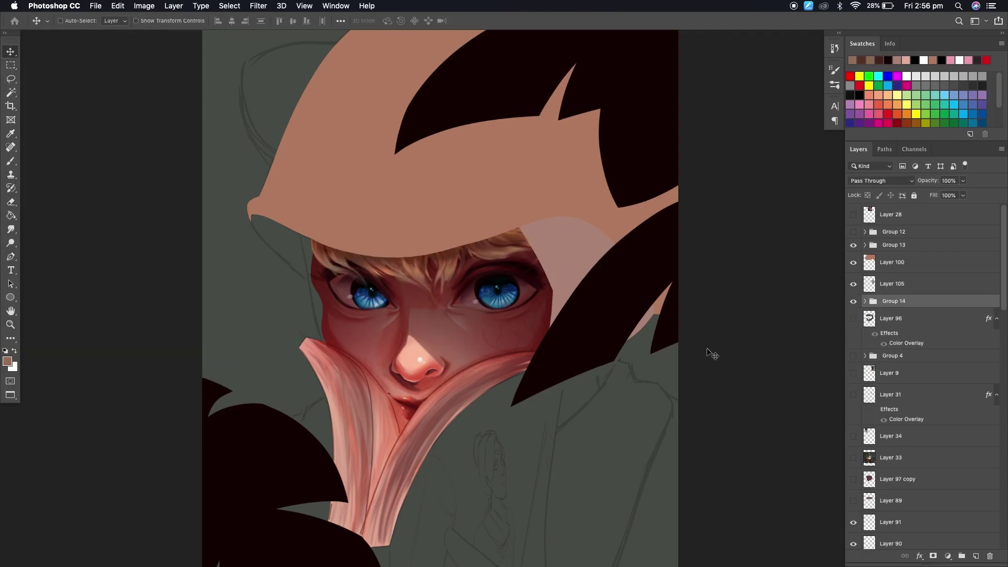
pyautogui.hotkey('ctrl', 'z')
# - Hide and show the blonde hair group to compare it against Layer 105
pyautogui.press('r')
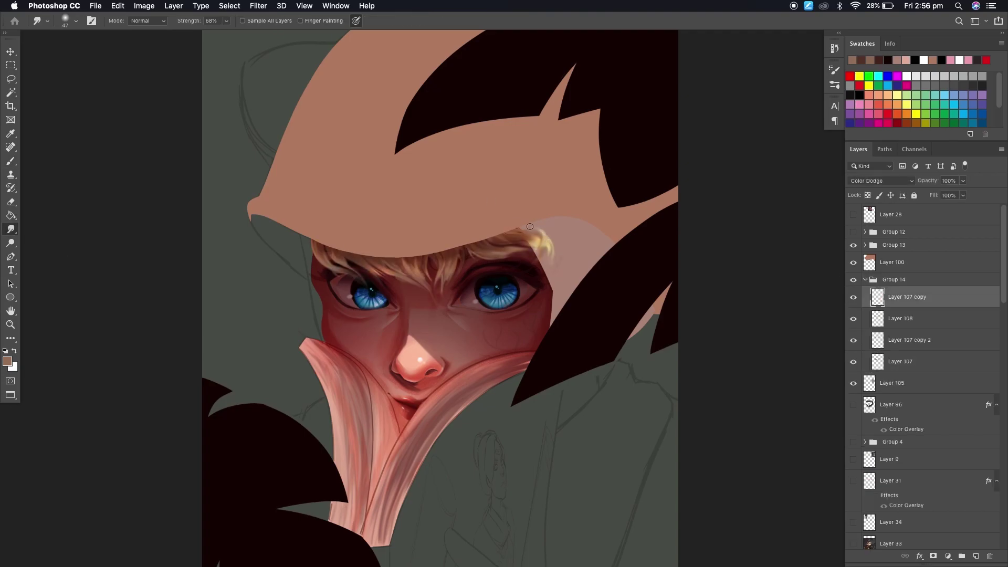
pyautogui.press('v')
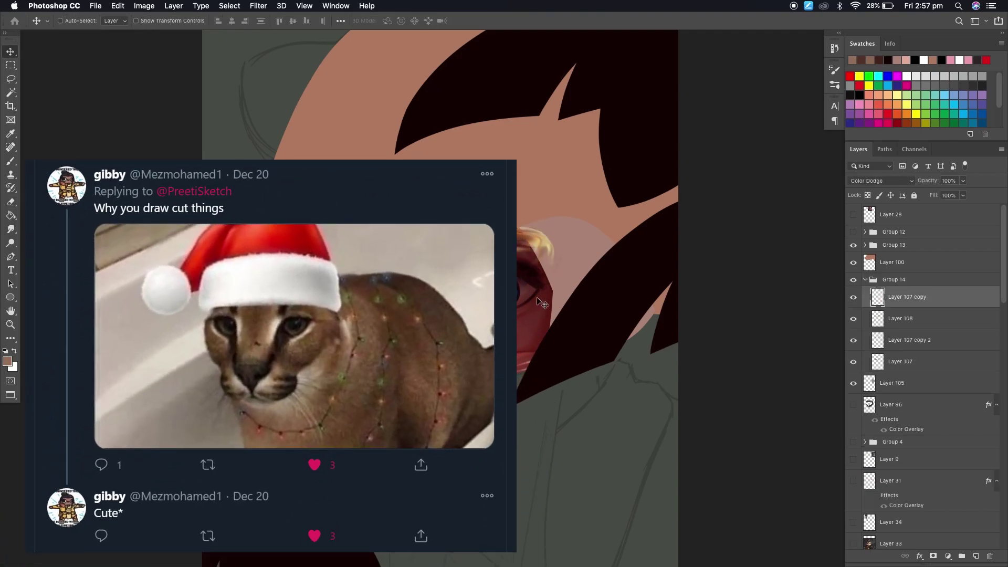
pyautogui.hotkey('alt', ']')
pyautogui.hotkey('alt', '[')
pyautogui.press('r')
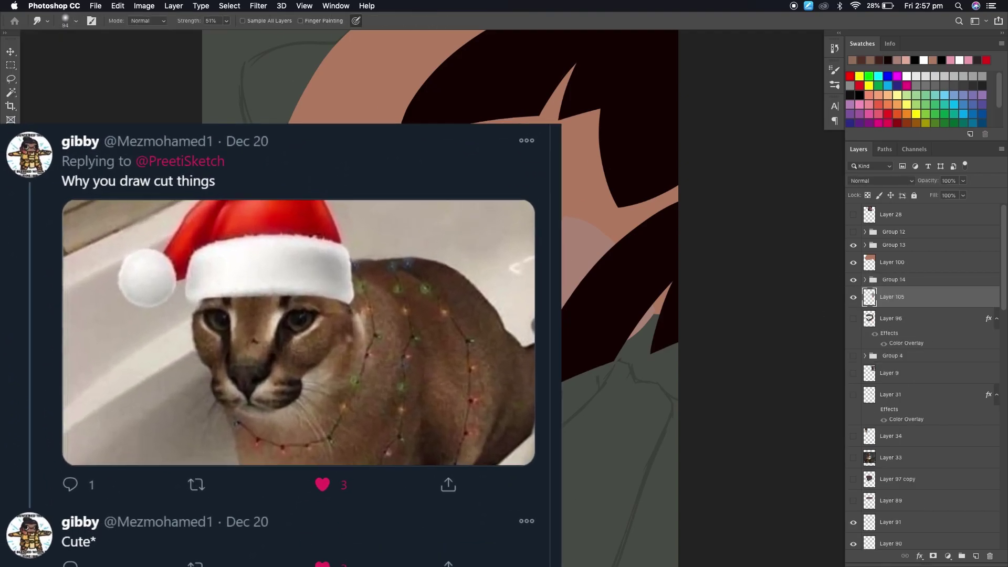
pyautogui.press('v')
pyautogui.hotkey('alt', ']')
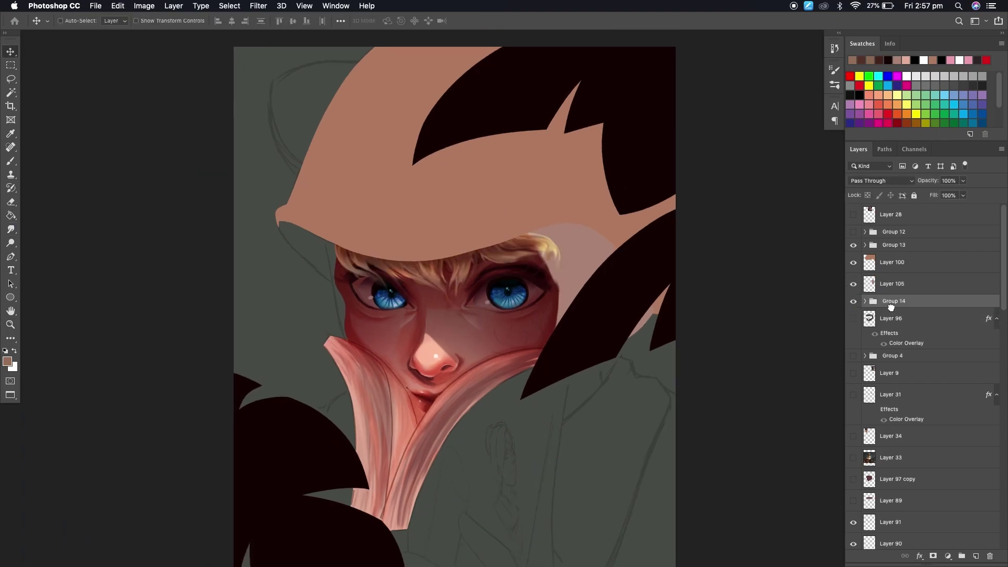
pyautogui.click(853, 280)
pyautogui.hotkey('alt', '[')
pyautogui.press('r')
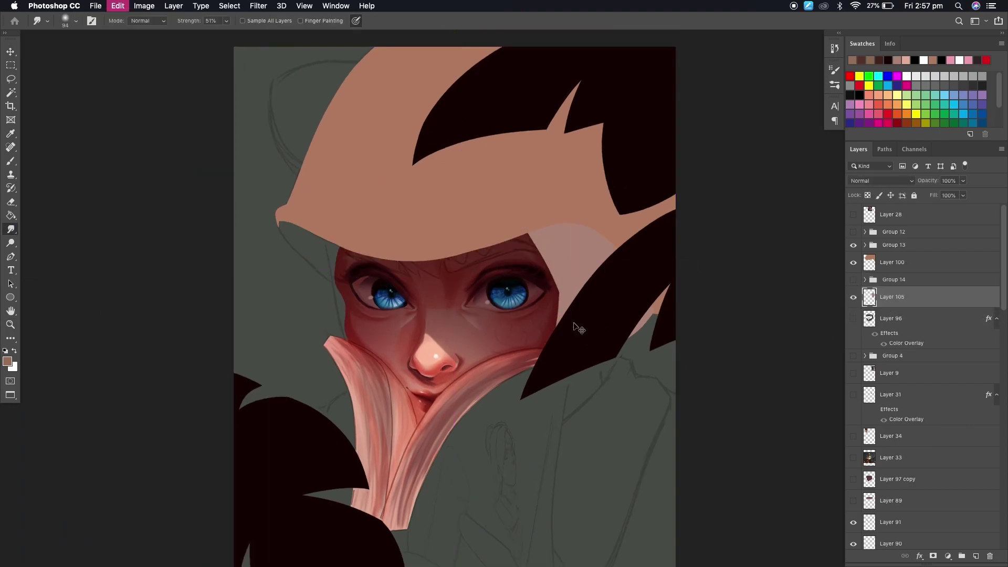
pyautogui.press('v')
pyautogui.click(853, 279)
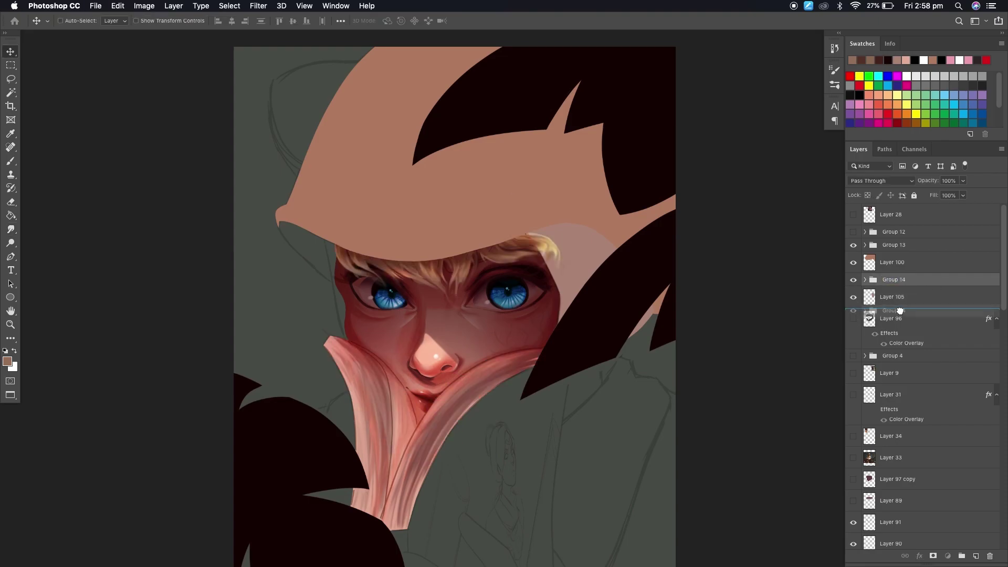
# - Move the hair group below Layer 105 and zoom in on the face
pyautogui.scroll(2, 565, 320)
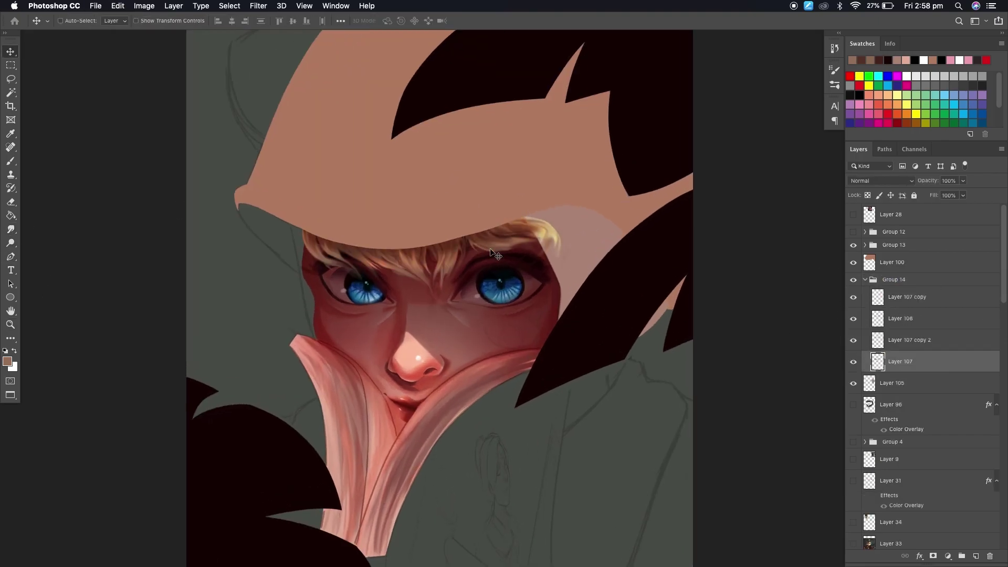
pyautogui.moveTo(894, 280); pyautogui.dragTo(894, 392)
pyautogui.press('z')
pyautogui.keyDown('alt'); pyautogui.click(519, 294); pyautogui.keyUp('alt')
pyautogui.press('super+z')
pyautogui.click(517, 329)
# - Select Layer 38 copy with the Lasso tool and zoom out to the whole painting
pyautogui.press('v')
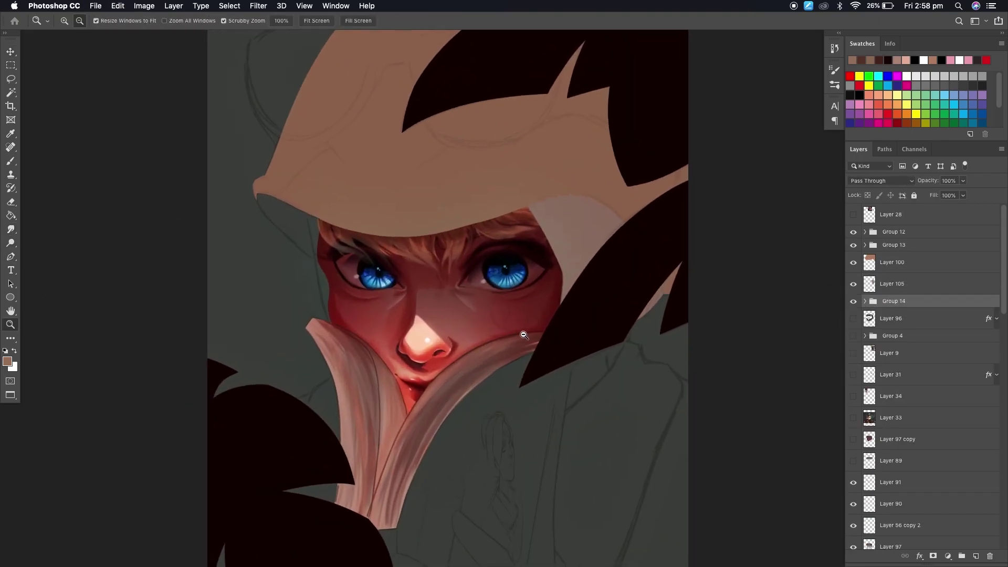
pyautogui.scroll(-5, 886, 398)
pyautogui.click(887, 385)
pyautogui.press('l')
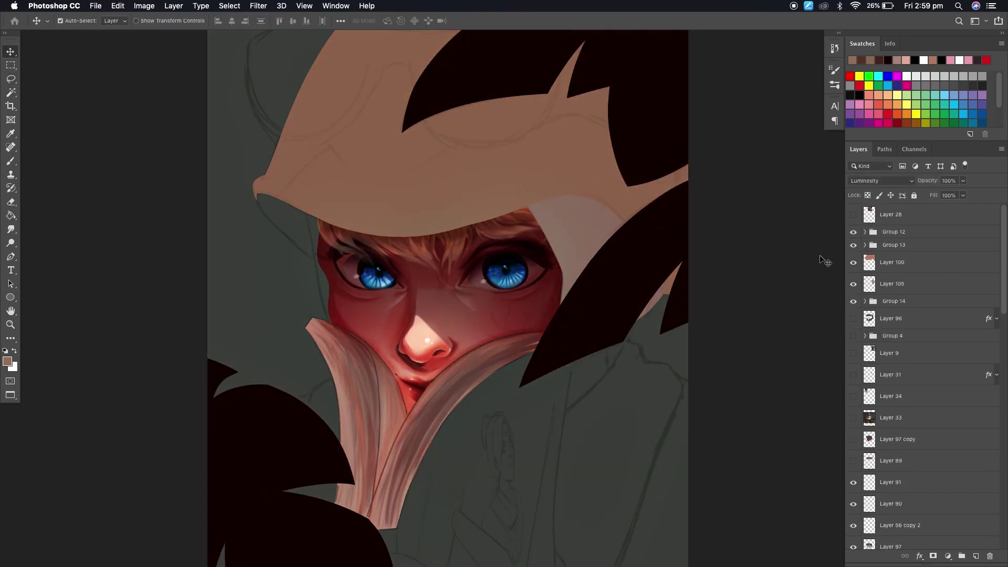
pyautogui.keyDown('alt'); pyautogui.click(579, 354); pyautogui.keyUp('alt')
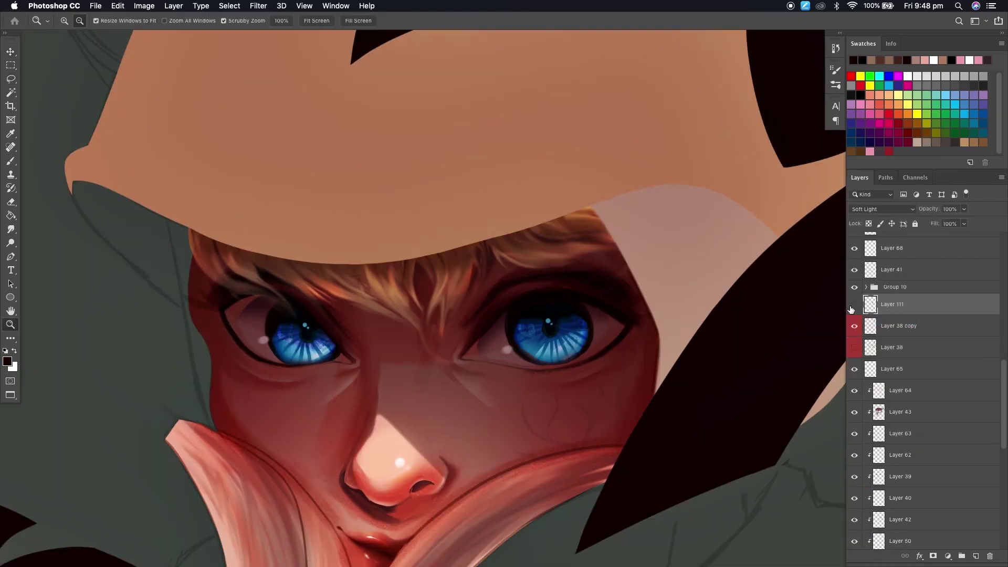
# - Sample a dark colour from the cloak and choose a larger round brush tip
pyautogui.press('v')
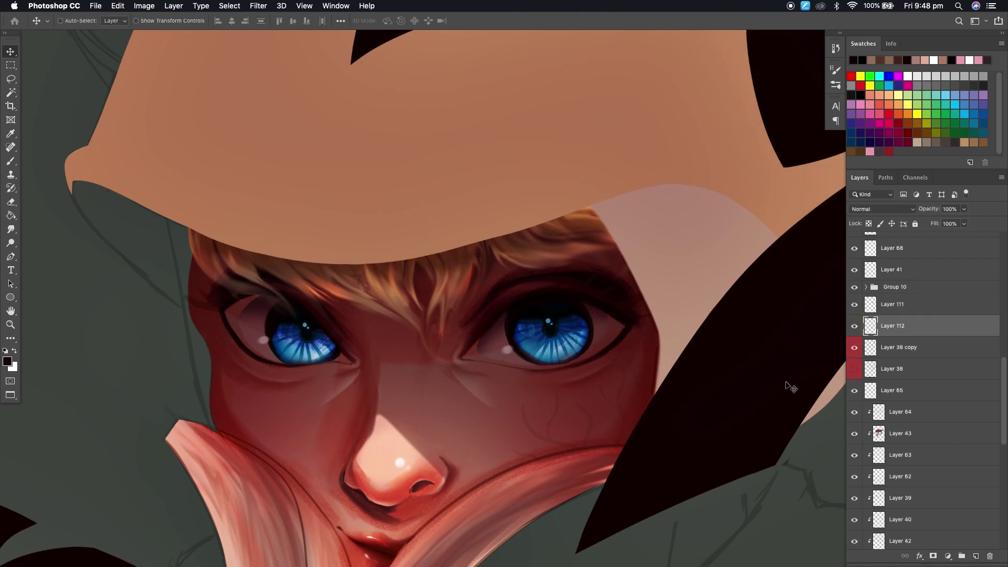
pyautogui.press('i')
pyautogui.click(590, 294)
pyautogui.press('Return')
pyautogui.press('b')
pyautogui.click(75, 21)
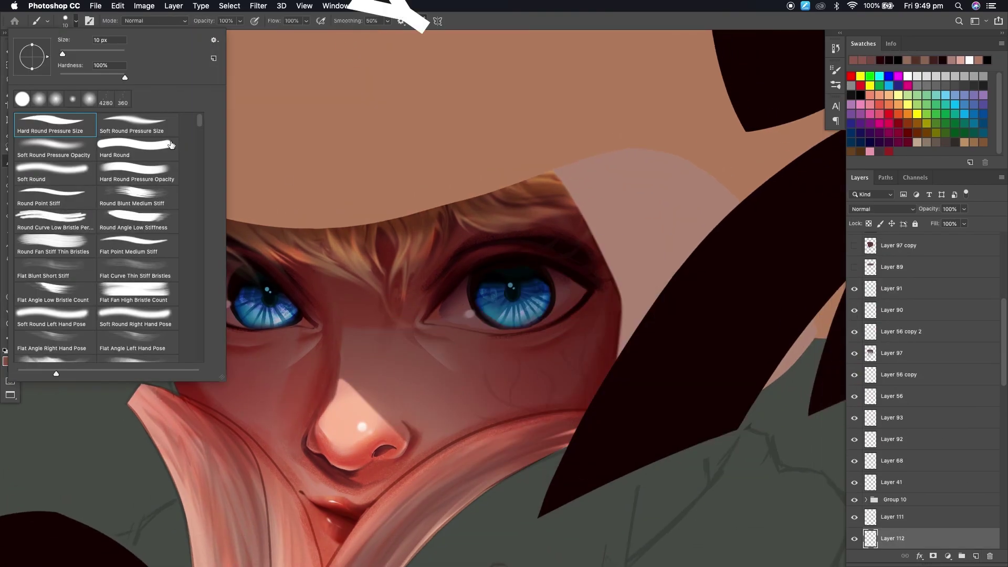
pyautogui.doubleClick(144, 144)
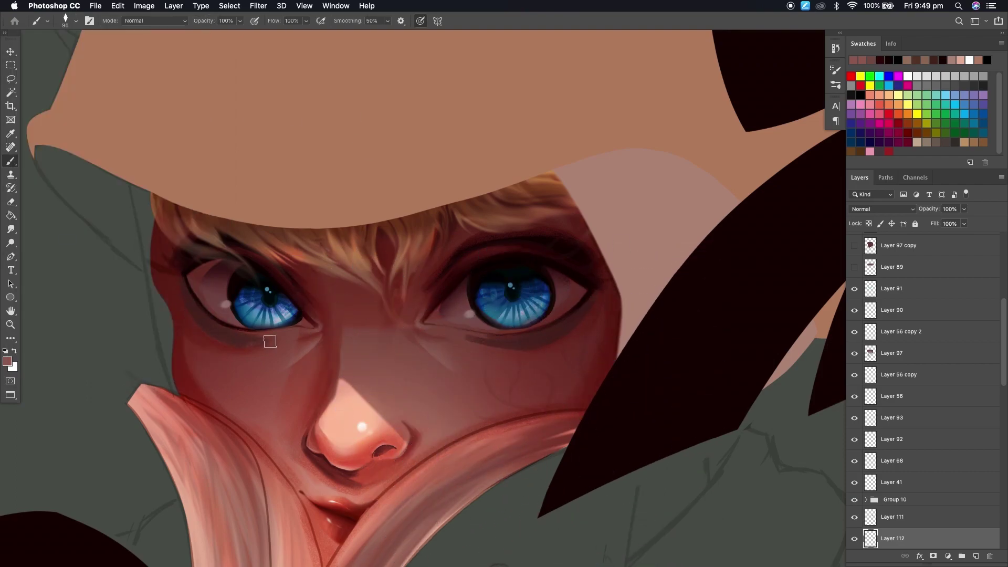
# - Paint dark shadows on the face with the round brush, erasing where needed
pyautogui.press('r')
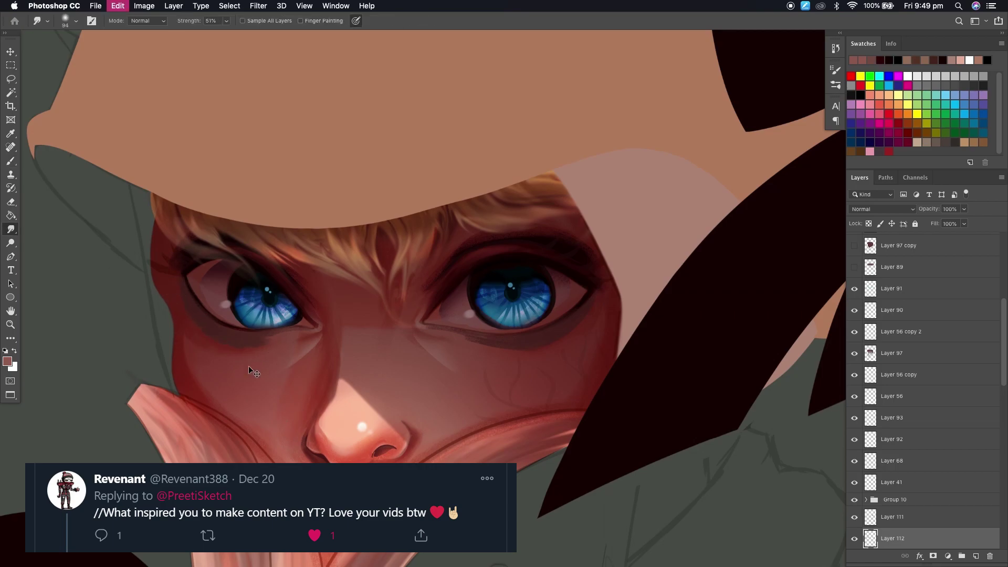
pyautogui.press('e')
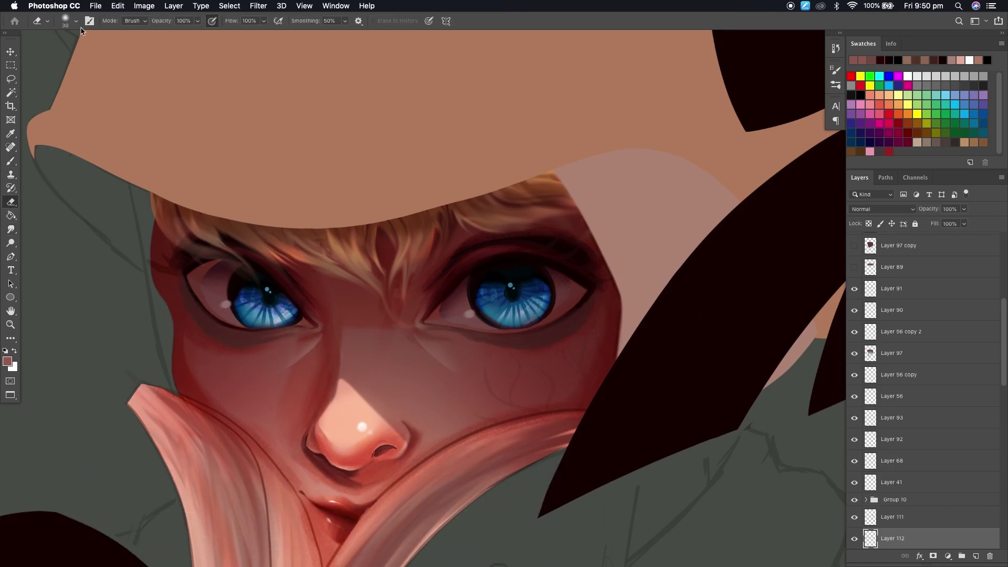
pyautogui.press('b')
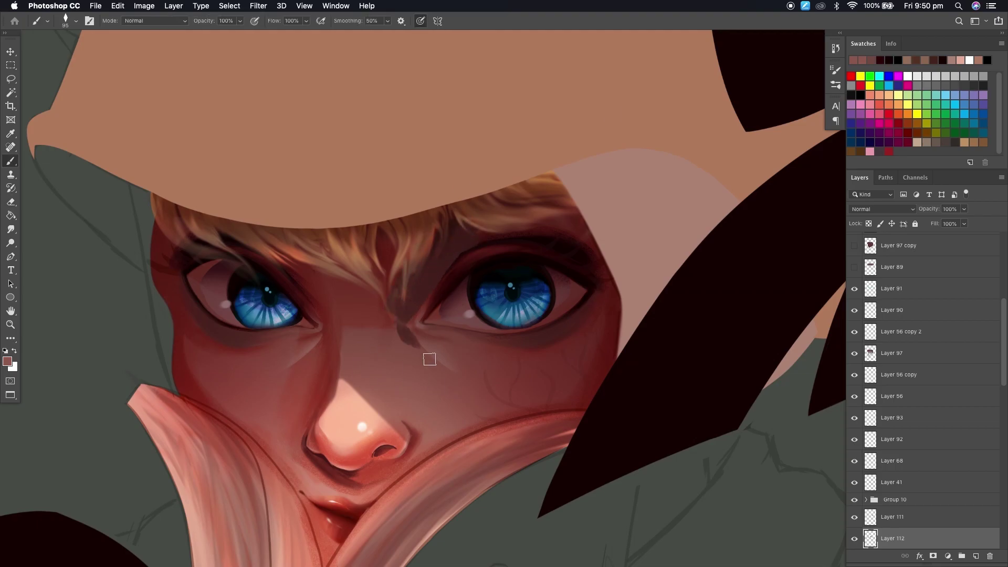
pyautogui.press('e')
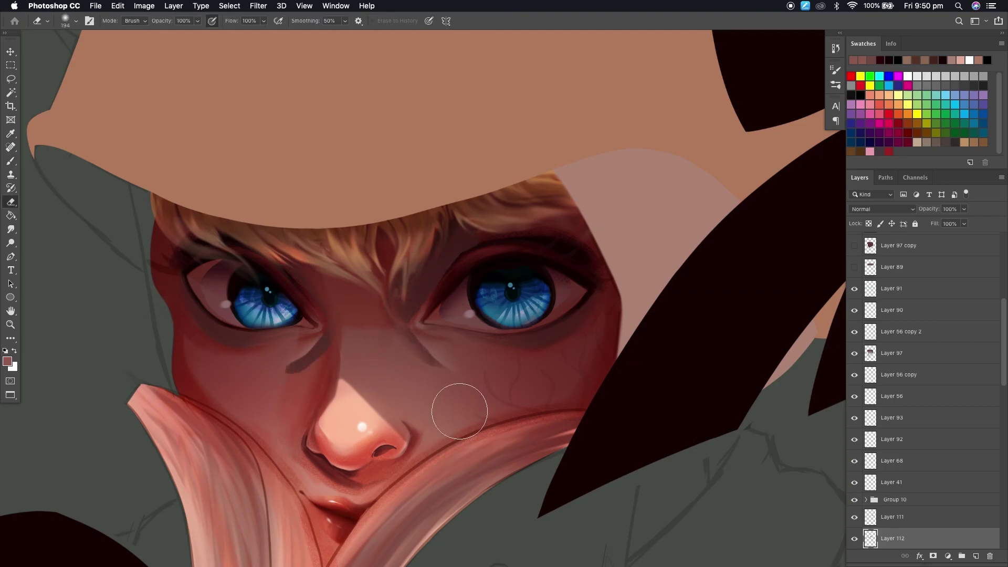
pyautogui.scroll(-3, 460, 294)
pyautogui.scroll(3, 556, 338)
pyautogui.press('b')
pyautogui.click(75, 22)
pyautogui.press('Escape')
# - Smudge the shadows beside the nose, along its lower edge and onto the left cheek
pyautogui.press('r')
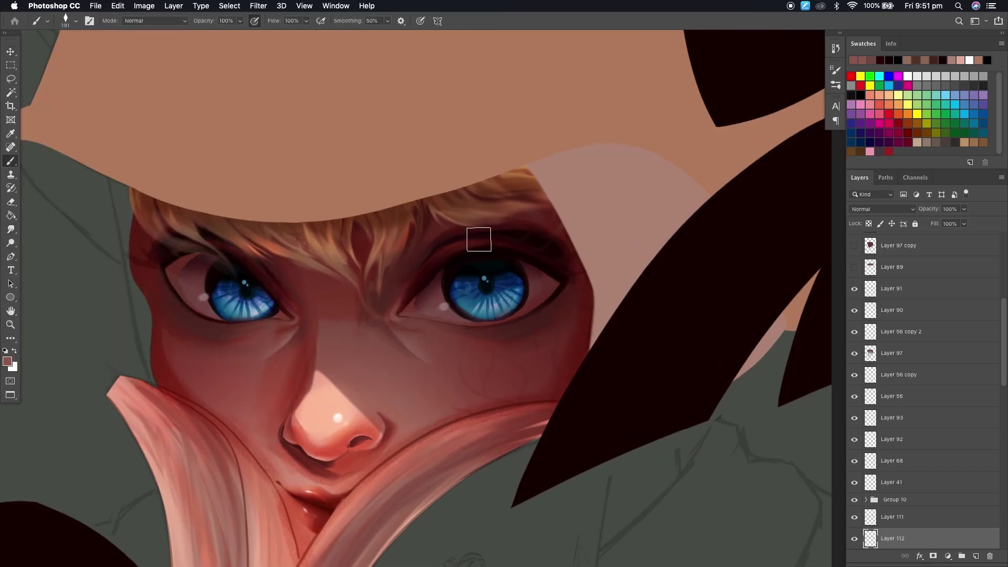
pyautogui.click(75, 22)
pyautogui.press('Escape')
pyautogui.moveTo(373, 394)
pyautogui.mouseDown()
pyautogui.moveTo(399, 436)
pyautogui.moveTo(383, 399)
pyautogui.mouseUp()
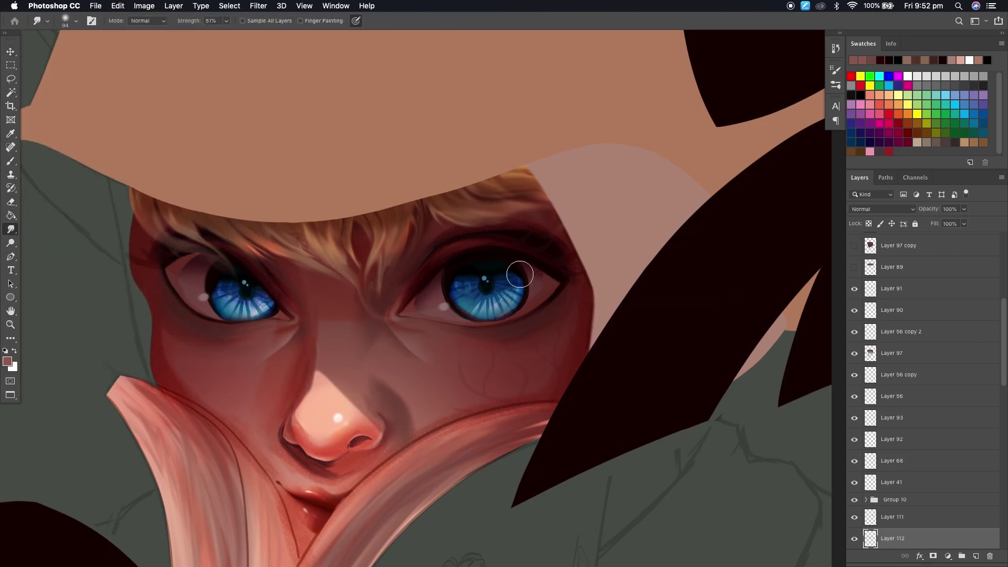
pyautogui.moveTo(396, 435)
pyautogui.mouseDown()
pyautogui.moveTo(308, 454)
pyautogui.moveTo(294, 422)
pyautogui.mouseUp()
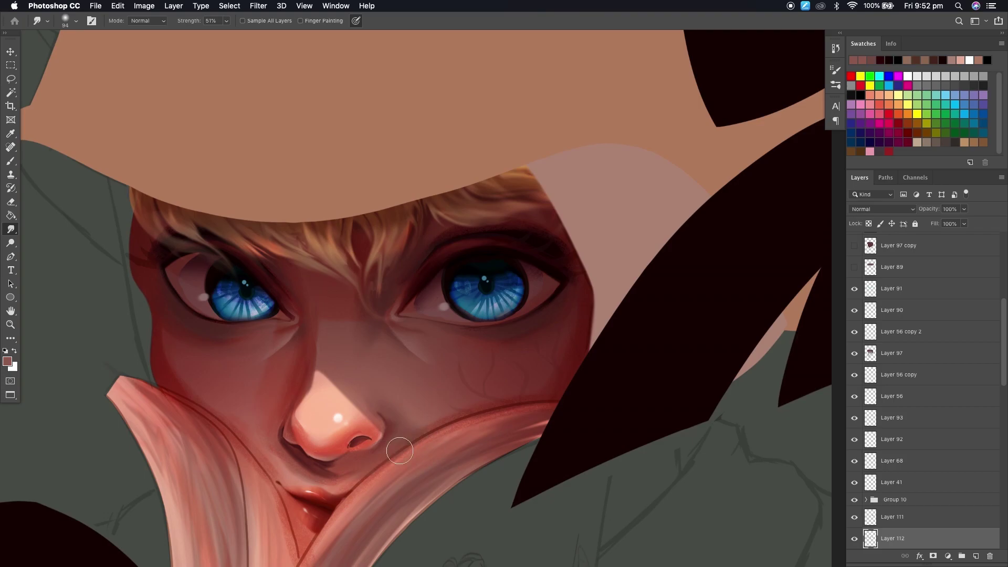
pyautogui.moveTo(165, 340); pyautogui.dragTo(176, 374)
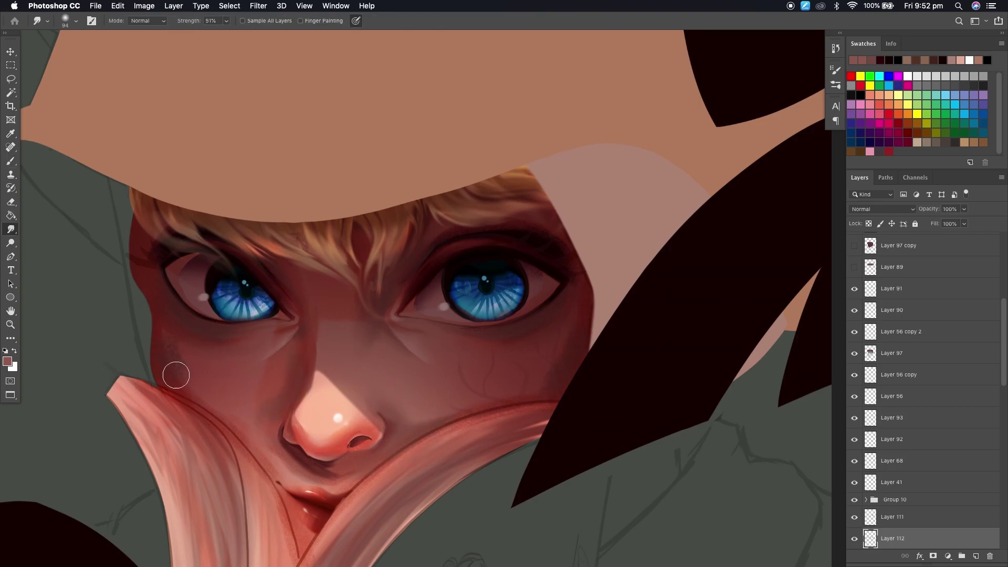
# - Tidy the shadow edges with the Eraser and zoom out to check the whole face
pyautogui.press('e')
pyautogui.press('e')
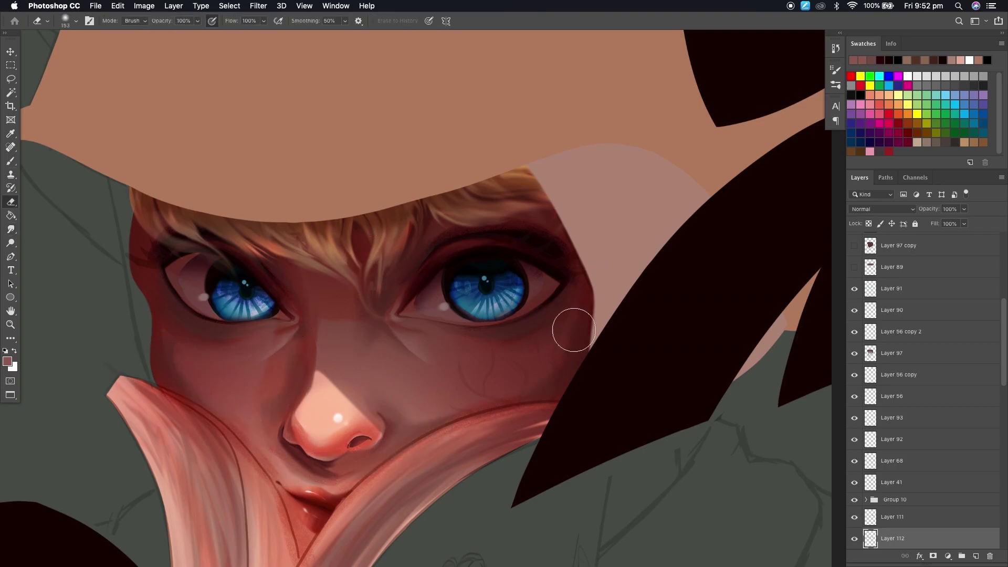
pyautogui.press('super+0')
pyautogui.press('super+plus')
pyautogui.press('r')
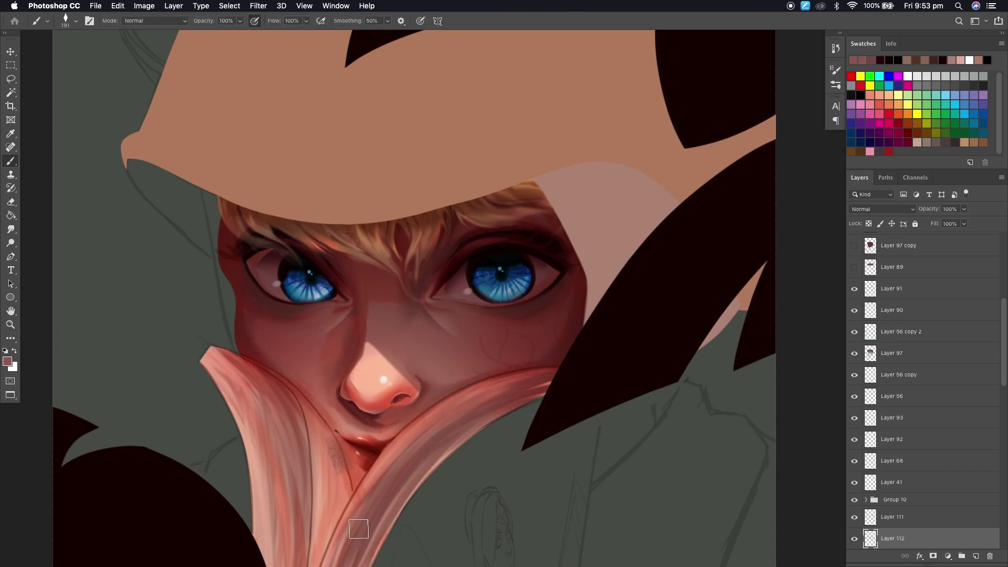
pyautogui.press('z')
pyautogui.keyDown('alt'); pyautogui.click(375, 511); pyautogui.keyUp('alt')
pyautogui.click(882, 209)
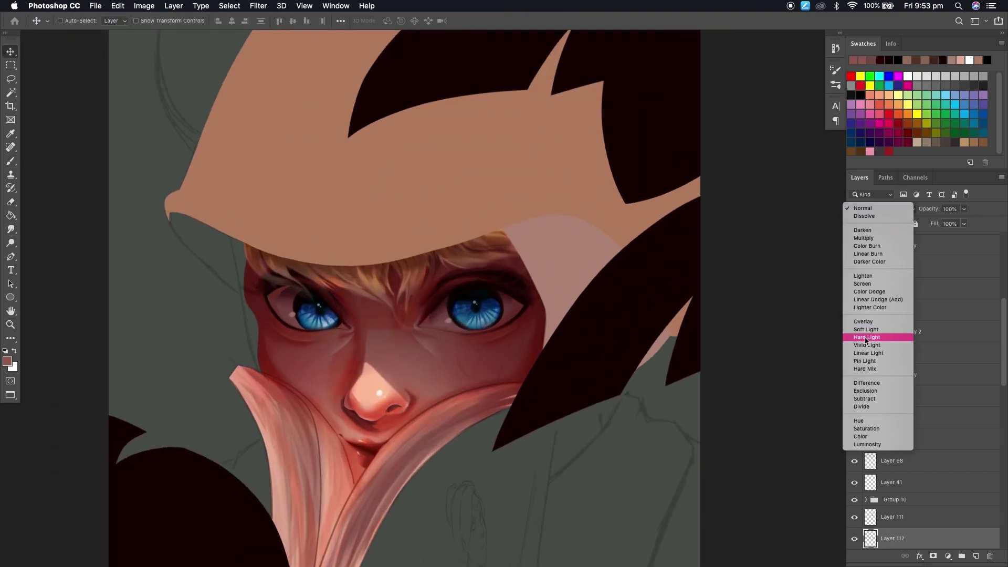
# - Keep Layer 112 at Normal blending and give it a Color Overlay in a new colour
pyautogui.press('Escape')
pyautogui.click(497, 367)
pyautogui.press('i')
pyautogui.scroll(-3, 924, 472)
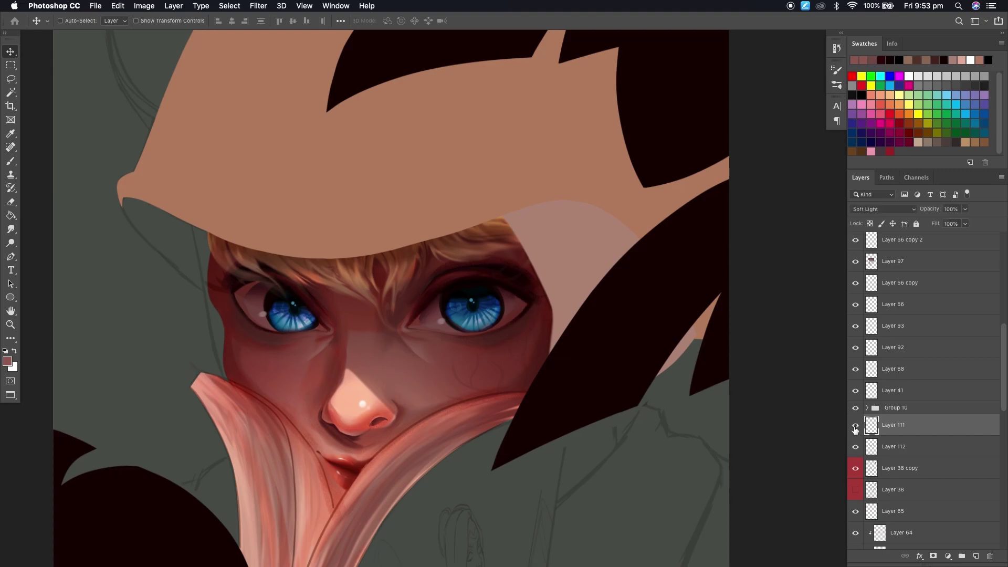
pyautogui.doubleClick(924, 446)
pyautogui.moveTo(245, 101); pyautogui.dragTo(786, 137)
pyautogui.click(832, 175)
pyautogui.moveTo(577, 274); pyautogui.dragTo(748, 236)
pyautogui.click(717, 313)
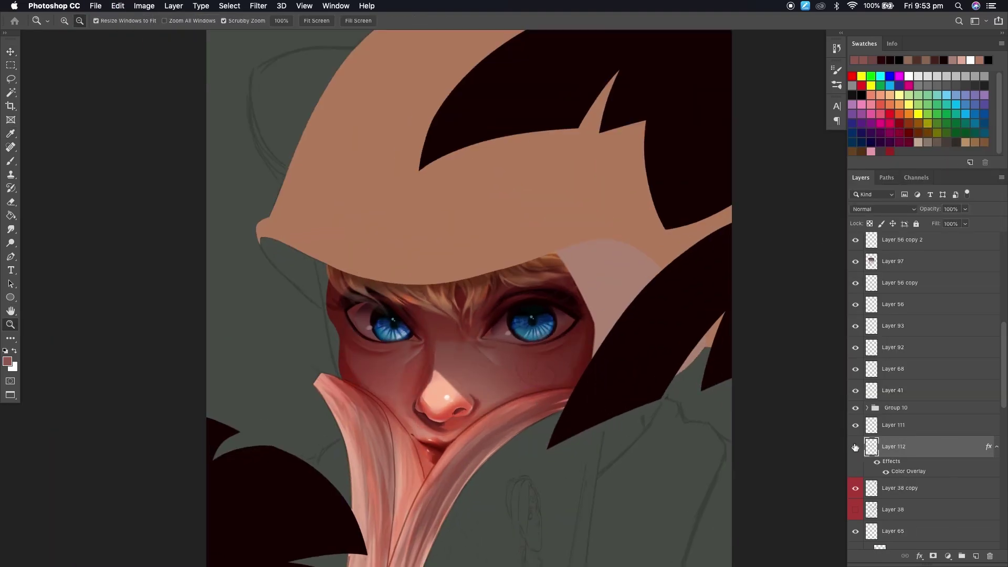
# - Paint peach highlights on the face with a larger brush, then smudge and erase them
pyautogui.press('b')
pyautogui.scroll(2, 525, 407)
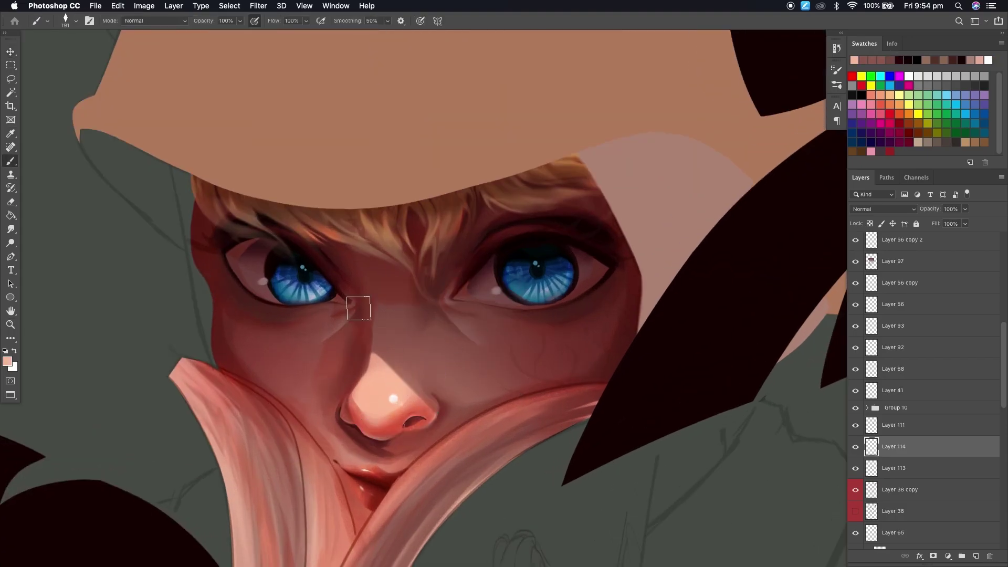
pyautogui.press(']')
pyautogui.press(']')
pyautogui.press(']')
pyautogui.press(']')
pyautogui.press(']')
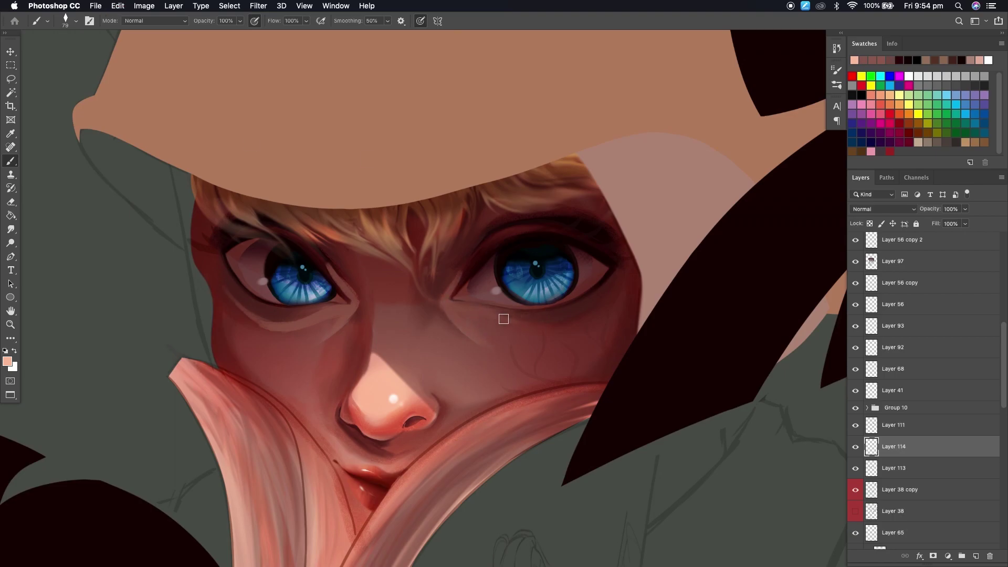
pyautogui.press('e')
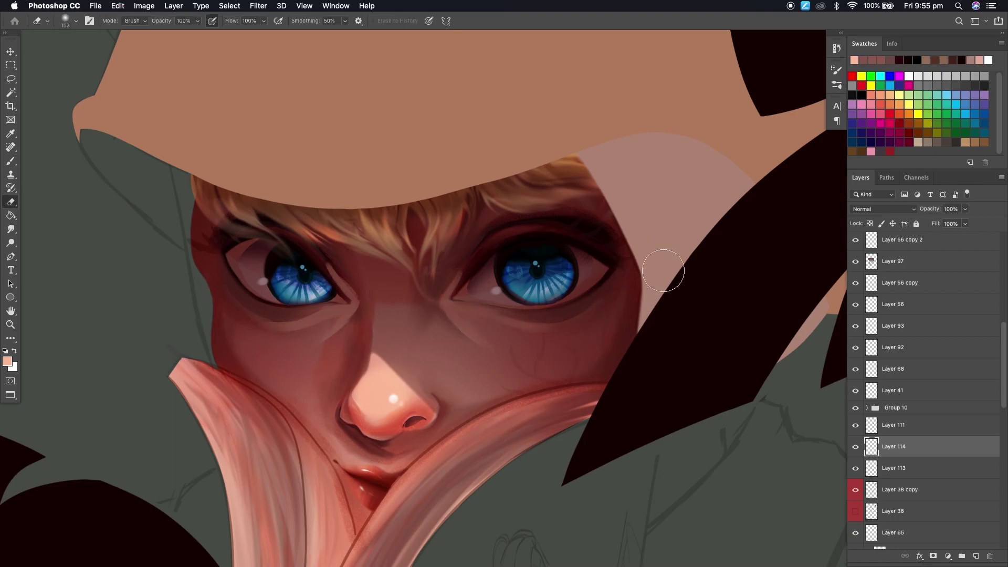
pyautogui.scroll(2, 89, 247)
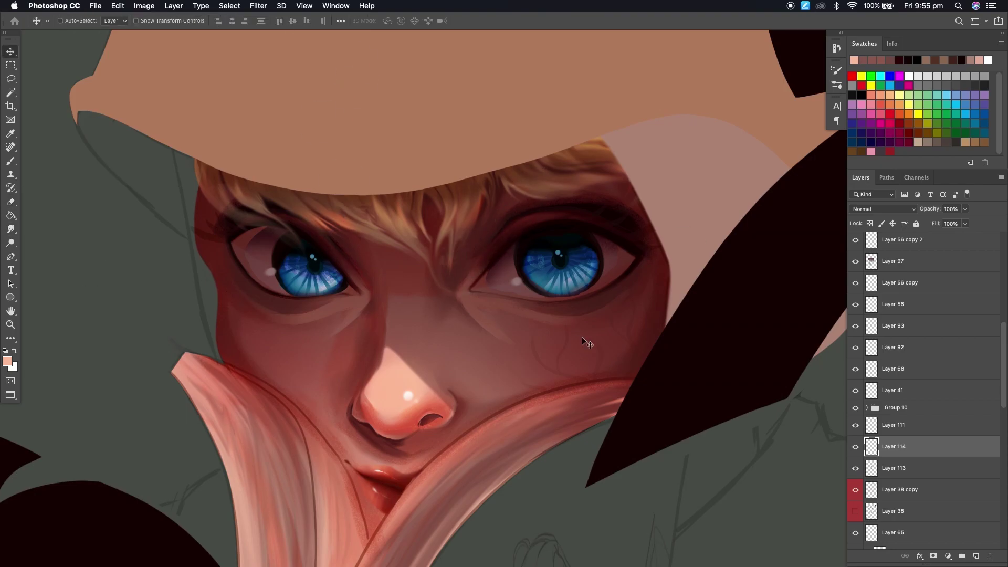
pyautogui.press('r')
pyautogui.scroll(-1, 289, 243)
pyautogui.press('e')
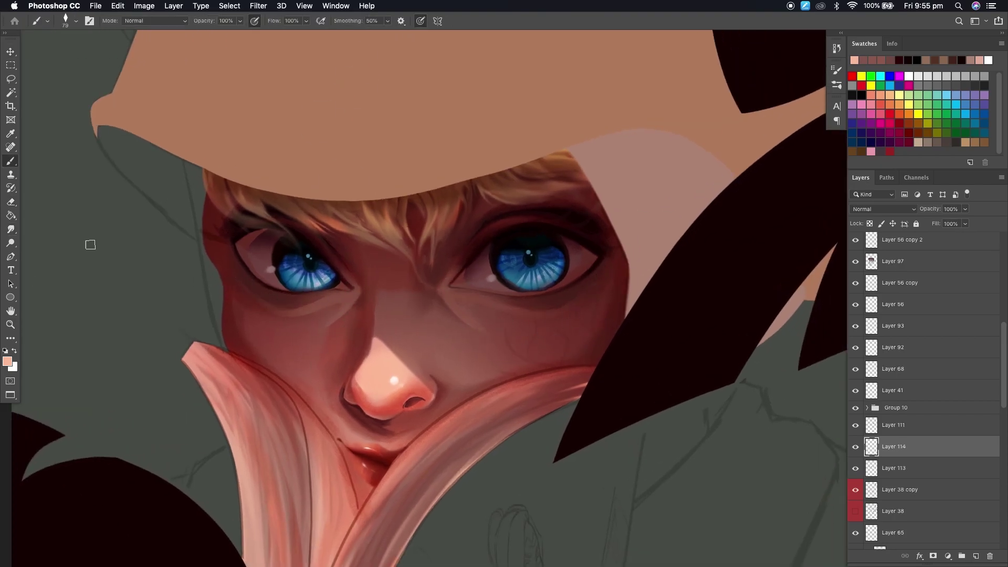
pyautogui.scroll(-3, 477, 320)
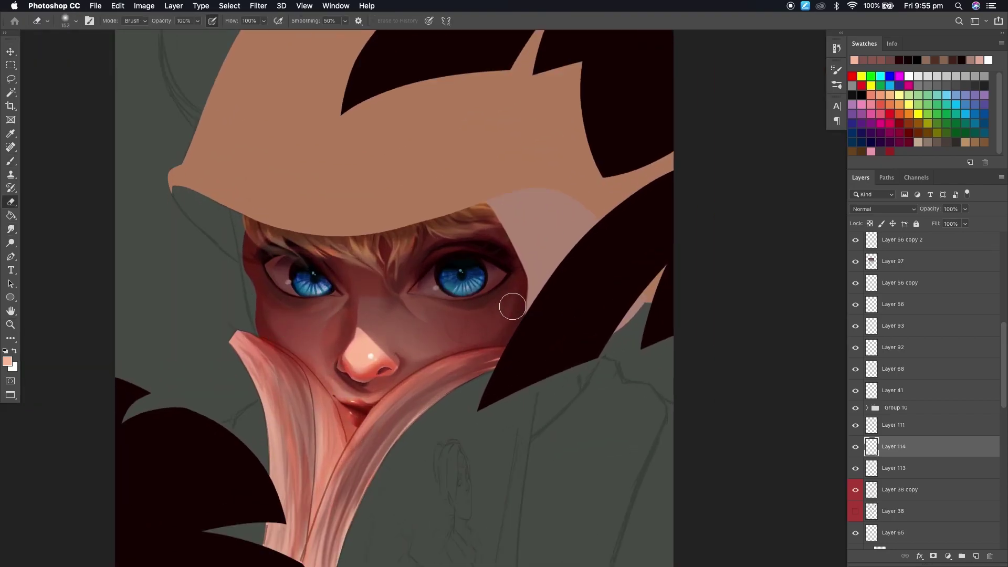
# - Keep the layer at Normal and set up a smaller brush in black
pyautogui.press('v')
pyautogui.click(884, 209)
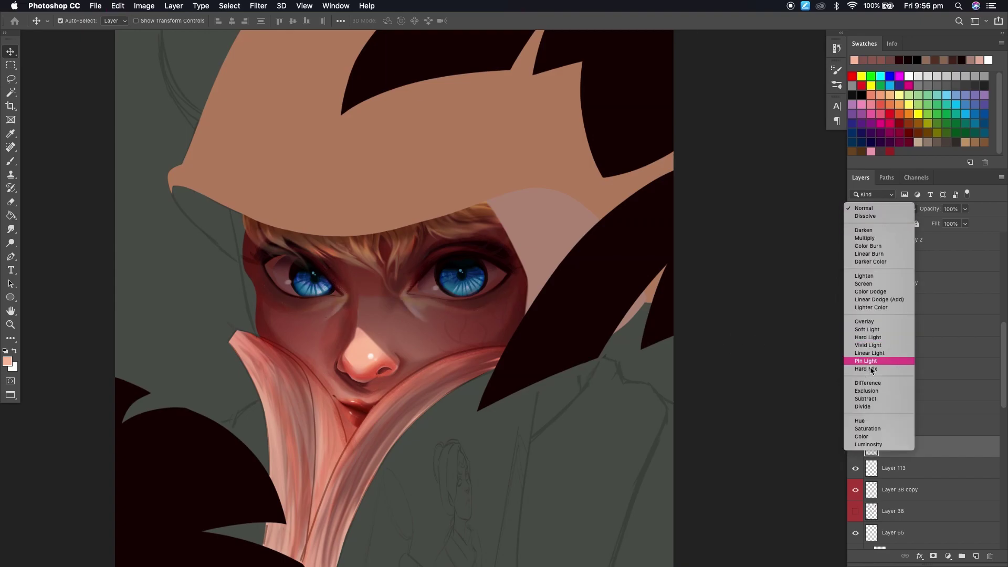
pyautogui.press('Escape')
pyautogui.press('b')
pyautogui.scroll(2, 507, 354)
pyautogui.press('[')
pyautogui.press('[')
pyautogui.press('[')
pyautogui.press('d')
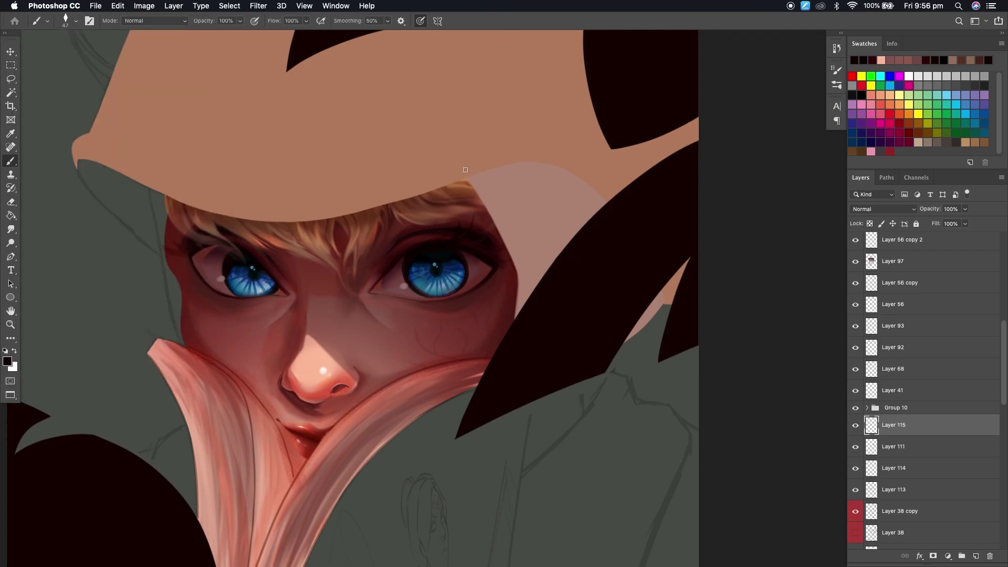
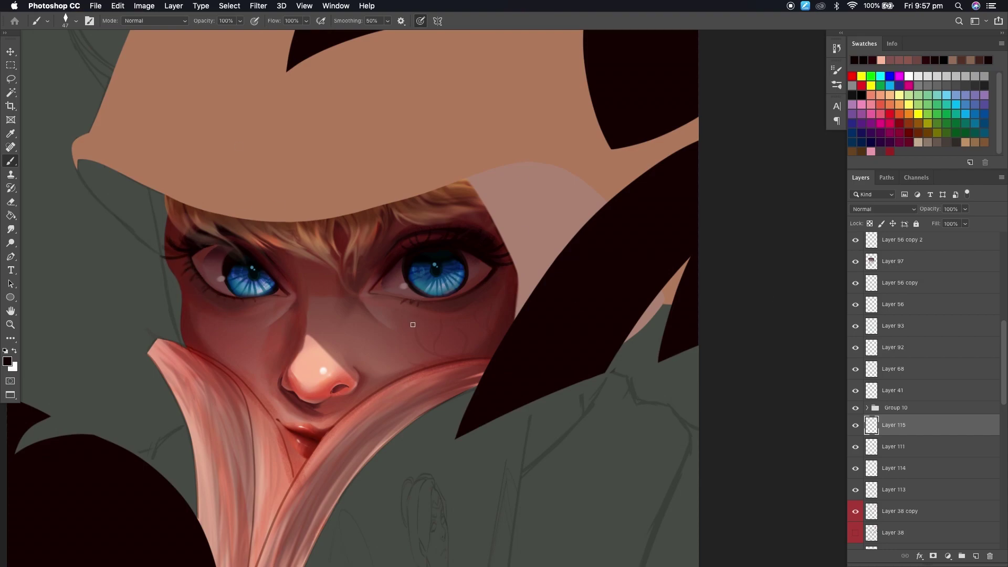
# - Select the Layer 38 copy layer to work on, ready for erasing
pyautogui.click(11, 229)
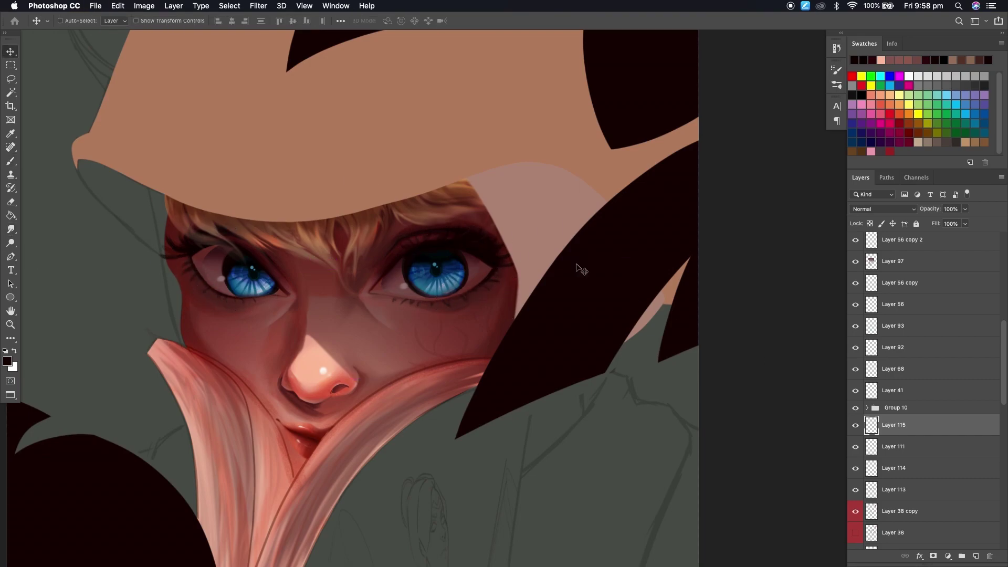
pyautogui.keyDown('super'); pyautogui.click(580, 286); pyautogui.keyUp('super')
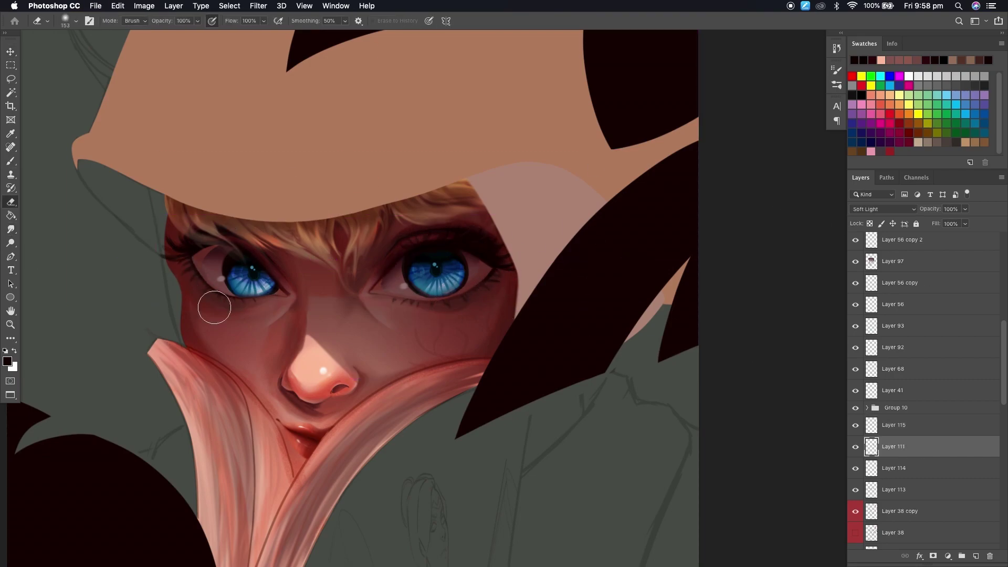
pyautogui.keyDown('super'); pyautogui.click(285, 292); pyautogui.keyUp('super')
pyautogui.keyDown('super'); pyautogui.click(305, 438); pyautogui.keyUp('super')
pyautogui.press('e')
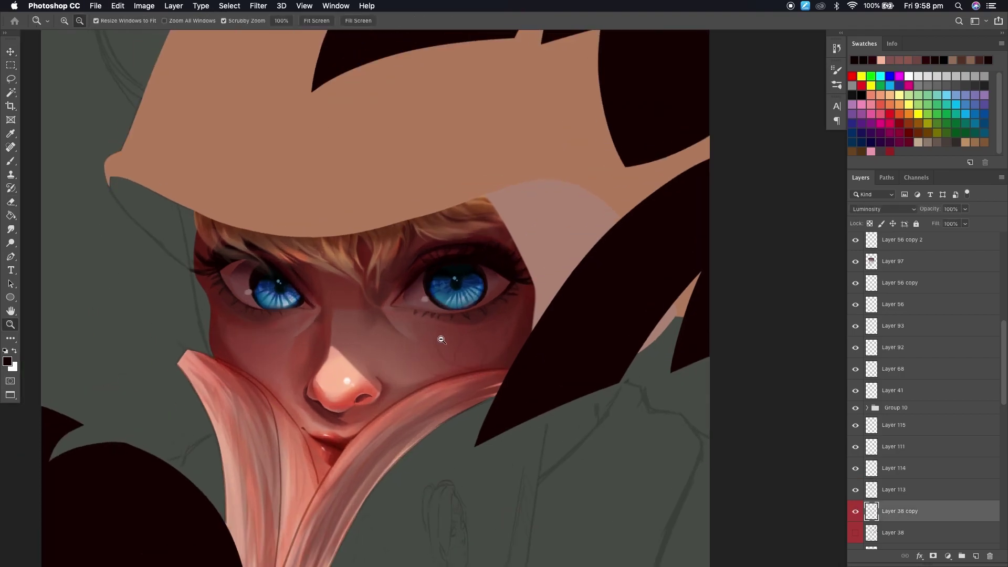
# - On a new layer, paint fine dark lower lashes under the left eye's outer corner
pyautogui.hotkey('alt', ']')
pyautogui.press('b')
pyautogui.rightClick(236, 260)
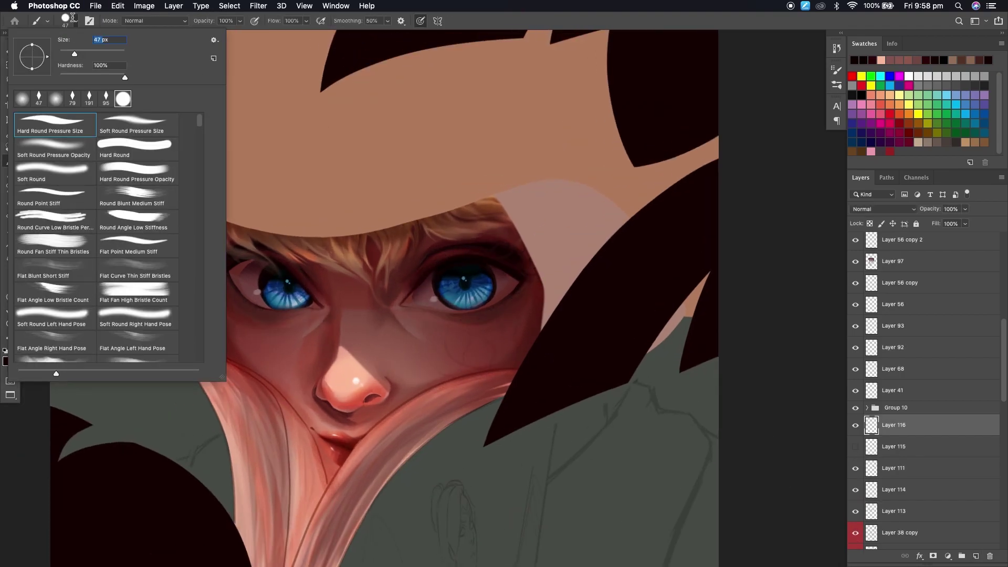
pyautogui.press('Escape')
pyautogui.moveTo(240, 289); pyautogui.dragTo(229, 299)
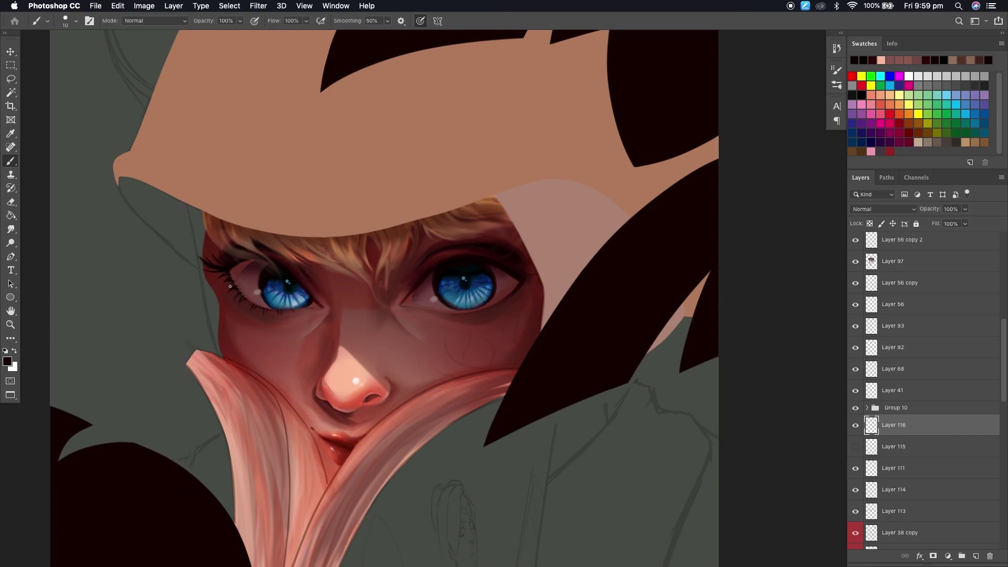
# - Soften the lashes with alternating smudging and brushing, then zoom out to view the painting
pyautogui.press('r')
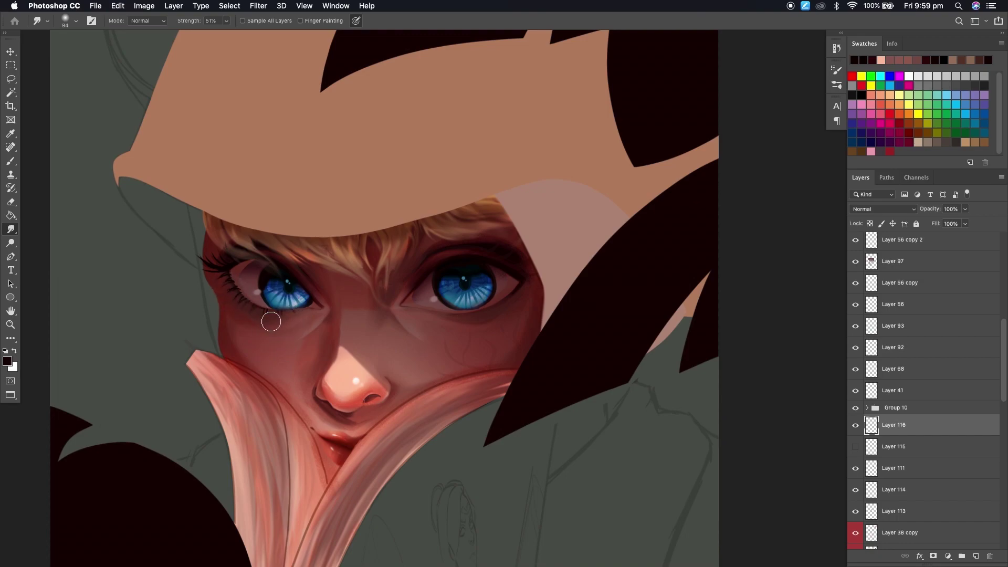
pyautogui.press('b')
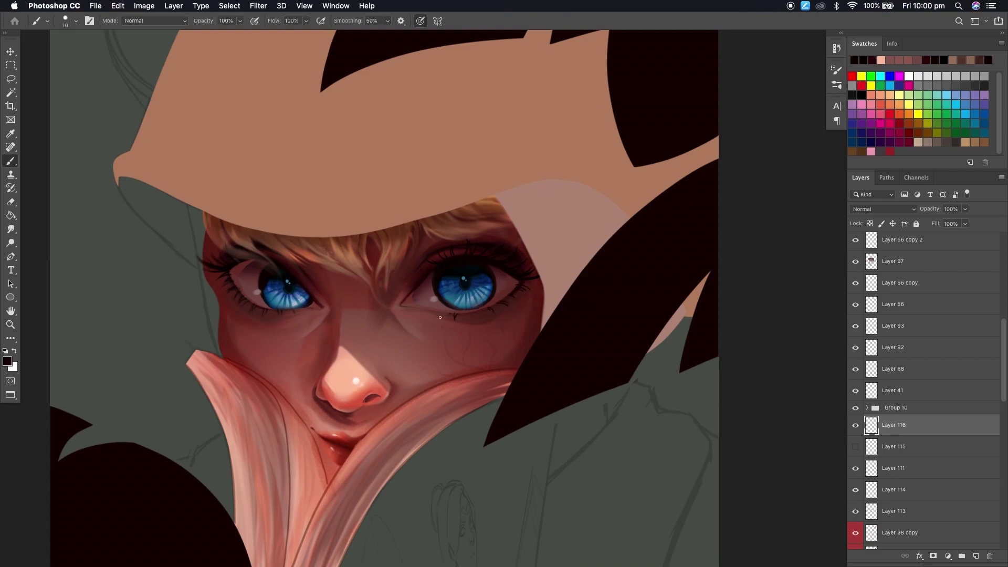
pyautogui.press('r')
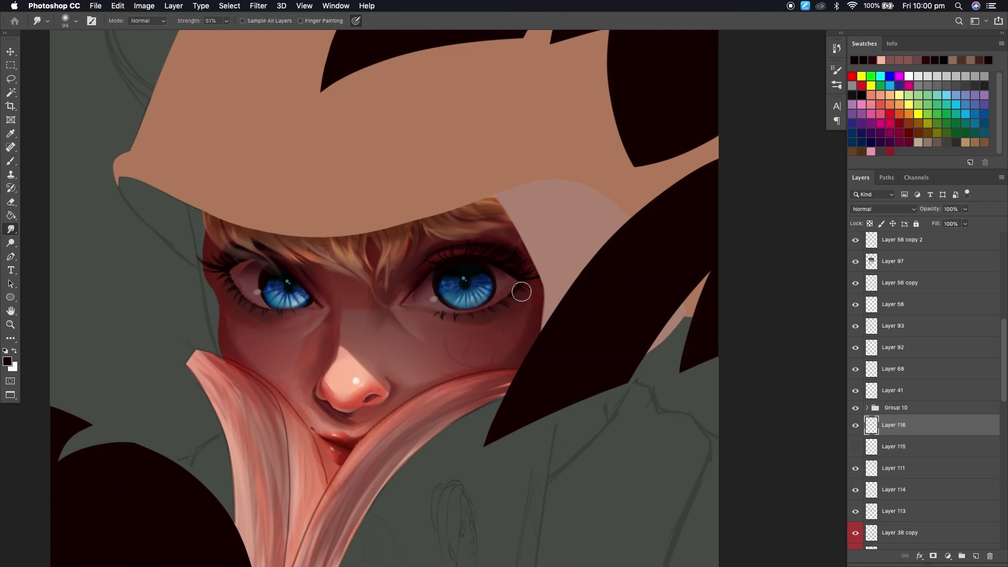
pyautogui.press('z')
pyautogui.press('super+minus')
pyautogui.scroll(5, 897, 381)
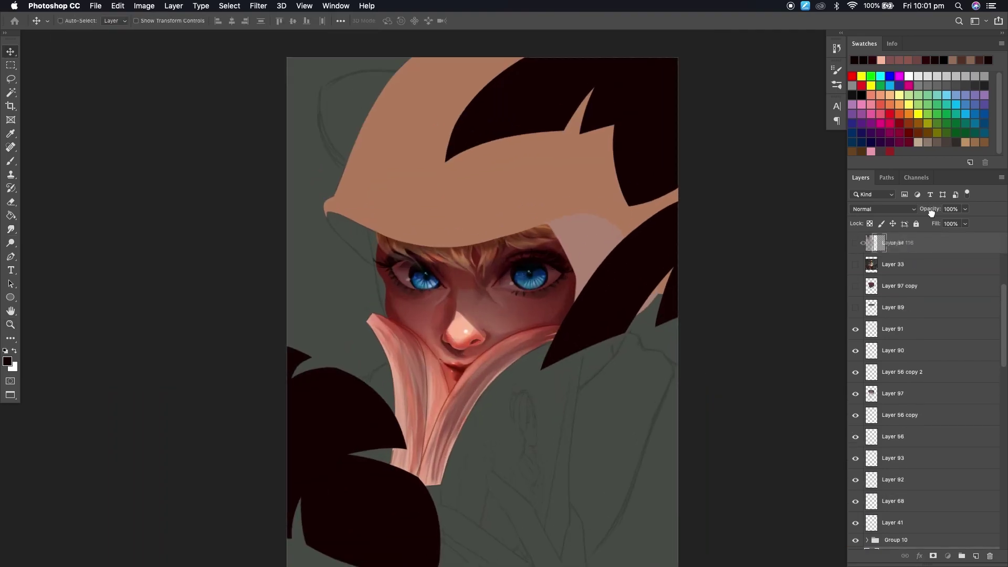
# - Move Layer 116 up the stack to sit under Layer 100
pyautogui.press('super+plus')
pyautogui.press('super+plus')
pyautogui.moveTo(892, 524); pyautogui.dragTo(892, 315)
pyautogui.press('super+minus')
pyautogui.press('r')
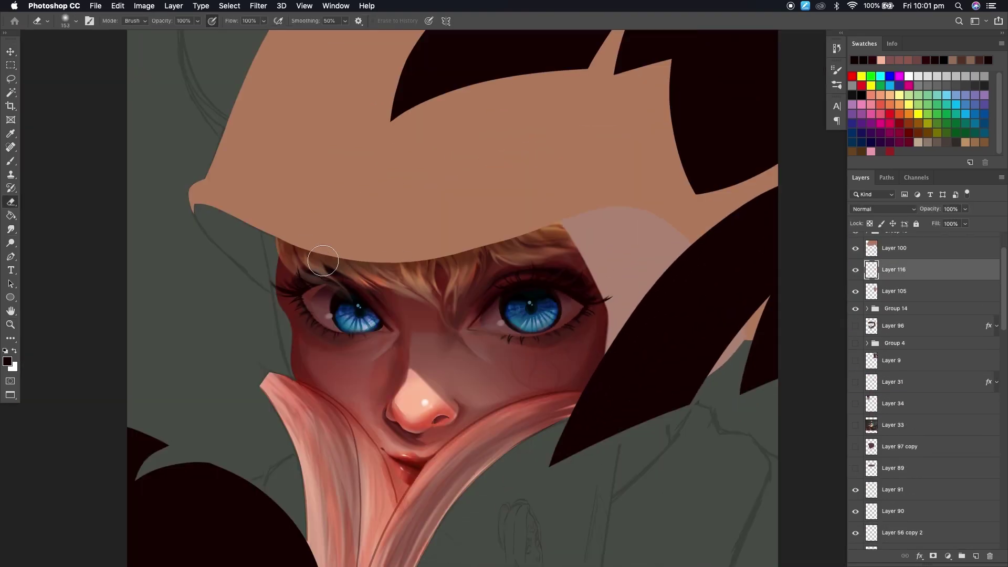
pyautogui.press('z')
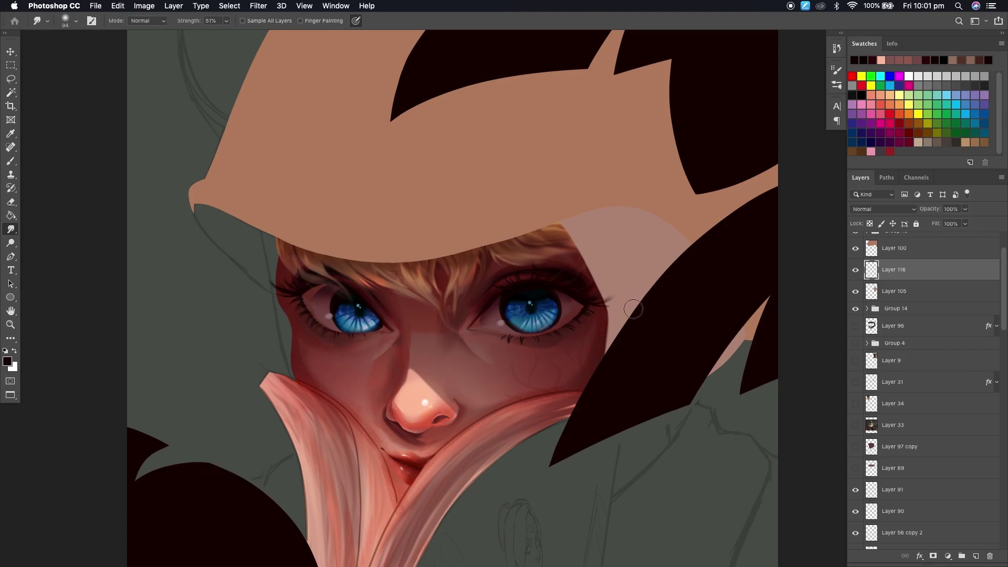
pyautogui.keyDown('alt'); pyautogui.click(569, 371); pyautogui.keyUp('alt')
# - On a new Layer 117, paint and smudge detail into the eyes at close zoom
pyautogui.press('super+plus')
pyautogui.scroll(-5, 898, 381)
pyautogui.click(893, 432)
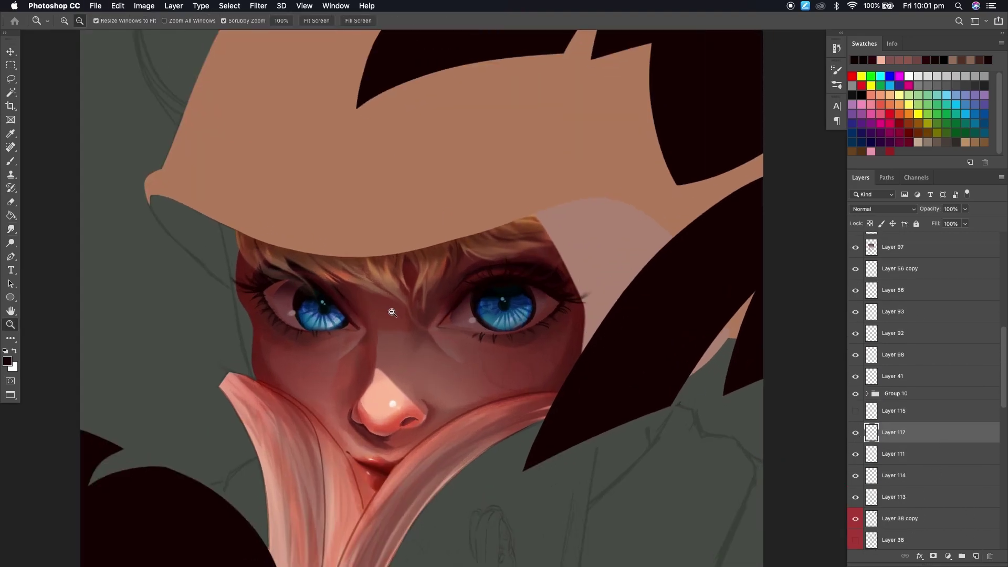
pyautogui.press('super+plus')
pyautogui.press('b')
pyautogui.press('r')
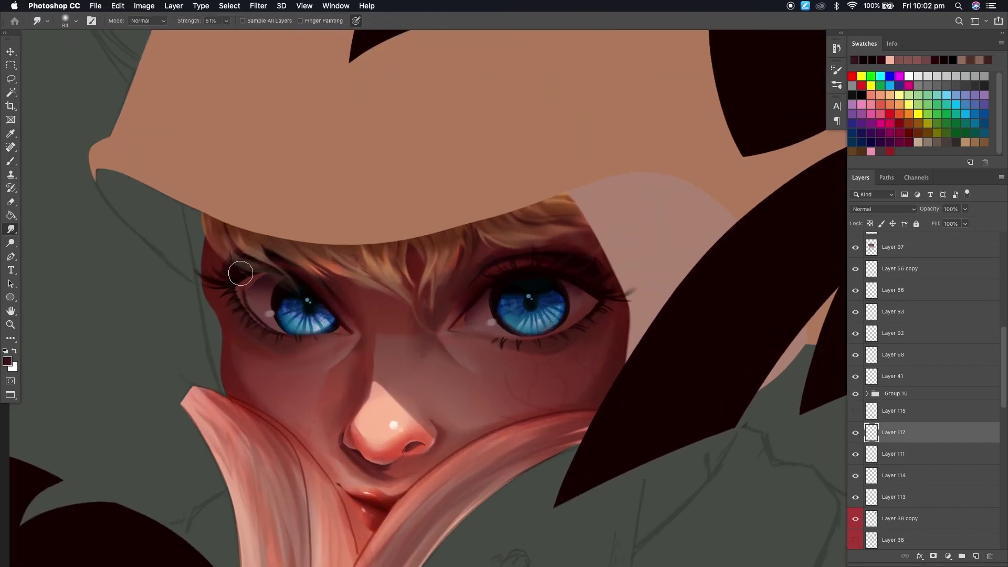
pyautogui.press('b')
pyautogui.press('super+plus')
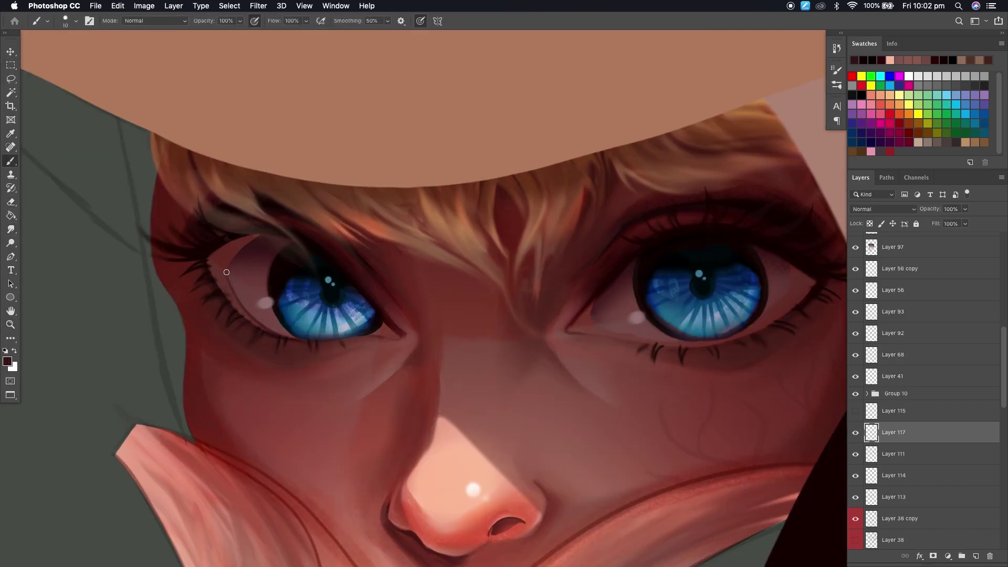
pyautogui.press('r')
pyautogui.press('b')
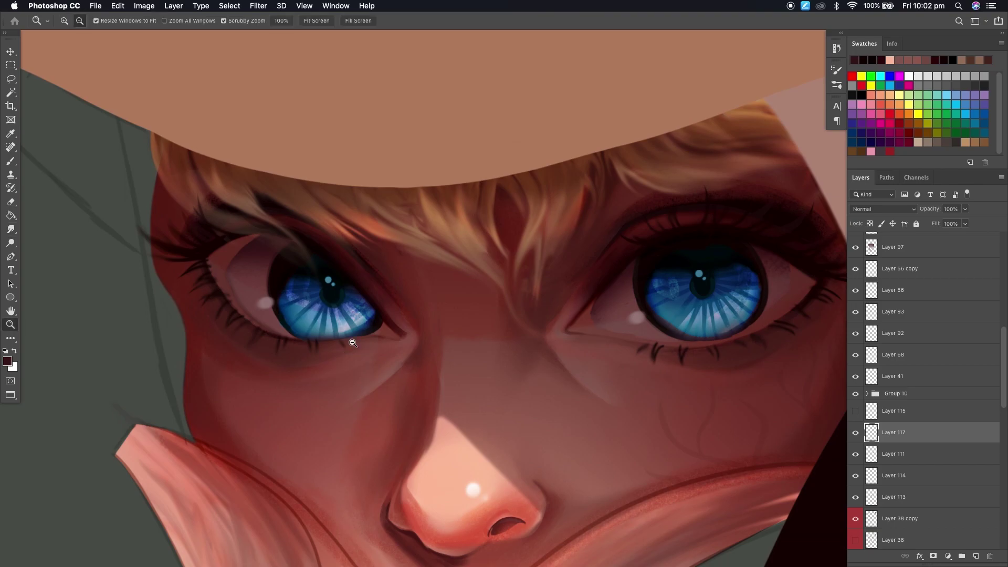
# - Keep smudging the lash and iris paint to blend it into the eyes
pyautogui.scroll(-3, 469, 341)
pyautogui.scroll(2, 417, 354)
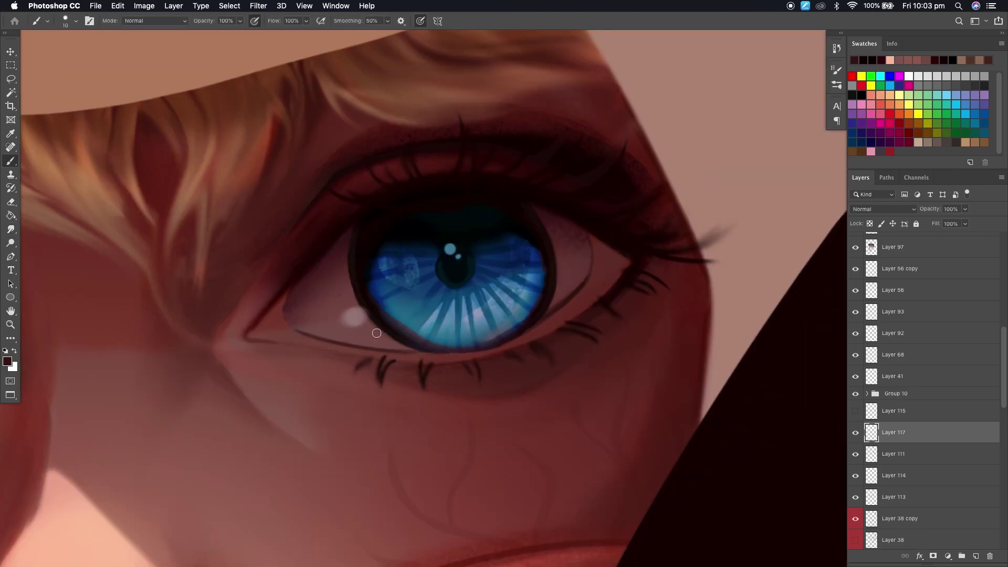
pyautogui.scroll(-3, 418, 354)
pyautogui.scroll(2, 441, 327)
pyautogui.press('r')
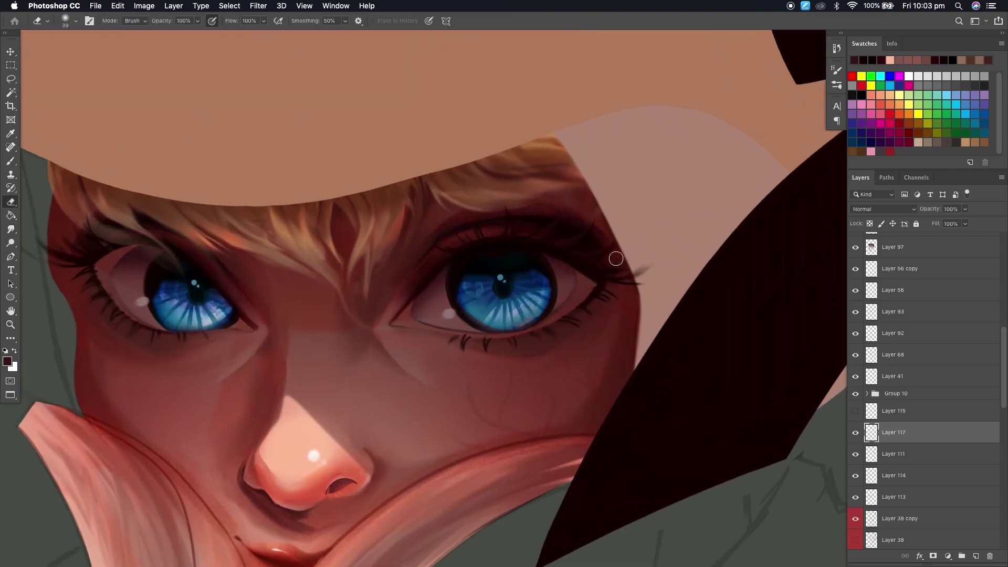
pyautogui.scroll(-3, 603, 278)
pyautogui.press('v')
# - Add Layer 118 above Layer 117 and choose a brush tip for it
pyautogui.click(978, 557)
pyautogui.press('b')
pyautogui.rightClick(307, 304)
pyautogui.press('Escape')
pyautogui.press('v')
pyautogui.scroll(-1, 404, 409)
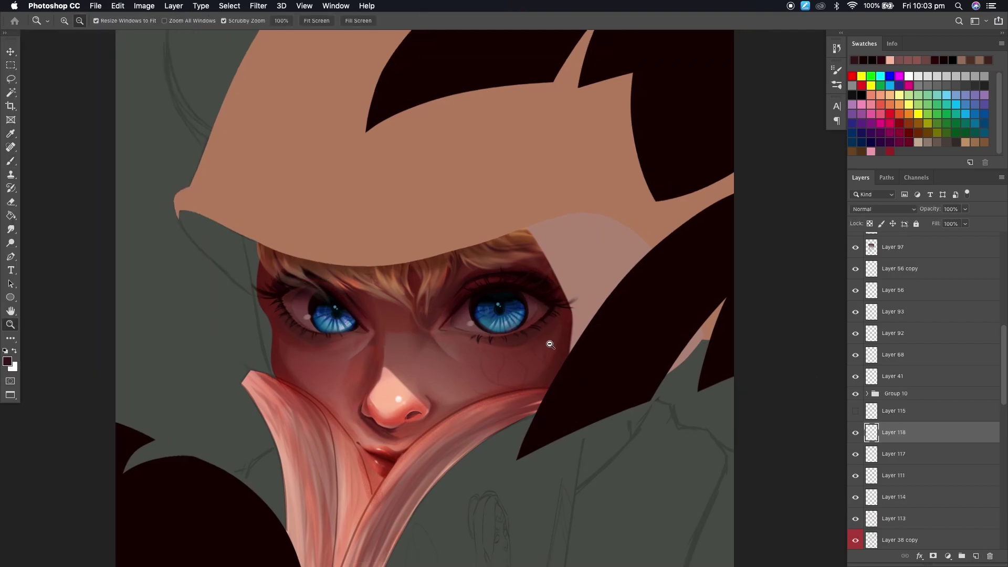
pyautogui.scroll(-1, 560, 322)
pyautogui.scroll(1, 518, 353)
pyautogui.scroll(1, 644, 422)
# - Zoom in closer on the face and make Group 16 visible
pyautogui.scroll(-1, 529, 331)
pyautogui.press('z')
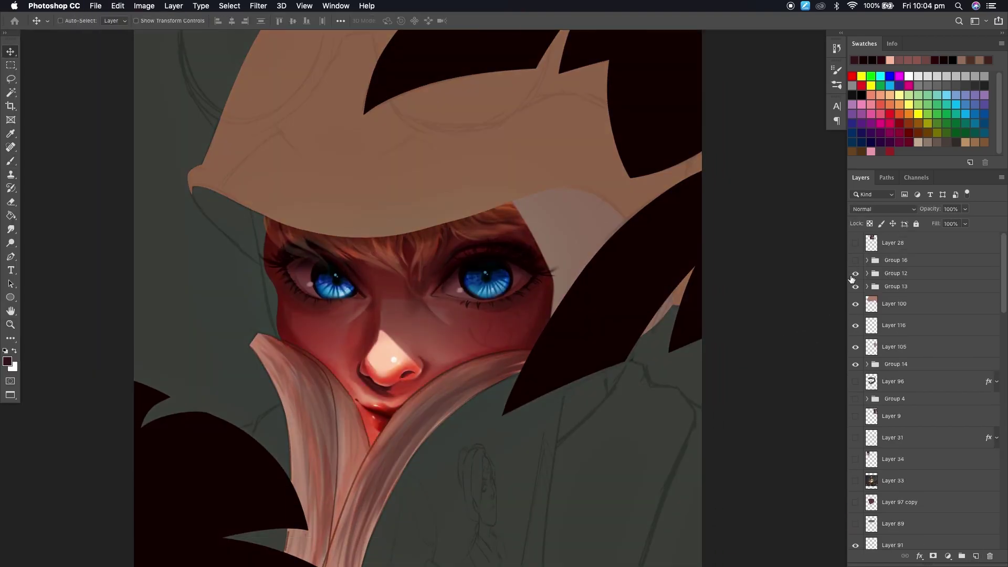
pyautogui.click(529, 331)
pyautogui.click(855, 260)
pyautogui.press('v')
pyautogui.scroll(-5, 889, 289)
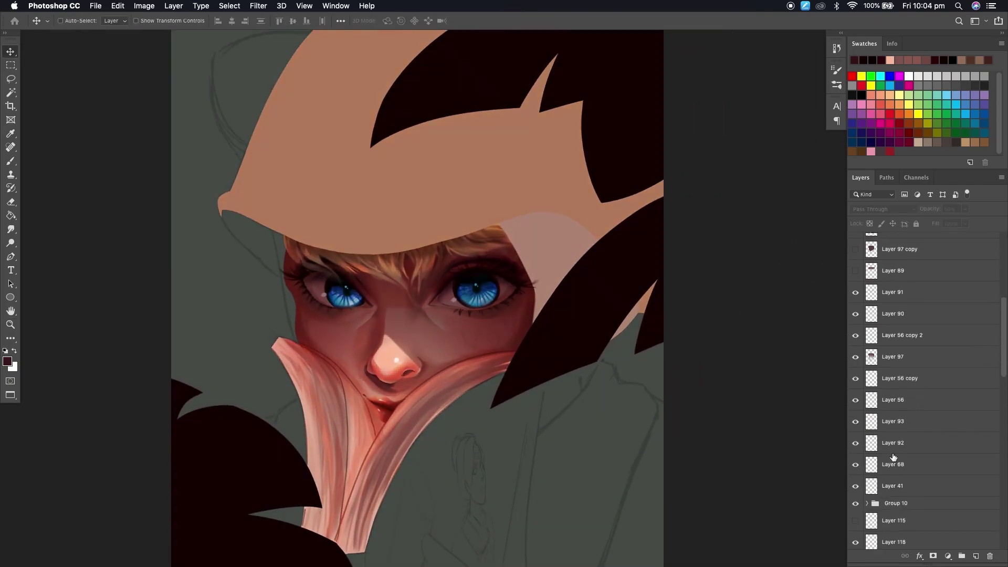
# - Adjust the colour of Layer 113's Color Overlay effect
pyautogui.doubleClick(908, 418)
pyautogui.click(832, 171)
pyautogui.press('Return')
pyautogui.press('Return')
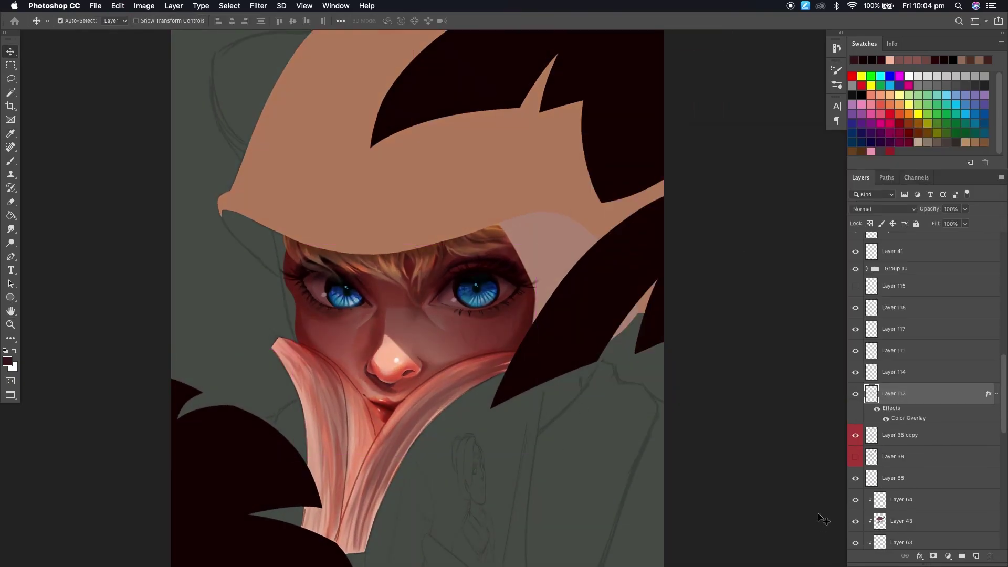
pyautogui.doubleClick(909, 418)
pyautogui.press('Return')
pyautogui.press('Return')
# - Add a new layer above Layer 113, set it to Color Dodge and paint glow
pyautogui.hotkey('ctrl', 'shift', 'alt', 'n')
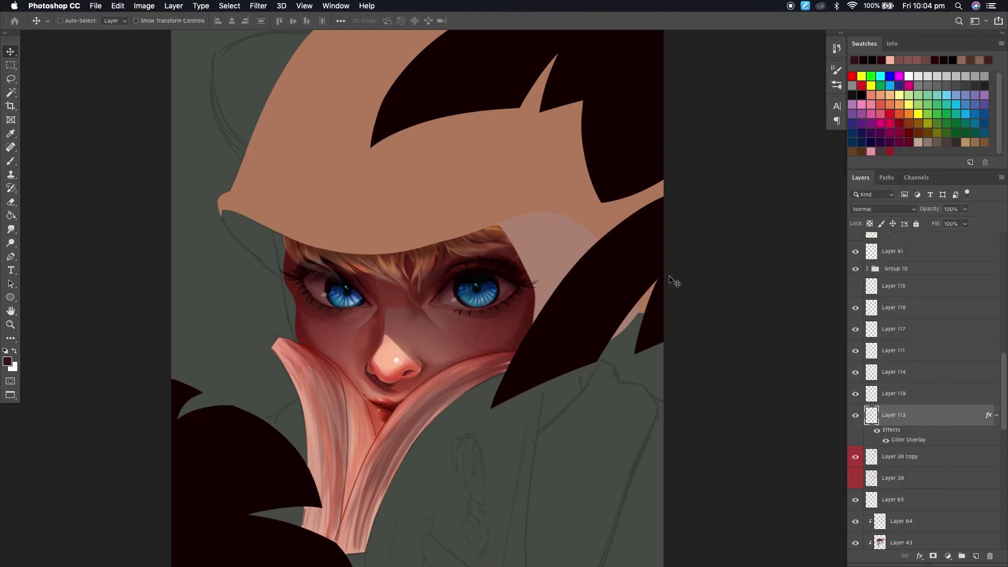
pyautogui.press('b')
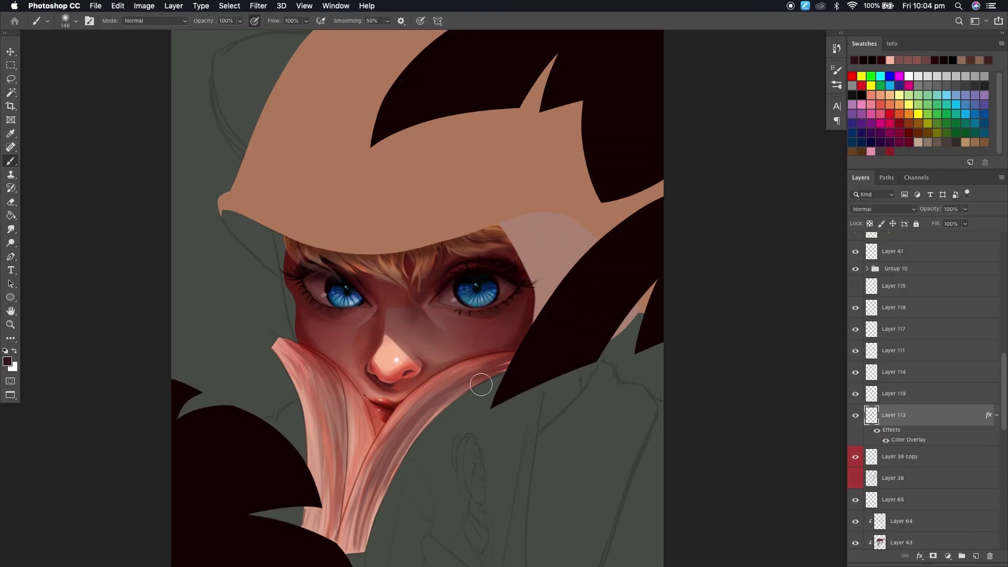
pyautogui.press('e')
pyautogui.press('v')
pyautogui.press('super+t')
pyautogui.press('Return')
pyautogui.press('b')
pyautogui.press('[')
pyautogui.press('[')
pyautogui.press('[')
pyautogui.click(883, 209)
pyautogui.click(886, 292)
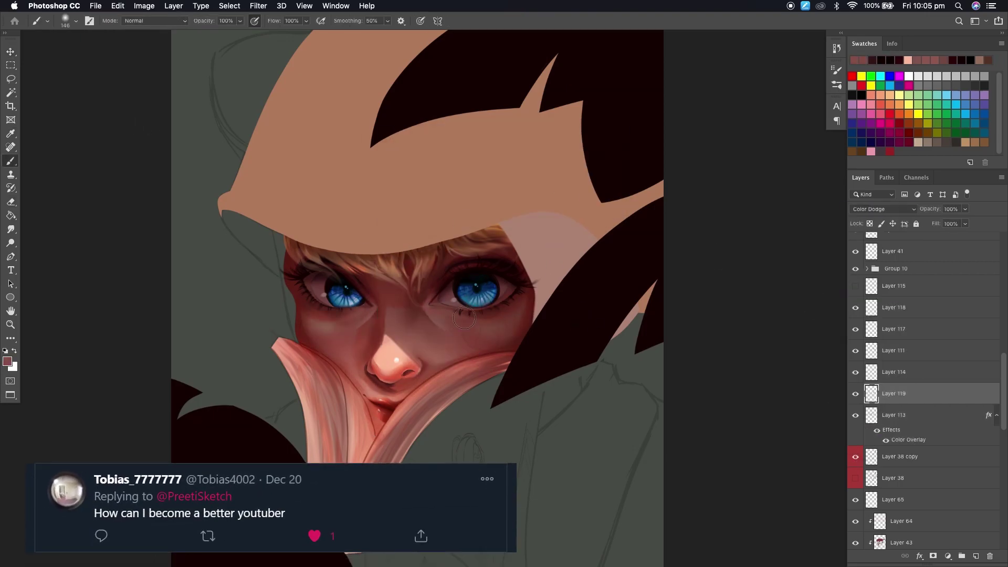
pyautogui.press('e')
pyautogui.press('b')
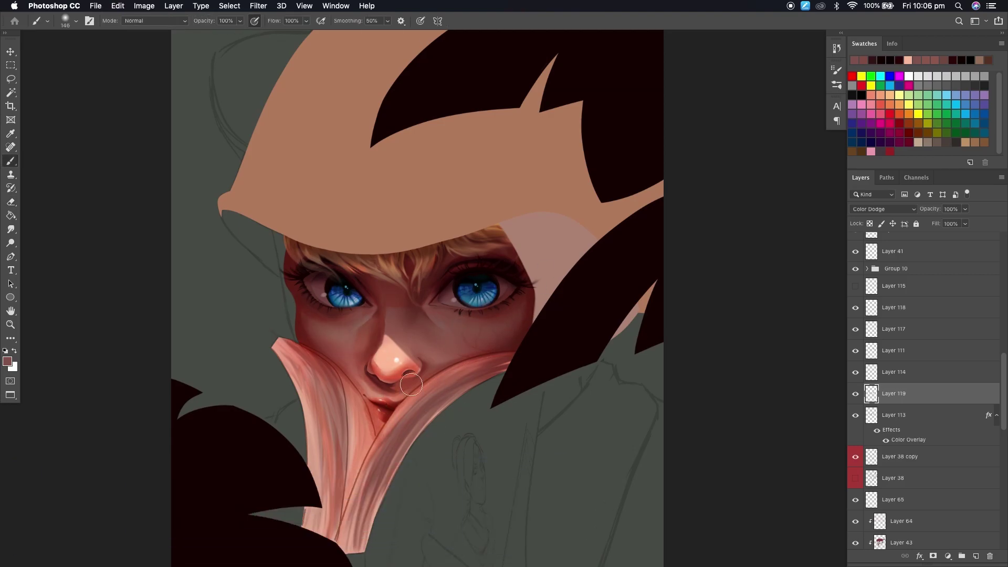
# - On a new layer, sample the eye's blue and use a 20 px brush and 82% smudge strength
pyautogui.press('.')
pyautogui.hotkey('ctrl', 'shift', 'alt', 'n')
pyautogui.click(76, 21)
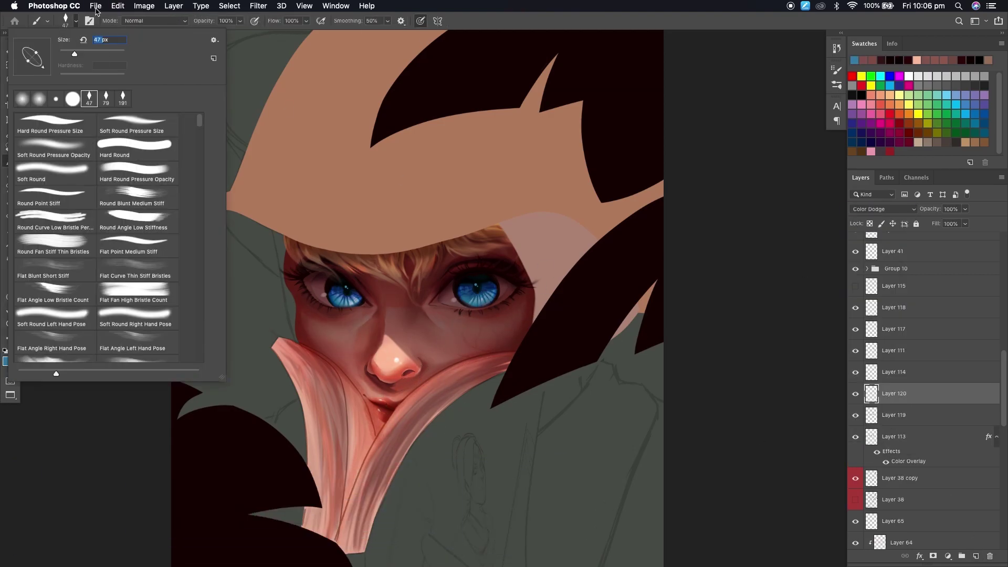
pyautogui.write('20')
pyautogui.press('Return')
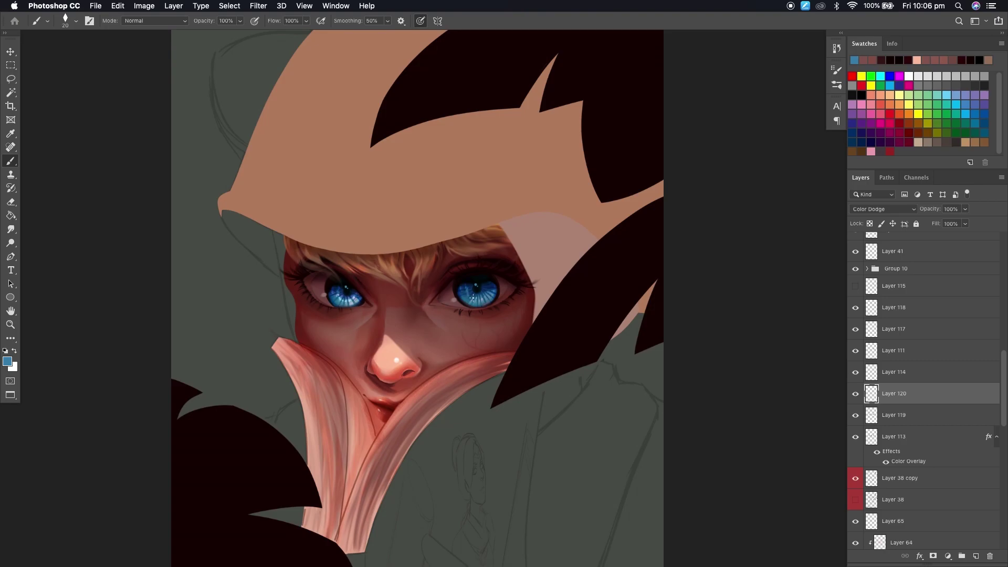
pyautogui.click(11, 229)
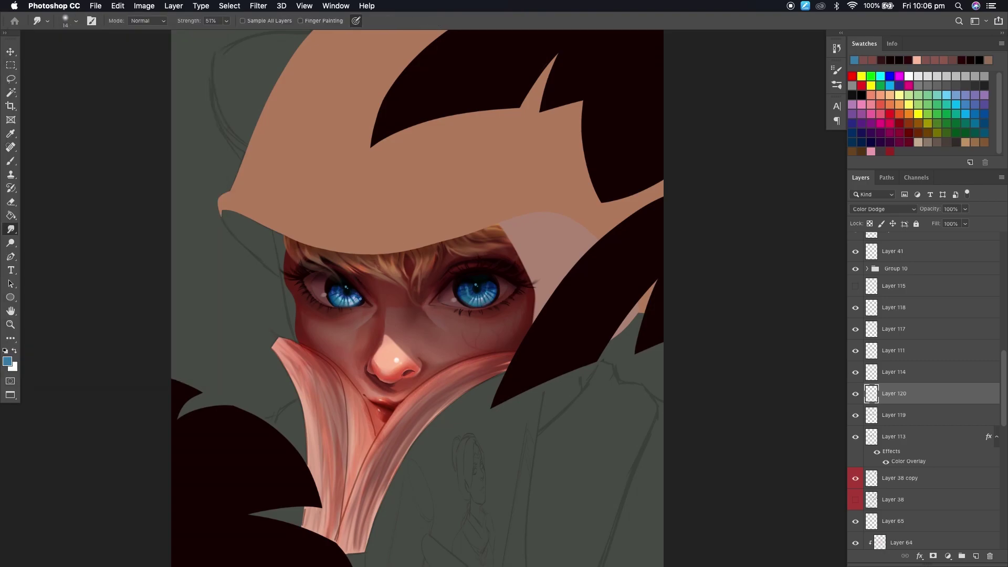
pyautogui.moveTo(239, 36); pyautogui.dragTo(243, 33)
# - Duplicate Layer 120 and add another layer for brushing and smudging glow
pyautogui.press('b')
pyautogui.hotkey('ctrl', 'j')
pyautogui.click(975, 556)
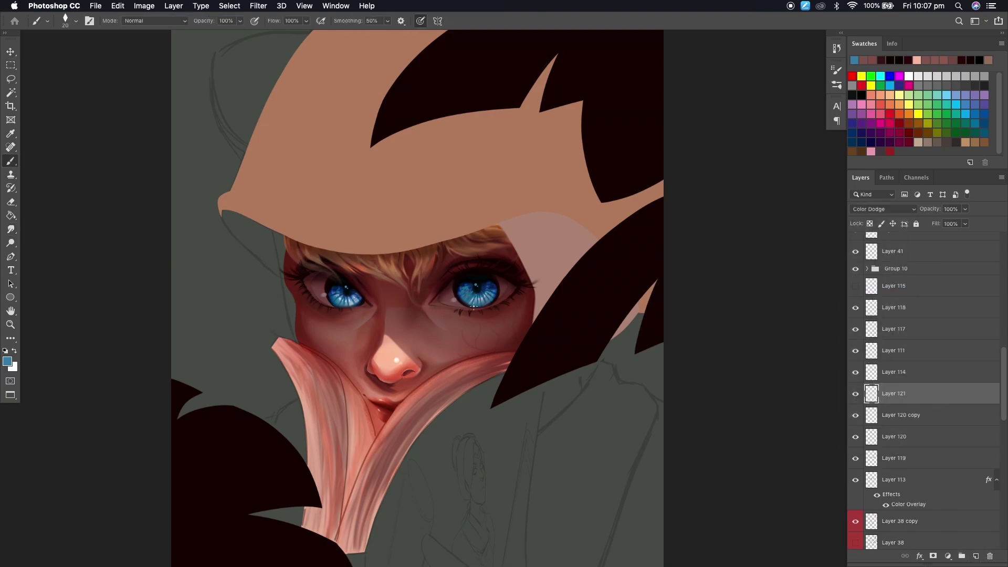
pyautogui.press('r')
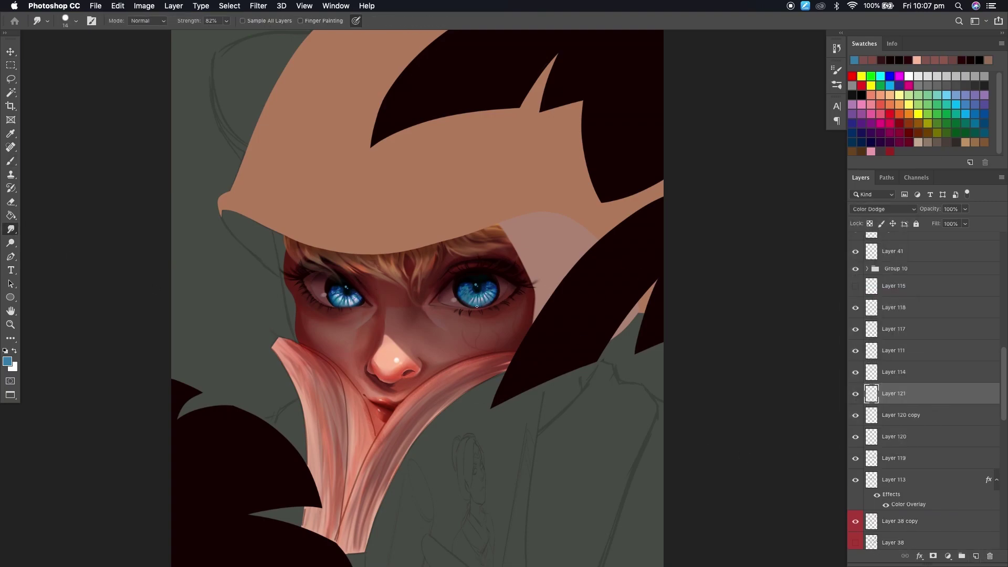
pyautogui.scroll(1, 476, 290)
# - Add Layer 122 in Color Dodge mode and move it down the layer stack
pyautogui.hotkey('ctrl', 'shift', 'alt', 'n')
pyautogui.press('b')
pyautogui.click(883, 209)
pyautogui.click(883, 282)
pyautogui.click(884, 209)
pyautogui.click(883, 209)
pyautogui.press('v')
pyautogui.moveTo(887, 393)
pyautogui.mouseDown()
pyautogui.moveTo(880, 246)
pyautogui.moveTo(880, 359)
pyautogui.mouseUp()
pyautogui.hotkey('ctrl', 'shift', '[')
pyautogui.click(883, 209)
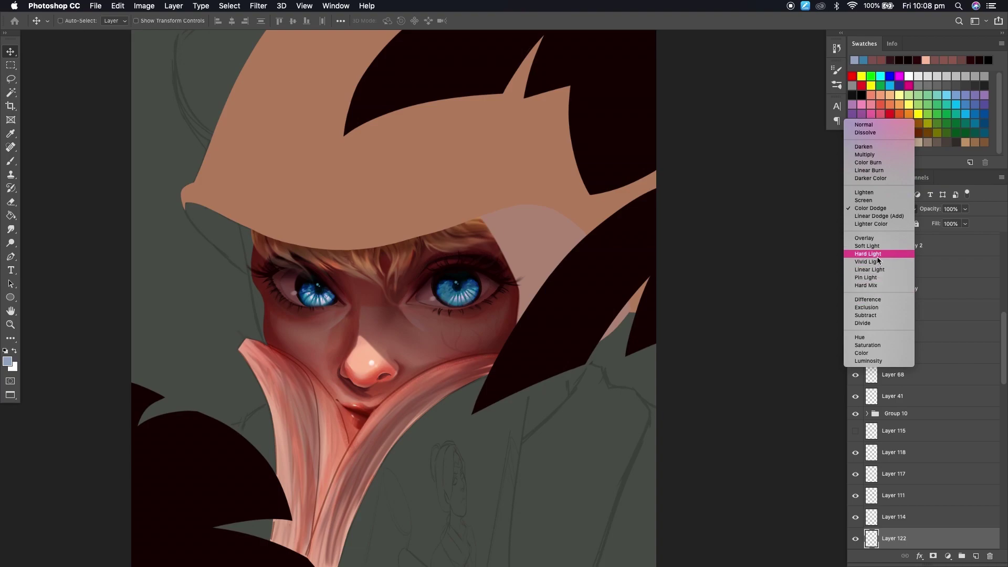
pyautogui.press('Escape')
# - Copy a lassoed eye area onto Layer 123 and set it to Color Dodge
pyautogui.press('e')
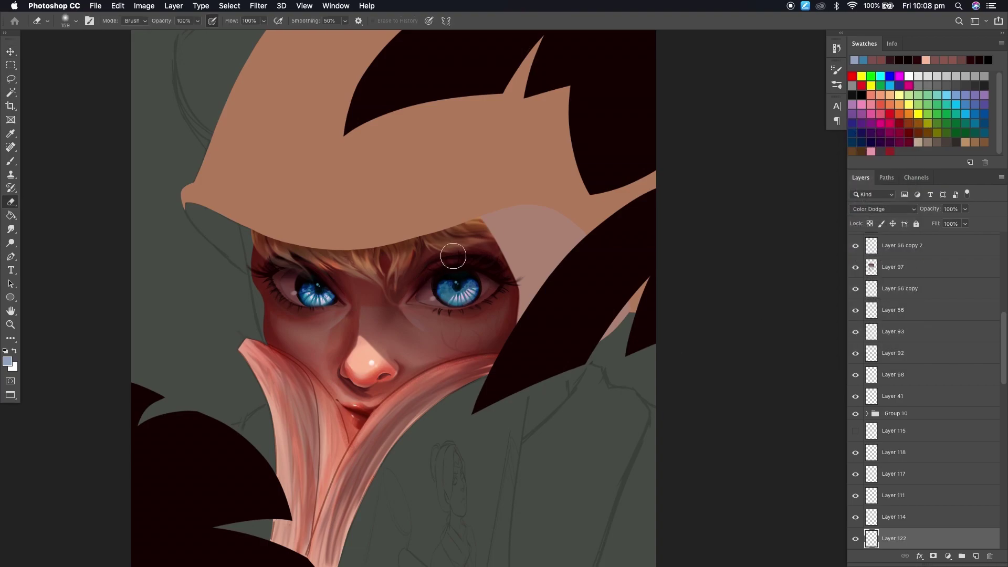
pyautogui.scroll(-4, 892, 367)
pyautogui.press('l')
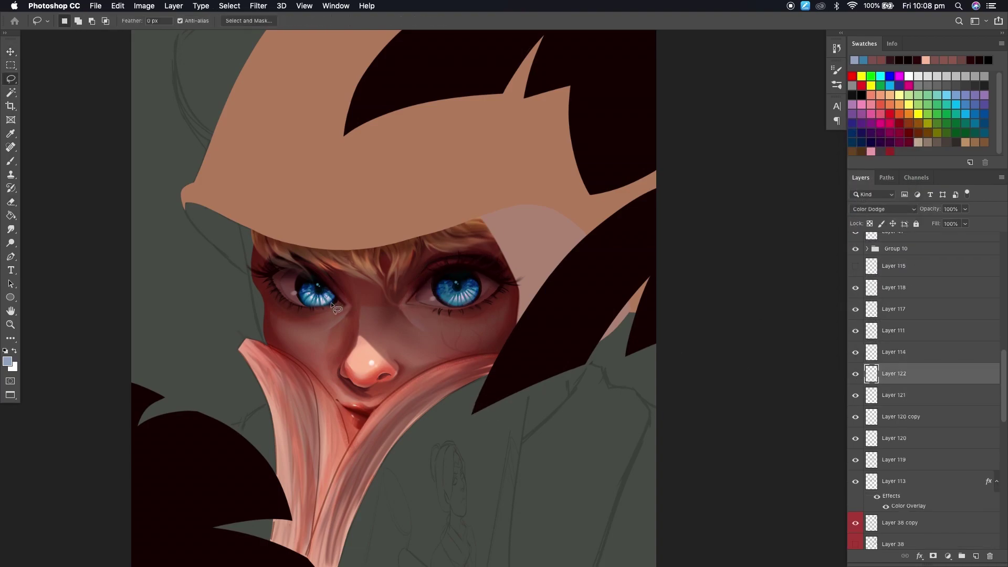
pyautogui.hotkey('ctrl', 'c')
pyautogui.hotkey('ctrl', 'v')
pyautogui.press('v')
pyautogui.click(884, 209)
pyautogui.click(869, 289)
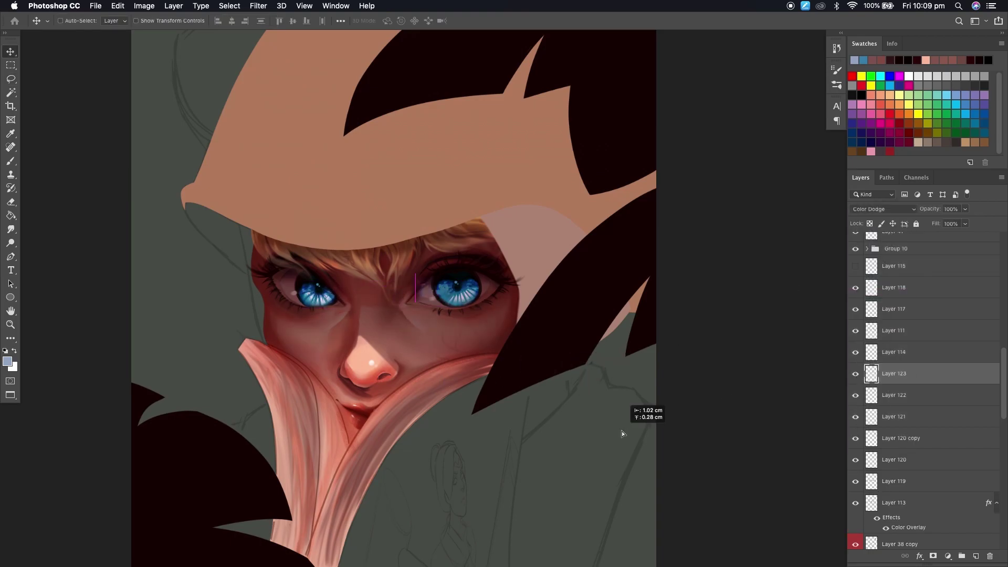
# - Lasso the left eye and paste it onto a new glow layer
pyautogui.press('b')
pyautogui.press('Escape')
pyautogui.press('l')
pyautogui.keyDown('super'); pyautogui.click(317, 275); pyautogui.keyUp('super')
pyautogui.moveTo(330, 281); pyautogui.dragTo(316, 274)
pyautogui.hotkey('ctrl', 'c')
pyautogui.hotkey('ctrl', 'v')
# - Set the Eraser size to 84 px to clean up excess glow
pyautogui.press('e')
pyautogui.click(68, 21)
pyautogui.write('84')
pyautogui.press('Return')
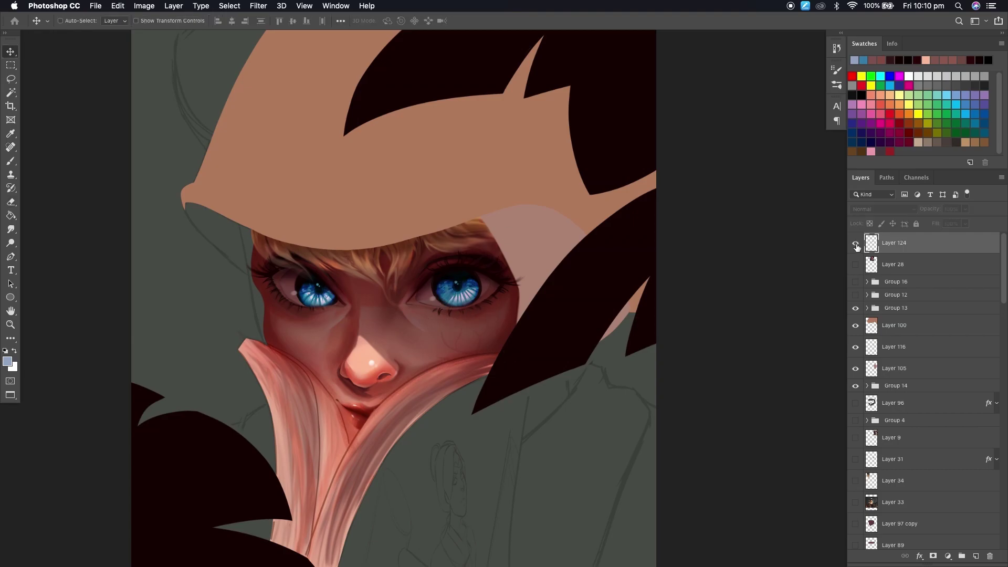
# - Move Layer 124 below Layer 56 copy 2 and set it to Soft Light
pyautogui.press('super+bracketleft')
pyautogui.press('super+bracketleft')
pyautogui.press('super+bracketleft')
pyautogui.press('super+bracketleft')
pyautogui.press('super+bracketleft')
pyautogui.press('super+bracketleft')
pyautogui.press('super+bracketleft')
pyautogui.press('super+bracketleft')
pyautogui.press('super+bracketleft')
pyautogui.press('super+bracketleft')
pyautogui.press('super+bracketleft')
pyautogui.press('super+bracketleft')
pyautogui.press('super+bracketleft')
pyautogui.press('super+bracketleft')
pyautogui.press('super+bracketleft')
pyautogui.press('super+bracketleft')
pyautogui.press('super+bracketleft')
pyautogui.press('super+bracketleft')
pyautogui.press('super+bracketleft')
pyautogui.click(884, 209)
pyautogui.click(882, 331)
pyautogui.scroll(-2, 538, 318)
# - Stamp the visible painting, duplicate it, set the copy to 50% opacity, and group both
pyautogui.press('super+alt+shift+e')
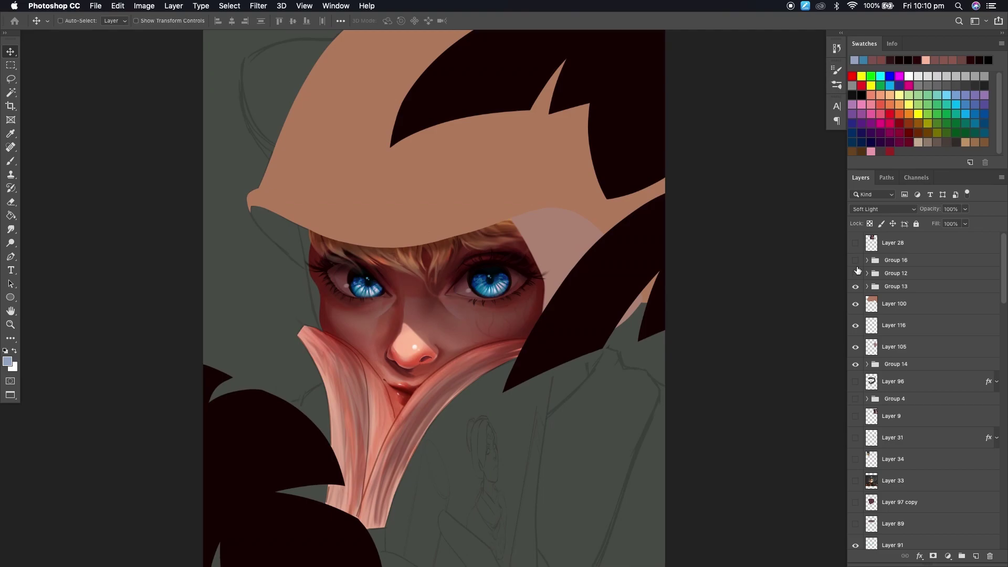
pyautogui.press('super+j')
pyautogui.hotkey('shift', 'alt', 'm')
pyautogui.press('5')
pyautogui.keyDown('shift'); pyautogui.click(900, 286); pyautogui.keyUp('shift')
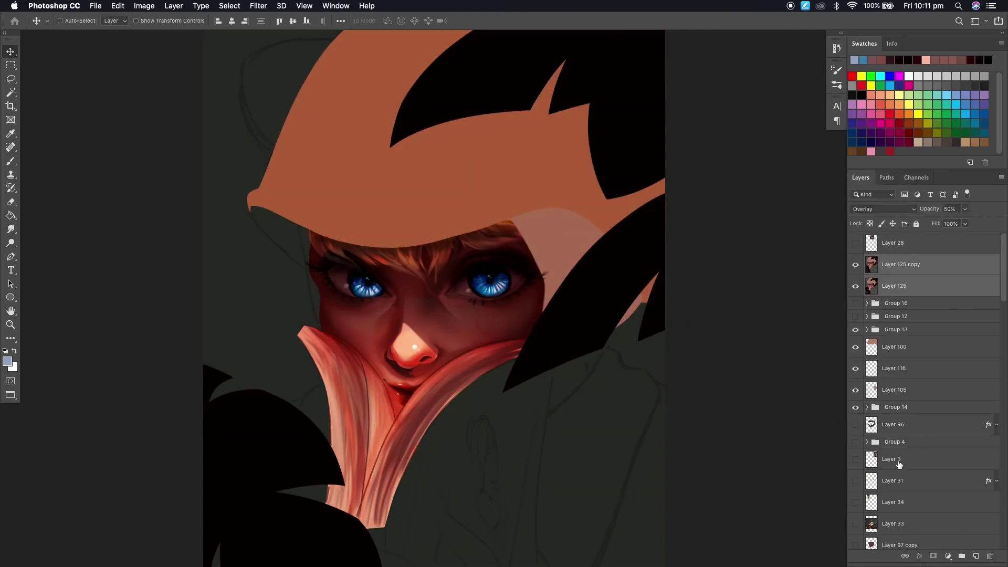
pyautogui.press('super+g')
# - Stamp another layer, desaturate it at Overlay 50%, and check Layer 113's Color Overlay settings
pyautogui.press('super+alt+shift+e')
pyautogui.press('super+shift+u')
pyautogui.hotkey('shift', 'alt', 'o')
pyautogui.scroll(-10, 900, 289)
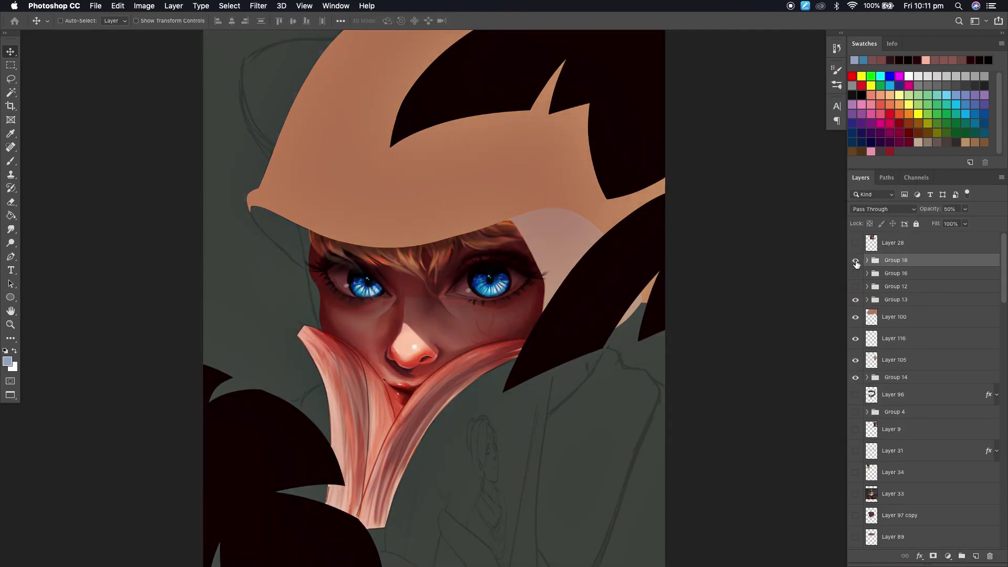
pyautogui.press('z')
pyautogui.doubleClick(909, 429)
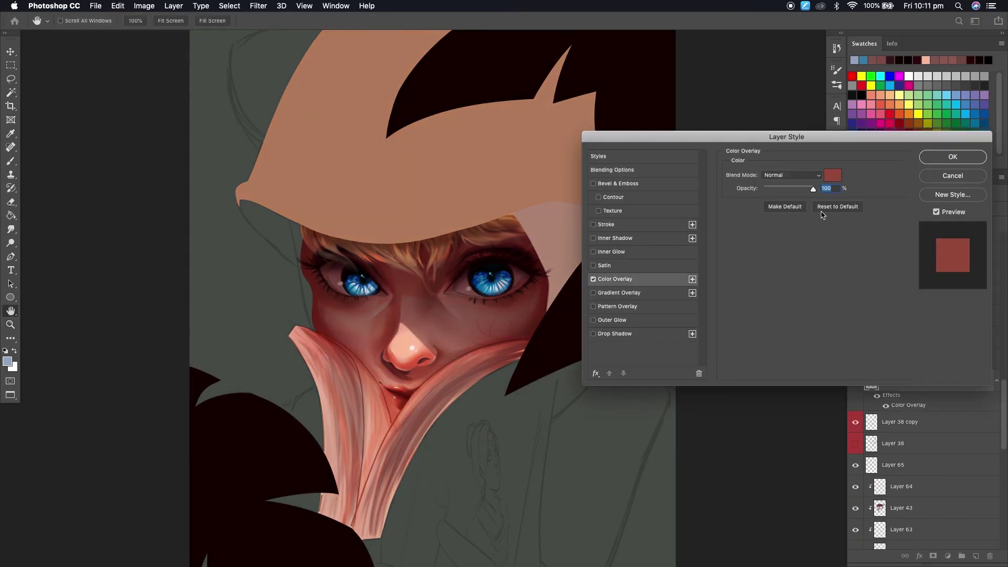
pyautogui.press('Return')
pyautogui.press('e')
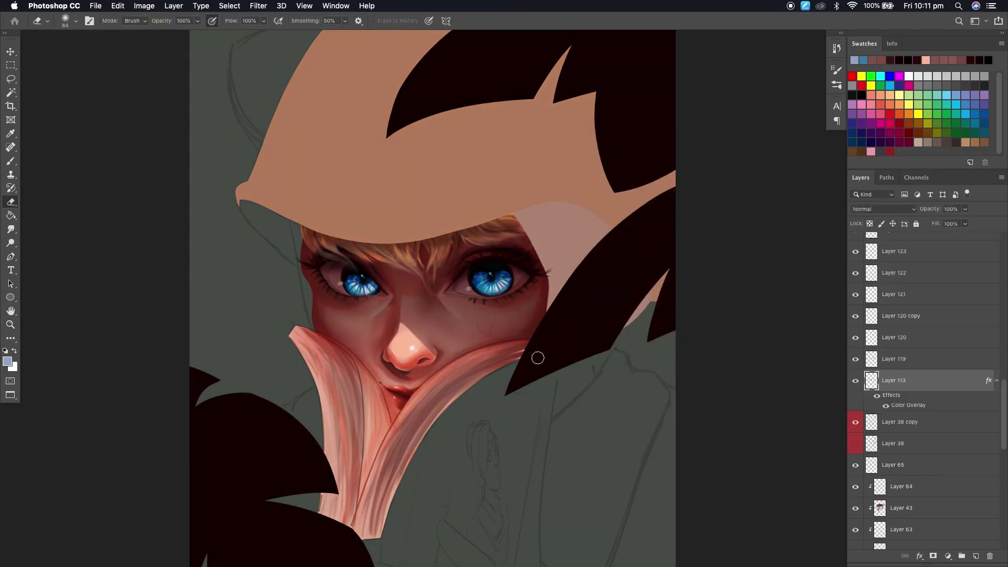
pyautogui.press('z')
pyautogui.keyDown('alt'); pyautogui.click(555, 362); pyautogui.keyUp('alt')
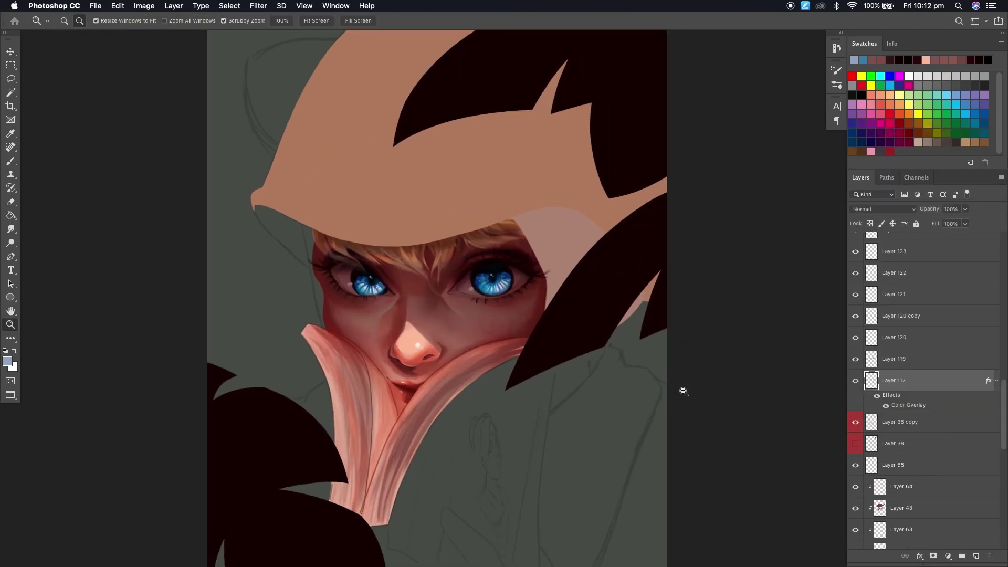
# - Select Group 18, ungroup the stamped layers and duplicate the top one
pyautogui.rightClick(864, 365)
pyautogui.press('Escape')
pyautogui.press('v')
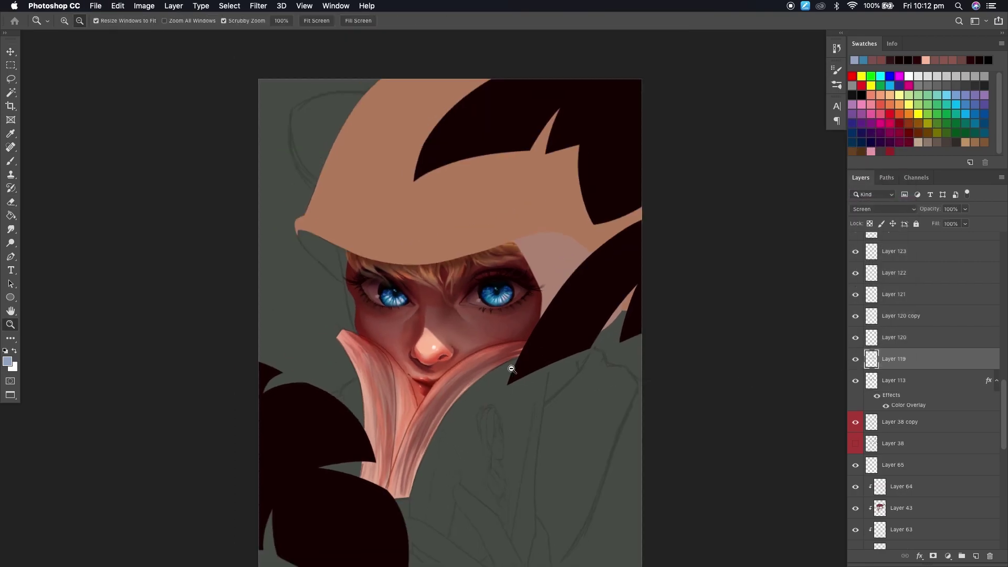
pyautogui.keyDown('super'); pyautogui.click(513, 360); pyautogui.keyUp('super')
pyautogui.press('super+e')
pyautogui.press('super+j')
# - Try the top layer at Overlay 50%, then undo back to Group 18
pyautogui.click(882, 209)
pyautogui.click(872, 344)
pyautogui.press('5')
pyautogui.press('super+z')
pyautogui.click(882, 209)
pyautogui.press('Escape')
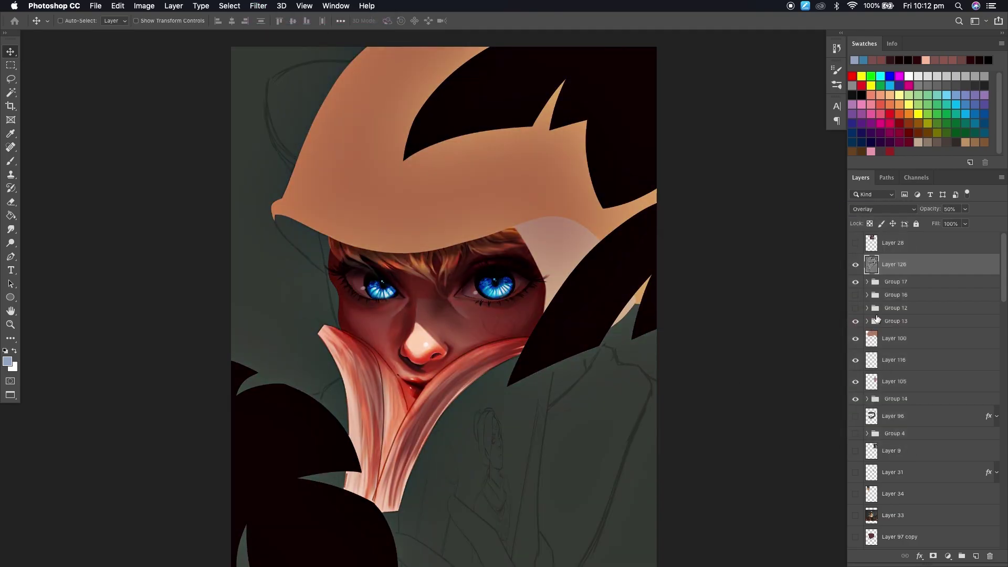
pyautogui.press('super+z')
# - Stamp a desaturated Layer 126 over the face at Overlay, compare it, then delete it
pyautogui.press('z')
pyautogui.click(688, 460)
pyautogui.press('super+alt+shift+e')
pyautogui.click(882, 209)
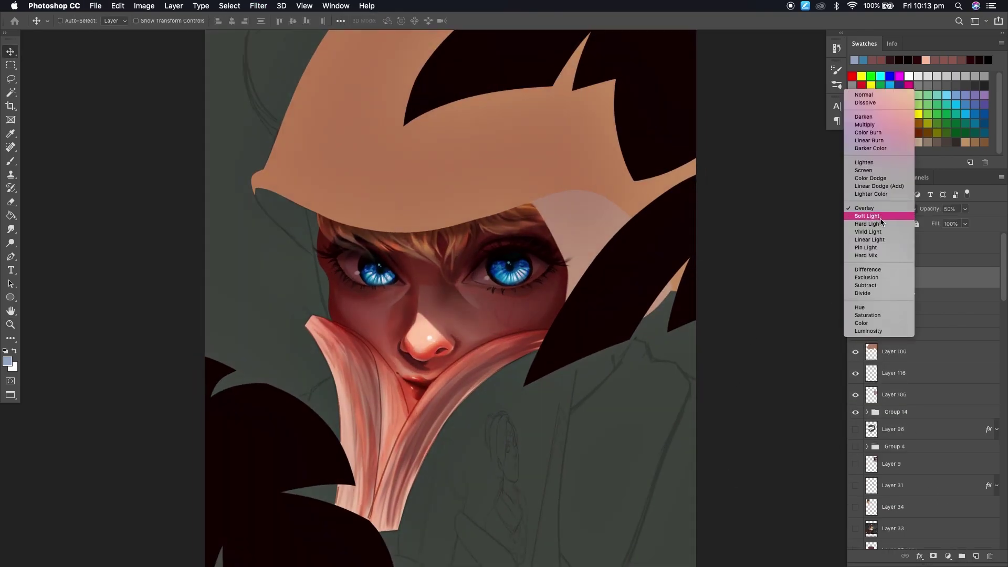
pyautogui.click(871, 344)
pyautogui.click(855, 277)
pyautogui.click(855, 278)
pyautogui.click(856, 277)
pyautogui.click(855, 277)
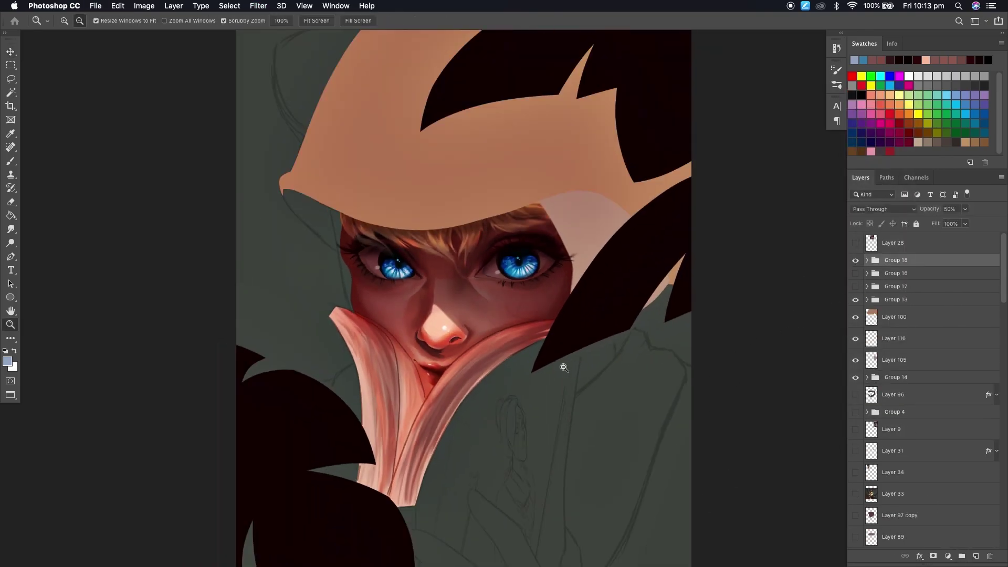
pyautogui.click(896, 259)
pyautogui.press('Delete')
pyautogui.press('v')
# - On Layer 113, compare the nose and brow brightening before and after, keeping it
pyautogui.keyDown('super'); pyautogui.click(507, 370); pyautogui.keyUp('super')
pyautogui.press('e')
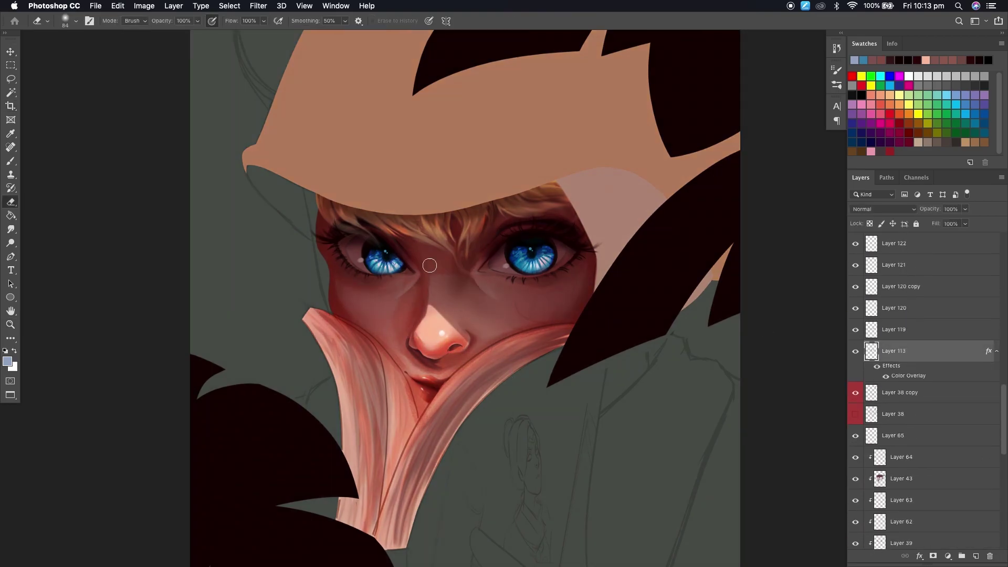
pyautogui.scroll(-1, 474, 311)
pyautogui.press('super+z')
pyautogui.press('super+shift+z')
pyautogui.press('super+z')
pyautogui.press('super+shift+z')
pyautogui.press('super+z')
pyautogui.press('super+shift+z')
pyautogui.press('v')
# - Regroup the stamped layers as a Pass Through group at 50% opacity
pyautogui.scroll(-5, 913, 377)
pyautogui.click(896, 260)
pyautogui.click(883, 209)
pyautogui.click(871, 176)
pyautogui.press('super+g')
pyautogui.click(884, 209)
pyautogui.click(871, 210)
pyautogui.press('5')
# - Select Layer 118 and hide the Layer 123 and Layer 122 eye glows to compare
pyautogui.press('z')
pyautogui.keyDown('alt'); pyautogui.click(582, 348); pyautogui.keyUp('alt')
pyautogui.scroll(3, 582, 348)
pyautogui.press('v')
pyautogui.scroll(-10, 883, 391)
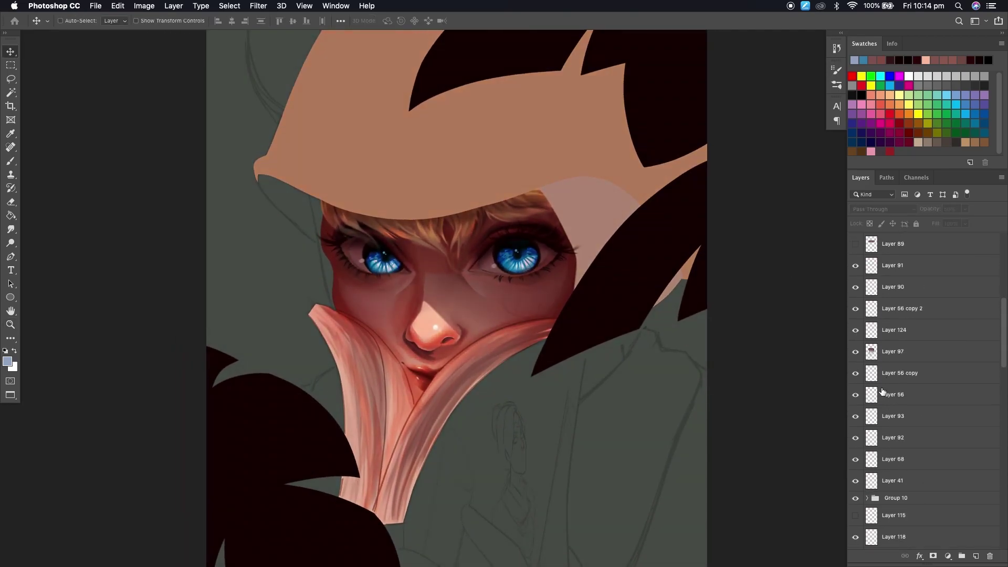
pyautogui.scroll(-10, 882, 391)
pyautogui.click(893, 327)
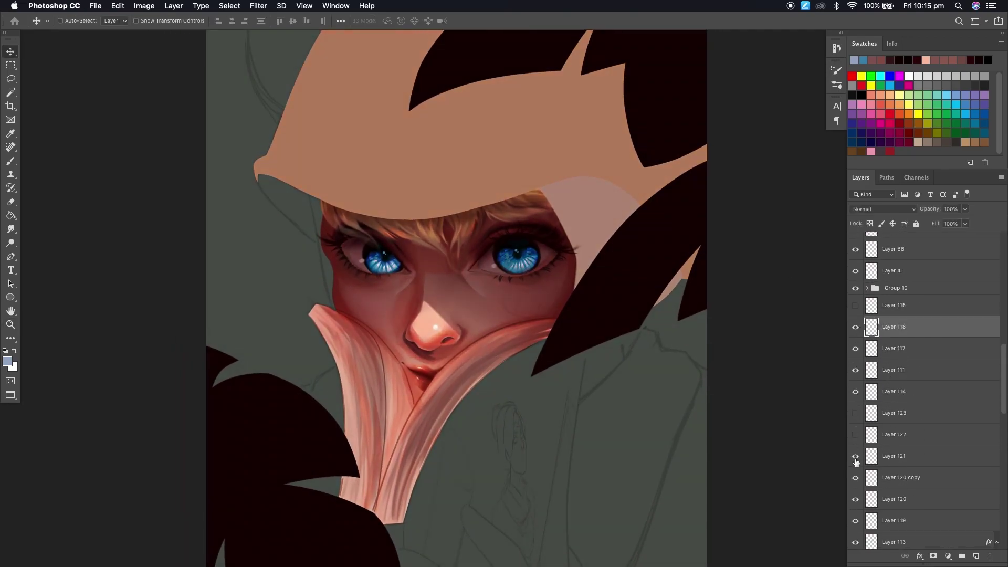
pyautogui.click(892, 434)
pyautogui.click(892, 455)
pyautogui.press('e')
pyautogui.scroll(9, 896, 458)
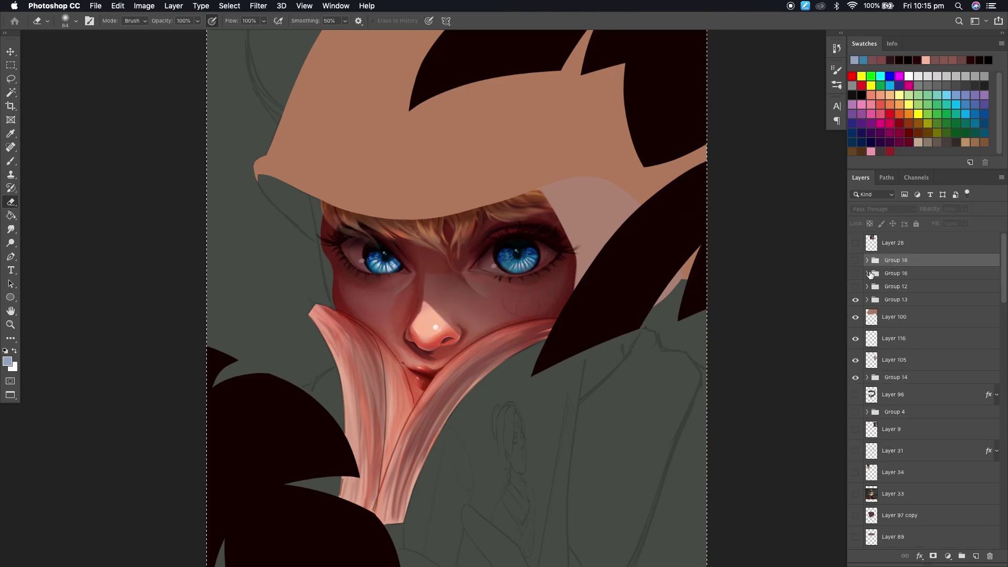
pyautogui.scroll(6, 896, 459)
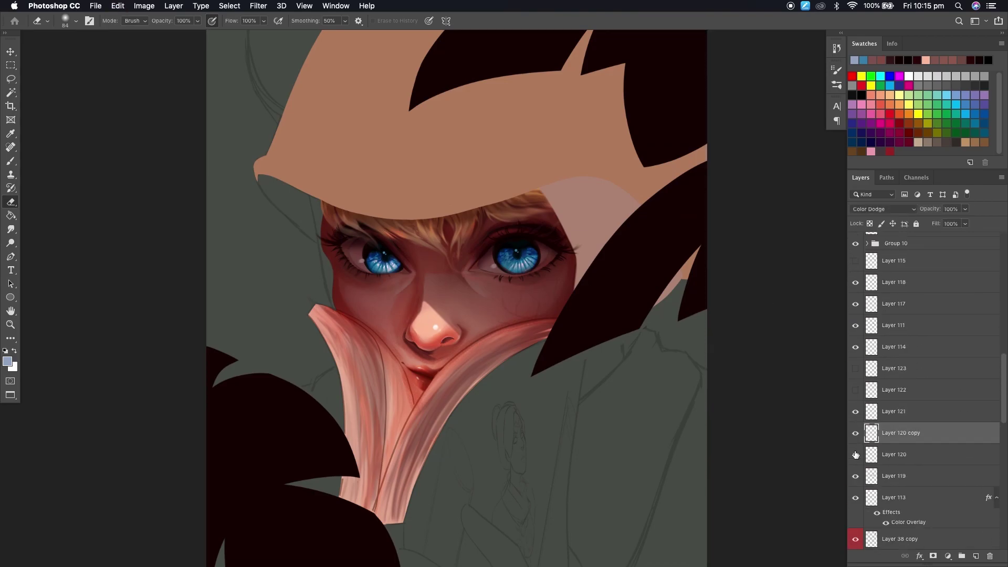
pyautogui.scroll(7, 863, 315)
# - Stamp and duplicate the painting as a 50% Overlay copy, then delete the stamped layers
pyautogui.hotkey('ctrl', 'alt', 'shift', 'e')
pyautogui.click(882, 209)
pyautogui.click(881, 231)
pyautogui.hotkey('ctrl', 'j')
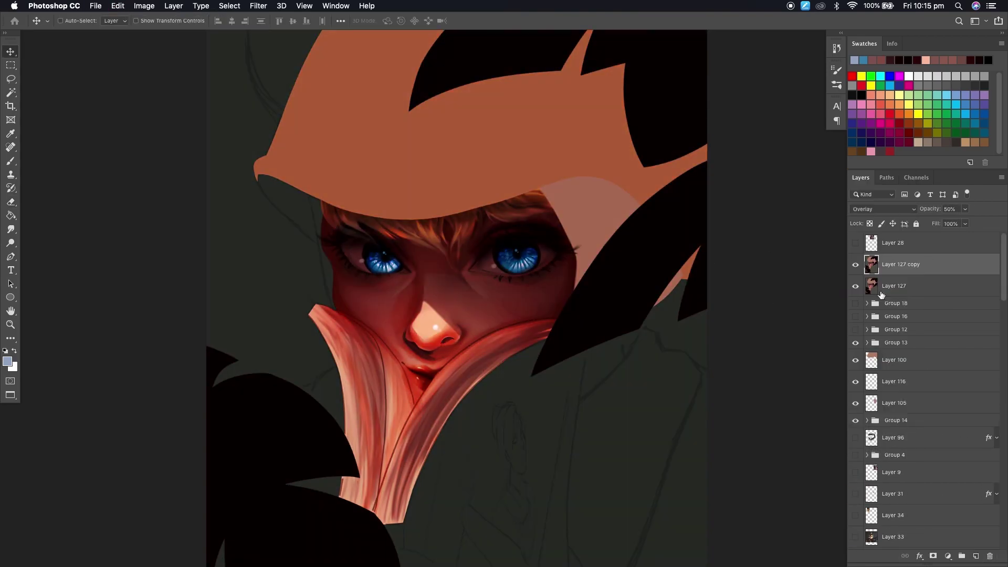
pyautogui.press('v')
pyautogui.press('5')
pyautogui.press('BackSpace')
pyautogui.press('BackSpace')
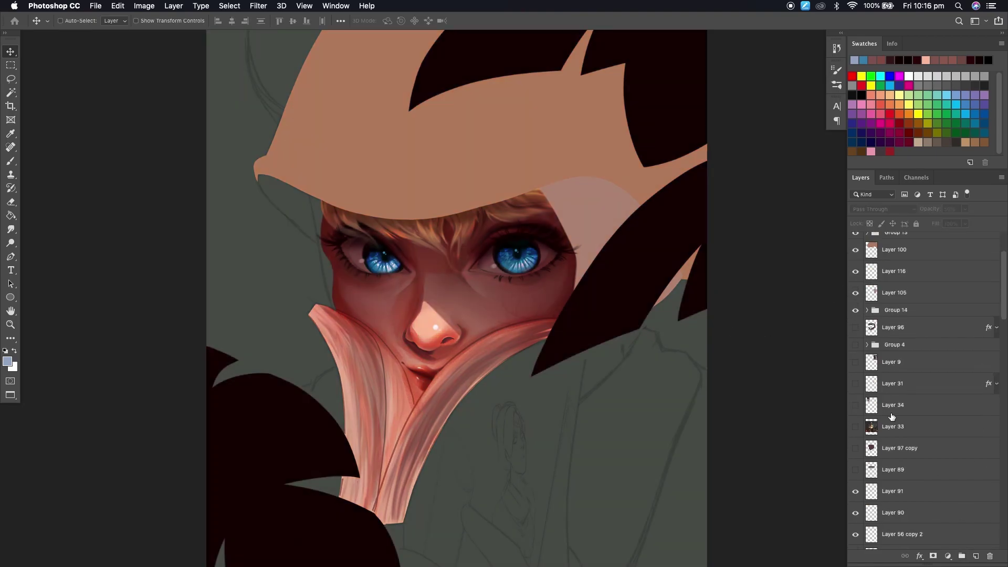
# - On Layer 124, lasso-select the eye and copy it to a new layer
pyautogui.keyDown('ctrl'); pyautogui.click(689, 361); pyautogui.keyUp('ctrl')
pyautogui.press('l')
pyautogui.press('v')
pyautogui.hotkey('ctrl', 'j')
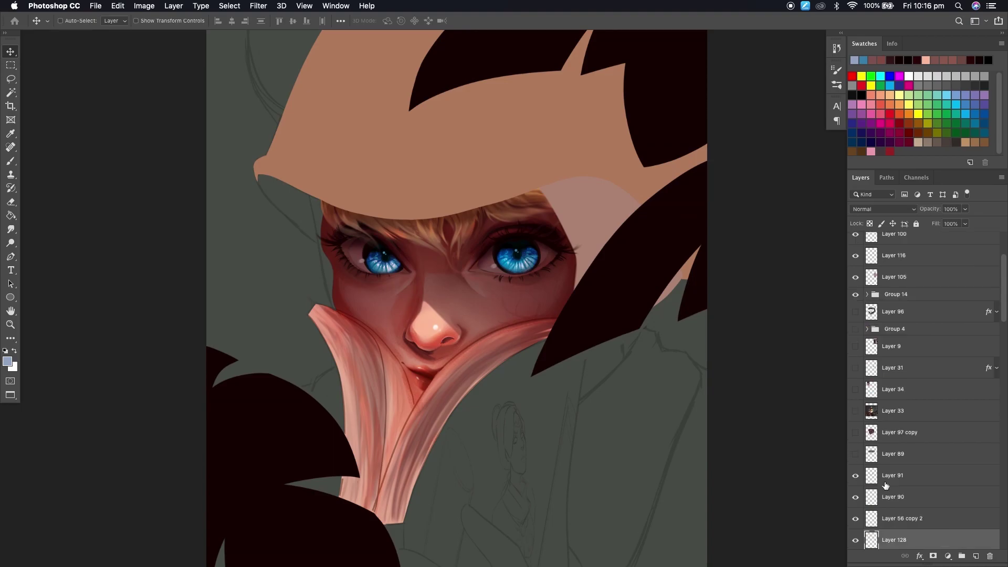
pyautogui.scroll(10, 886, 485)
# - Stamp and duplicate the painting, set the copy to Overlay 50%, and group as Group 21 at 50%
pyautogui.hotkey('ctrl', 'alt', 'shift', 'e')
pyautogui.hotkey('ctrl', 'j')
pyautogui.hotkey('alt', 'shift', 'o')
pyautogui.press('5')
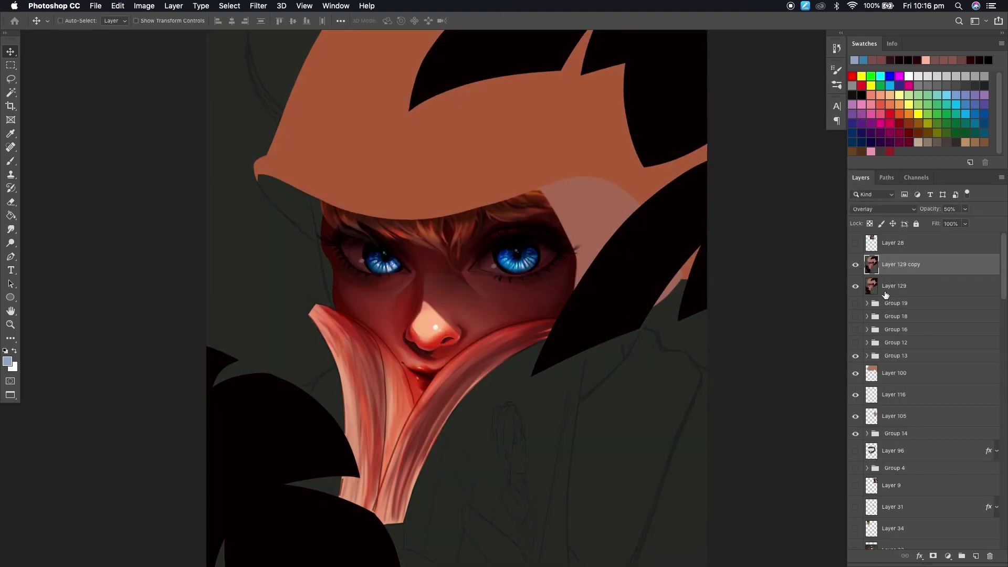
pyautogui.keyDown('shift'); pyautogui.click(886, 286); pyautogui.keyUp('shift')
pyautogui.hotkey('ctrl', 'g')
pyautogui.press('5')
pyautogui.press('z')
pyautogui.keyDown('alt'); pyautogui.click(586, 370); pyautogui.keyUp('alt')
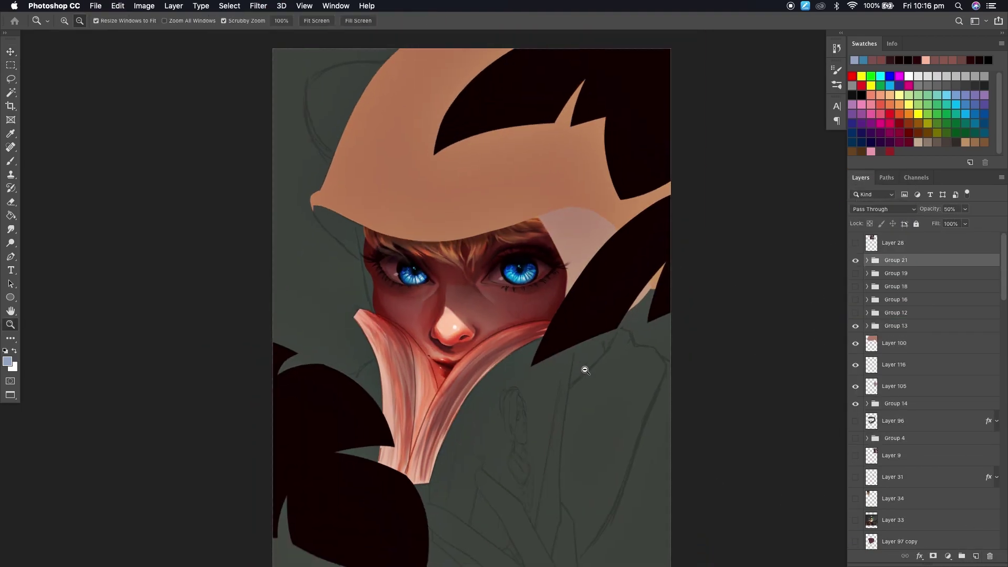
# - Create Layer 131 over the zoomed-in eyes and set it to Difference
pyautogui.click(585, 370)
pyautogui.hotkey('ctrl', 'shift', 'alt', 'n')
pyautogui.press('b')
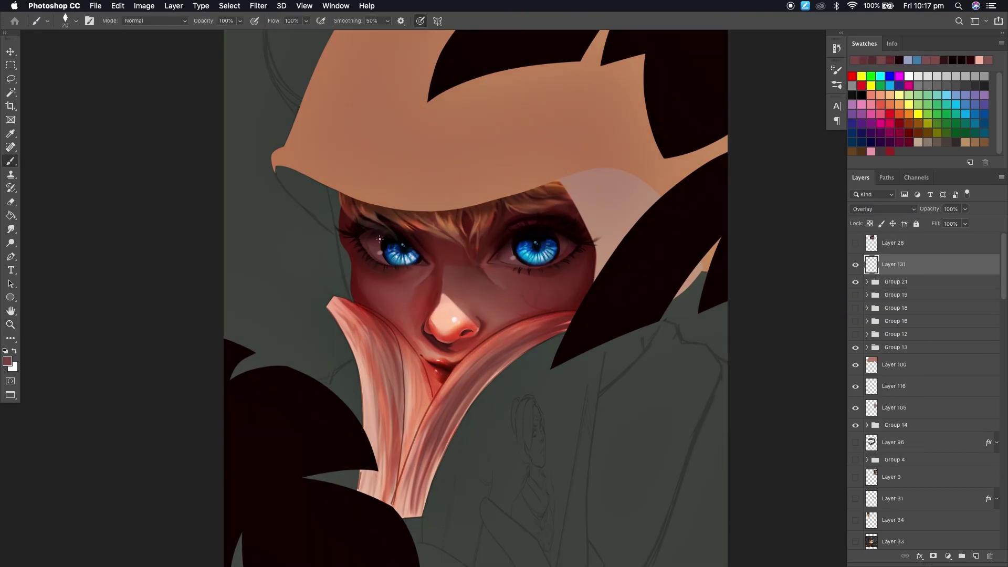
pyautogui.click(65, 21)
pyautogui.press('Return')
pyautogui.click(882, 209)
pyautogui.click(872, 265)
# - Adjust the eraser brush and switch Layer 131 to Subtract
pyautogui.press('e')
pyautogui.rightClick(409, 336)
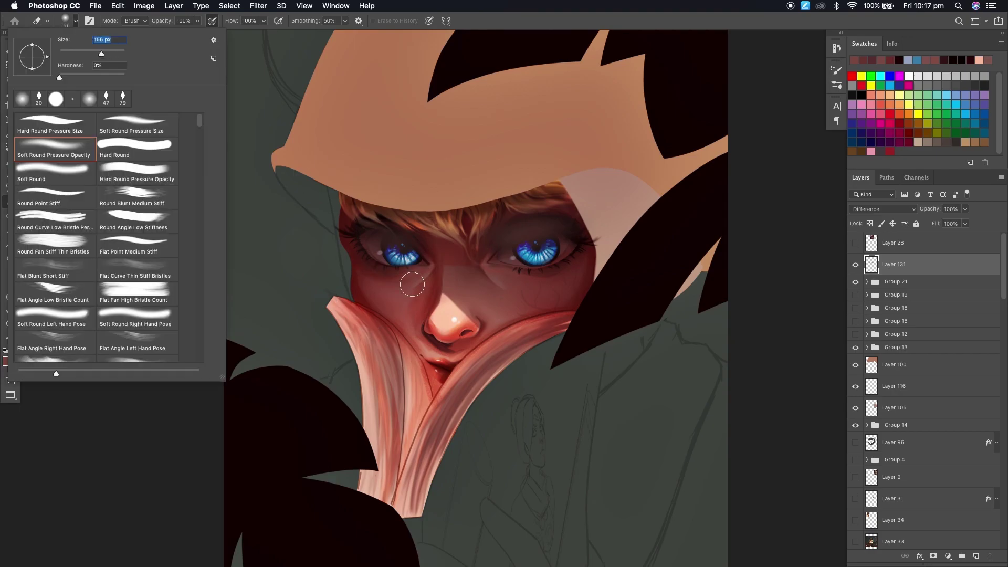
pyautogui.press('Escape')
pyautogui.press('v')
pyautogui.click(882, 210)
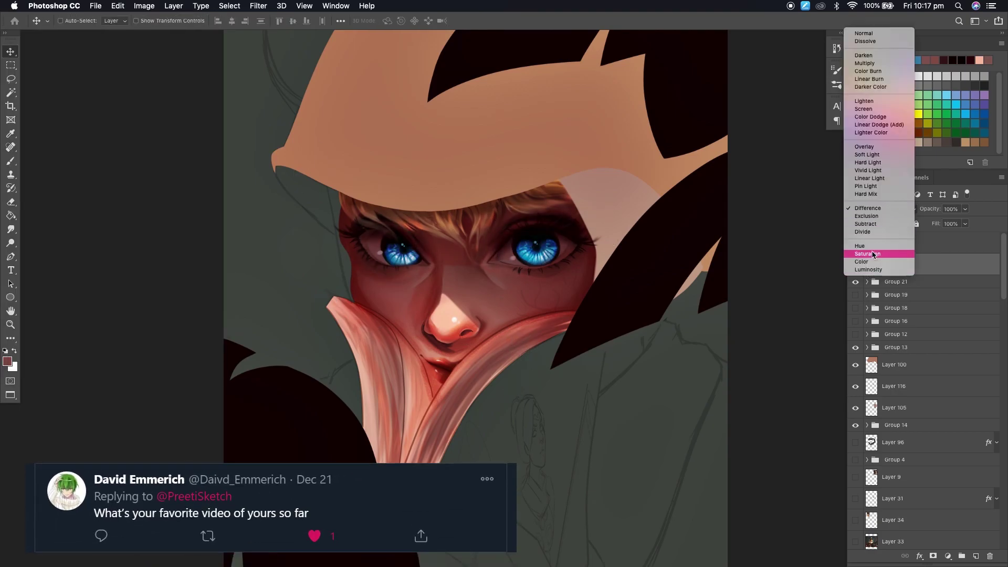
pyautogui.click(866, 224)
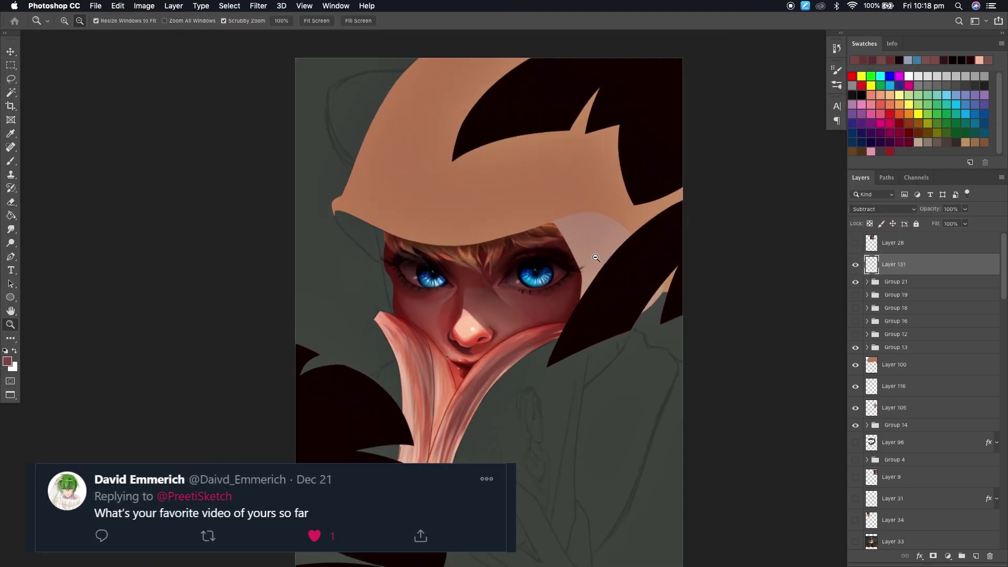
# - Settle Layer 131 on the Hue blend mode and zoom back out
pyautogui.press('e')
pyautogui.press('b')
pyautogui.click(883, 209)
pyautogui.click(887, 226)
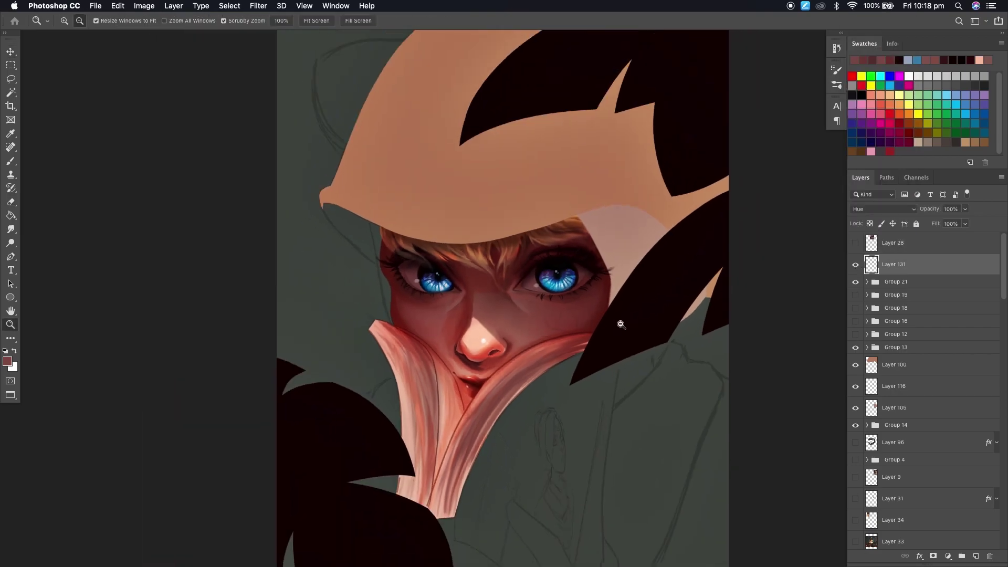
pyautogui.press('super+minus')
pyautogui.press('v')
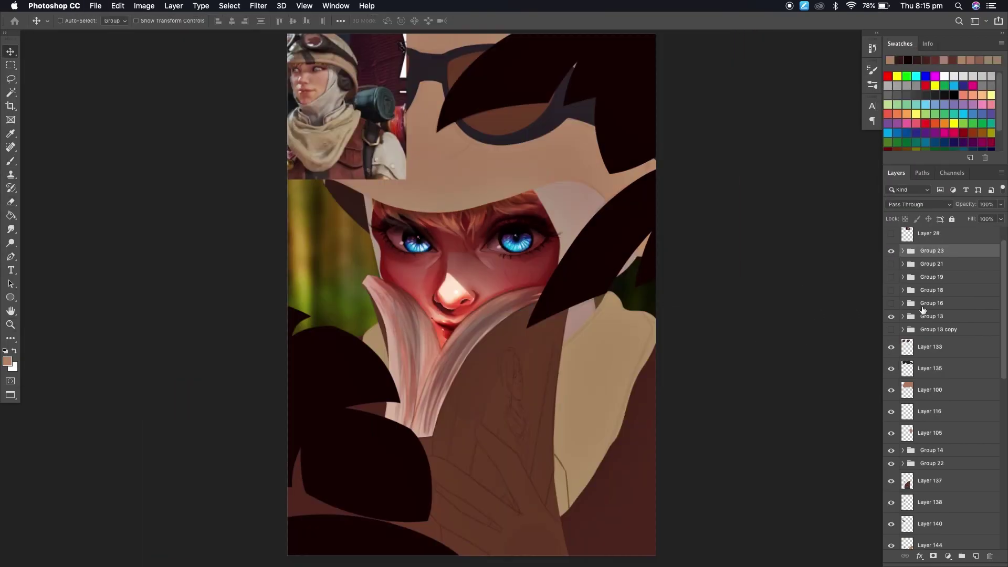
pyautogui.scroll(-5, 923, 311)
pyautogui.click(930, 390)
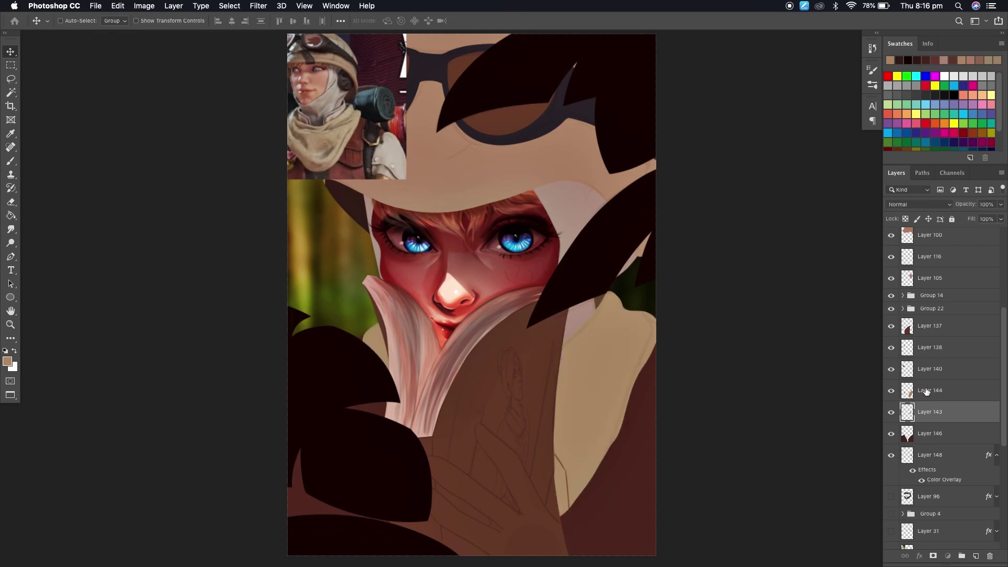
# - Add Layer 149 clipped to the scarf and sample a cream paint colour for the brush
pyautogui.press('super+shift+alt+n')
pyautogui.press('super+alt+g')
pyautogui.press('b')
pyautogui.click(61, 24)
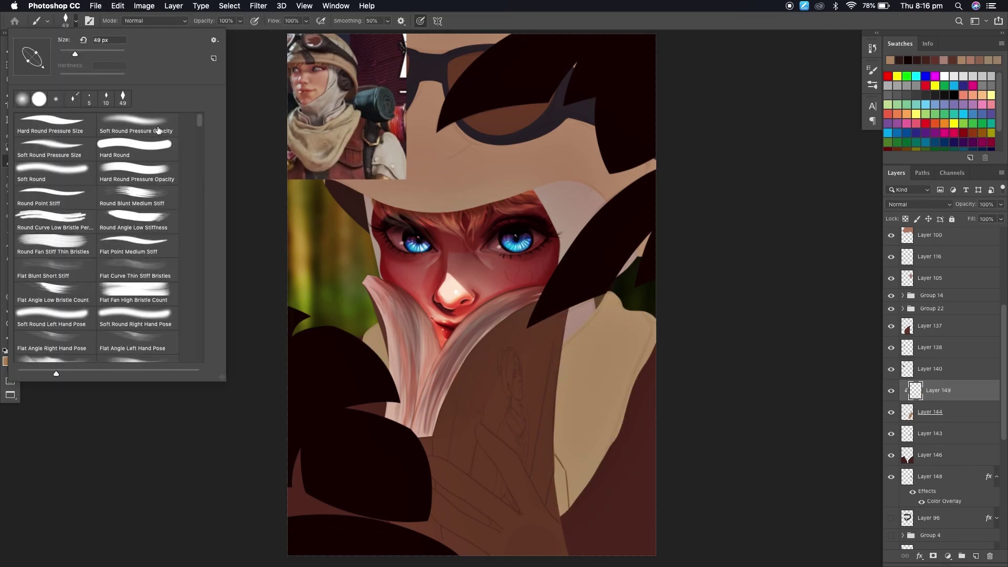
pyautogui.press('i')
pyautogui.click(7, 361)
pyautogui.press('Return')
pyautogui.press('b')
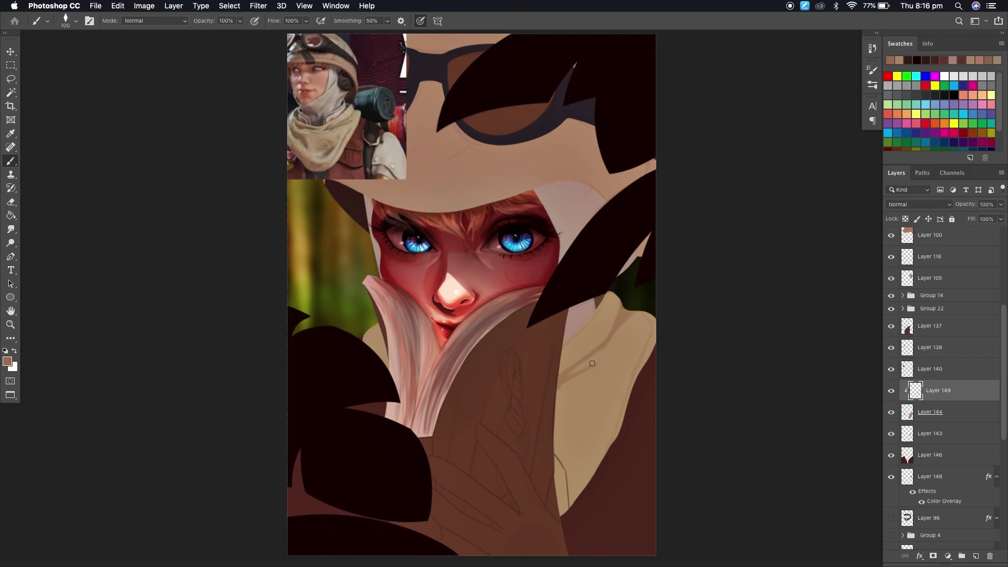
pyautogui.click(61, 24)
pyautogui.press('Escape')
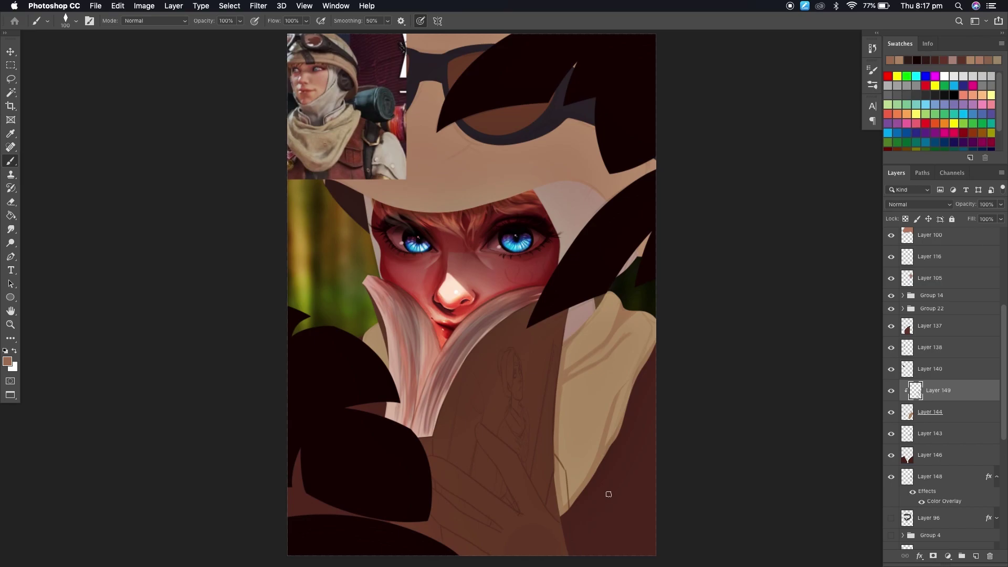
# - Zoom in on the scarf below the face and paint and smudge soft folds
pyautogui.press('z')
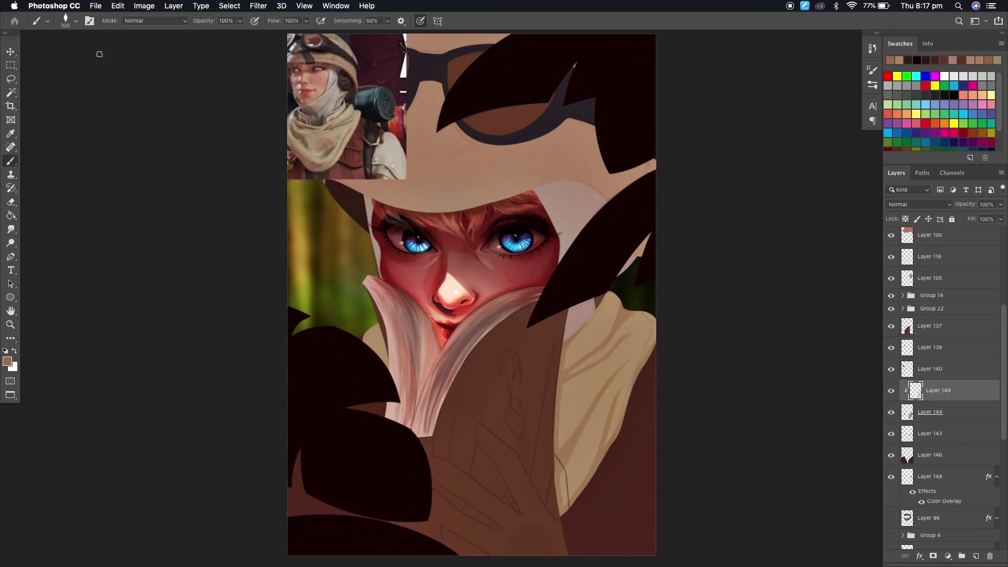
pyautogui.moveTo(615, 420); pyautogui.dragTo(652, 408)
pyautogui.hotkey('ctrl', '+')
pyautogui.press('v')
pyautogui.hotkey('ctrl', '-')
pyautogui.press('r')
pyautogui.click(65, 21)
pyautogui.press('Escape')
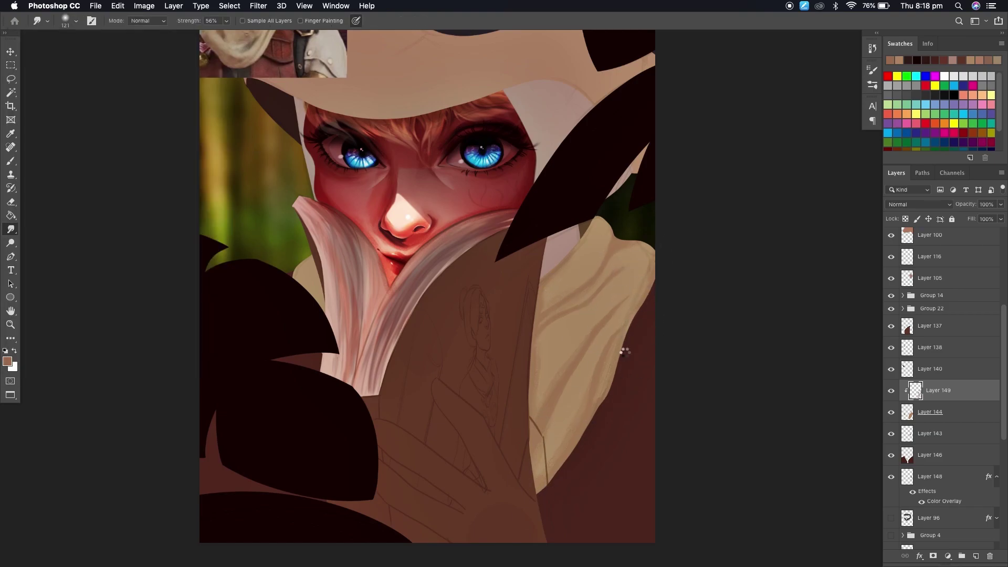
pyautogui.hotkey('ctrl', '-')
# - Add clipped Layer 150 in Multiply mode for darker scarf shadows
pyautogui.hotkey('ctrl', 'shift', 'alt', 'n')
pyautogui.hotkey('shift', 'alt', 'm')
pyautogui.press('b')
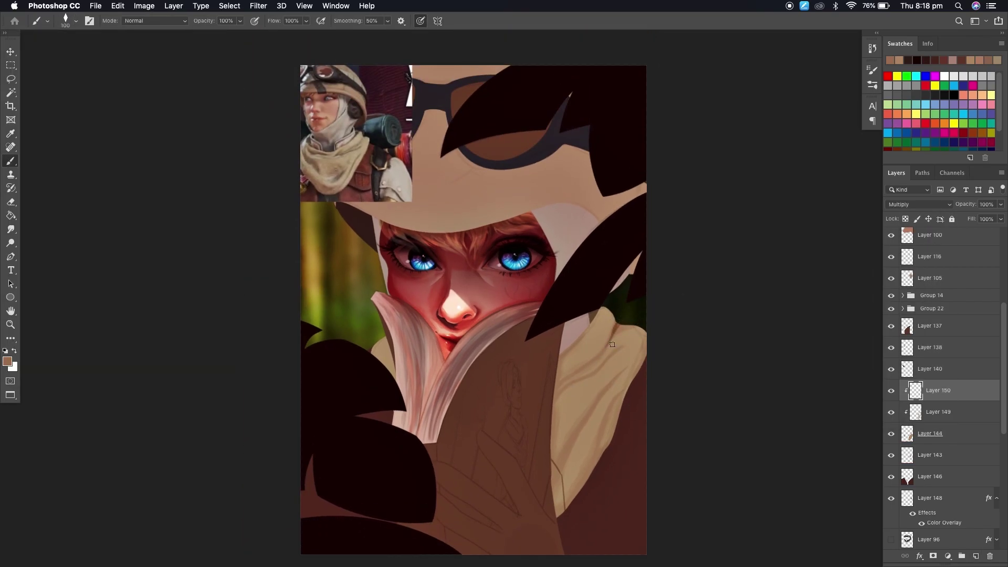
pyautogui.click(919, 204)
pyautogui.press('Escape')
pyautogui.press('r')
# - Paint, smudge and erase darker shadow folds on the Multiply layer
pyautogui.press('b')
pyautogui.press('r')
pyautogui.press('b')
pyautogui.press('e')
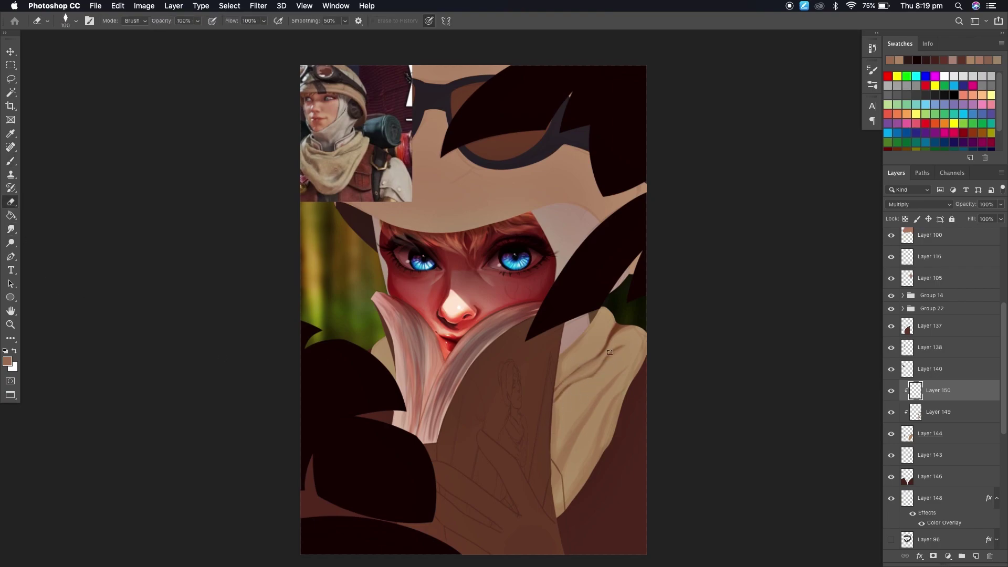
pyautogui.press('b')
pyautogui.press('e')
pyautogui.press('b')
pyautogui.press('e')
pyautogui.press('b')
pyautogui.press('e')
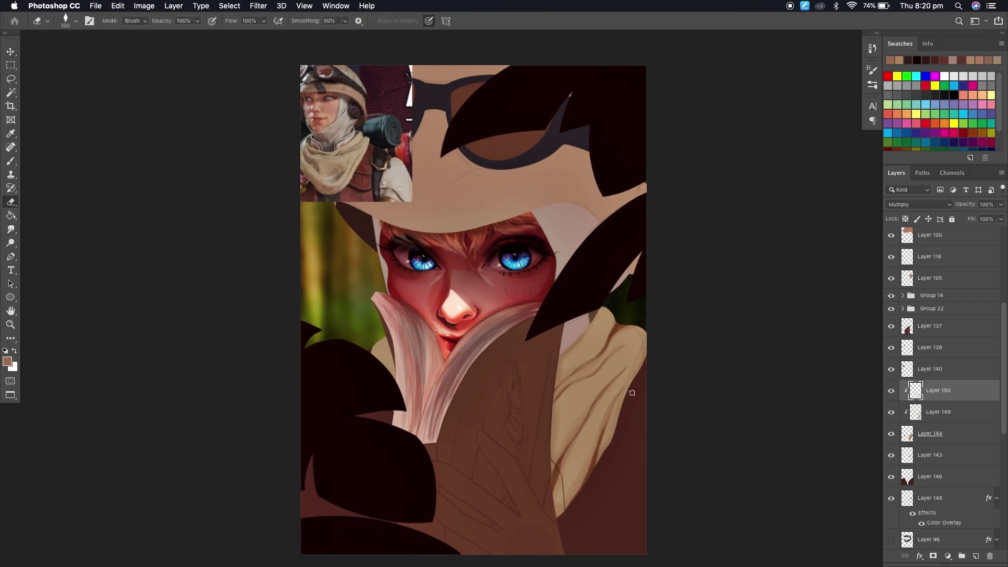
# - Return to Layer 149 with a 380 px brush and hide the dark foreground leaves
pyautogui.keyDown('super'); pyautogui.click(598, 452); pyautogui.keyUp('super')
pyautogui.press('b')
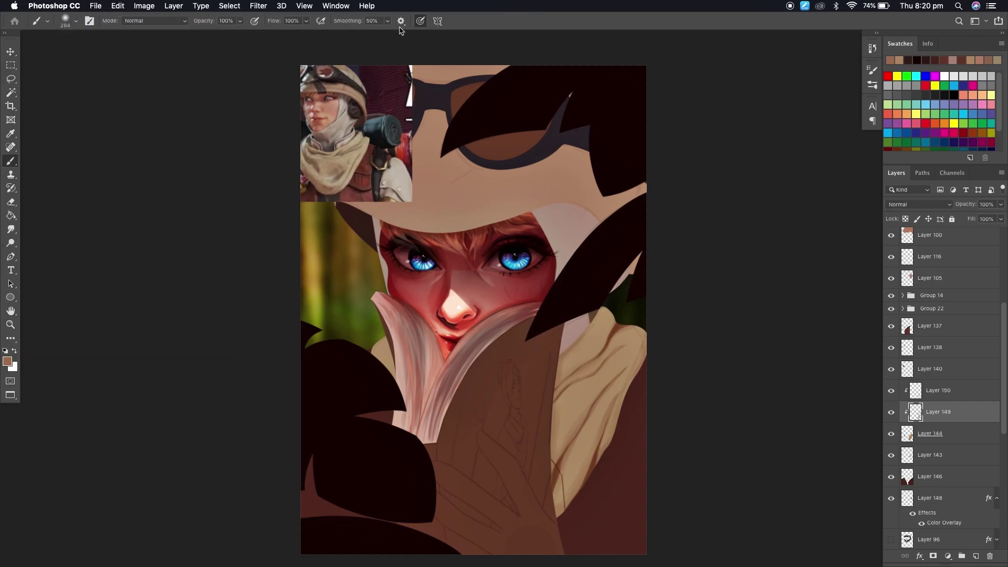
pyautogui.rightClick(141, 77)
pyautogui.press('Escape')
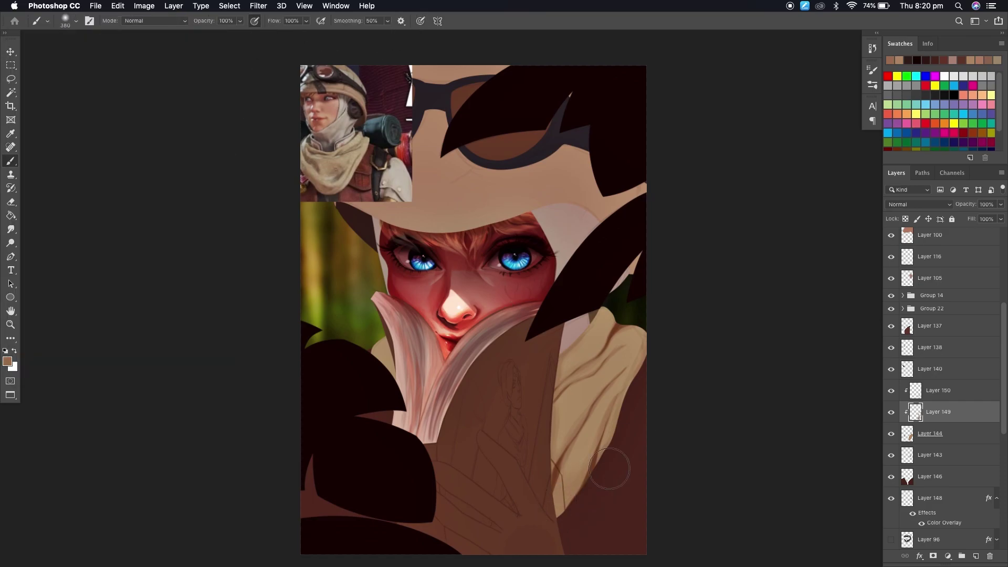
pyautogui.click(891, 308)
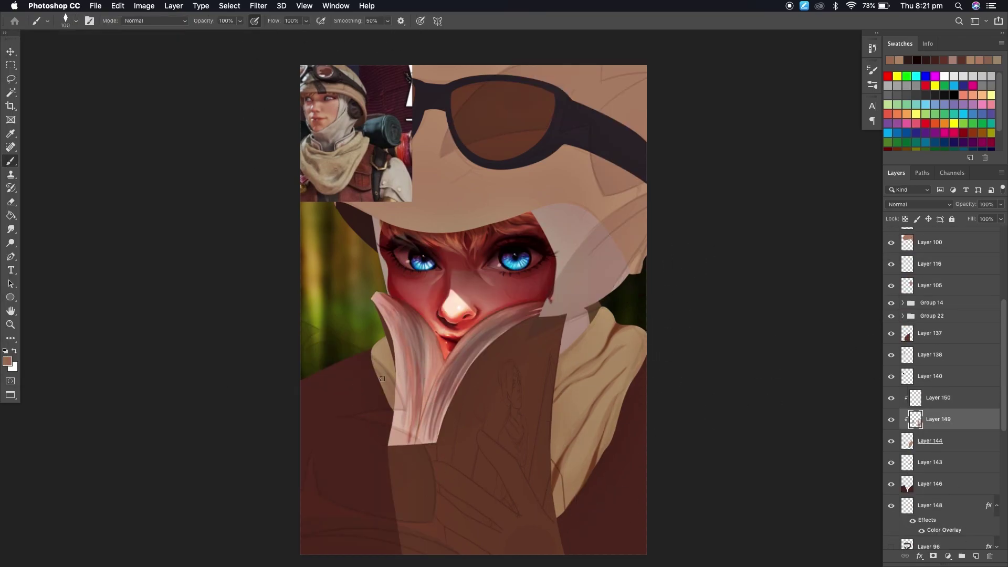
# - Add Layer 151 in Multiply above Layer 150, painting with a 348 brush and erasing at 79
pyautogui.hotkey('alt', ']')
pyautogui.press('e')
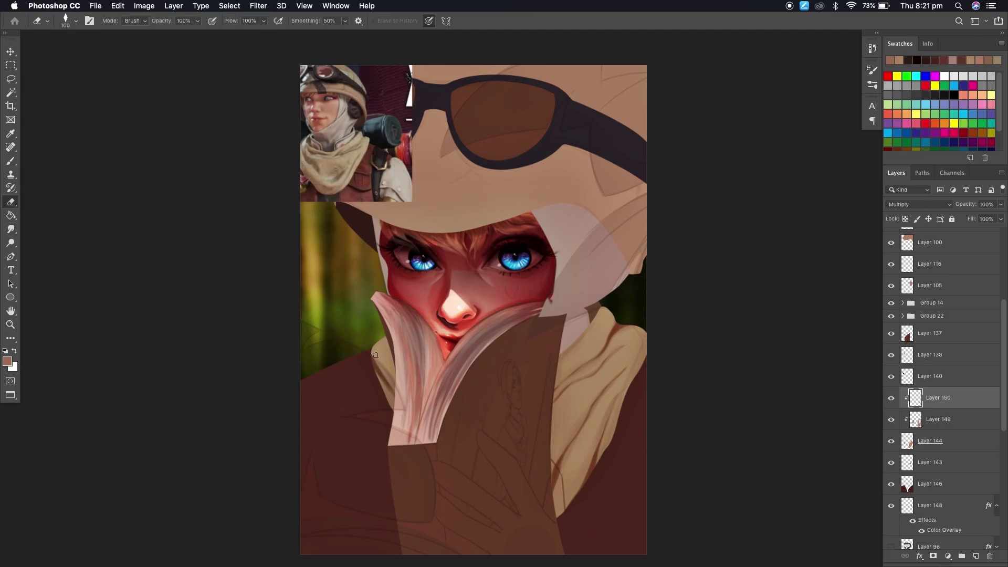
pyautogui.press('b')
pyautogui.click(975, 556)
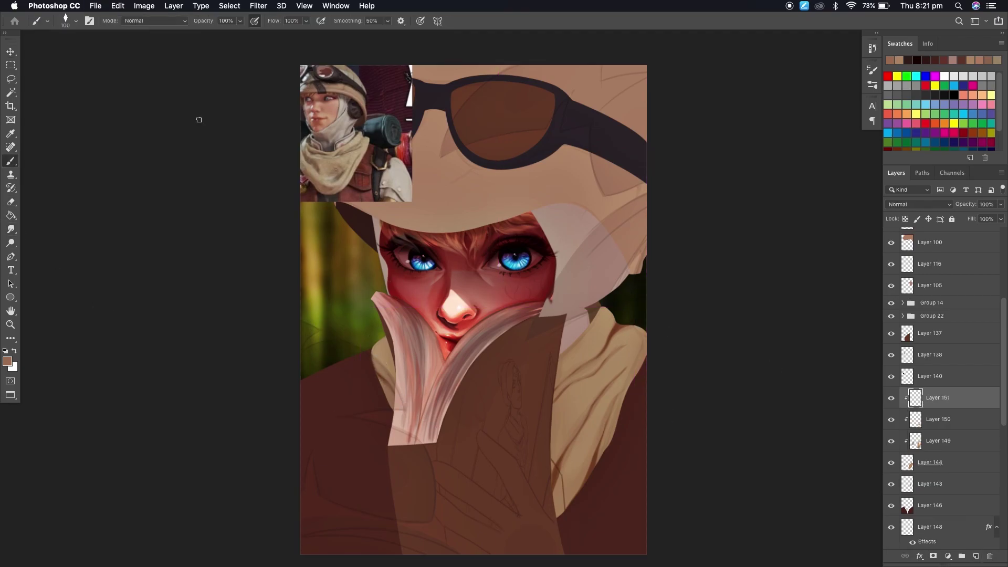
pyautogui.click(76, 21)
pyautogui.click(73, 99)
pyautogui.click(919, 205)
pyautogui.click(900, 232)
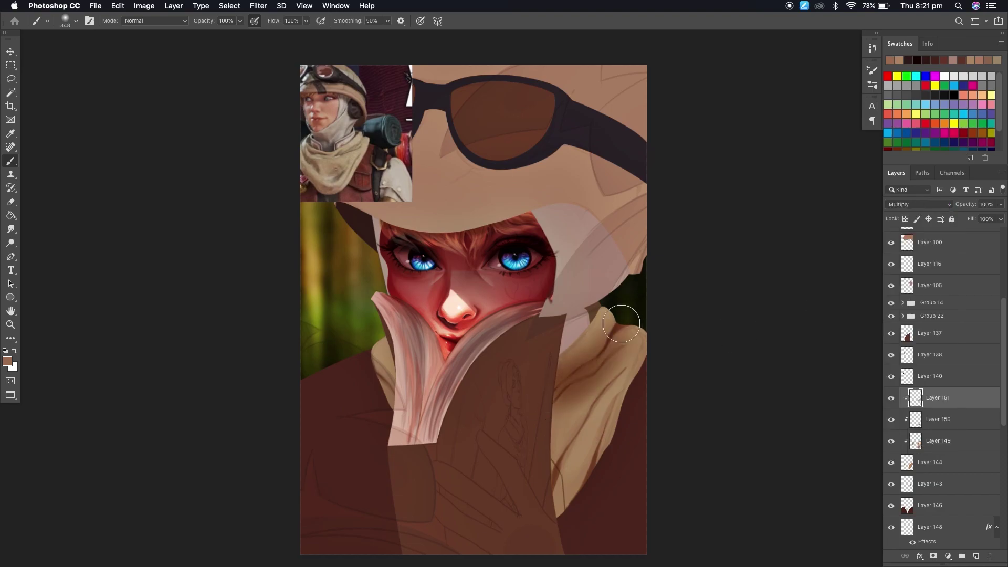
pyautogui.press('e')
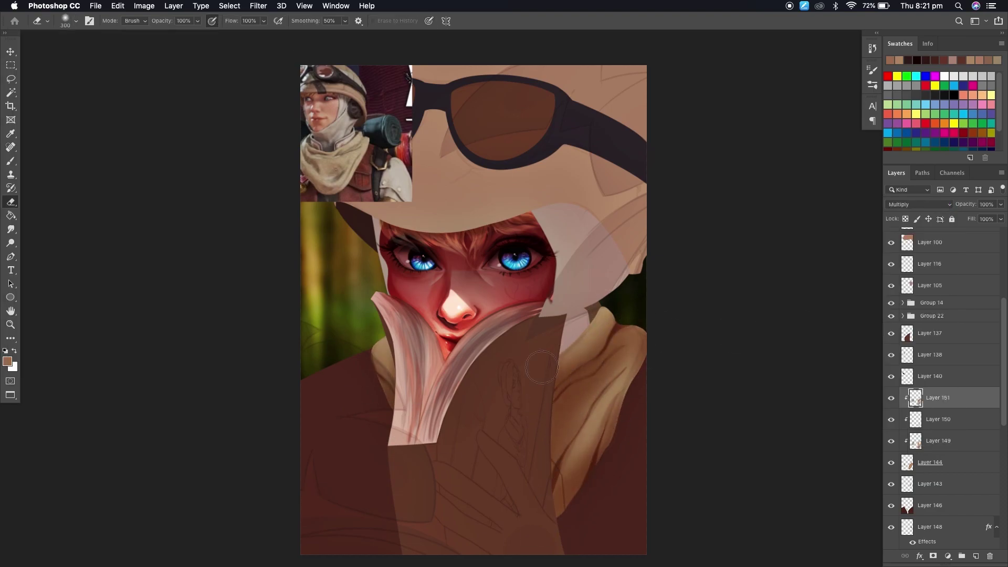
pyautogui.rightClick(149, 90)
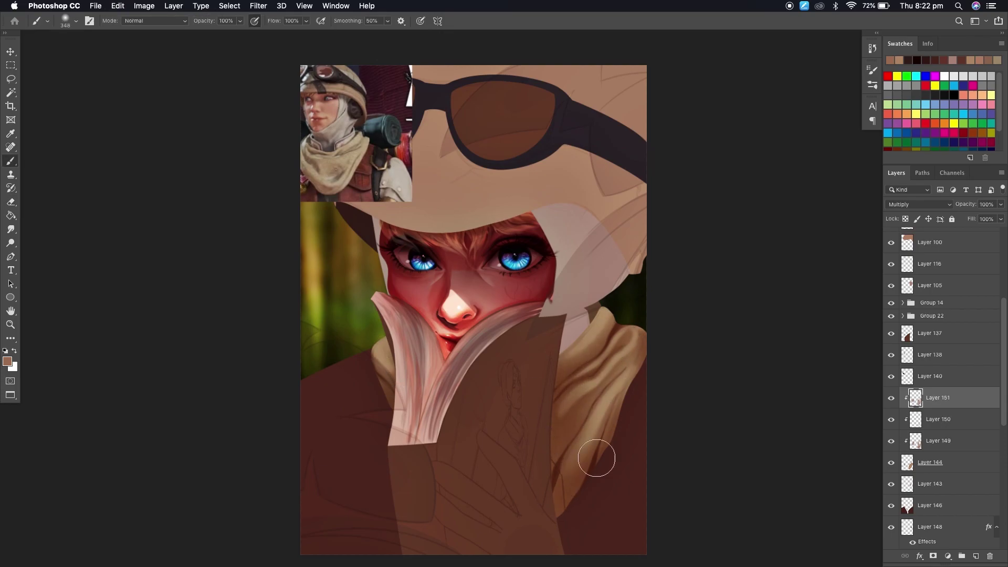
pyautogui.press('v')
# - Change Layer 151's blend mode to tint the scarf orange, then add clipped Overlay Layer 152
pyautogui.scroll(1, 586, 466)
pyautogui.click(919, 204)
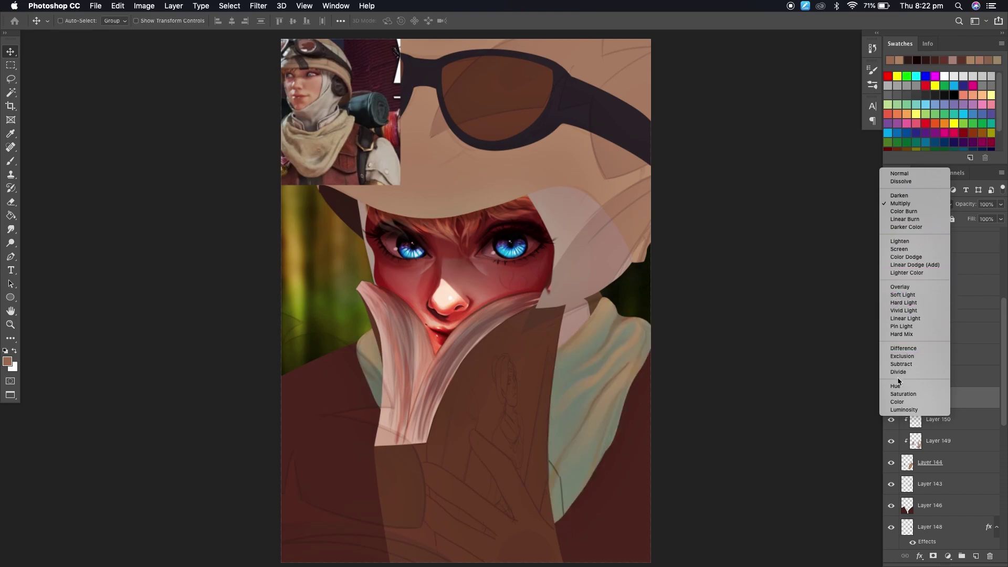
pyautogui.click(899, 402)
pyautogui.press('super+shift+alt+n')
pyautogui.click(918, 204)
pyautogui.click(900, 317)
pyautogui.press('b')
# - Add clipped Screen Layer 153 for scarf highlights, brush and erase it, then select a layer group
pyautogui.press('z')
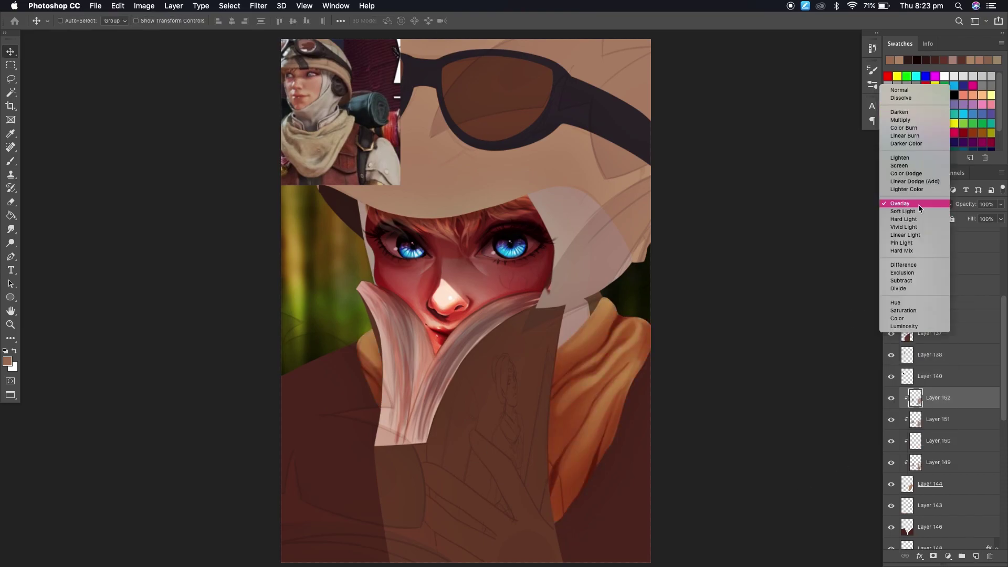
pyautogui.press('super+shift+alt+n')
pyautogui.click(918, 204)
pyautogui.click(919, 292)
pyautogui.press('e')
pyautogui.click(76, 20)
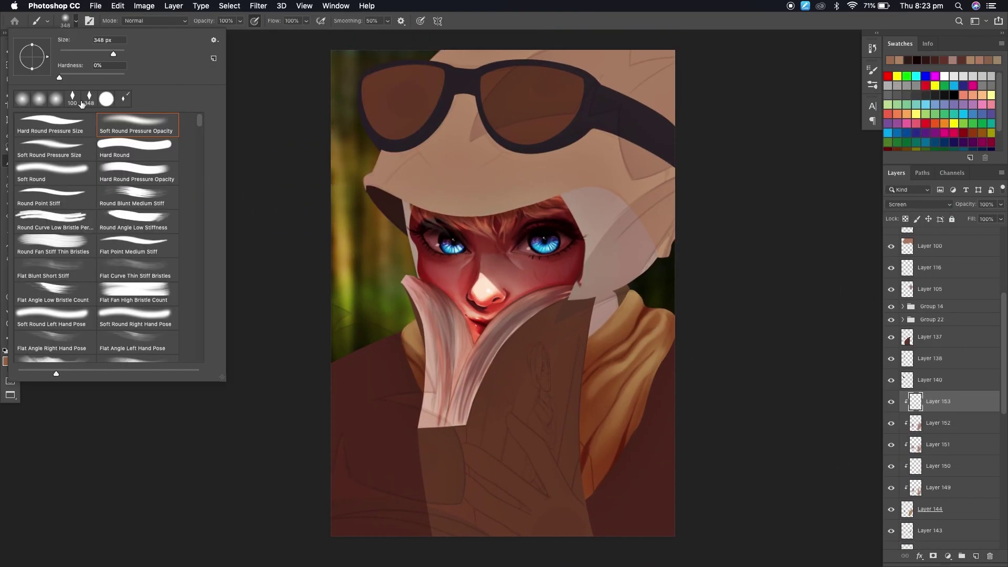
pyautogui.press('b')
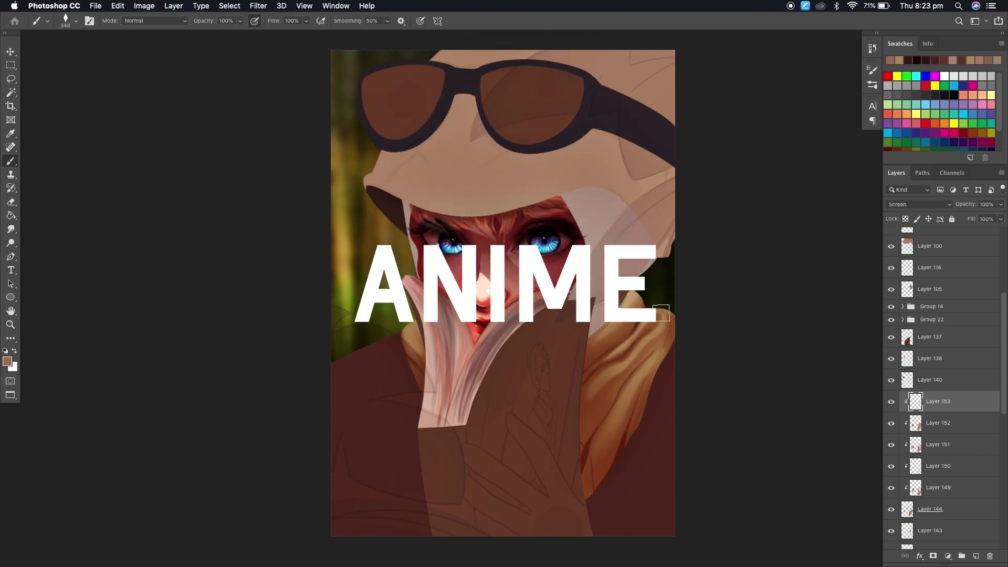
pyautogui.press('e')
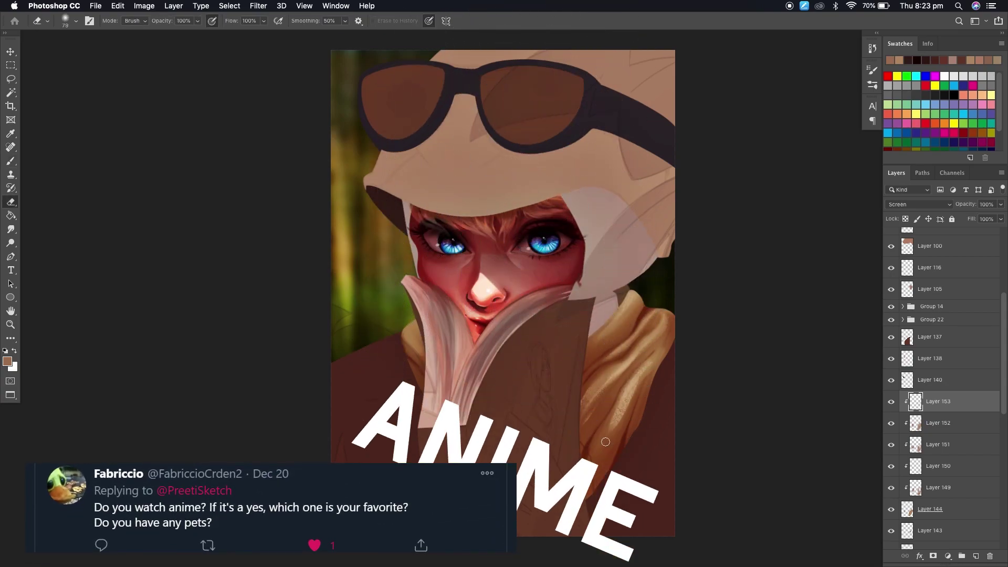
pyautogui.press('v')
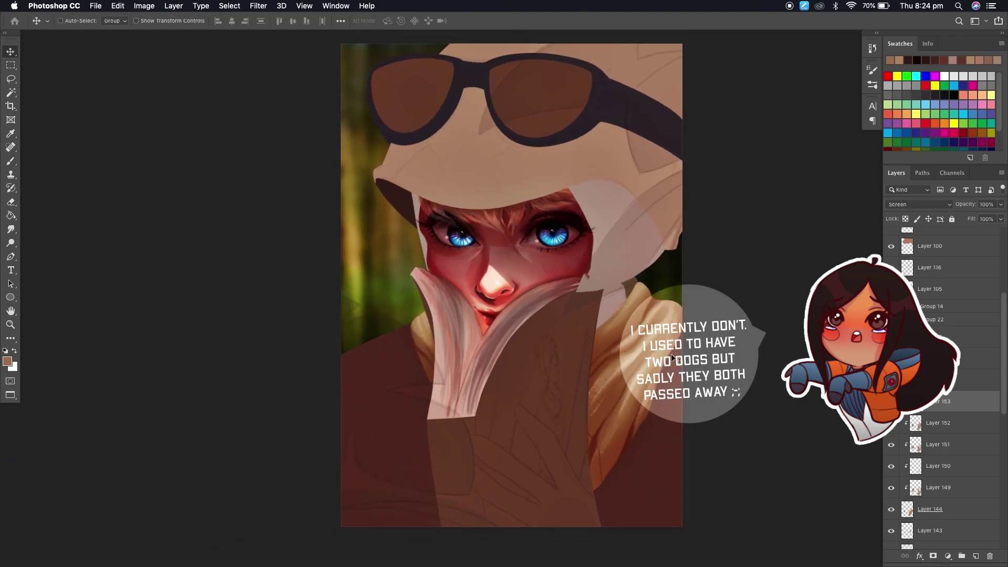
pyautogui.keyDown('ctrl'); pyautogui.click(672, 357); pyautogui.keyUp('ctrl')
pyautogui.press('z')
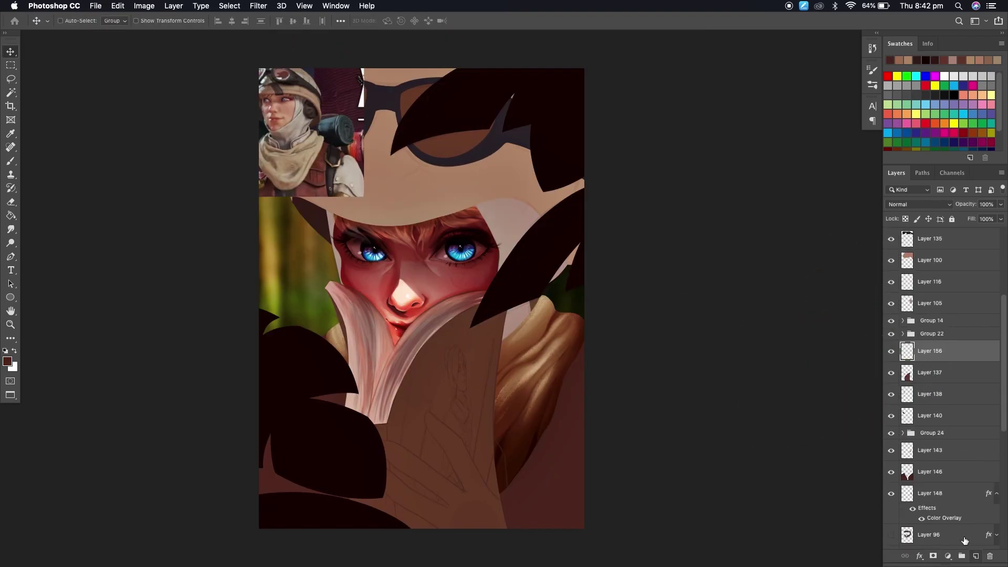
# - Sample a new coat colour, paint shading, and erase with a 71 px eraser
pyautogui.press('i')
pyautogui.click(8, 361)
pyautogui.click(934, 254)
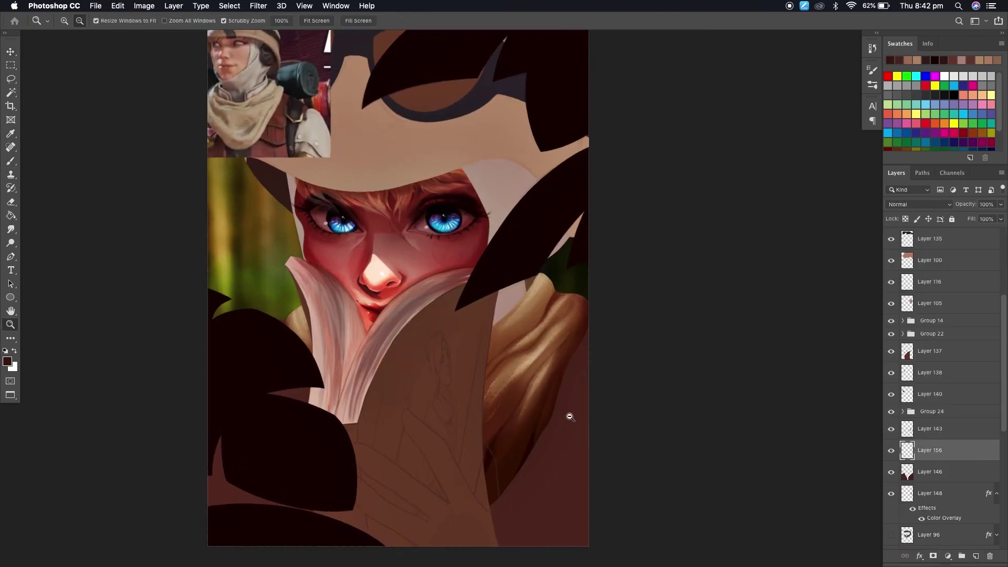
pyautogui.press('b')
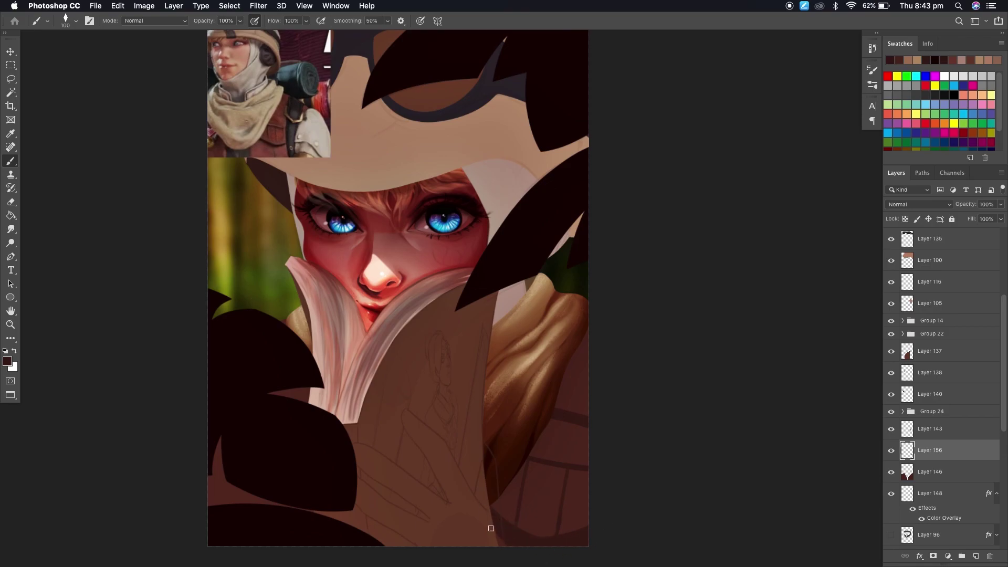
pyautogui.press('e')
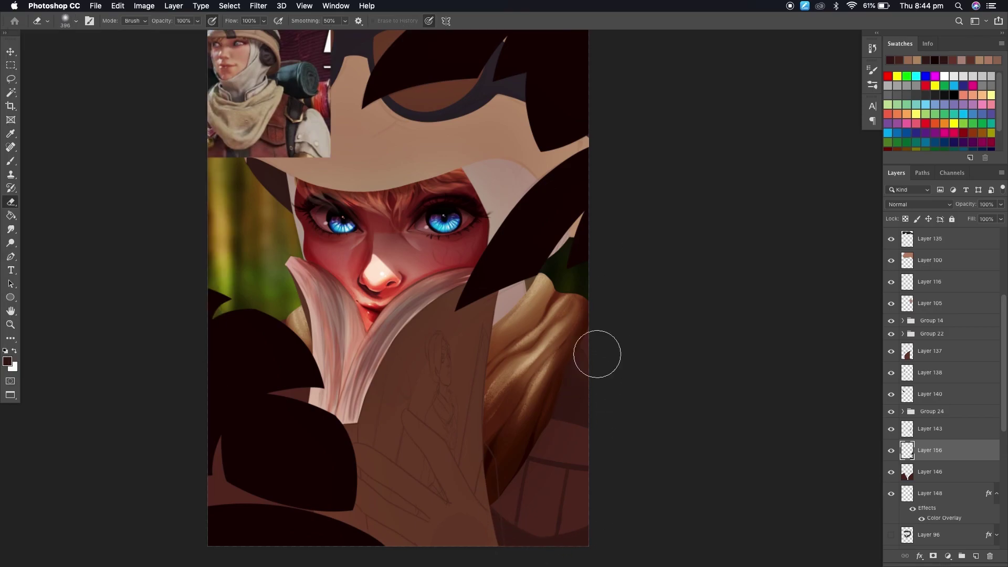
pyautogui.click(76, 21)
pyautogui.write('71')
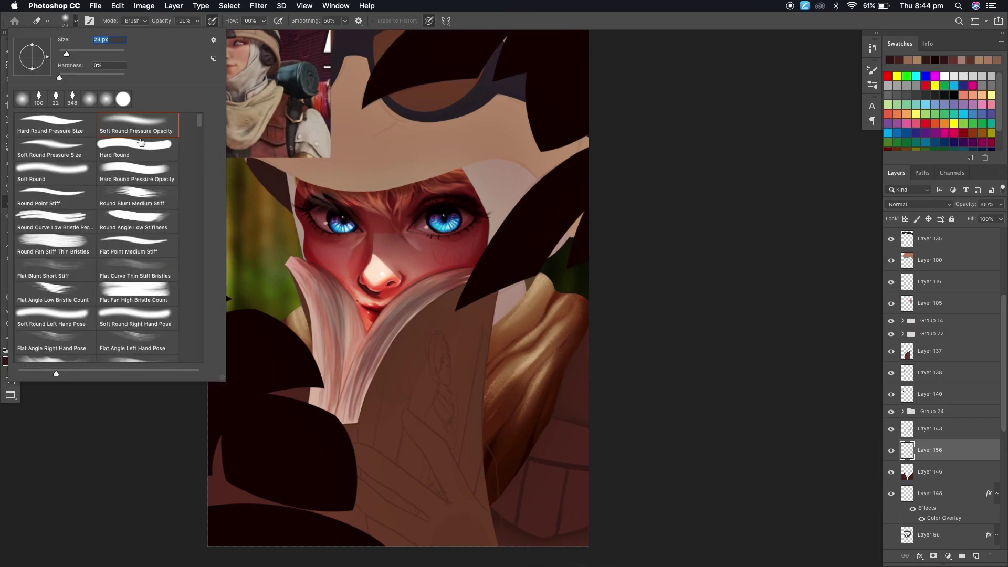
pyautogui.press('Return')
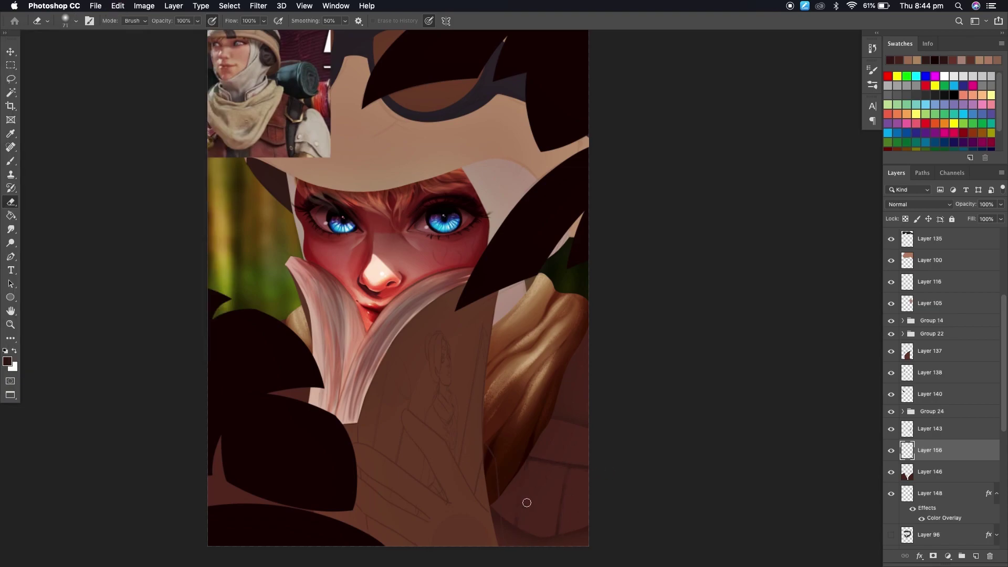
# - Add Layer 157 above Layer 156 in Multiply mode and paint and erase coat shadows
pyautogui.hotkey('ctrl', 't')
pyautogui.press('Return')
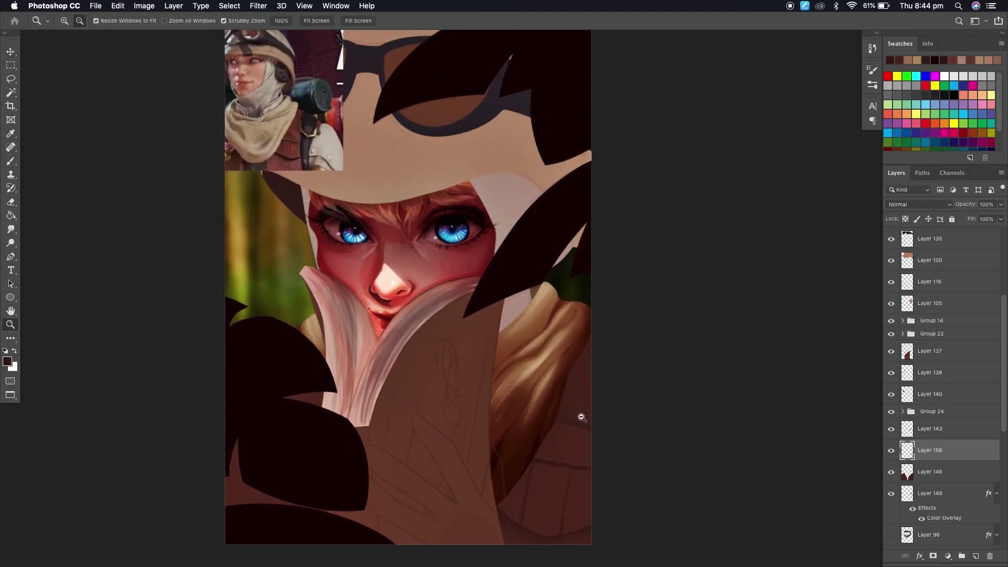
pyautogui.click(975, 556)
pyautogui.press('e')
pyautogui.click(918, 204)
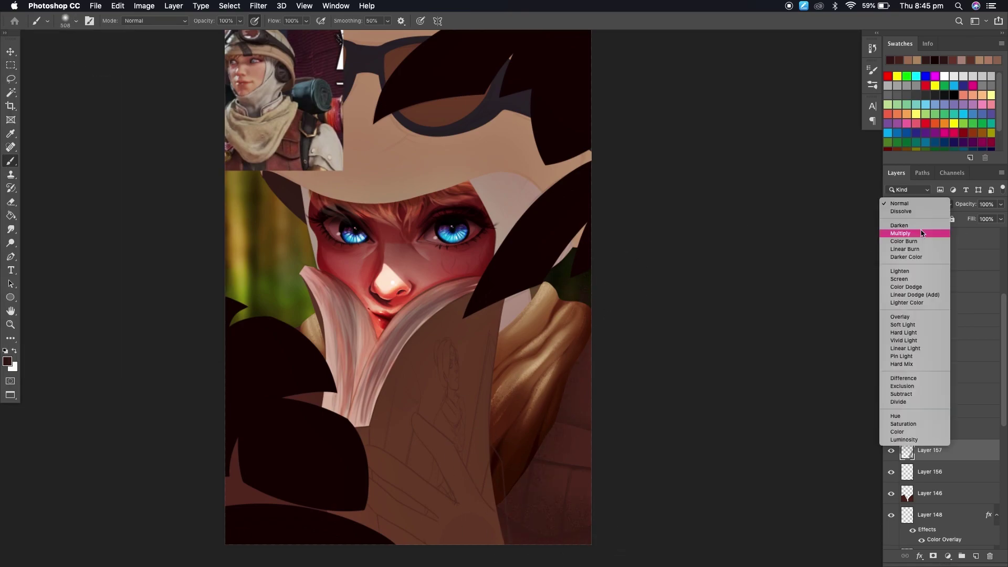
pyautogui.click(920, 231)
pyautogui.click(76, 21)
pyautogui.press('b')
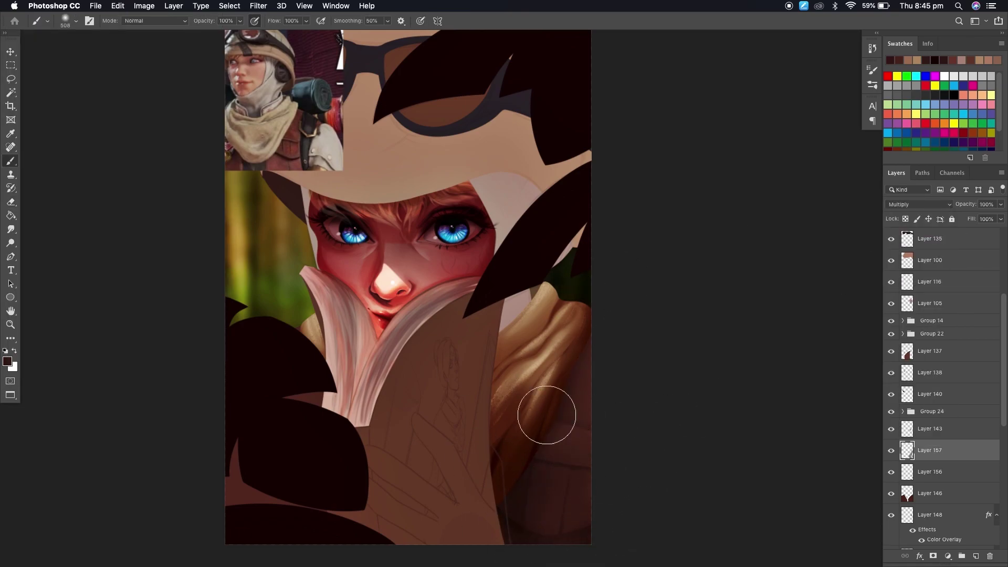
pyautogui.press('e')
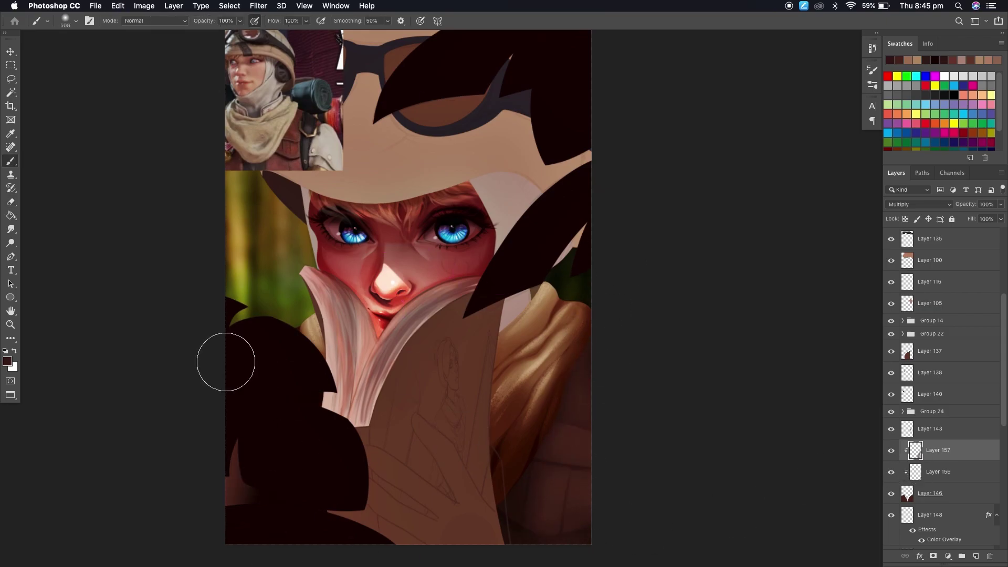
# - Move Layer 156 up in the coat stack and pick a soft round brush
pyautogui.click(922, 473)
pyautogui.press('v')
pyautogui.moveTo(922, 473); pyautogui.dragTo(929, 453)
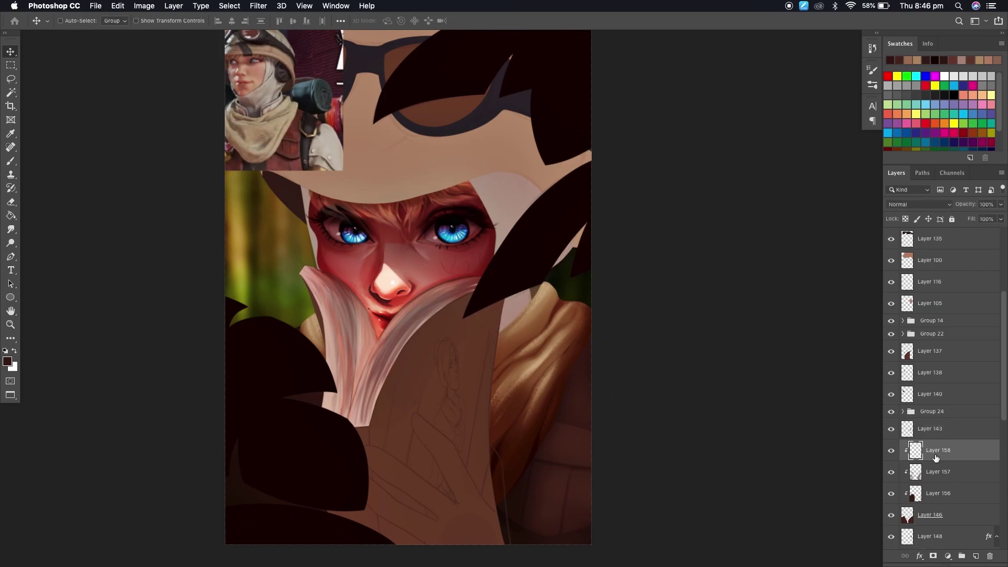
pyautogui.press('b')
pyautogui.click(65, 21)
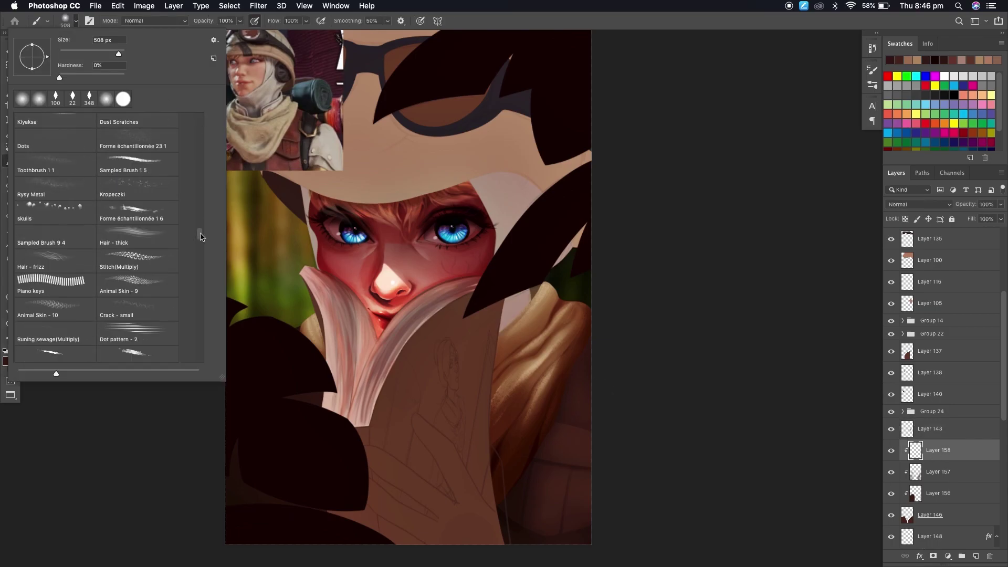
pyautogui.click(501, 322)
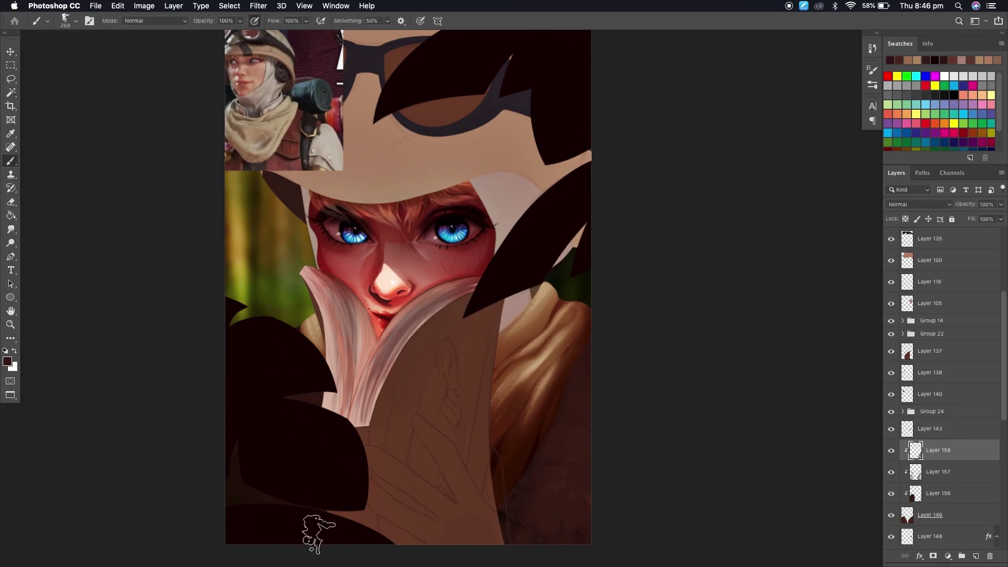
# - Paint coat glow on a Color Dodge layer and shading on a new Soft Light layer
pyautogui.press('v')
pyautogui.click(918, 204)
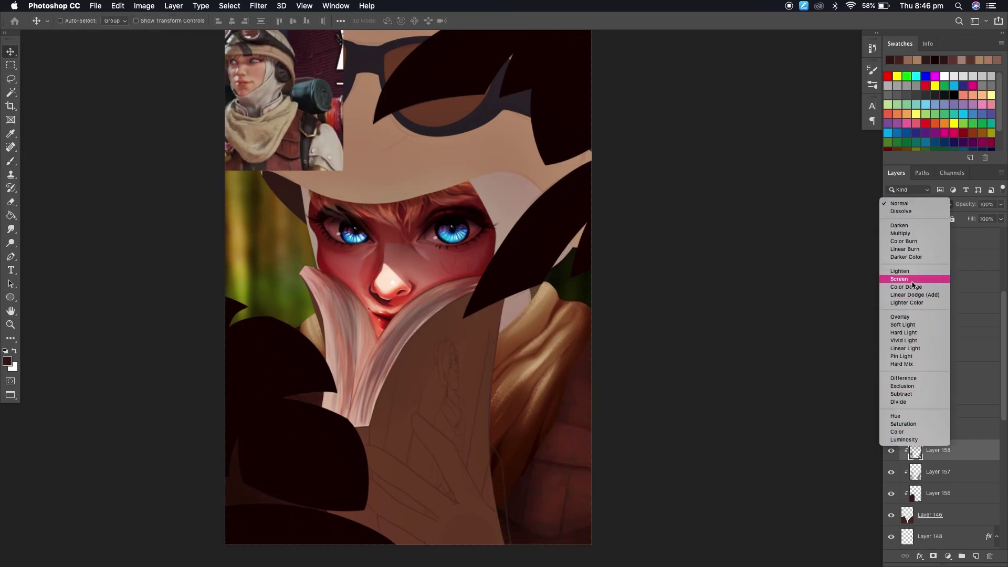
pyautogui.click(912, 287)
pyautogui.press('e')
pyautogui.hotkey('ctrl', 'shift', 'alt', 'n')
pyautogui.press('b')
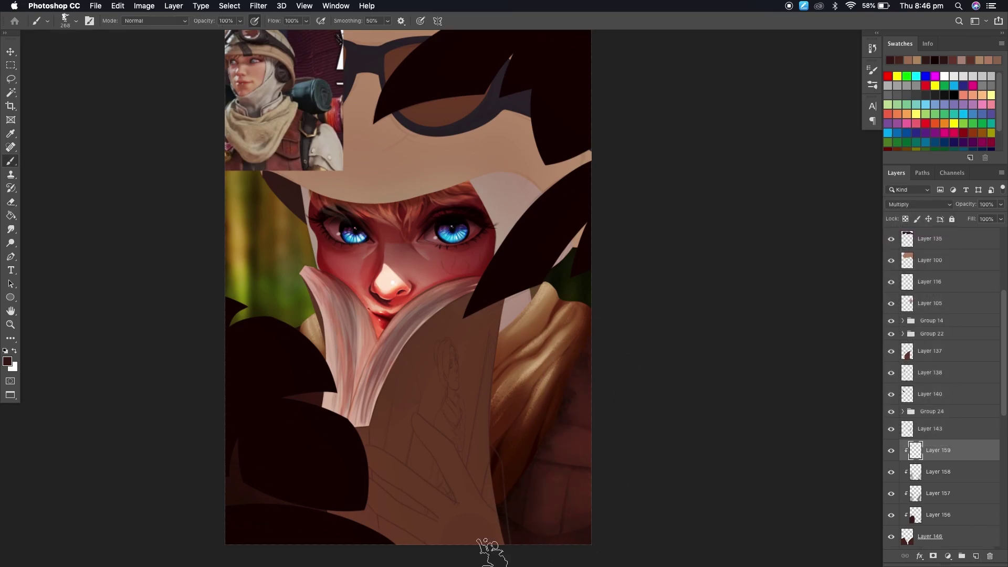
pyautogui.click(919, 204)
pyautogui.click(914, 294)
pyautogui.press('e')
# - Add a Multiply shading layer, blur and erase the coat shading, then select the coat layer group
pyautogui.hotkey('ctrl', 'shift', 'alt', 'n')
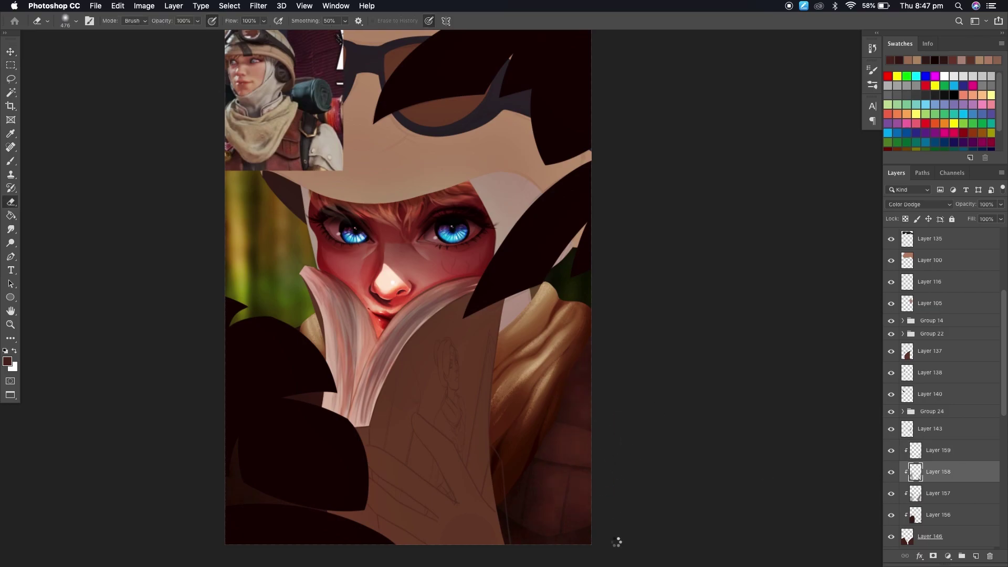
pyautogui.press('b')
pyautogui.click(65, 20)
pyautogui.press('Escape')
pyautogui.hotkey('shift', 'alt', 'm')
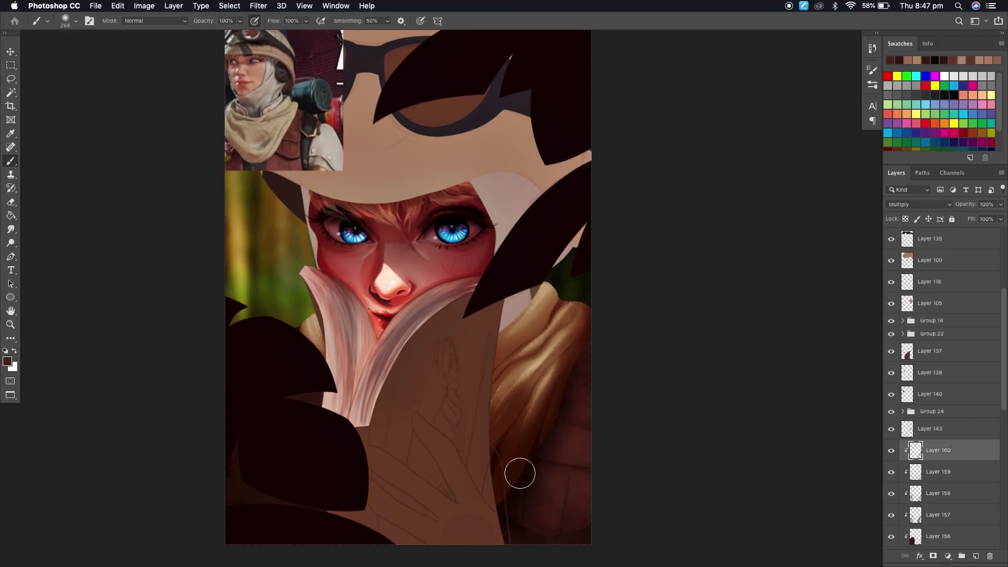
pyautogui.keyDown('super'); pyautogui.click(394, 537); pyautogui.keyUp('super')
pyautogui.press('r')
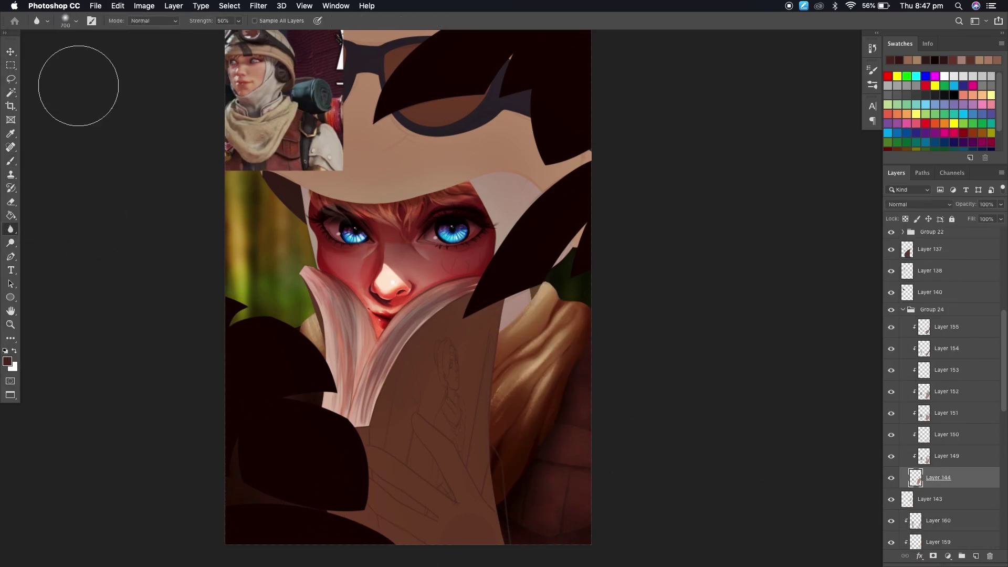
pyautogui.press('e')
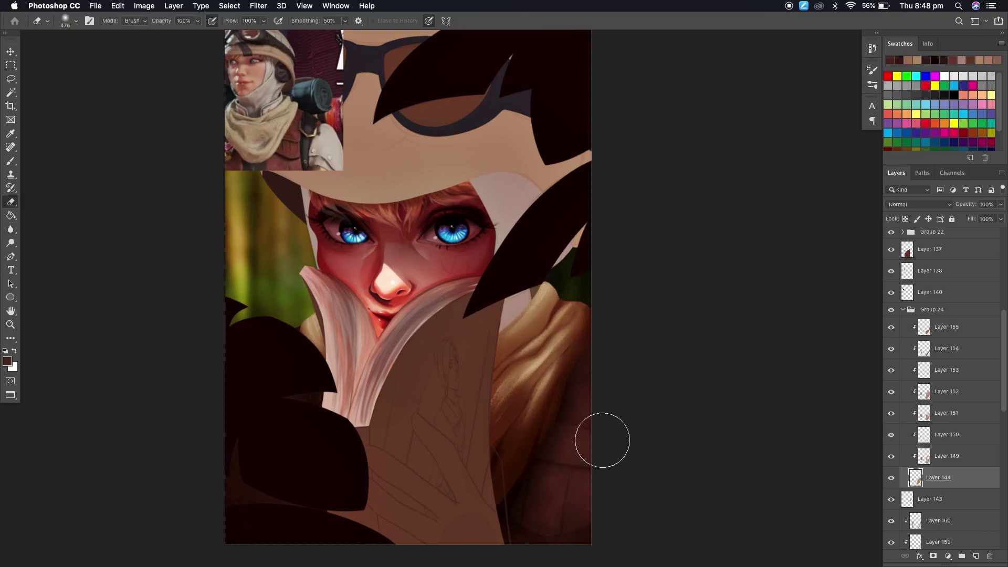
pyautogui.press('super+0')
pyautogui.keyDown('super'); pyautogui.click(322, 423); pyautogui.keyUp('super')
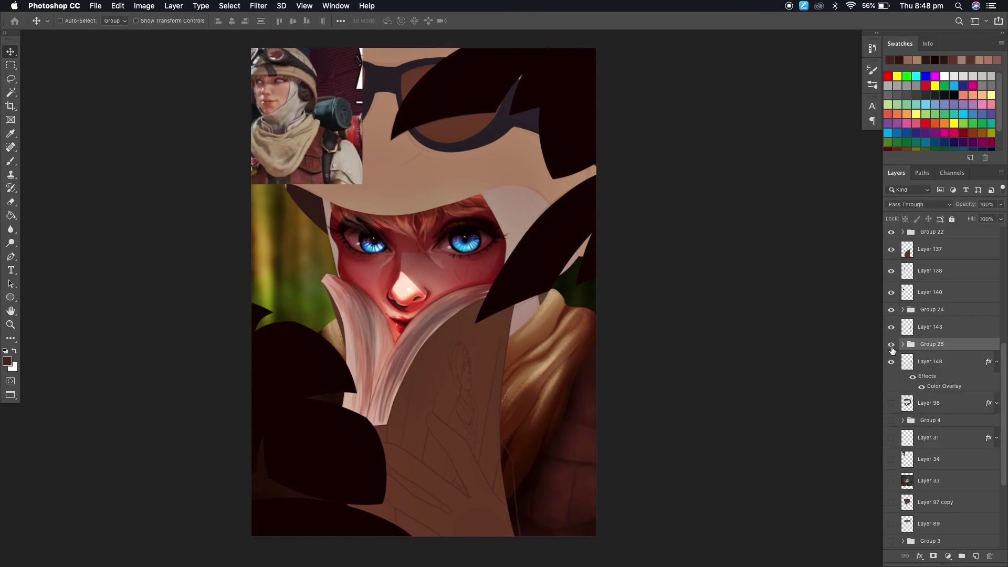
# - Lasso-delete excess glow on the coat group's glow layer and set it to Color Dodge
pyautogui.click(902, 344)
pyautogui.click(920, 361)
pyautogui.press('l')
pyautogui.moveTo(628, 479); pyautogui.dragTo(465, 566)
pyautogui.press('Delete')
pyautogui.press('super+d')
pyautogui.hotkey('shift', 'alt', 'd')
pyautogui.press('e')
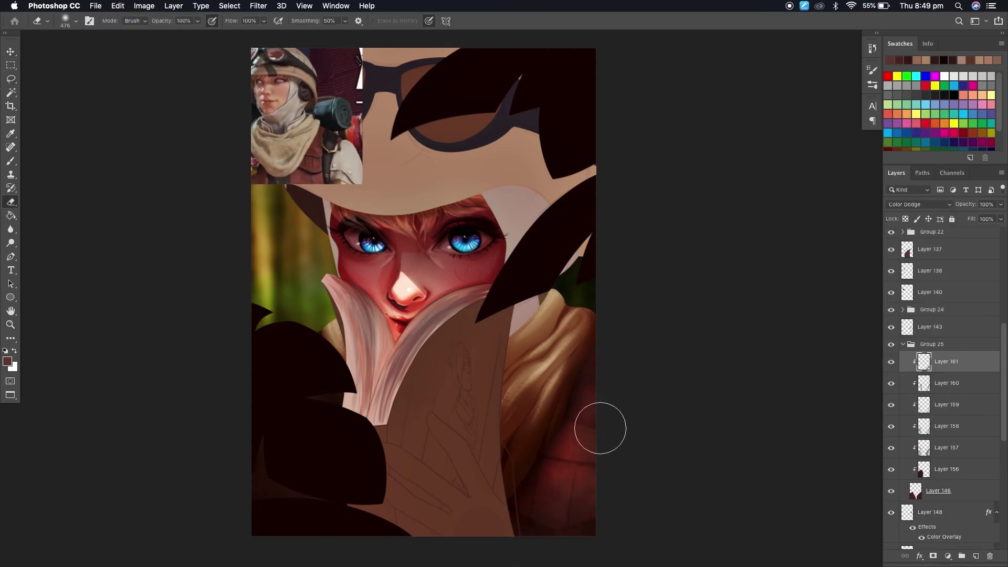
# - Hide the reference photo, sample skin pink, and add a layer clipped to the pink cloth
pyautogui.press('v')
pyautogui.keyDown('super'); pyautogui.click(617, 427); pyautogui.keyUp('super')
pyautogui.click(902, 344)
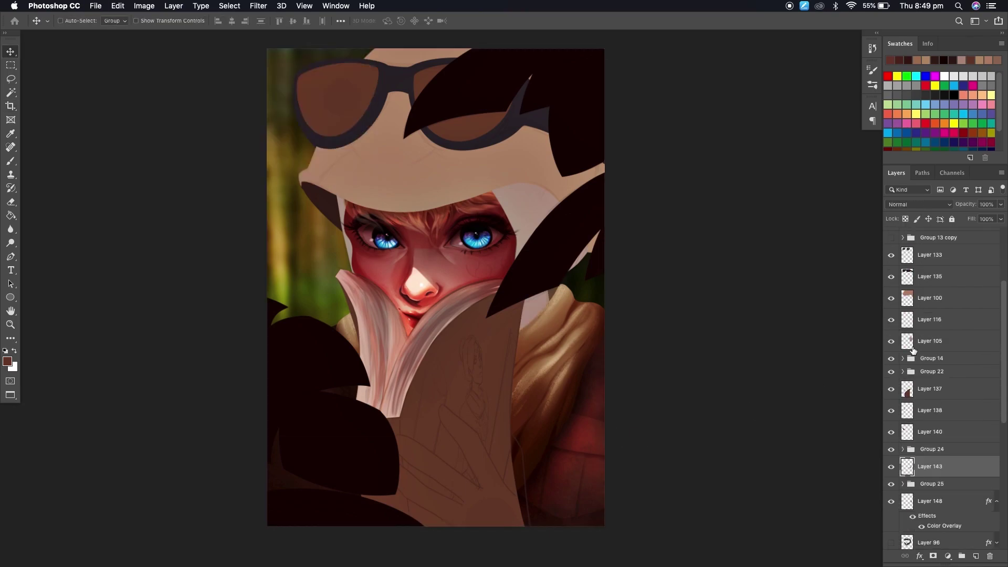
pyautogui.press('i')
pyautogui.click(420, 282)
pyautogui.scroll(-5, 913, 342)
pyautogui.press('super+shift+alt+n')
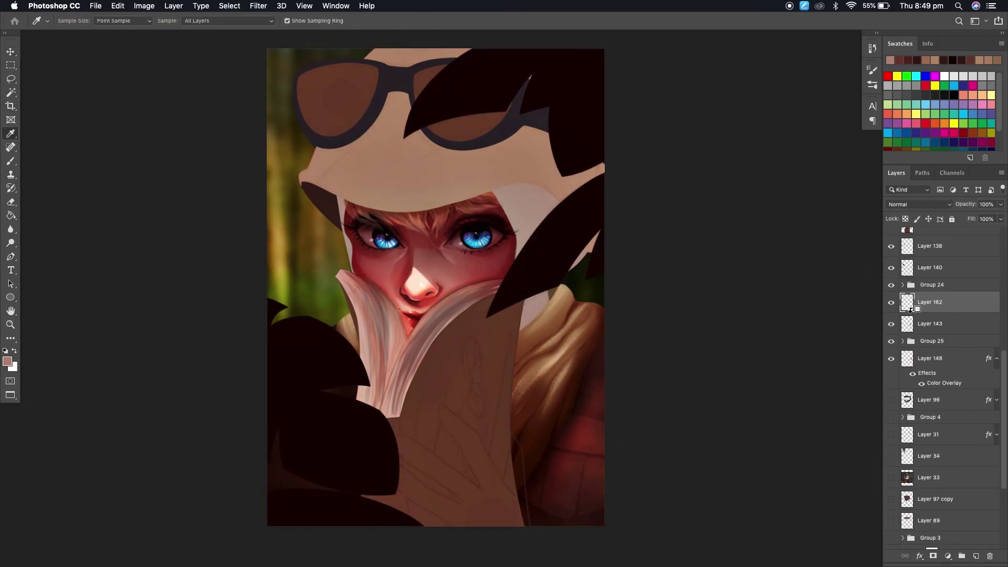
pyautogui.hotkey('shift', 'alt', 'm')
# - Add another clipped Multiply layer on the cloth and paint soft blurred shading
pyautogui.press('super+alt+g')
pyautogui.press('super+shift+alt+n')
pyautogui.hotkey('shift', 'alt', 'm')
pyautogui.press('b')
pyautogui.press('Escape')
pyautogui.click(10, 229)
pyautogui.press('v')
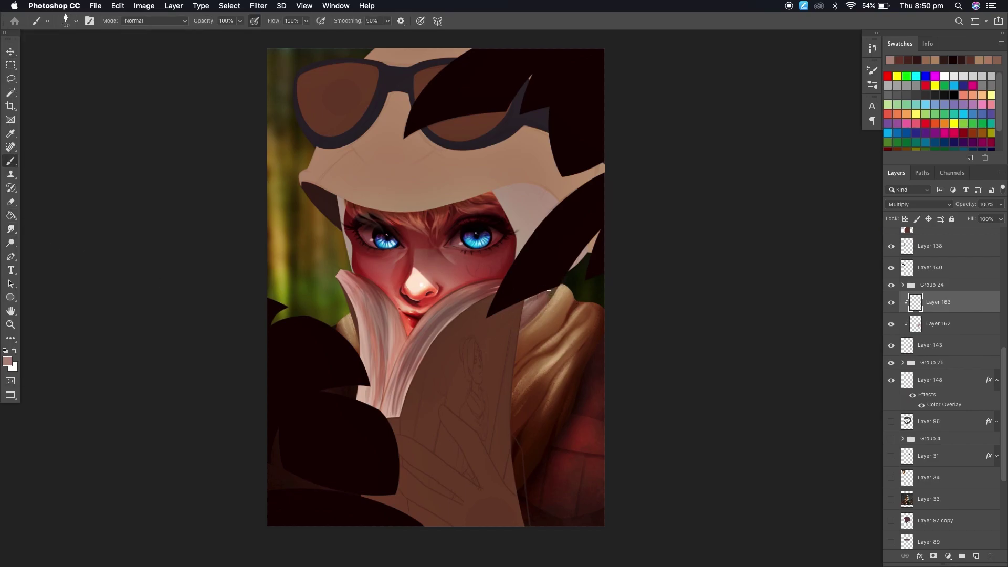
# - Add a Multiply layer clipped to Layer 138 and paint face shading
pyautogui.scroll(4, 919, 352)
pyautogui.click(924, 333)
pyautogui.press('super+shift+alt+n')
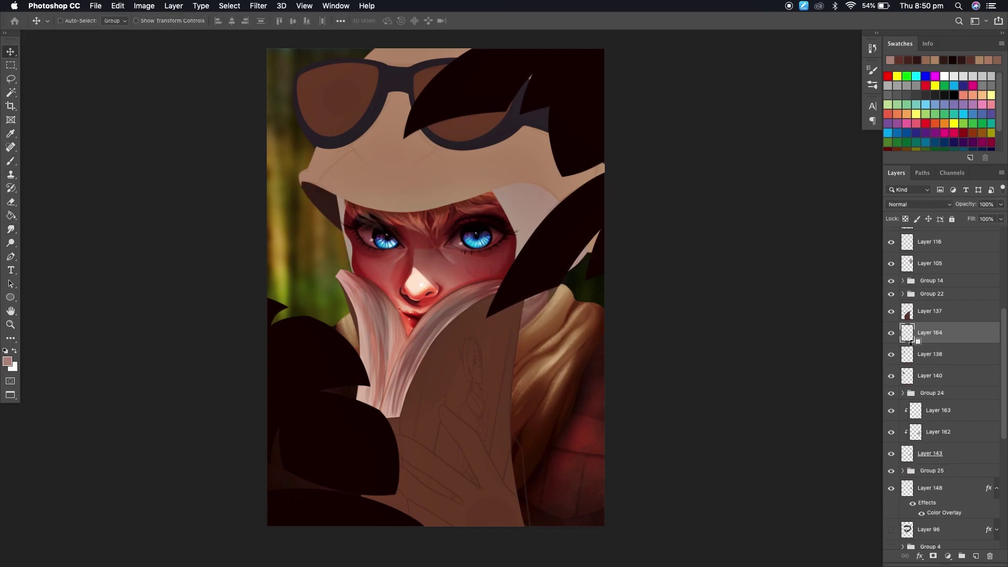
pyautogui.press('super+alt+g')
pyautogui.hotkey('shift', 'alt', 'm')
pyautogui.press('b')
pyautogui.press('Escape')
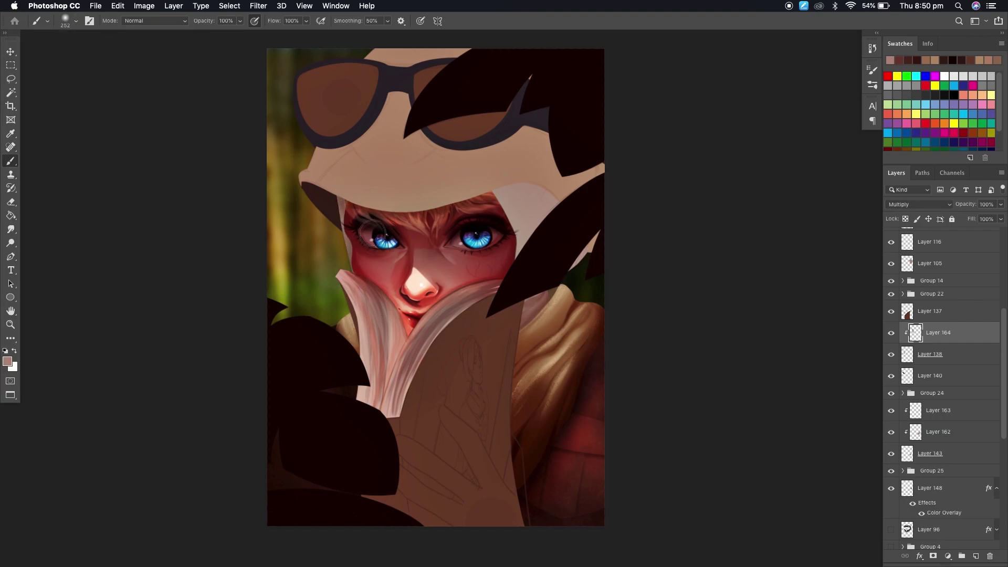
# - Paint more clipped Multiply shading layers with a 100 px brush, then group Layers 138–166
pyautogui.press('super+shift+alt+n')
pyautogui.hotkey('shift', 'alt', 'm')
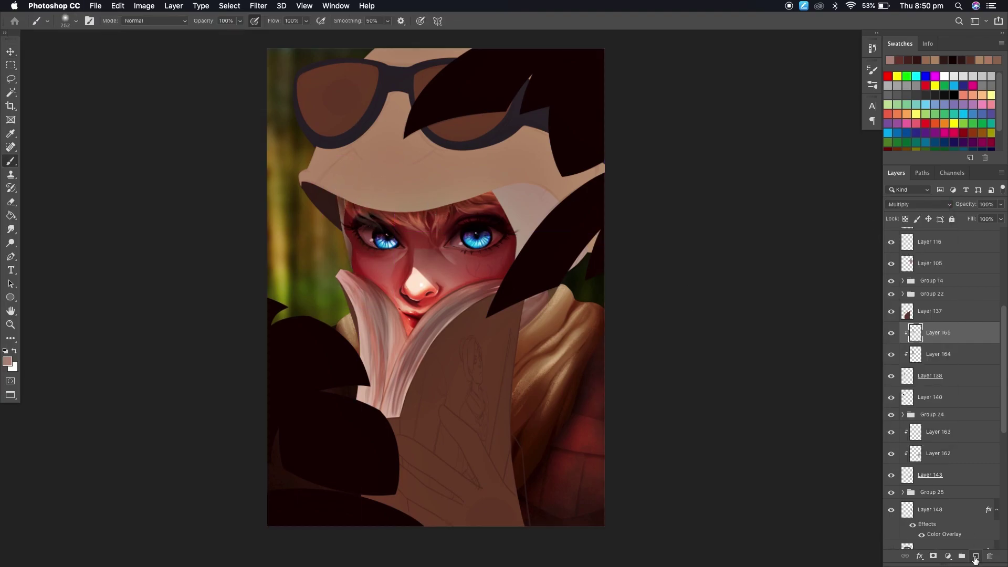
pyautogui.press('super+shift+alt+n')
pyautogui.hotkey('shift', 'alt', 'm')
pyautogui.press('Escape')
pyautogui.press('v')
# - Add a layer clipped to Layer 105 and paint hair shading with a 412 px brush
pyautogui.keyDown('shift'); pyautogui.click(930, 397); pyautogui.keyUp('shift')
pyautogui.press('super+g')
pyautogui.scroll(3, 940, 399)
pyautogui.click(903, 382)
pyautogui.press('super+shift+alt+n')
pyautogui.press('super+alt+g')
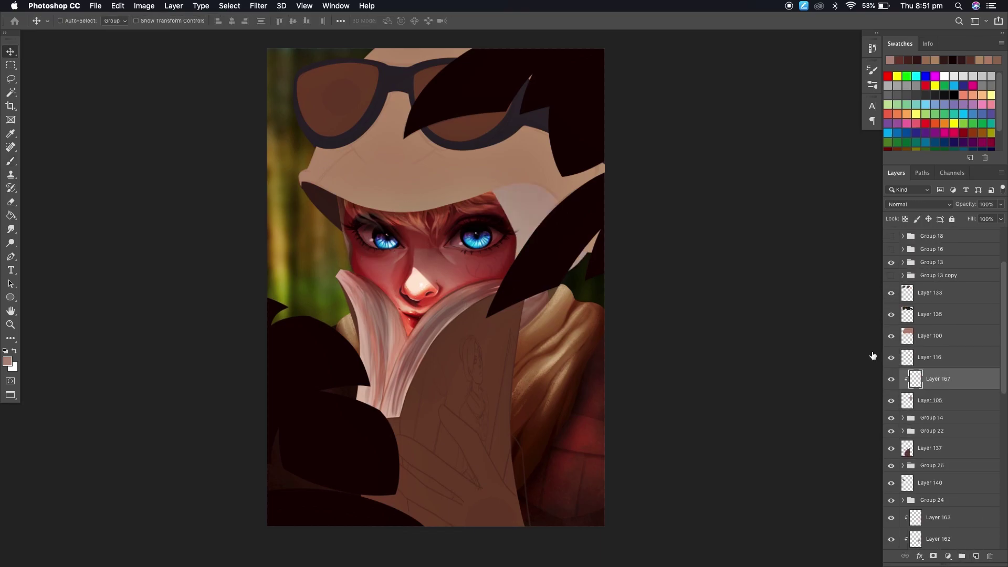
pyautogui.press('b')
pyautogui.press('Escape')
# - Paint further clipped hair layers at 100 px and 182 px, smudging and blurring the strokes
pyautogui.press('super+shift+alt+n')
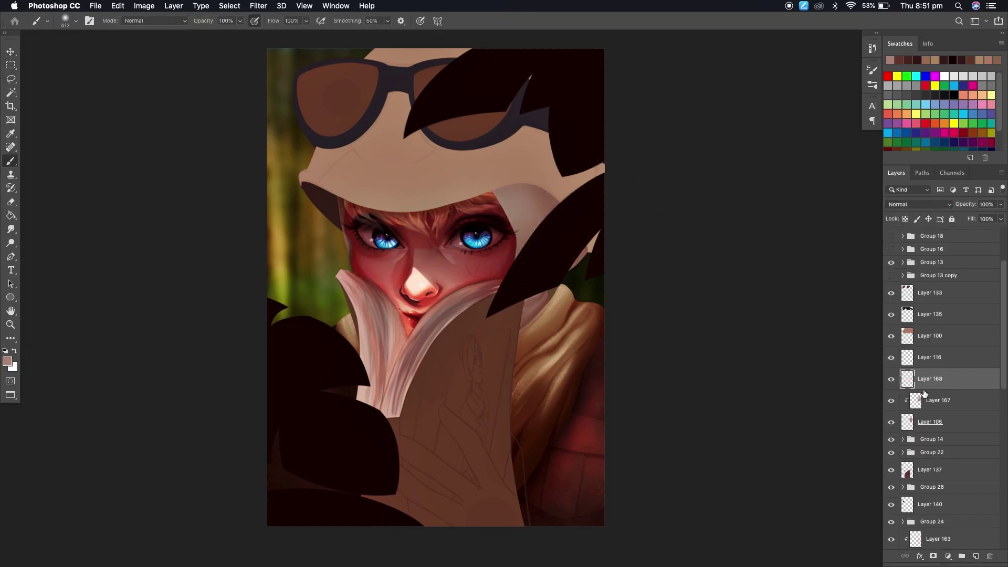
pyautogui.press('super+shift+alt+n')
pyautogui.hotkey('shift', 'alt', 'm')
pyautogui.press('Escape')
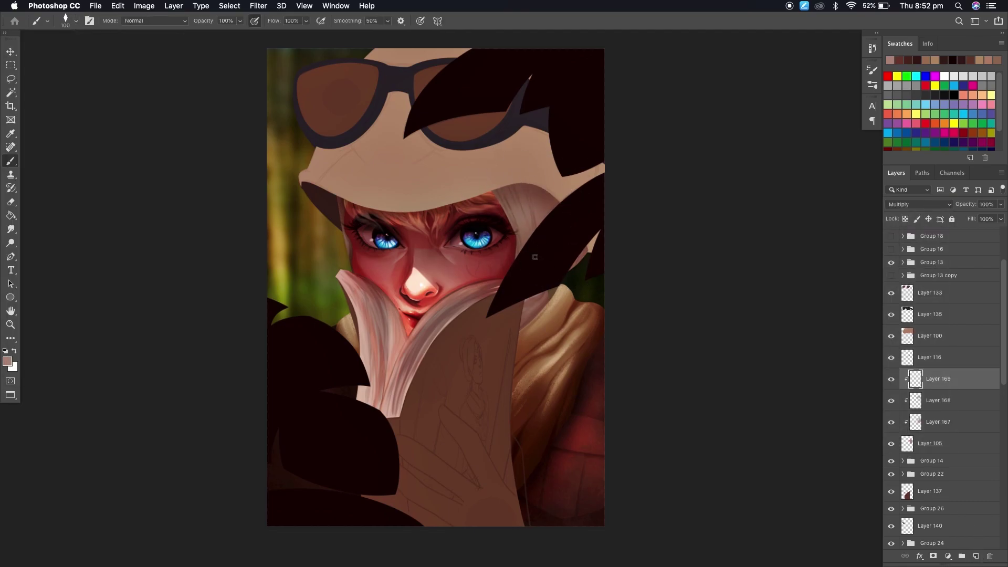
pyautogui.click(11, 230)
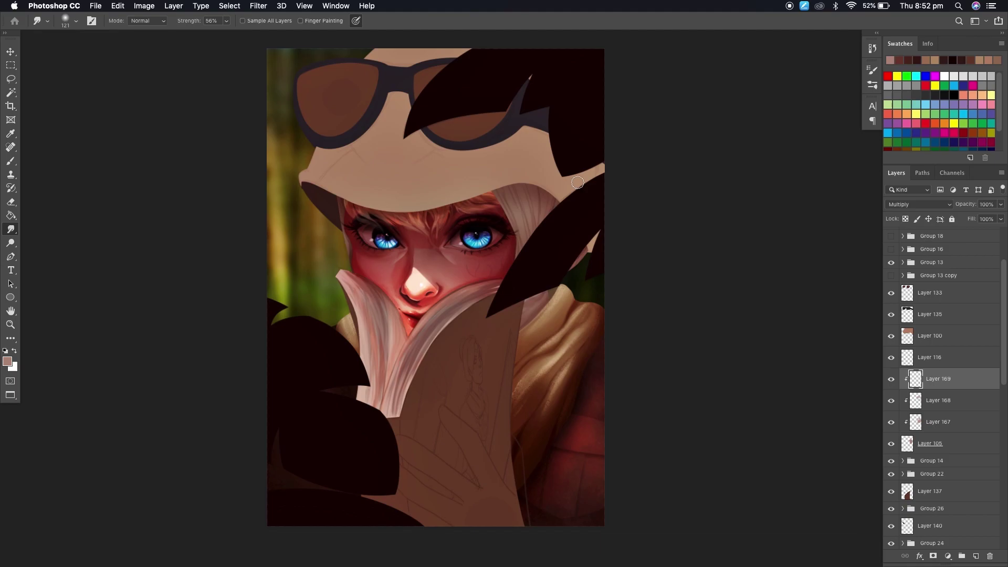
pyautogui.press('b')
pyautogui.press('Escape')
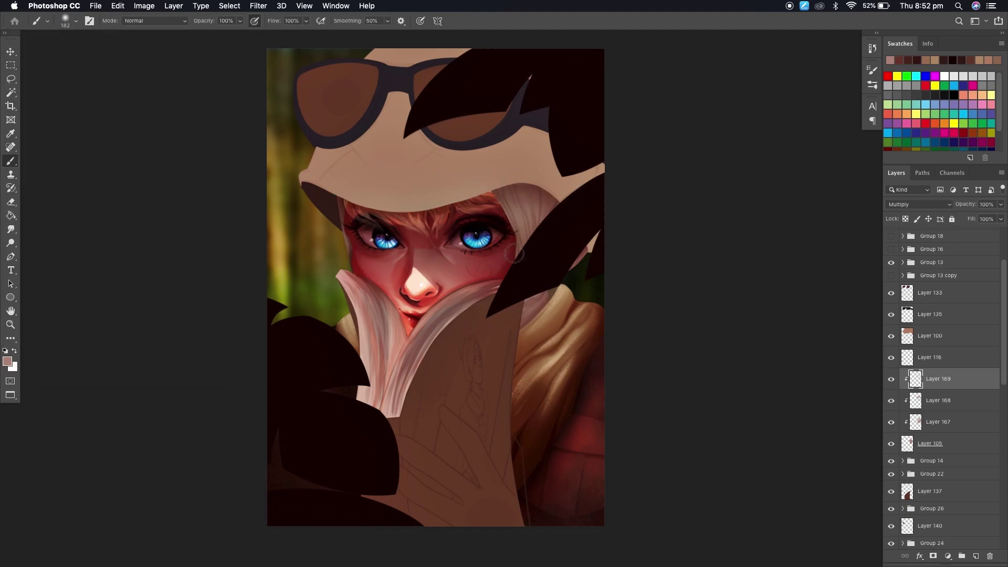
pyautogui.press('r')
# - Group the hair layers, then group Layer 116 with the hair and face groups
pyautogui.keyDown('super'); pyautogui.click(522, 275); pyautogui.keyUp('super')
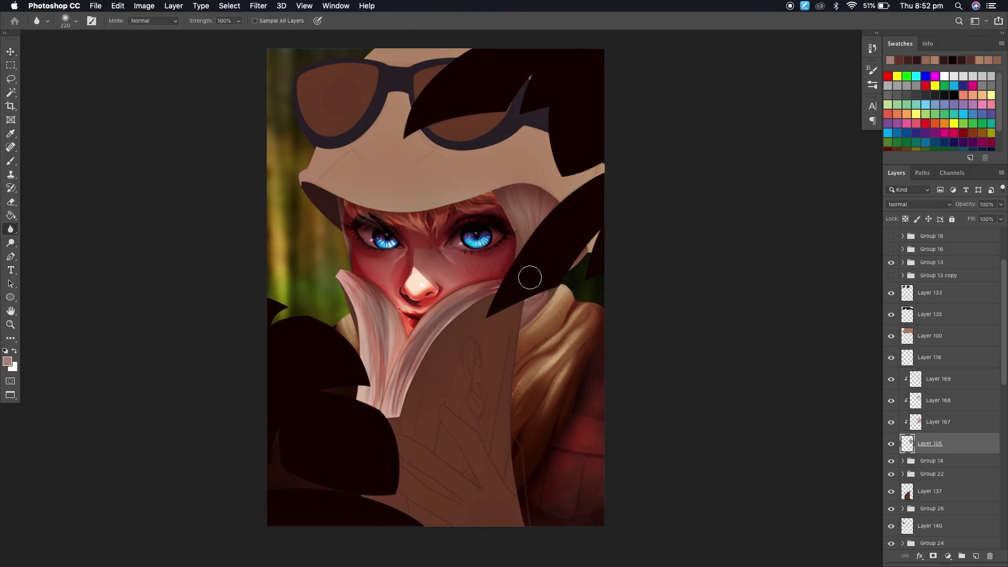
pyautogui.press('v')
pyautogui.press('super+g')
pyautogui.moveTo(932, 374); pyautogui.dragTo(934, 412)
pyautogui.press('super+g')
pyautogui.scroll(1, 701, 416)
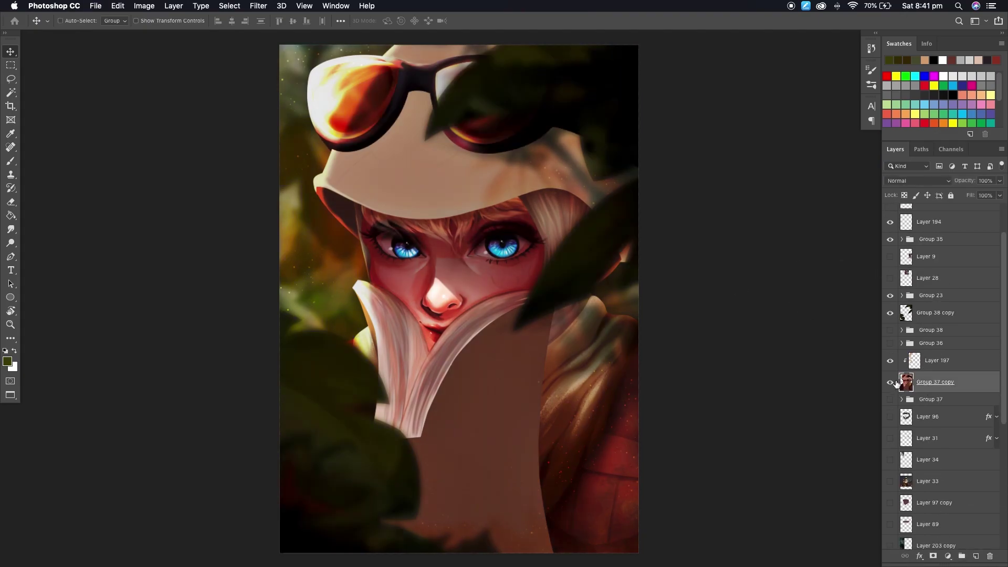
# - Hide the foreground leaves, Magic Wand the hat, and paste the goggled-hat reference left of the face
pyautogui.click(890, 313)
pyautogui.press('w')
pyautogui.click(525, 168)
pyautogui.scroll(2, 940, 326)
pyautogui.hotkey('ctrl', 'v')
pyautogui.click(890, 327)
pyautogui.moveTo(542, 264); pyautogui.dragTo(453, 482)
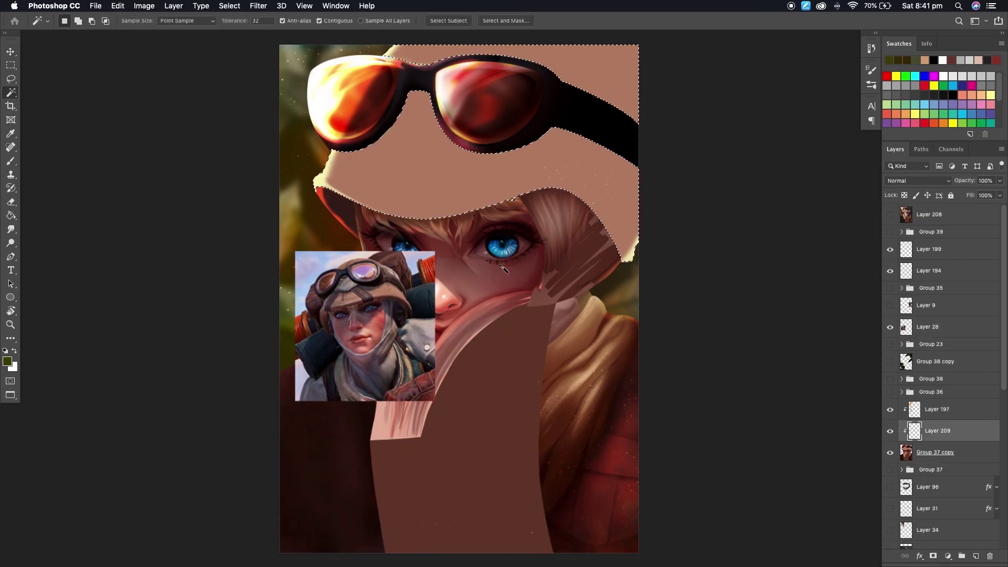
# - Sample a colour from the reference and set the soft brush to about 252 px
pyautogui.press('b')
pyautogui.keyDown('alt'); pyautogui.click(383, 295); pyautogui.keyUp('alt')
pyautogui.click(7, 362)
pyautogui.press('Return')
pyautogui.click(65, 20)
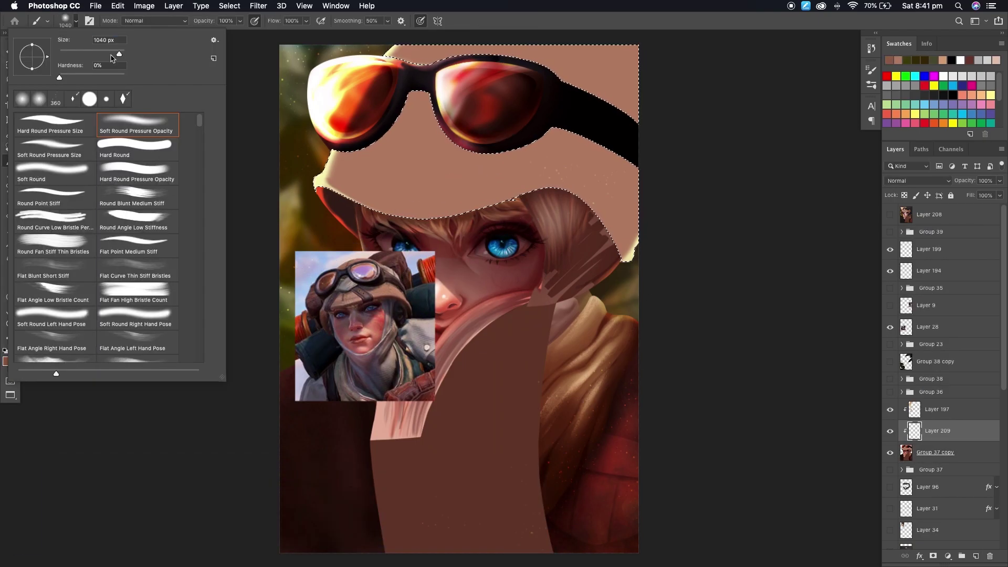
pyautogui.moveTo(111, 58); pyautogui.dragTo(105, 55)
pyautogui.click(224, 41)
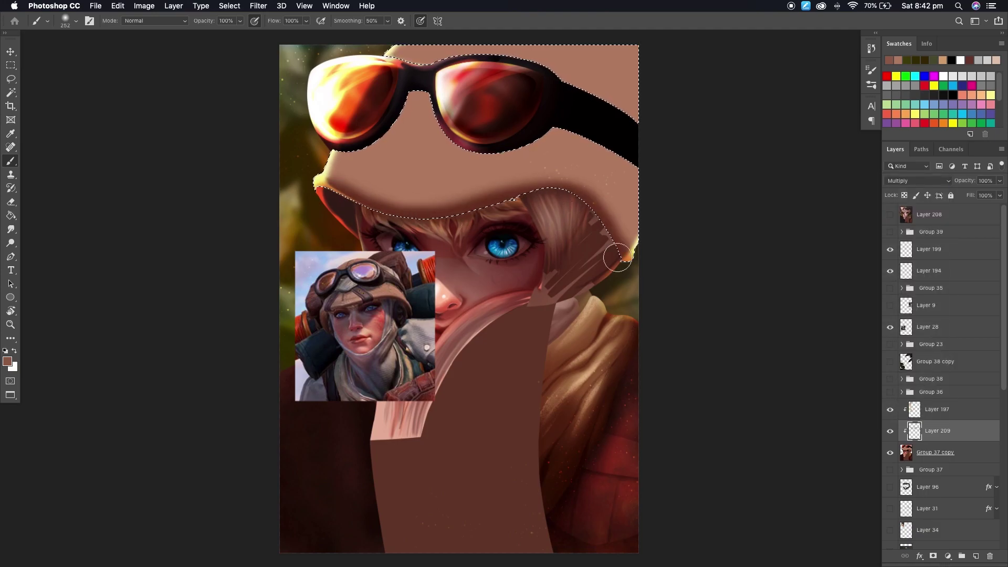
# - Paint tan shading over the hat with a 1000 px brush, then reduce it to 50 px
pyautogui.click(65, 21)
pyautogui.moveTo(94, 41); pyautogui.dragTo(137, 40)
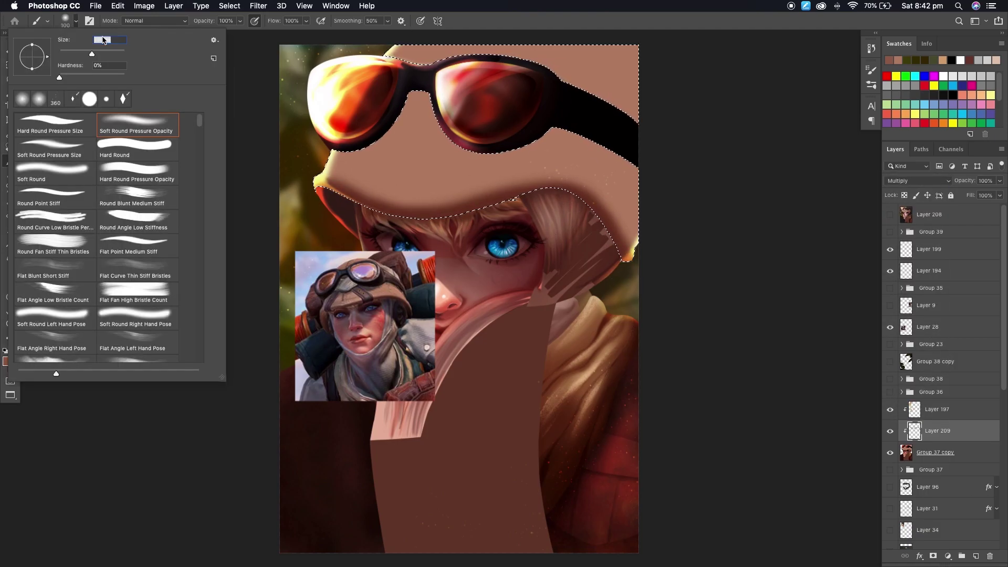
pyautogui.press('Return')
pyautogui.moveTo(498, 61); pyautogui.dragTo(491, 93)
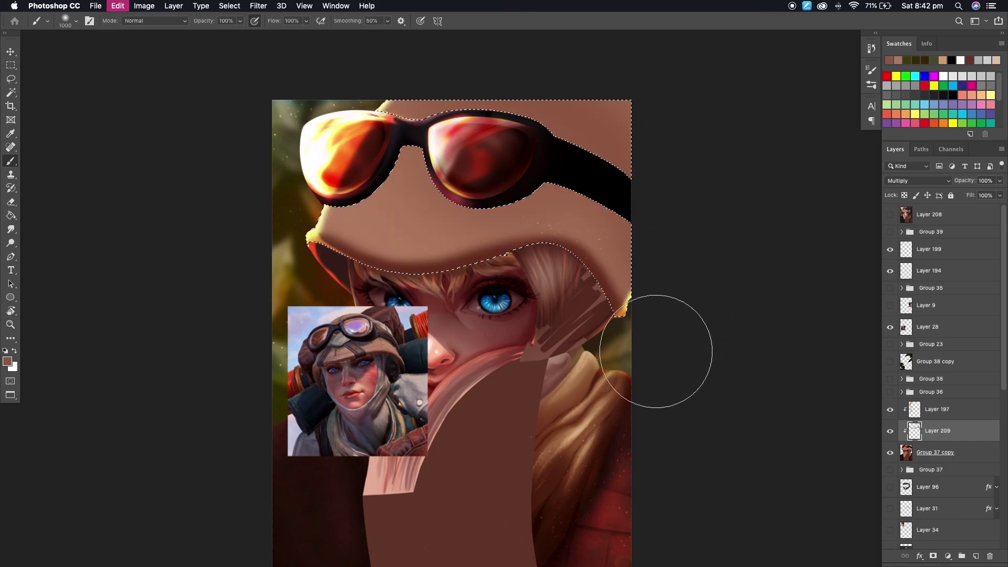
pyautogui.press('super')
pyautogui.click(65, 20)
pyautogui.press('Return')
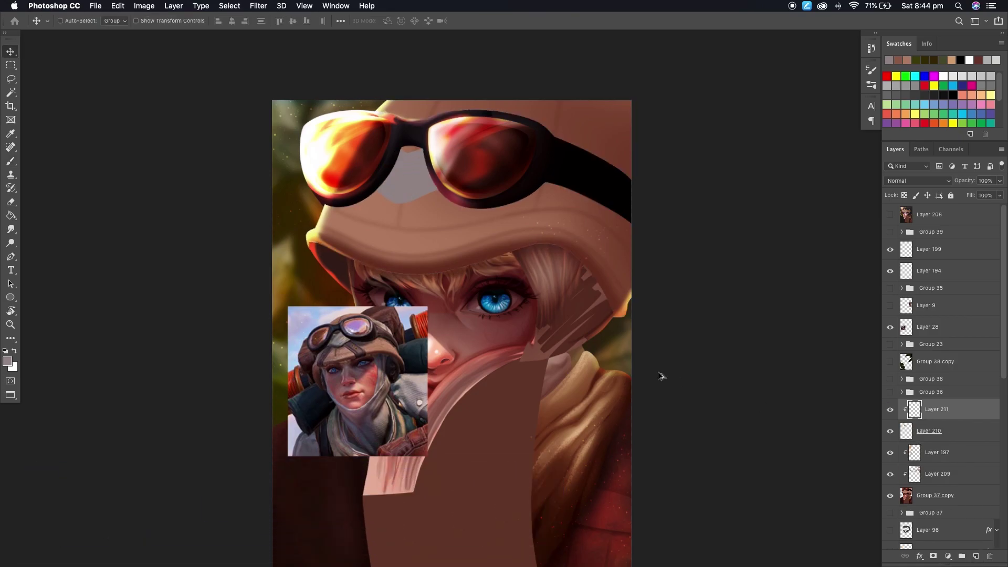
# - Sample the goggle grey and paint textured strokes on the nose piece on a new layer
pyautogui.click(342, 334)
pyautogui.press('b')
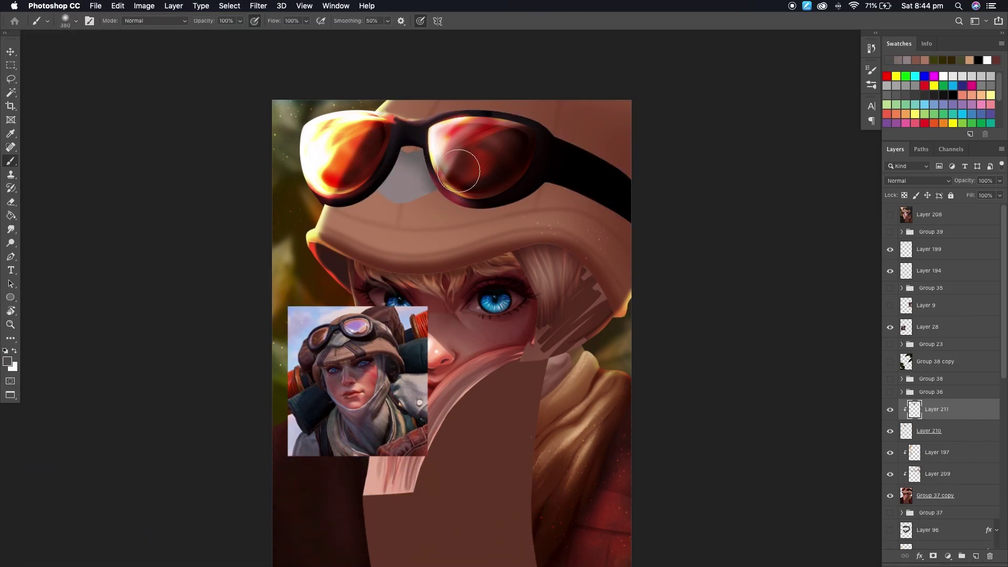
pyautogui.hotkey('ctrl', 'shift', 'alt', 'n')
pyautogui.click(66, 21)
pyautogui.scroll(-5, 200, 207)
pyautogui.moveTo(404, 181); pyautogui.dragTo(428, 197)
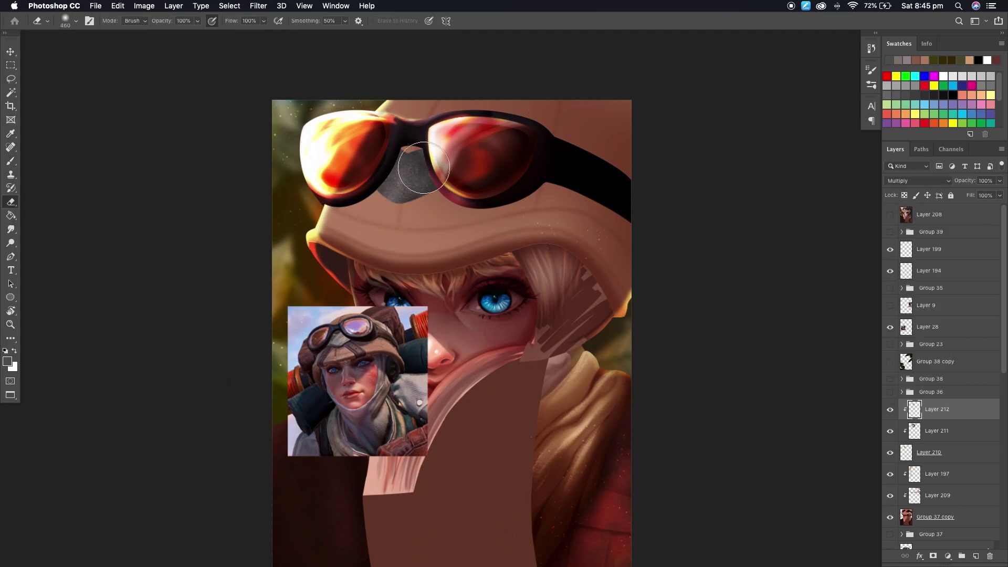
# - Add a Multiply shading layer with a 90 px brush and a Color Dodge highlight layer
pyautogui.hotkey('ctrl', 'shift', 'alt', 'n')
pyautogui.click(75, 23)
pyautogui.doubleClick(142, 270)
pyautogui.hotkey('shift', 'alt', 'm')
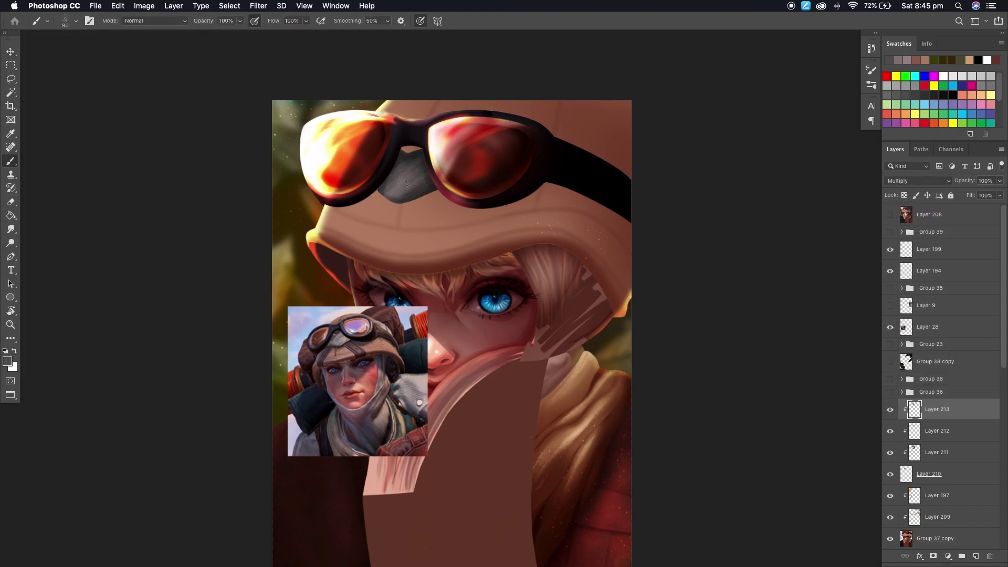
pyautogui.hotkey('ctrl', 'shift', 'alt', 'n')
pyautogui.hotkey('shift', 'alt', 'd')
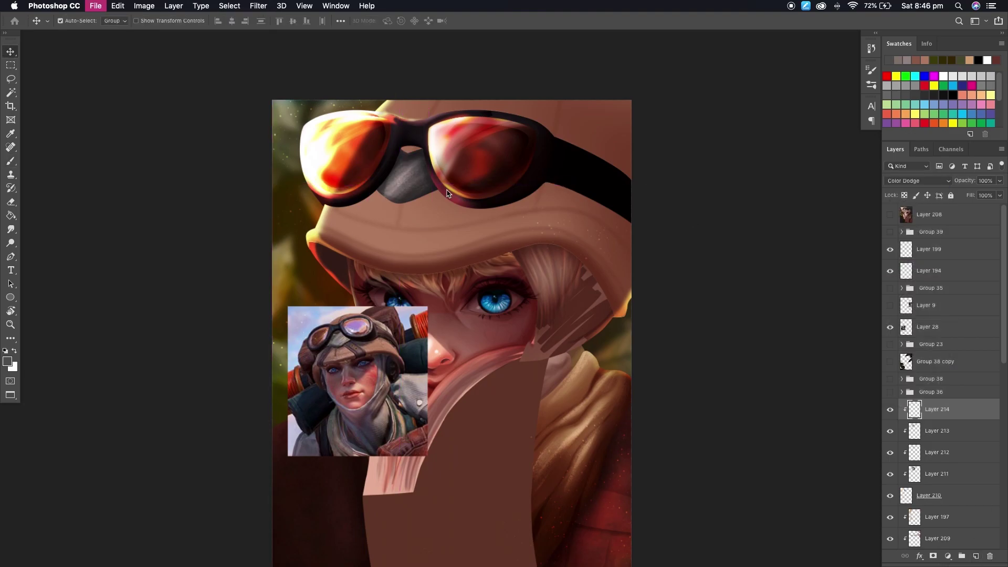
# - On a new layer, select the hat and paint a thin diagonal strap in a sampled colour
pyautogui.hotkey('ctrl', 'shift', 'alt', 'n')
pyautogui.press('w')
pyautogui.hotkey('ctrl', '[')
pyautogui.press('b')
pyautogui.moveTo(354, 338)
pyautogui.mouseDown()
pyautogui.moveTo(325, 353)
pyautogui.moveTo(349, 338)
pyautogui.mouseUp()
pyautogui.moveTo(428, 195); pyautogui.dragTo(493, 264)
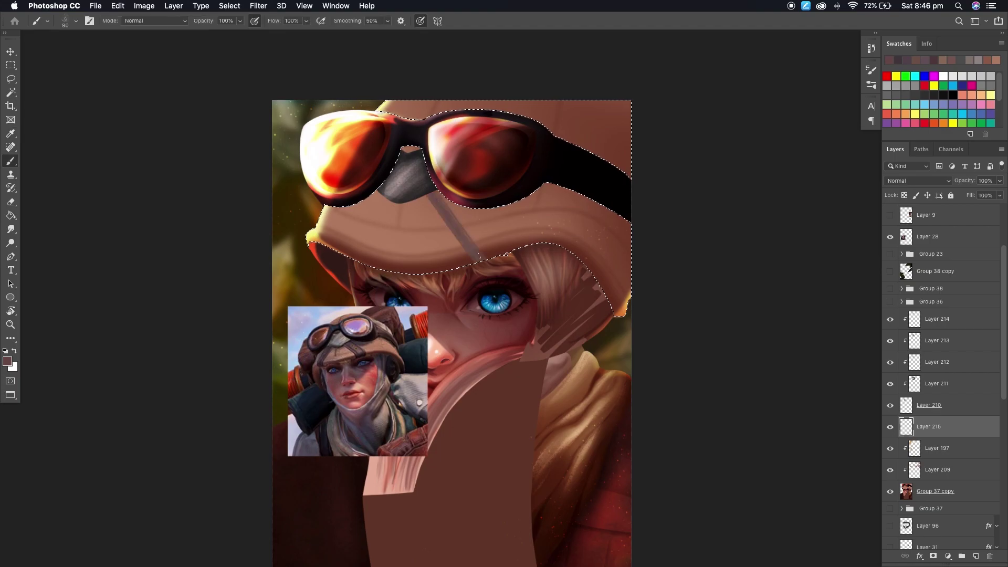
# - Repaint both diagonal straps from goggle bridge to brim with a 50 px brush
pyautogui.hotkey('ctrl', 'z')
pyautogui.click(76, 21)
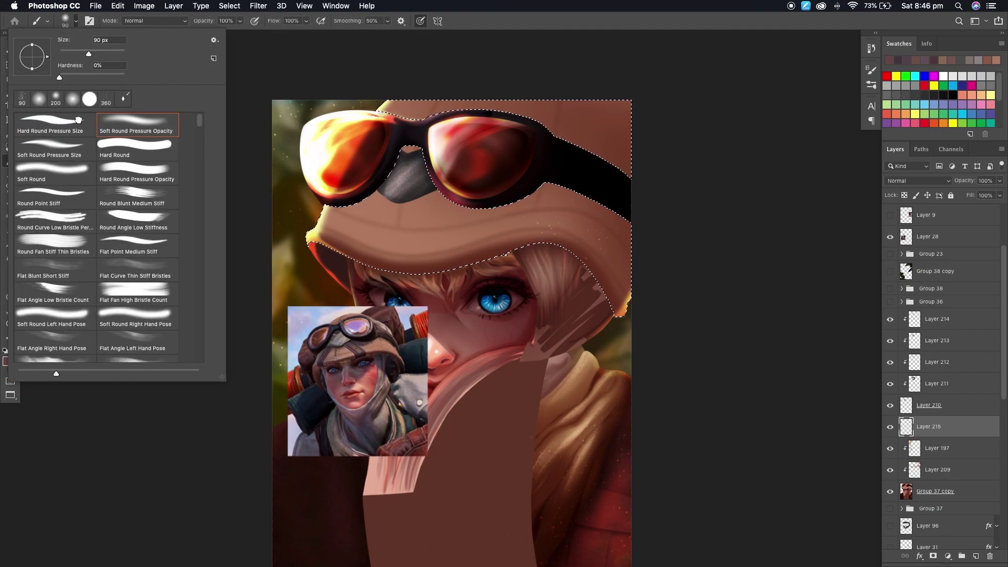
pyautogui.click(426, 210)
pyautogui.moveTo(441, 206); pyautogui.dragTo(493, 259)
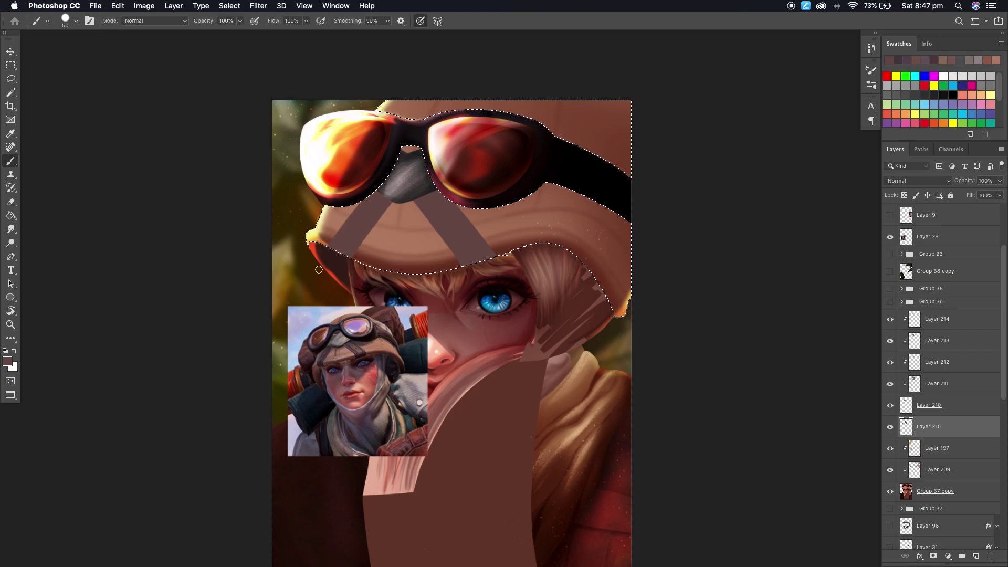
pyautogui.hotkey('ctrl', 'z')
pyautogui.moveTo(384, 202); pyautogui.dragTo(327, 245)
pyautogui.hotkey('ctrl', 'd')
# - Erase the ragged lower edges, tips and corners of the left and right straps
pyautogui.scroll(3, 328, 244)
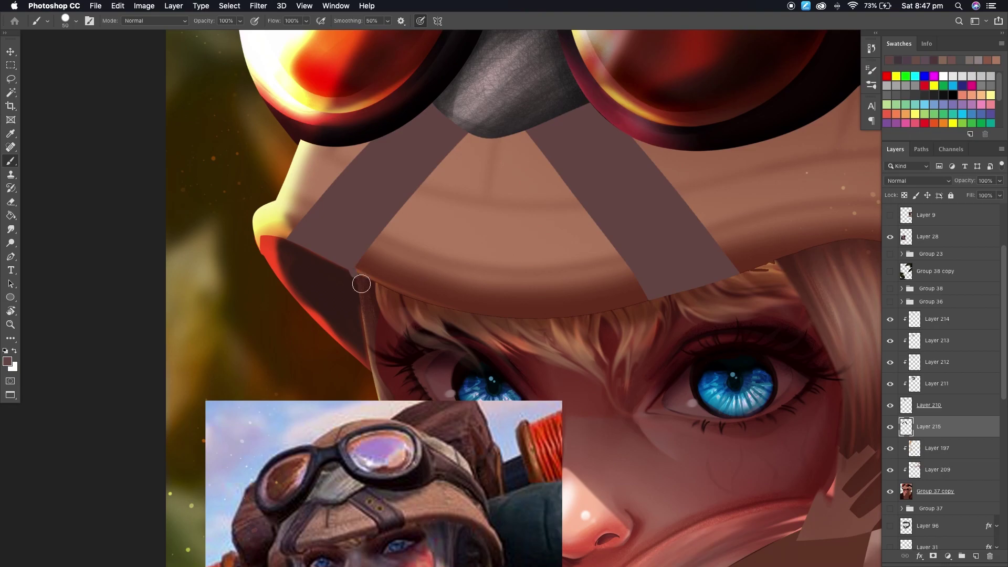
pyautogui.press('e')
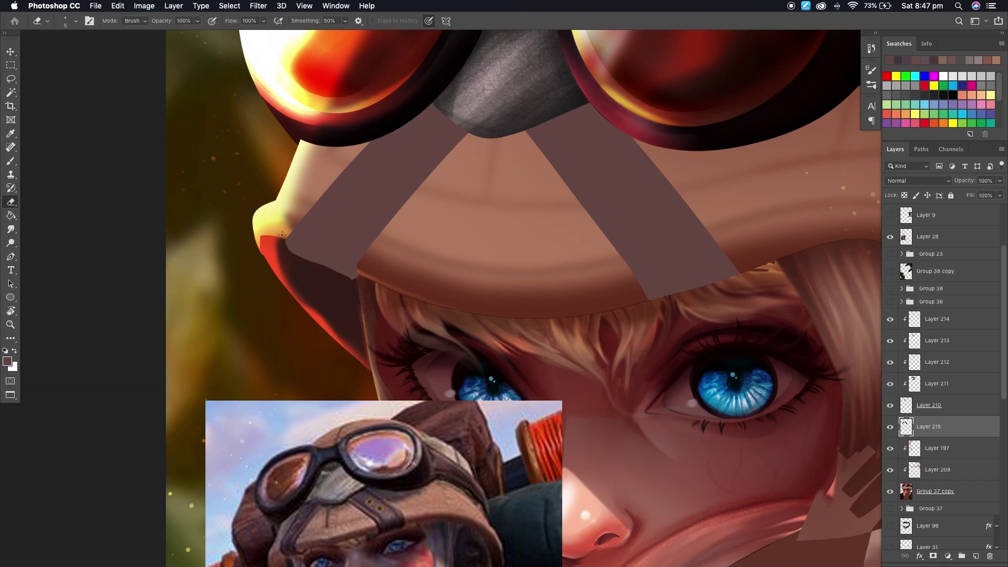
pyautogui.hotkey('ctrl', 'z')
pyautogui.press('b')
pyautogui.press('e')
pyautogui.moveTo(641, 303); pyautogui.dragTo(742, 280)
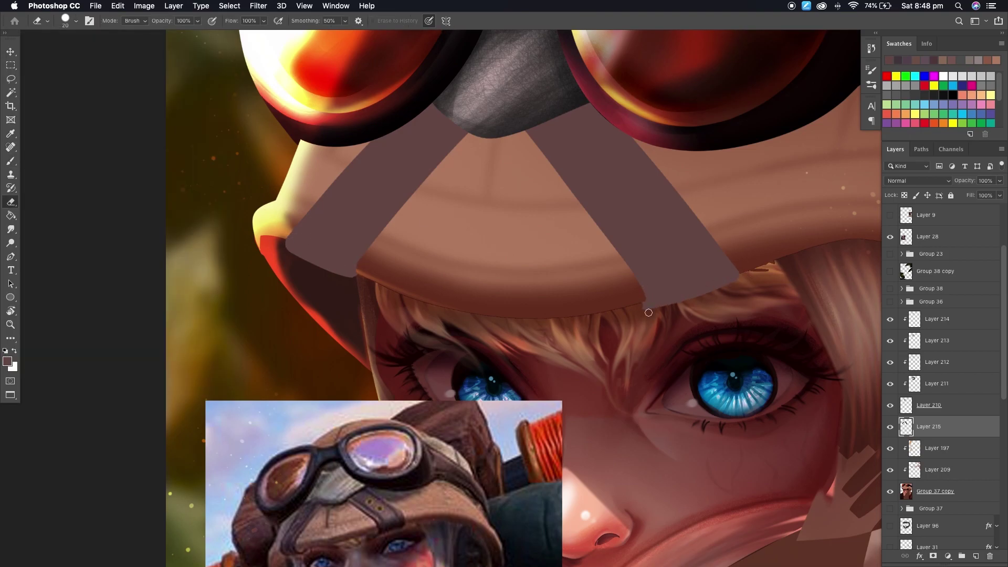
pyautogui.press('b')
pyautogui.scroll(-2, 577, 283)
pyautogui.press('e')
pyautogui.moveTo(523, 276)
pyautogui.mouseDown()
pyautogui.moveTo(512, 280)
pyautogui.moveTo(541, 275)
pyautogui.mouseUp()
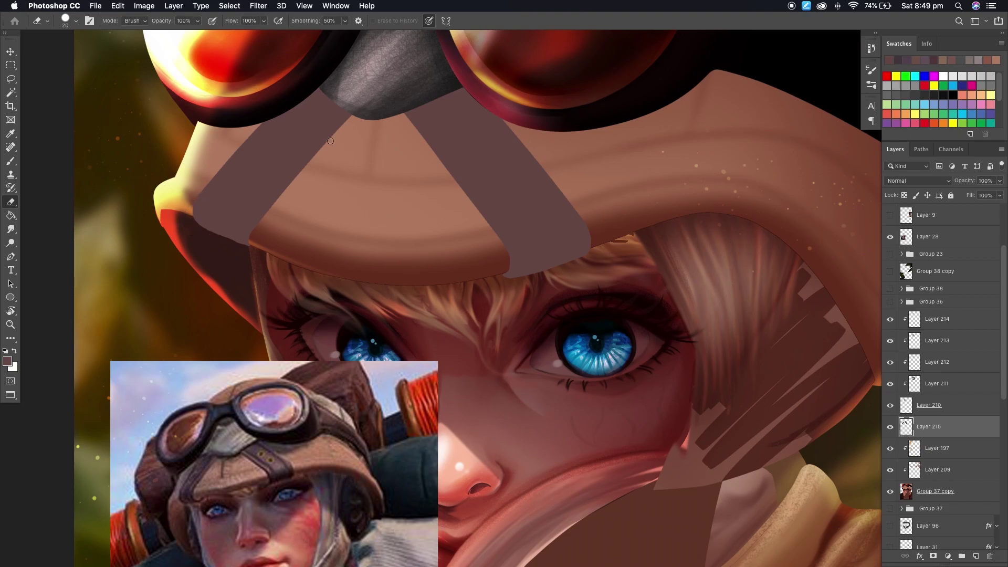
pyautogui.moveTo(255, 242); pyautogui.dragTo(240, 251)
pyautogui.moveTo(199, 225); pyautogui.dragTo(255, 247)
# - Zoom out, show the reference photo layer, and add a clipped Multiply shading layer
pyautogui.press('super+minus')
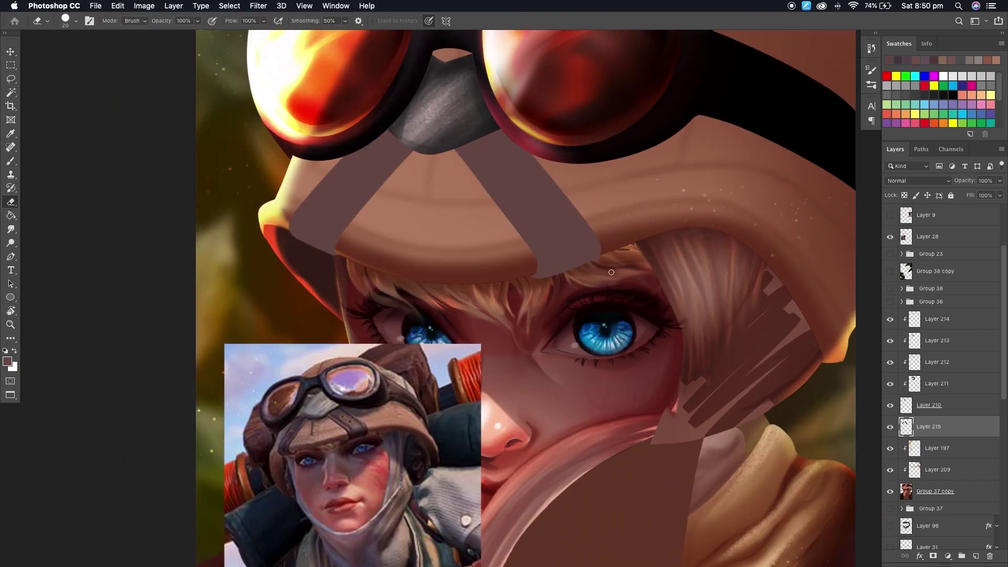
pyautogui.press('z')
pyautogui.press('super+minus')
pyautogui.click(890, 236)
pyautogui.press('super+alt+shift+n')
pyautogui.press('b')
# - Try brush sizes of 444, 30 and 476 px
pyautogui.click(65, 20)
pyautogui.write('444')
pyautogui.press('Return')
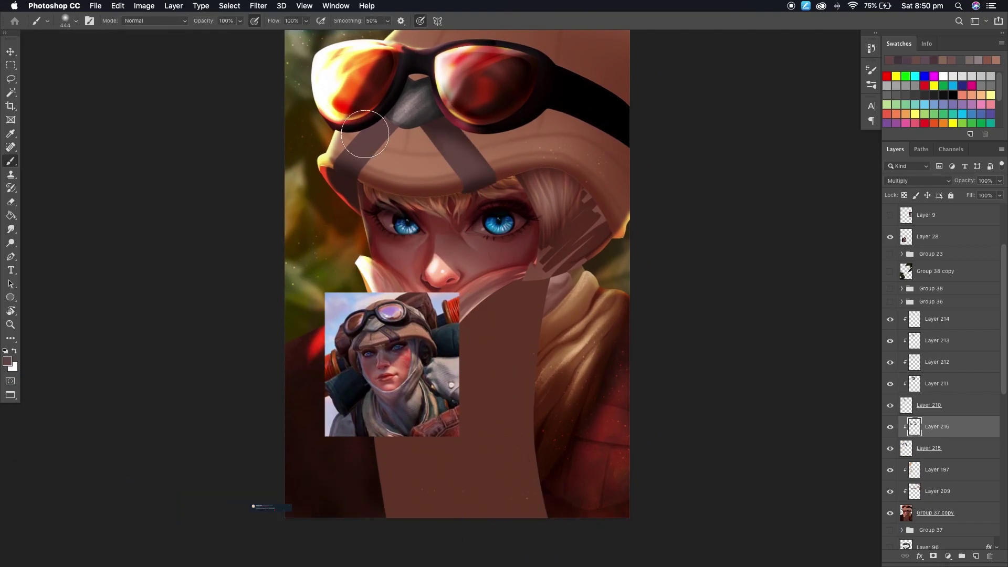
pyautogui.click(65, 20)
pyautogui.write('30')
pyautogui.press('Return')
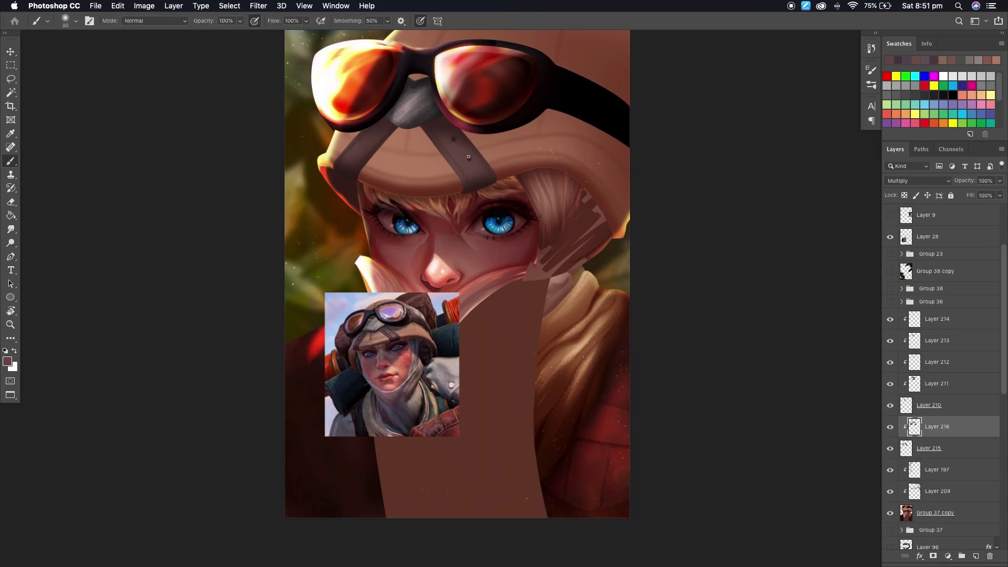
pyautogui.click(65, 21)
pyautogui.write('476')
pyautogui.press('Return')
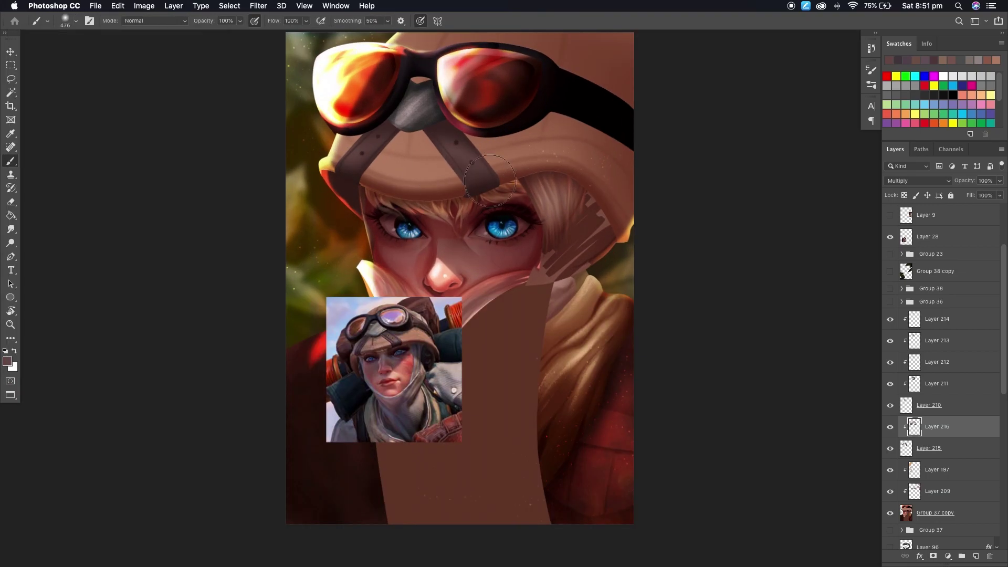
# - Show Group 23 and the foreground foliage group, and hide the reference photo
pyautogui.press('v')
pyautogui.scroll(2, 929, 322)
pyautogui.click(890, 292)
pyautogui.click(890, 292)
pyautogui.click(890, 291)
pyautogui.scroll(-1, 659, 396)
pyautogui.click(890, 326)
pyautogui.click(890, 274)
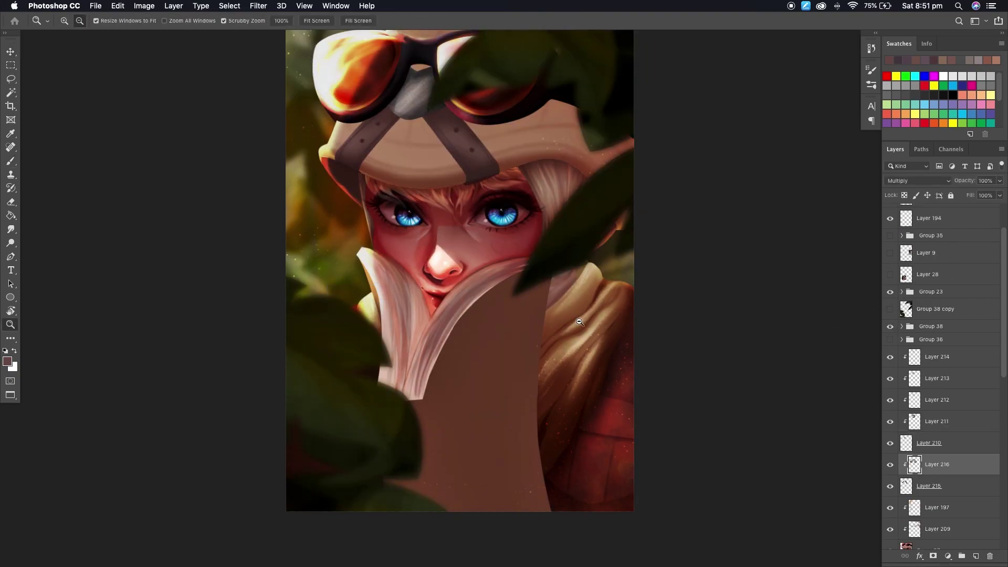
pyautogui.scroll(1, 969, 502)
# - Set Layer 217 to Overlay, choose a soft round 200 px brush, and set a Multiply layer
pyautogui.hotkey('alt', 'shift', 'o')
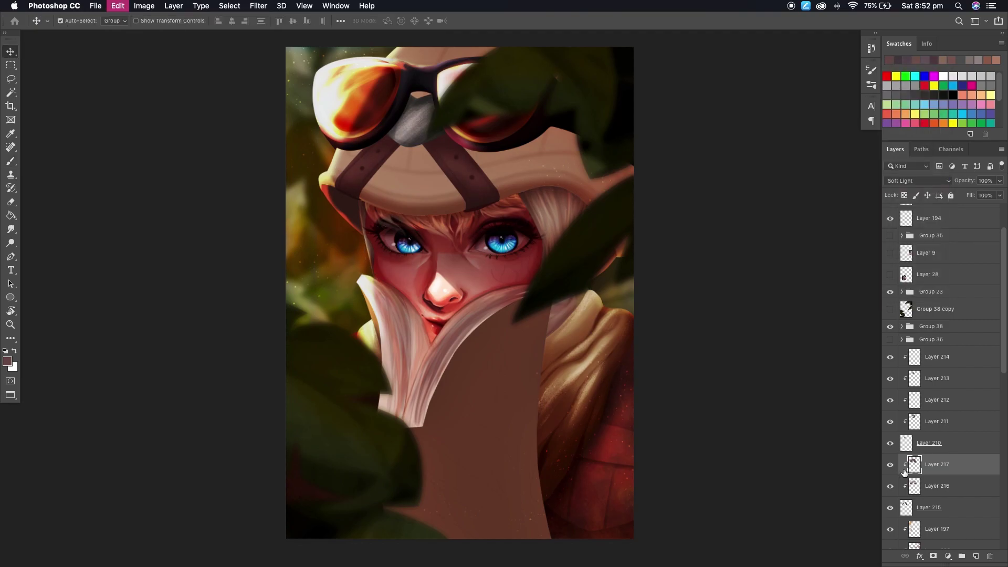
pyautogui.press('b')
pyautogui.click(65, 20)
pyautogui.scroll(-5, 195, 263)
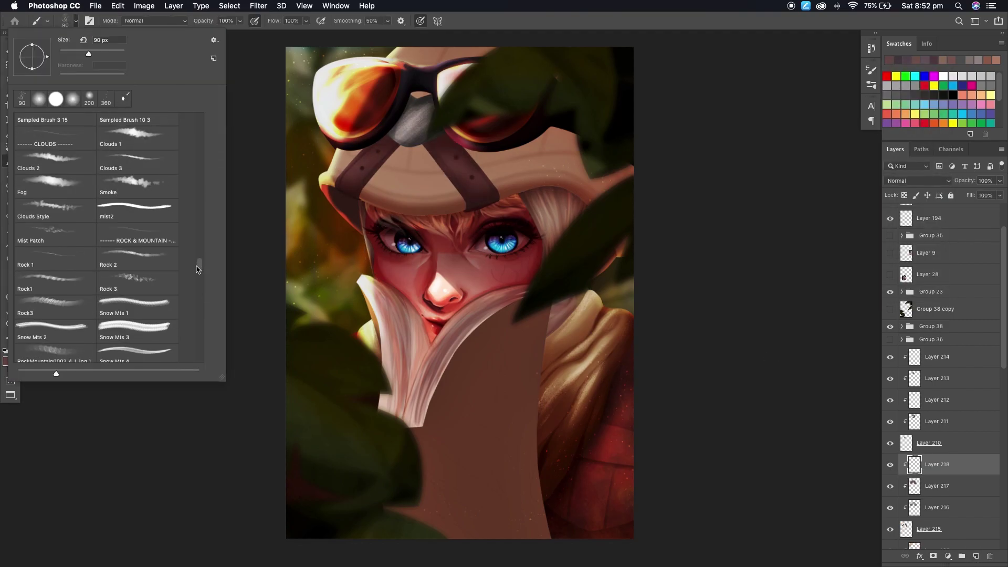
pyautogui.doubleClick(89, 99)
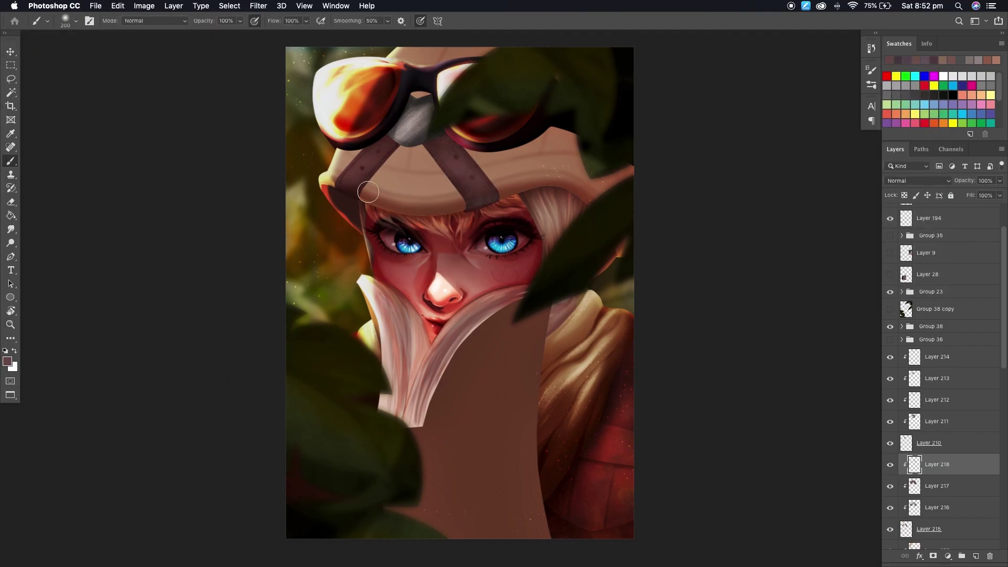
pyautogui.click(918, 181)
pyautogui.click(913, 229)
# - Add a Color Dodge highlight layer and alternate painting and erasing on it
pyautogui.press('e')
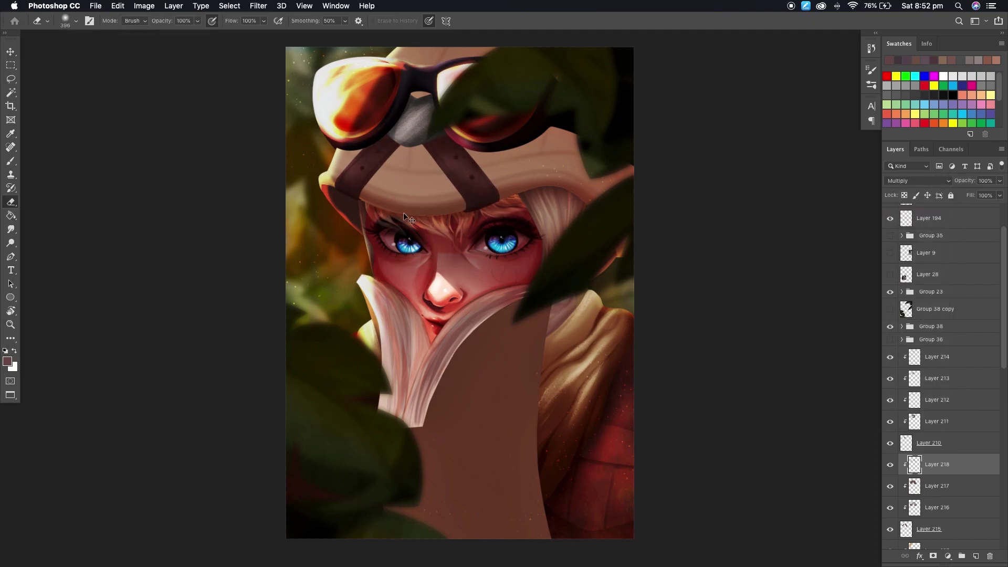
pyautogui.hotkey('ctrl', 'shift', 'alt', 'n')
pyautogui.click(918, 181)
pyautogui.click(903, 219)
pyautogui.press('b')
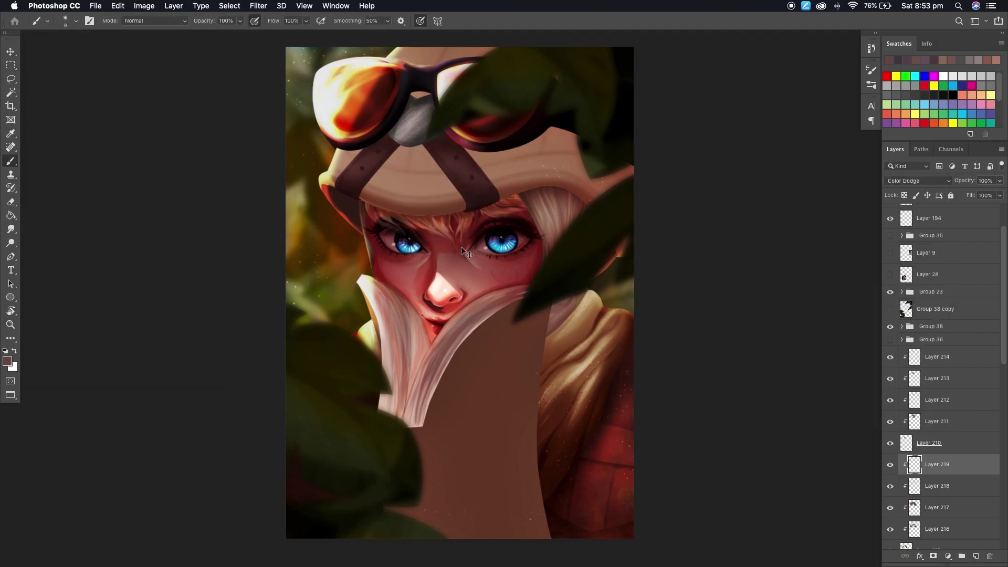
pyautogui.press('e')
pyautogui.press('b')
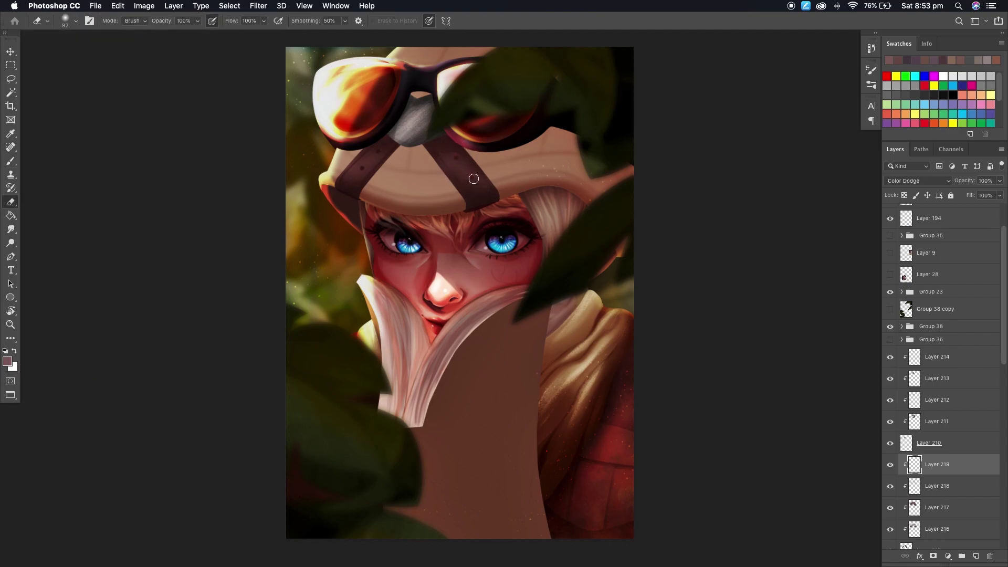
pyautogui.press('e')
# - Move to Layer 210, select the hat area, and sample a colour from the hat
pyautogui.scroll(1, 469, 179)
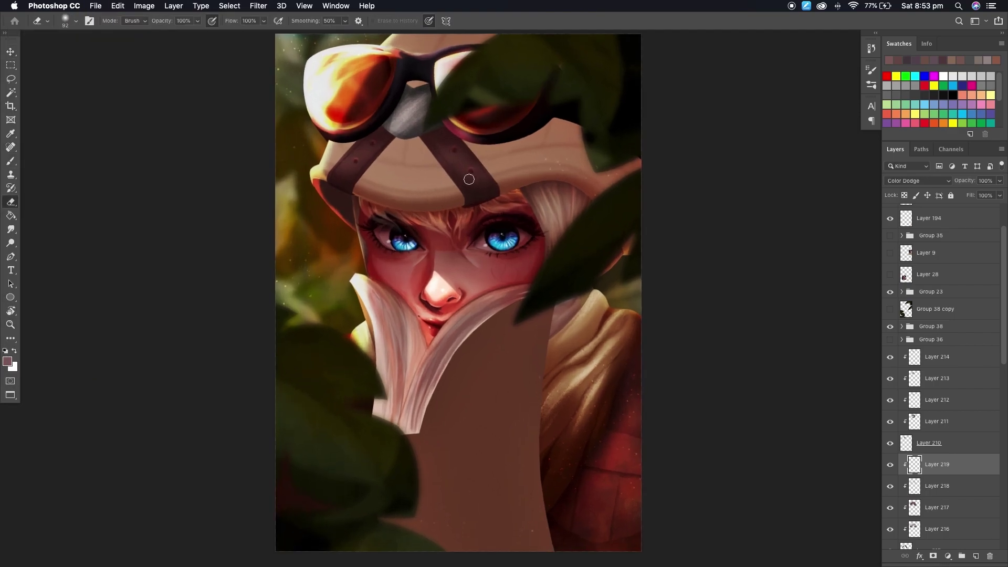
pyautogui.hotkey('alt', ']')
pyautogui.press('r')
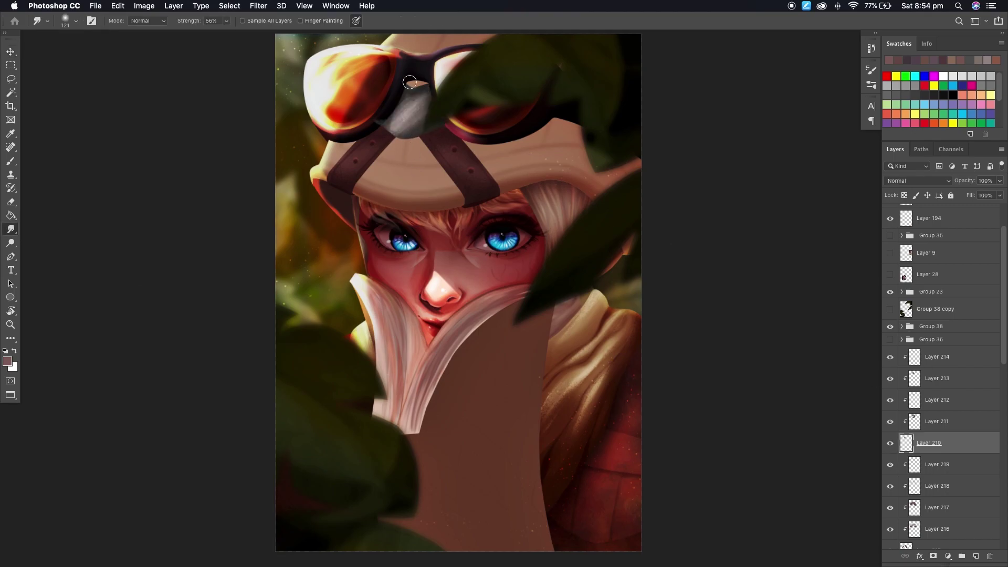
pyautogui.press('w')
pyautogui.hotkey('alt', '[')
pyautogui.hotkey('alt', '[')
pyautogui.hotkey('alt', '[')
pyautogui.hotkey('alt', '[')
pyautogui.hotkey('alt', '[')
pyautogui.hotkey('alt', '[')
pyautogui.hotkey('alt', '[')
pyautogui.hotkey('alt', '[')
pyautogui.hotkey('alt', '[')
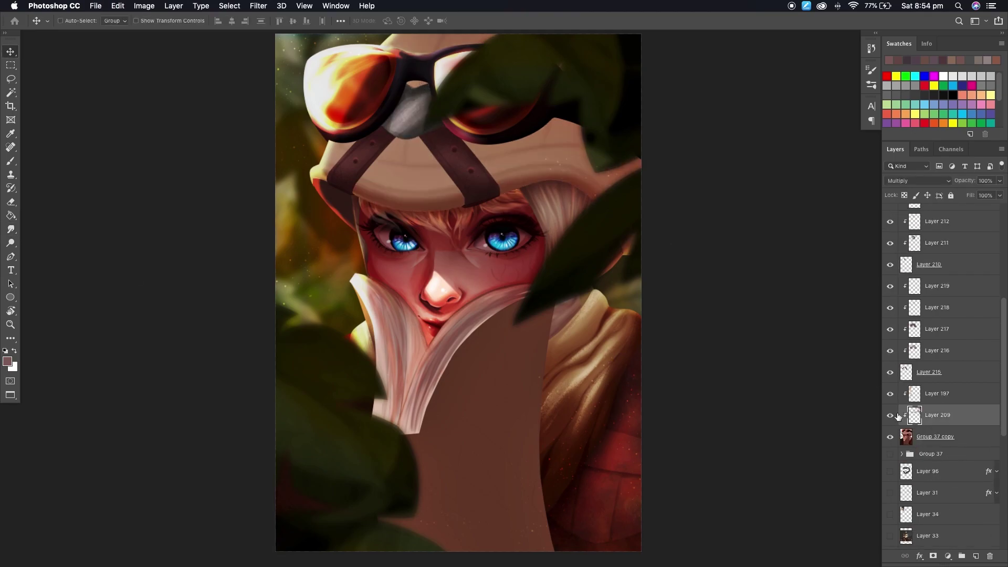
pyautogui.scroll(2, 450, 66)
pyautogui.click(450, 65)
pyautogui.press('i')
pyautogui.click(619, 264)
pyautogui.scroll(5, 895, 296)
# - Make Layer 220 active with a 396 px brush and set it to Multiply
pyautogui.scroll(-5, 894, 296)
pyautogui.click(938, 463)
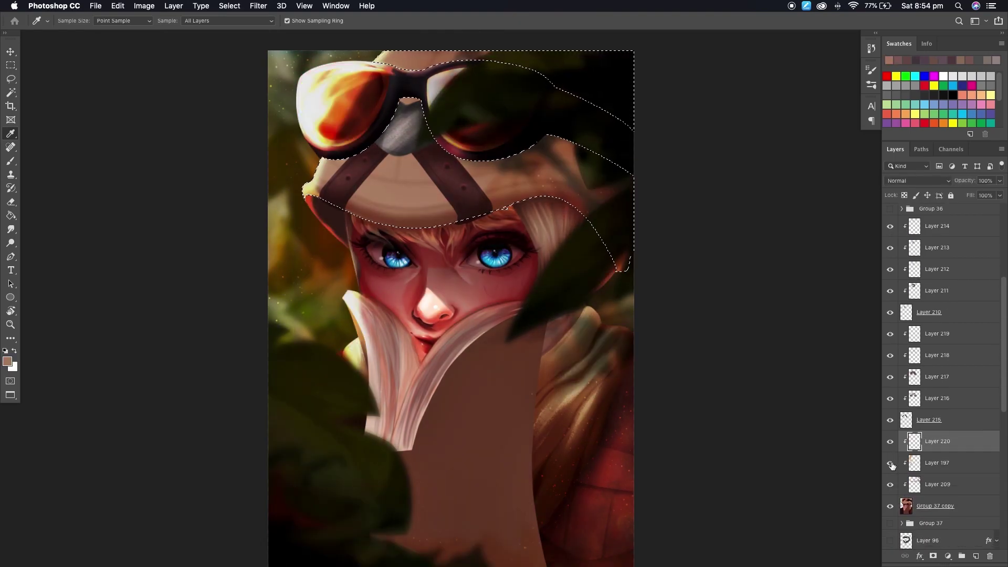
pyautogui.press('b')
pyautogui.click(65, 20)
pyautogui.moveTo(200, 123); pyautogui.dragTo(197, 213)
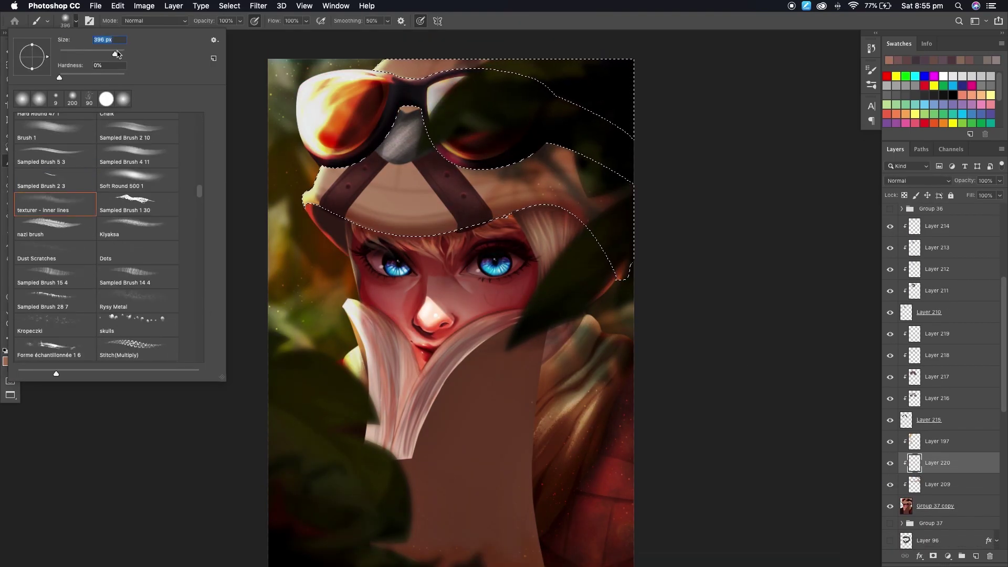
pyautogui.click(614, 231)
pyautogui.click(917, 181)
pyautogui.click(911, 222)
# - On a new layer, darken the goggle bridge and hat top with a soft brush
pyautogui.press('e')
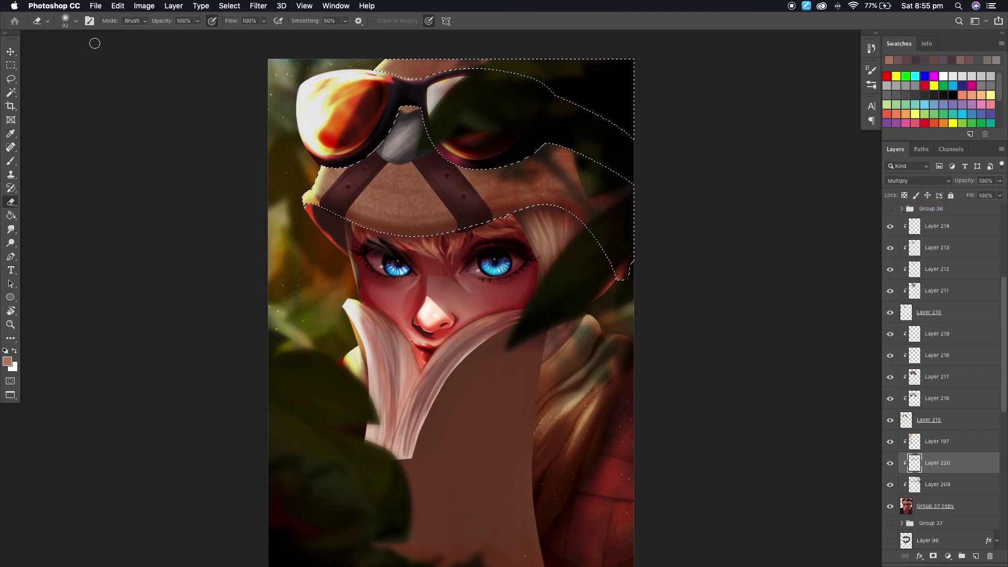
pyautogui.click(65, 20)
pyautogui.doubleClick(65, 105)
pyautogui.press('b')
pyautogui.hotkey('ctrl', 'shift', 'alt', 'n')
pyautogui.click(65, 21)
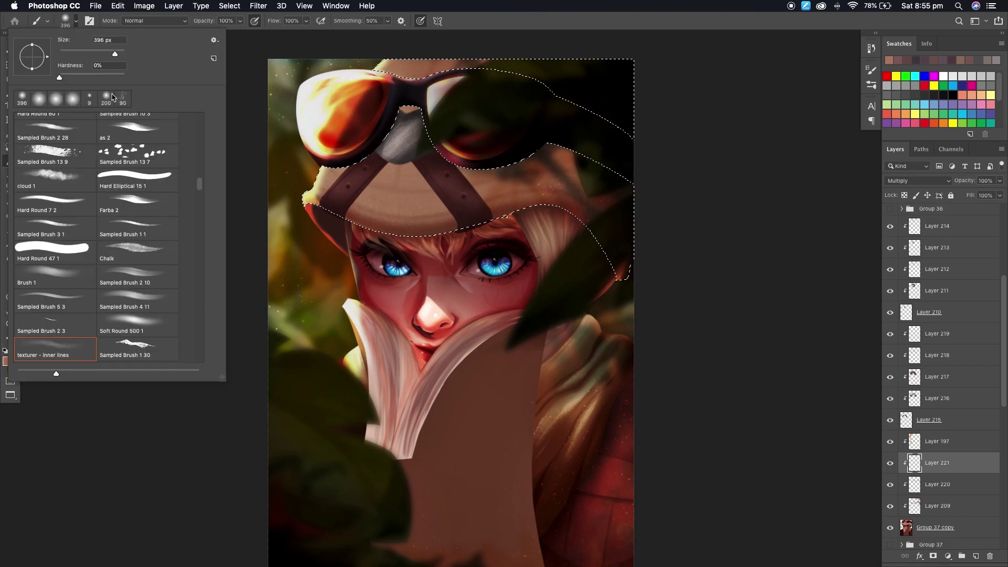
pyautogui.press('Return')
pyautogui.moveTo(407, 95); pyautogui.dragTo(420, 84)
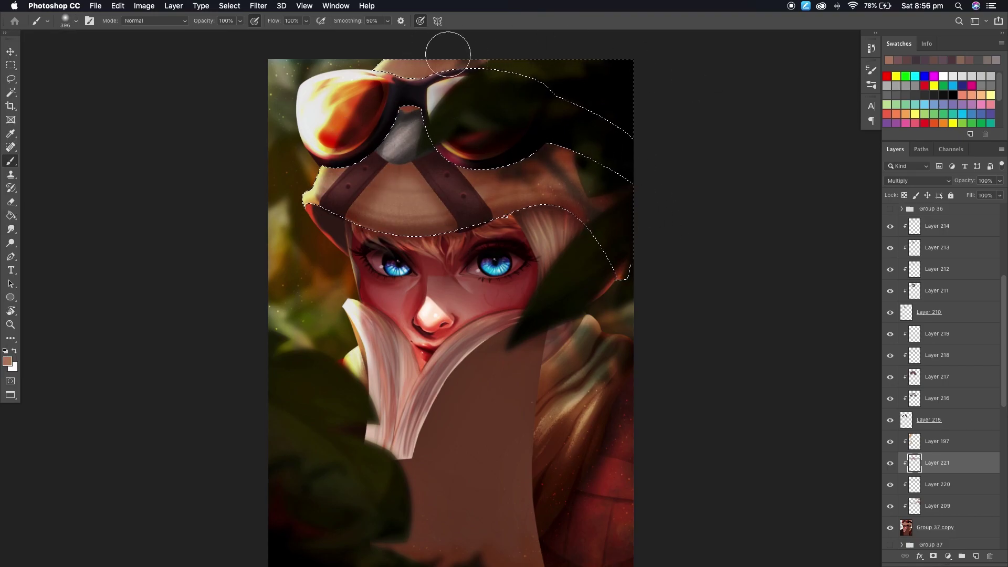
# - Fit the canvas, add another Multiply layer, and select a small area at the hat's left edge
pyautogui.hotkey('ctrl', '0')
pyautogui.press('w')
pyautogui.hotkey('ctrl', 'shift', 'alt', 'n')
pyautogui.click(375, 232)
pyautogui.hotkey('shift', 'alt', 'm')
# - Zoom in on the eyes and turn on Layer 192 to brighten parts of the face
pyautogui.press('b')
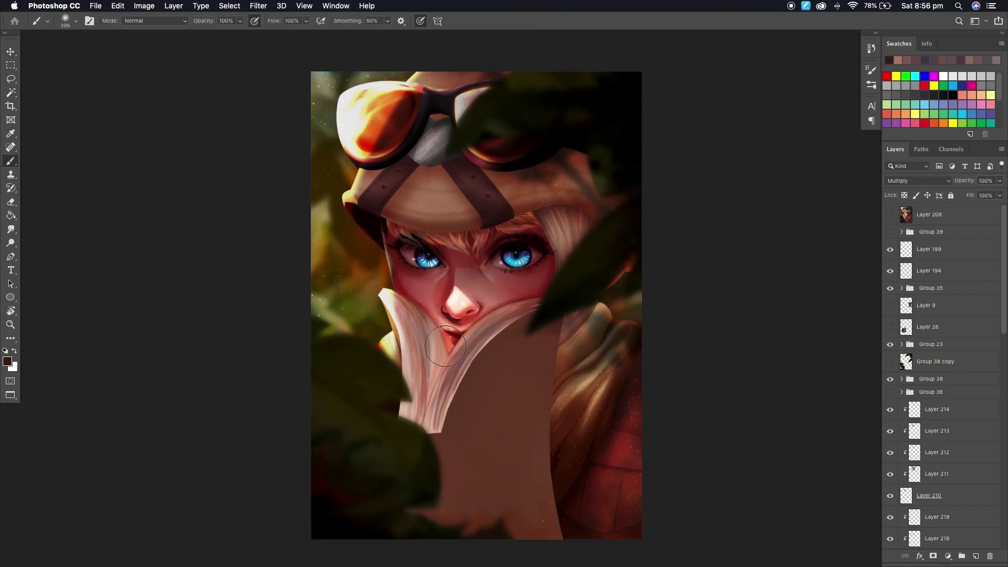
pyautogui.press('v')
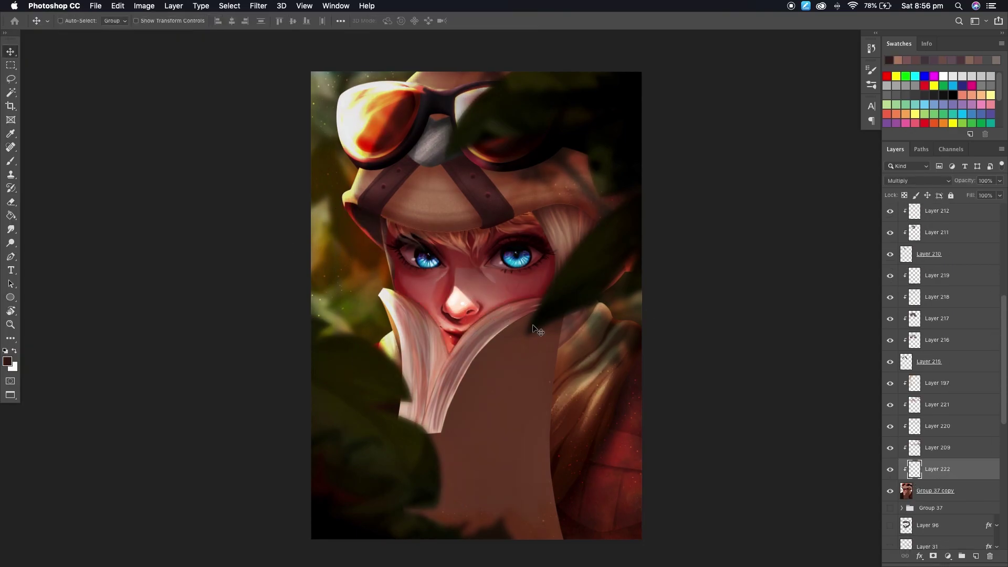
pyautogui.hscroll(3, 535, 330)
pyautogui.scroll(-1, 535, 330)
pyautogui.press('super+s')
pyautogui.click(463, 240)
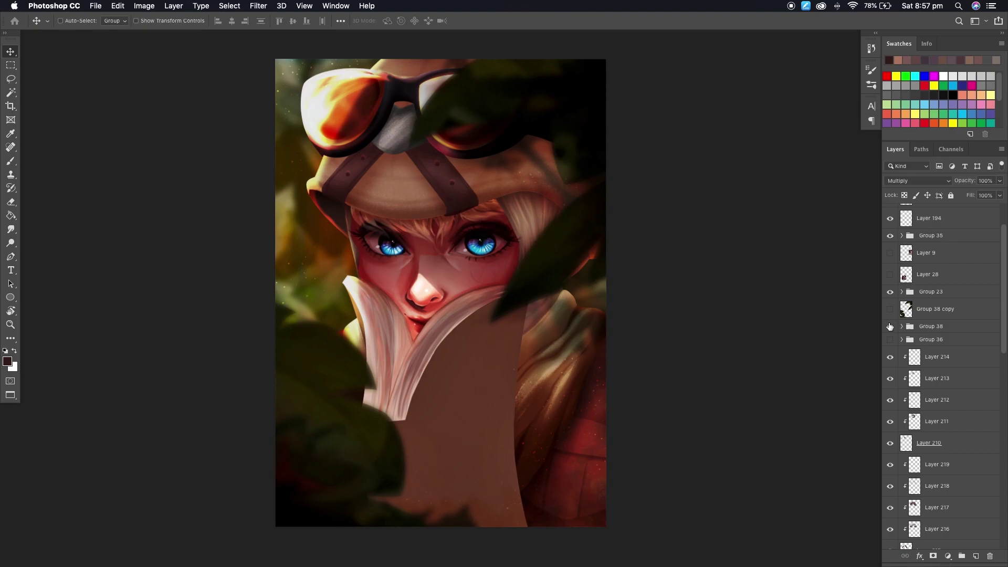
pyautogui.press('z')
pyautogui.click(463, 241)
pyautogui.press('e')
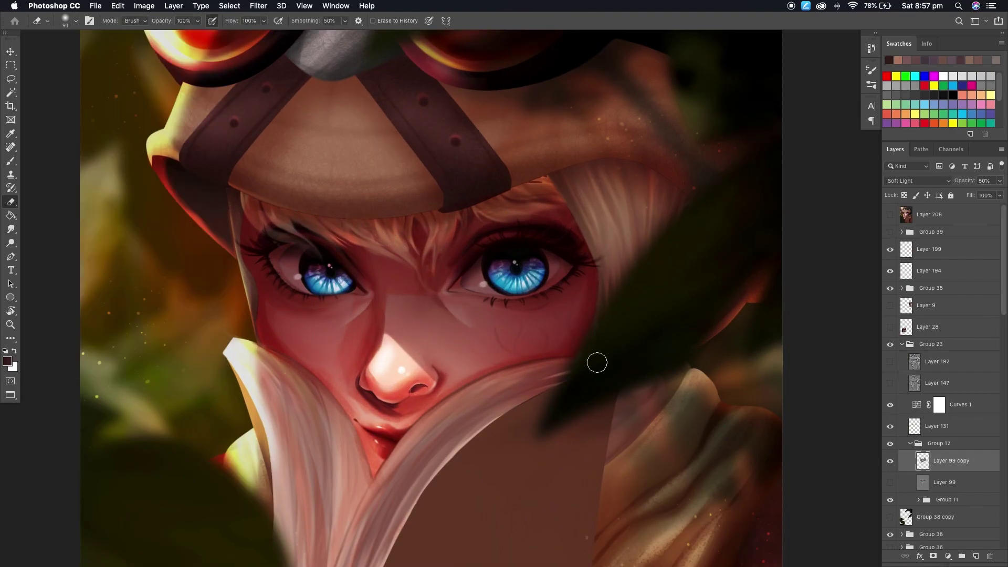
pyautogui.click(890, 362)
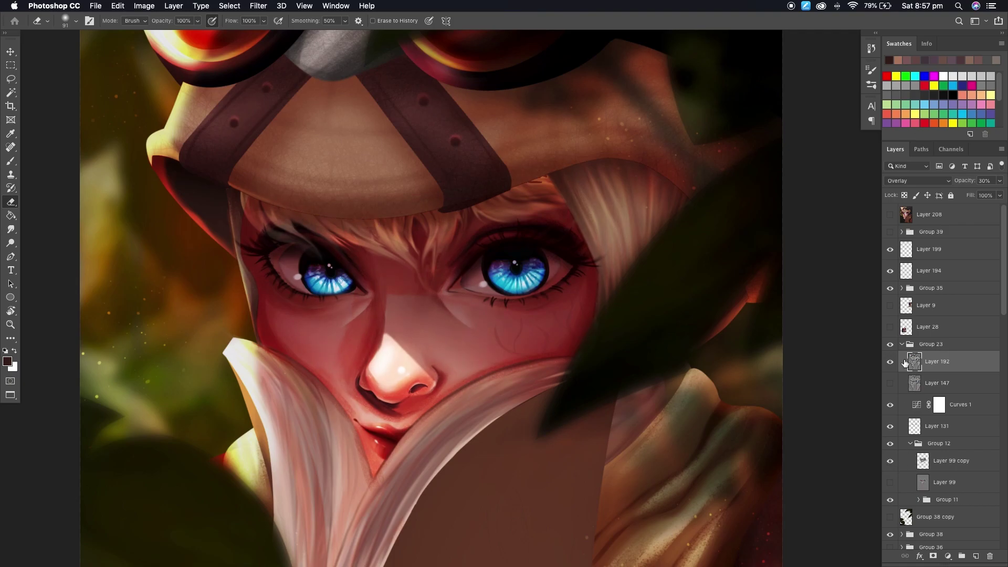
# - Inspect Group 11's layers, then toggle Group 40's visibility to compare
pyautogui.click(919, 499)
pyautogui.scroll(-5, 945, 446)
pyautogui.click(960, 367)
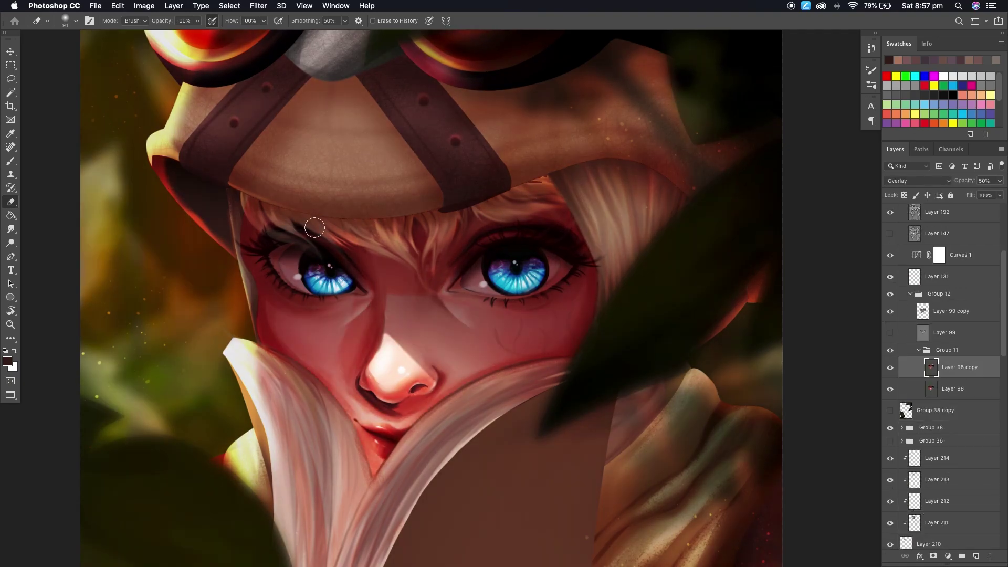
pyautogui.press('v')
pyautogui.press('super+0')
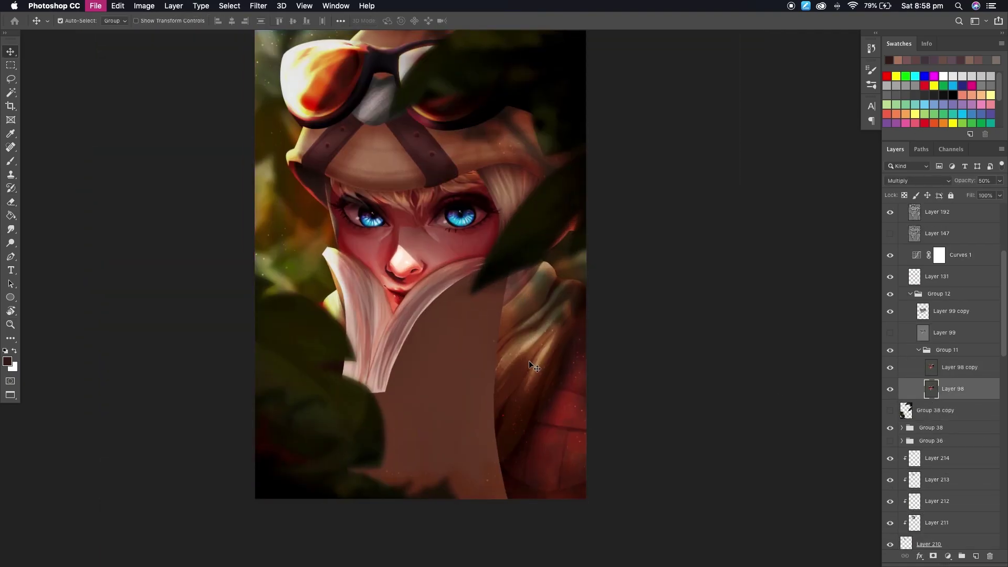
pyautogui.click(918, 349)
pyautogui.click(947, 349)
pyautogui.scroll(-10, 929, 399)
pyautogui.click(937, 257)
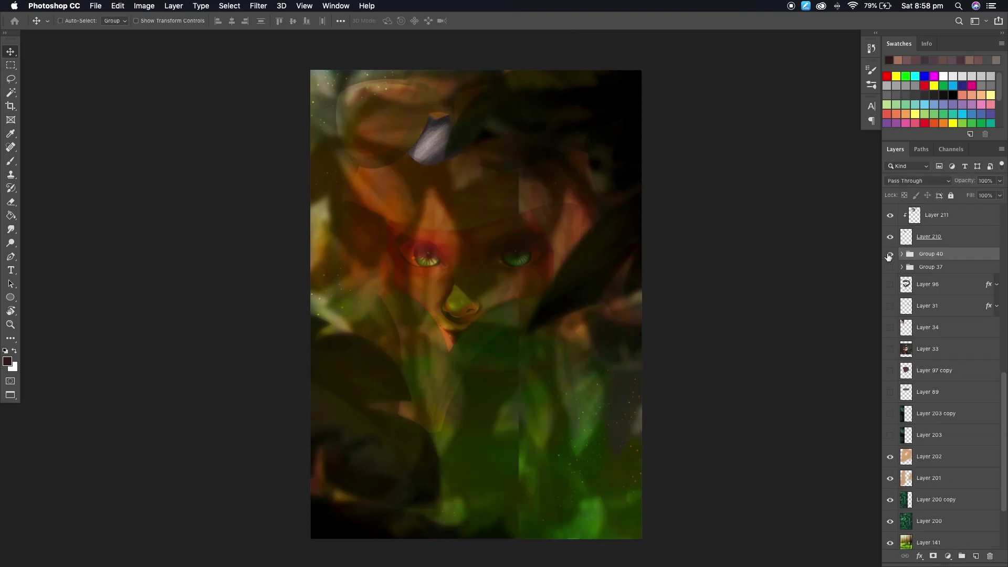
# - Set Layer 210's blend mode to Multiply, then select Layer 223
pyautogui.click(929, 237)
pyautogui.press('b')
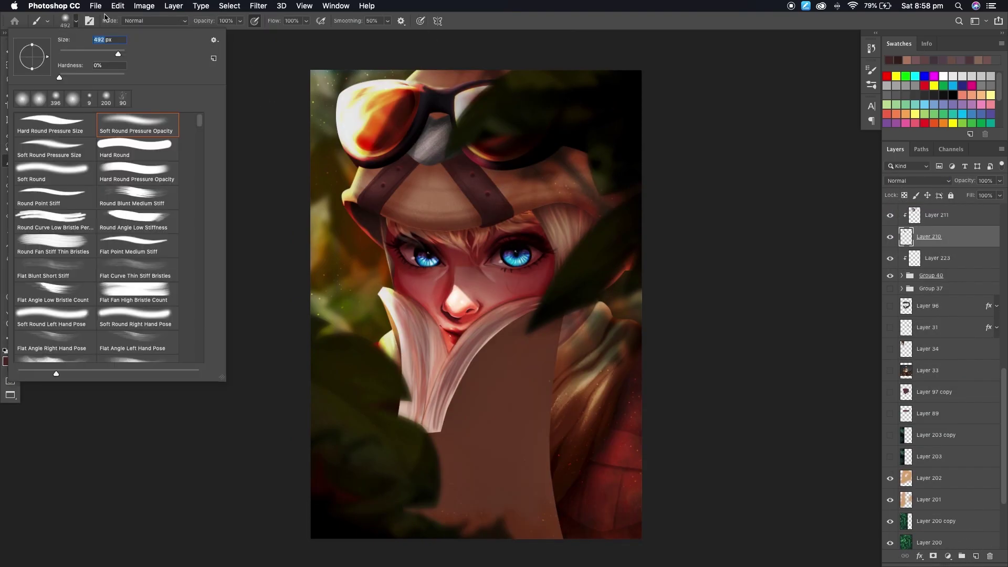
pyautogui.press('Escape')
pyautogui.press('v')
pyautogui.click(917, 181)
pyautogui.click(916, 206)
pyautogui.scroll(4, 927, 363)
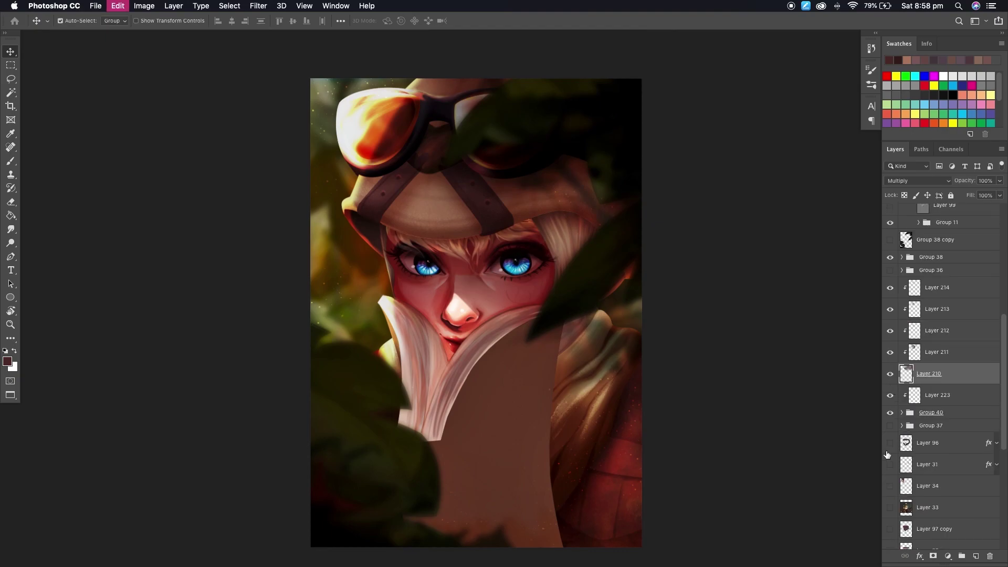
pyautogui.click(938, 395)
pyautogui.scroll(-4, 940, 399)
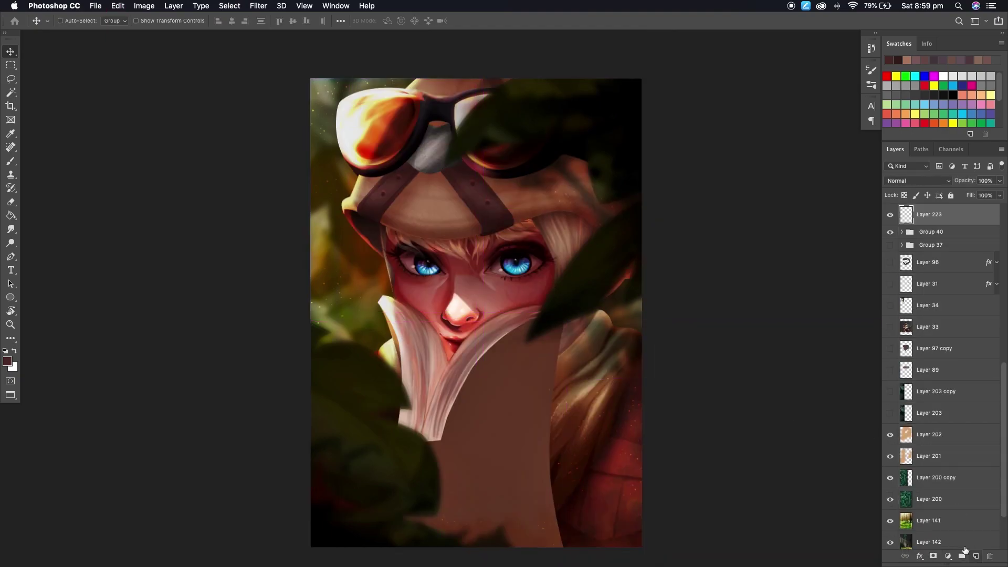
# - Turn on Group 38 to show the foreground leaves
pyautogui.press('e')
pyautogui.click(76, 21)
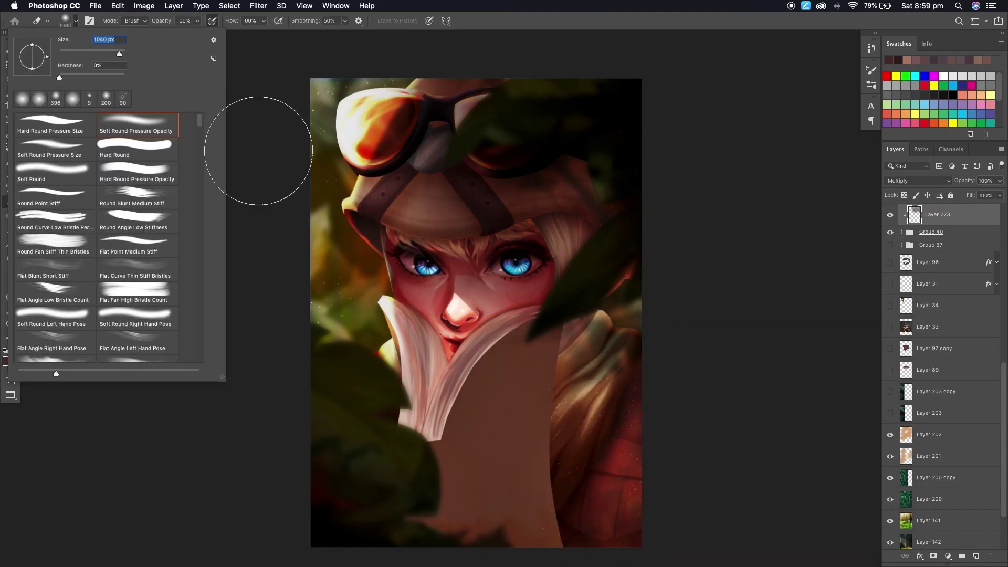
pyautogui.press('Escape')
pyautogui.press('v')
pyautogui.scroll(-3, 475, 313)
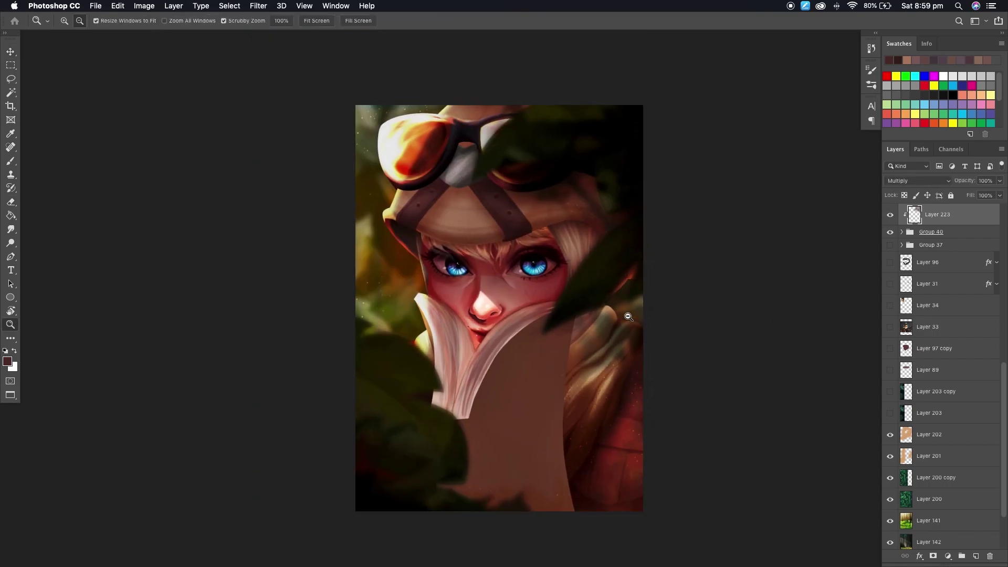
pyautogui.scroll(2, 767, 401)
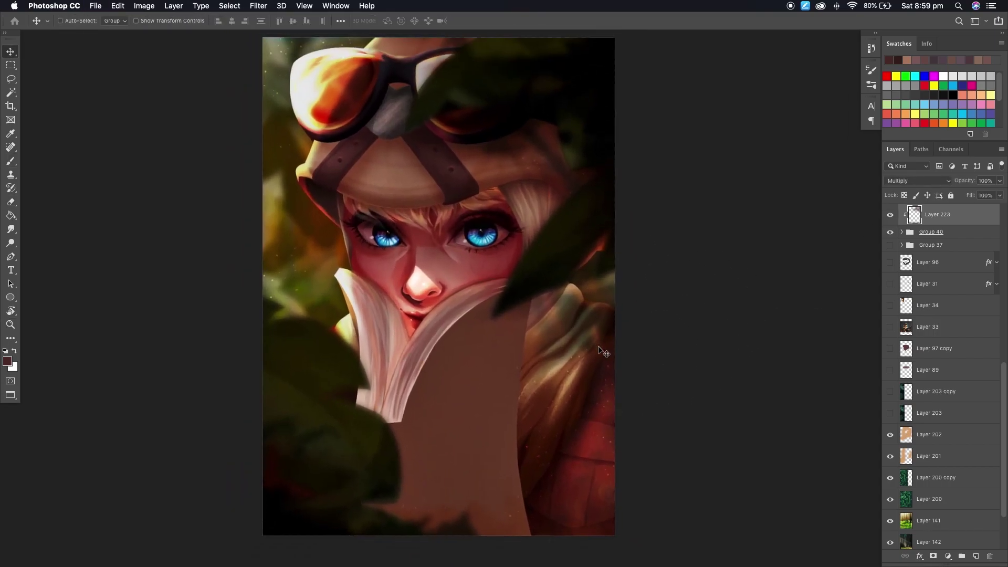
pyautogui.scroll(3, 940, 315)
pyautogui.click(891, 293)
pyautogui.click(890, 292)
pyautogui.scroll(4, 940, 368)
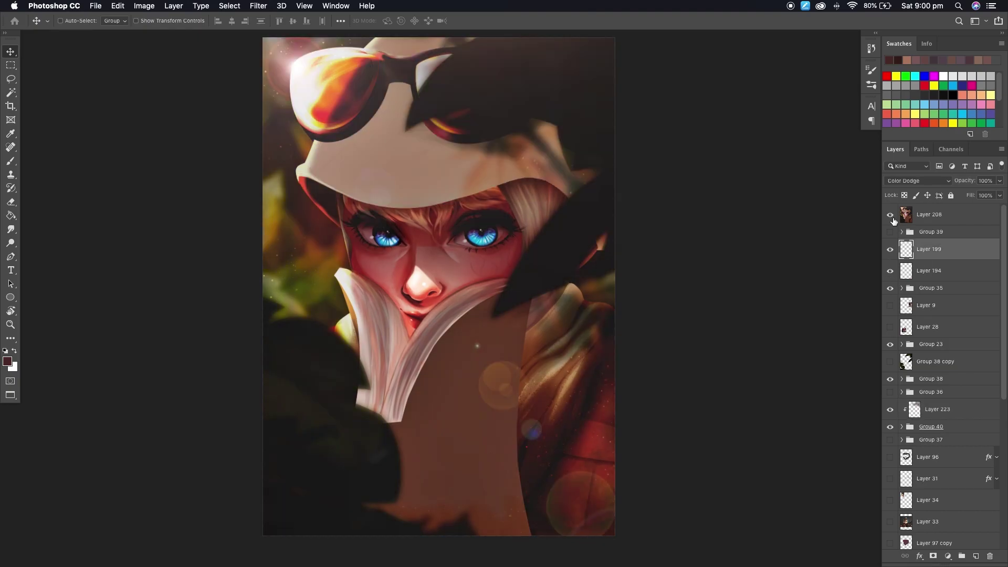
# - Paste a merged copy of the whole canvas as Layer 224 and try Filter > Render > Lens Flare
pyautogui.press('super+a')
pyautogui.press('super+v')
pyautogui.click(258, 6)
pyautogui.moveTo(315, 180)
pyautogui.click(431, 243)
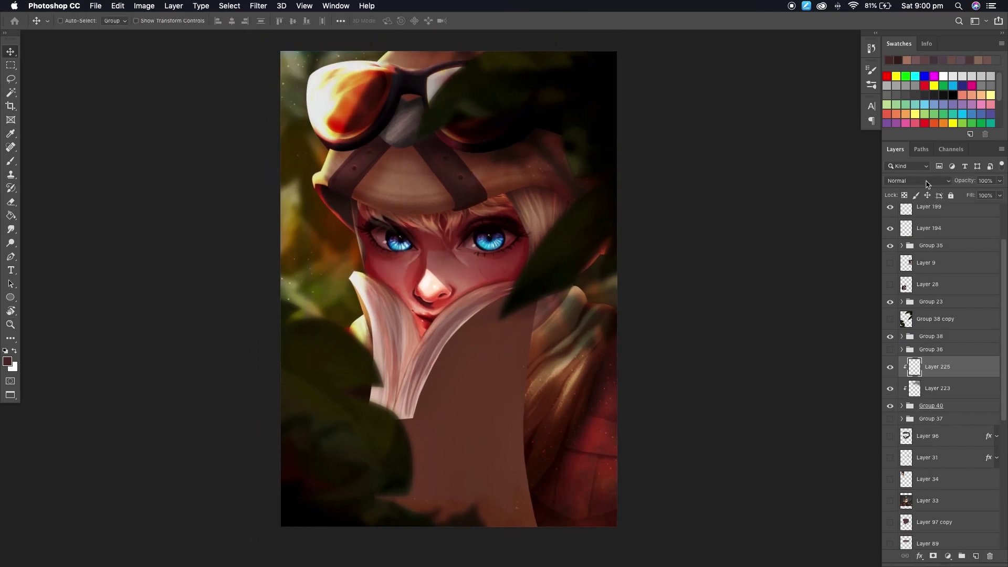
# - Create clipped Color Dodge Layers 225 and 226 for the glow
pyautogui.press('b')
pyautogui.press('v')
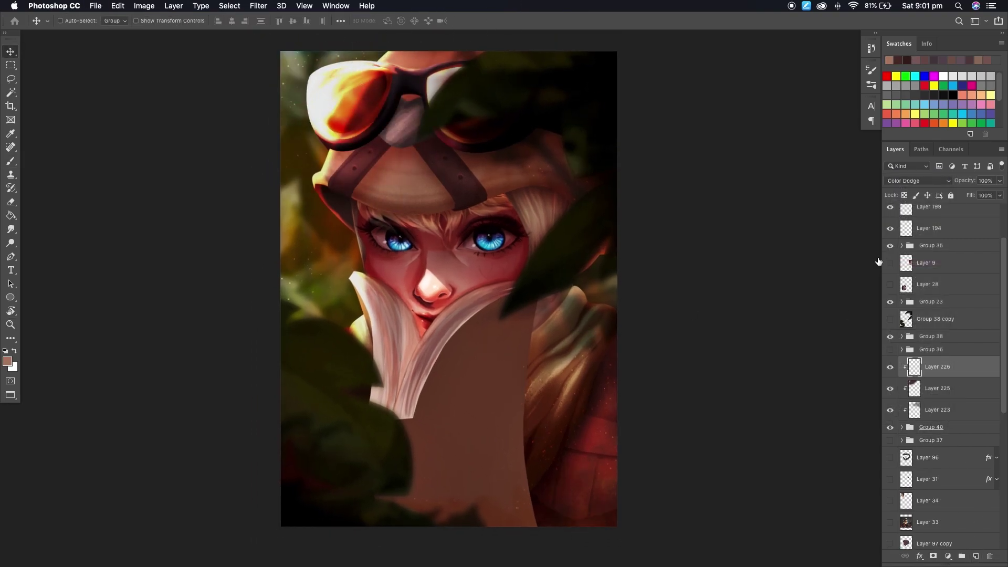
pyautogui.press('b')
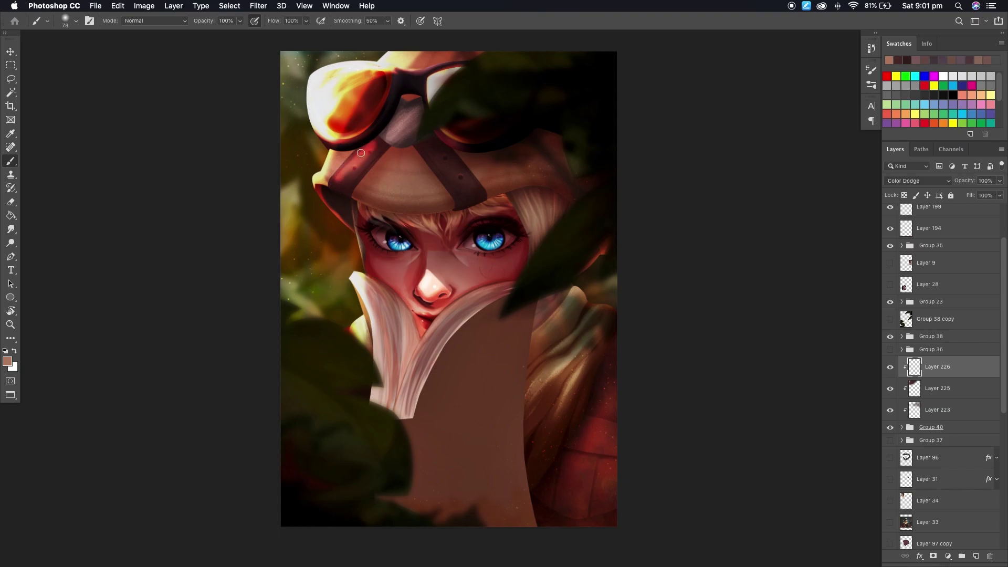
pyautogui.press('e')
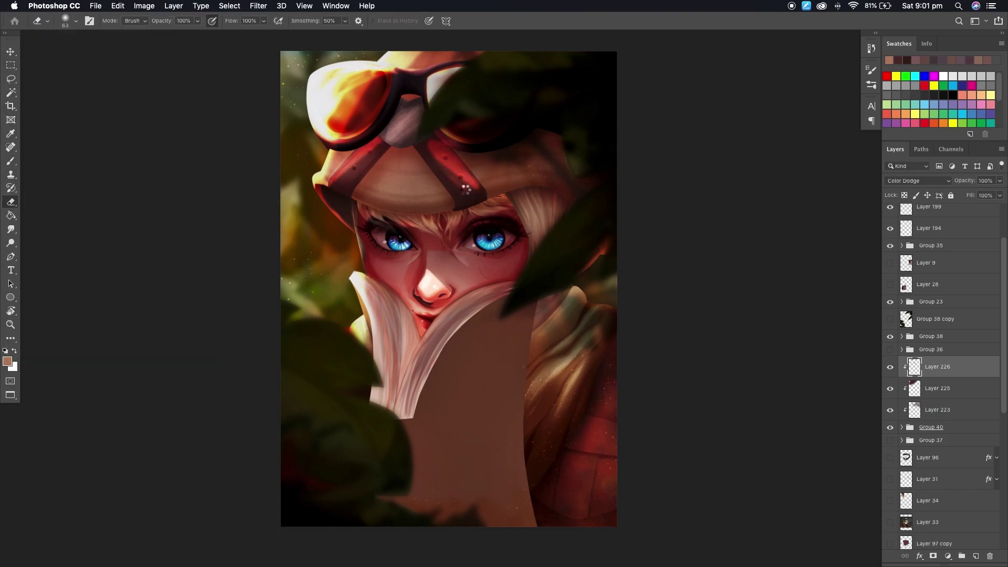
# - Refine the glow on the hat brim beside the goggles with the Eraser
pyautogui.moveTo(541, 207); pyautogui.dragTo(504, 171)
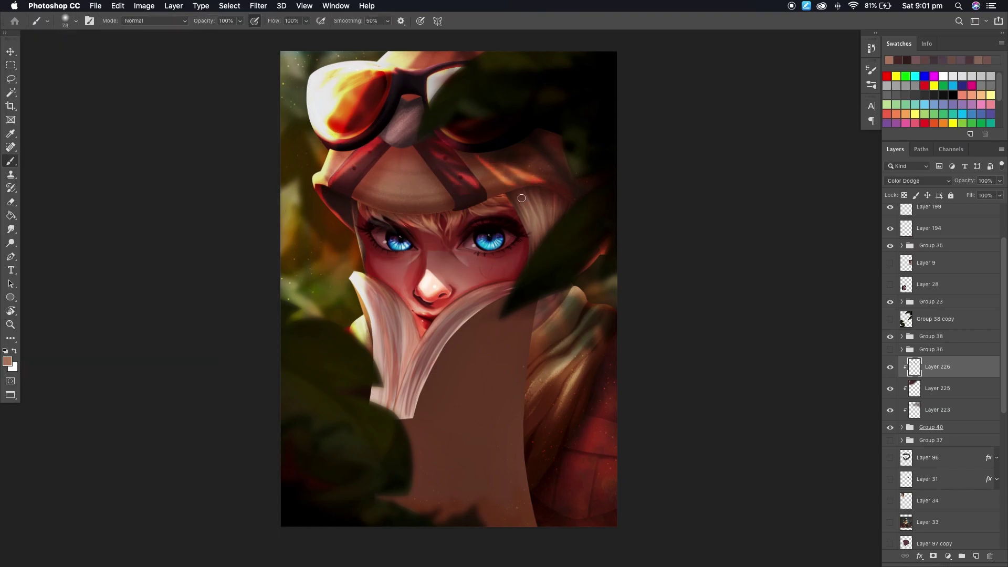
pyautogui.press('b')
pyautogui.press('e')
pyautogui.press('b')
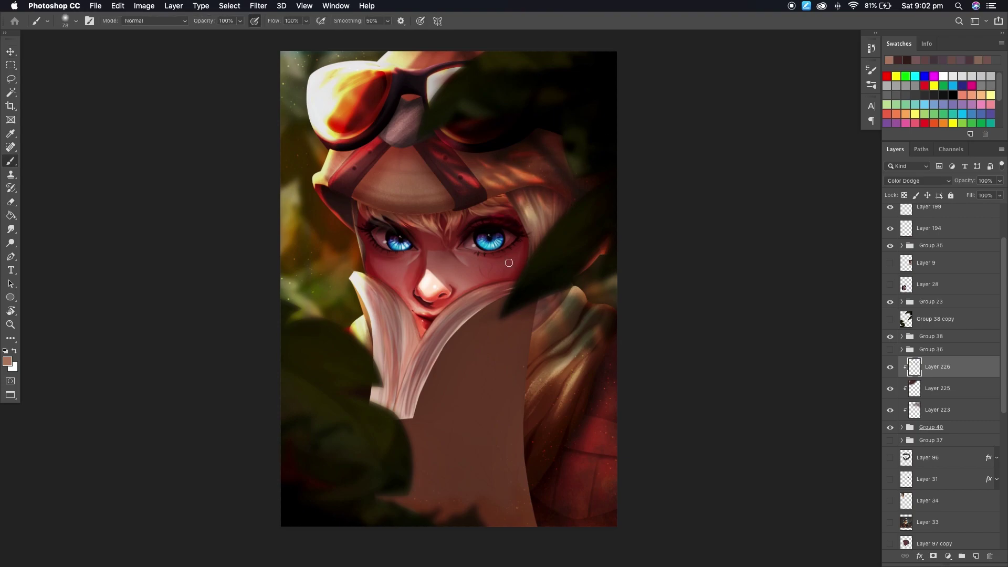
pyautogui.press('e')
pyautogui.press('b')
# - Paint orange-red light streaks down the right-side jacket, shaping them with Brush and Eraser
pyautogui.moveTo(572, 292)
pyautogui.mouseDown()
pyautogui.moveTo(558, 350)
pyautogui.moveTo(538, 366)
pyautogui.moveTo(571, 325)
pyautogui.moveTo(549, 412)
pyautogui.mouseUp()
pyautogui.press('e')
pyautogui.press('b')
pyautogui.moveTo(611, 362); pyautogui.dragTo(570, 455)
pyautogui.press('e')
pyautogui.press('b')
pyautogui.press('e')
pyautogui.press('b')
pyautogui.press('e')
pyautogui.press('b')
pyautogui.press('e')
pyautogui.press('b')
pyautogui.press('e')
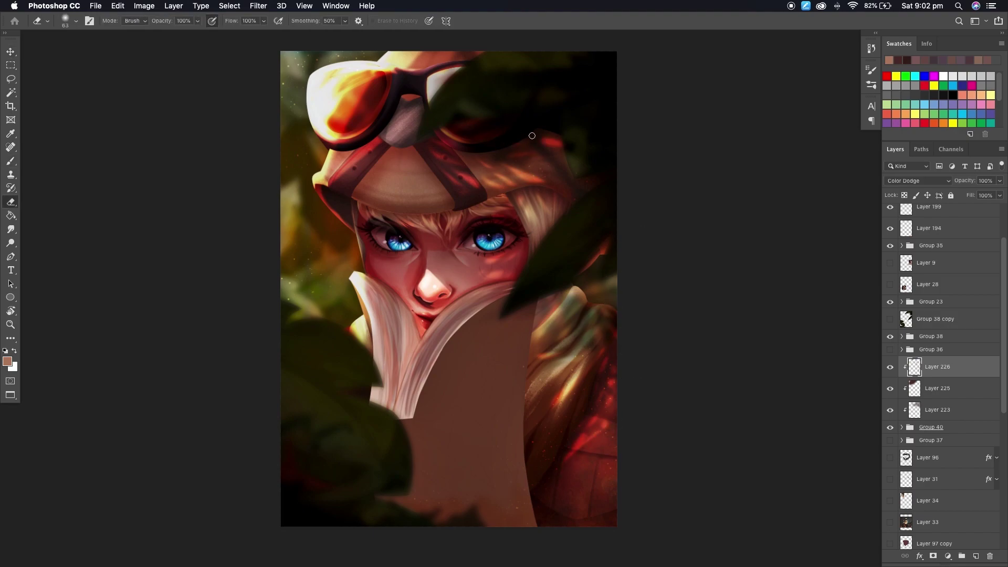
pyautogui.press('b')
pyautogui.press('e')
pyautogui.press('b')
pyautogui.press('e')
# - Zoom in around the nose, then undo the last action
pyautogui.press('z')
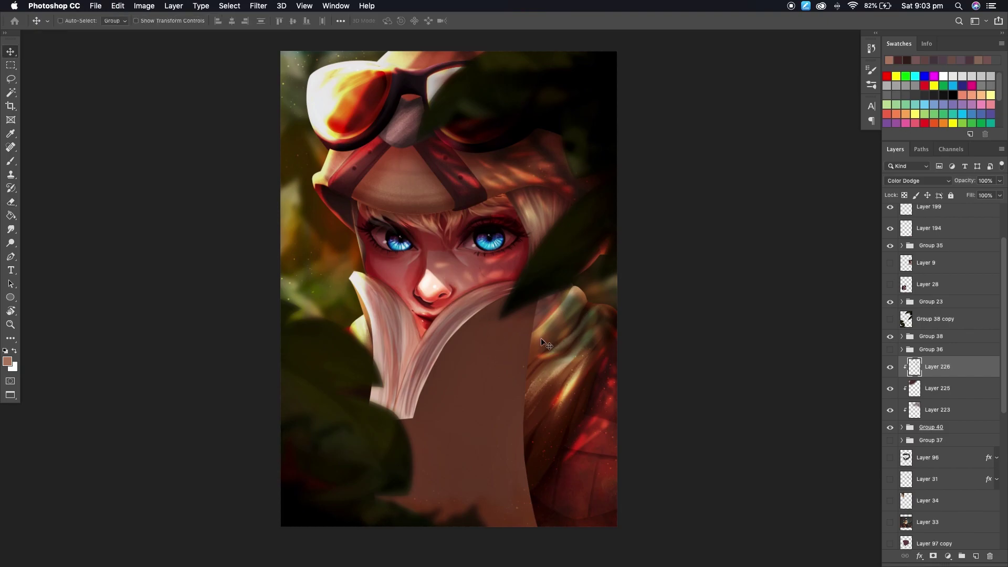
pyautogui.click(453, 289)
pyautogui.press('super+z')
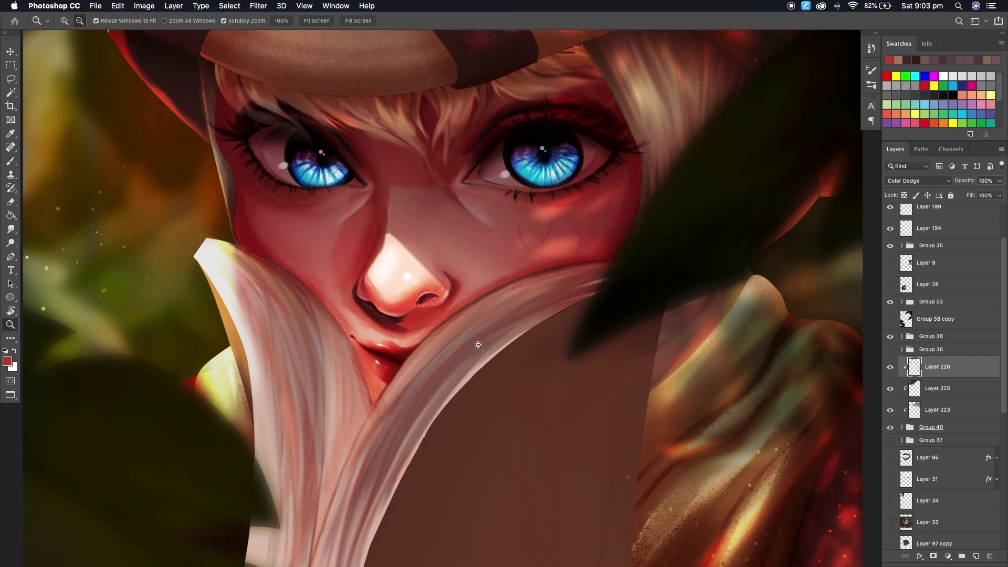
# - Create new Layer 227 and choose the 47 px tapered brush tip
pyautogui.press('b')
pyautogui.press('super+shift+alt+n')
pyautogui.click(70, 21)
pyautogui.scroll(1, 202, 339)
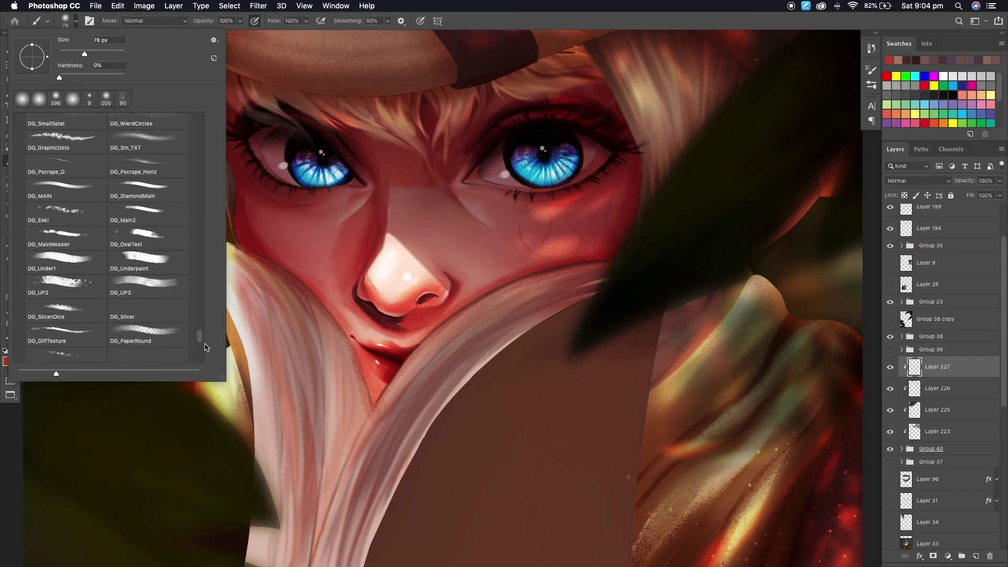
pyautogui.doubleClick(157, 294)
# - Toggle Group 23 off and on to compare the shoulder
pyautogui.press('v')
pyautogui.scroll(2, 939, 315)
pyautogui.click(890, 366)
pyautogui.click(890, 366)
pyautogui.press('b')
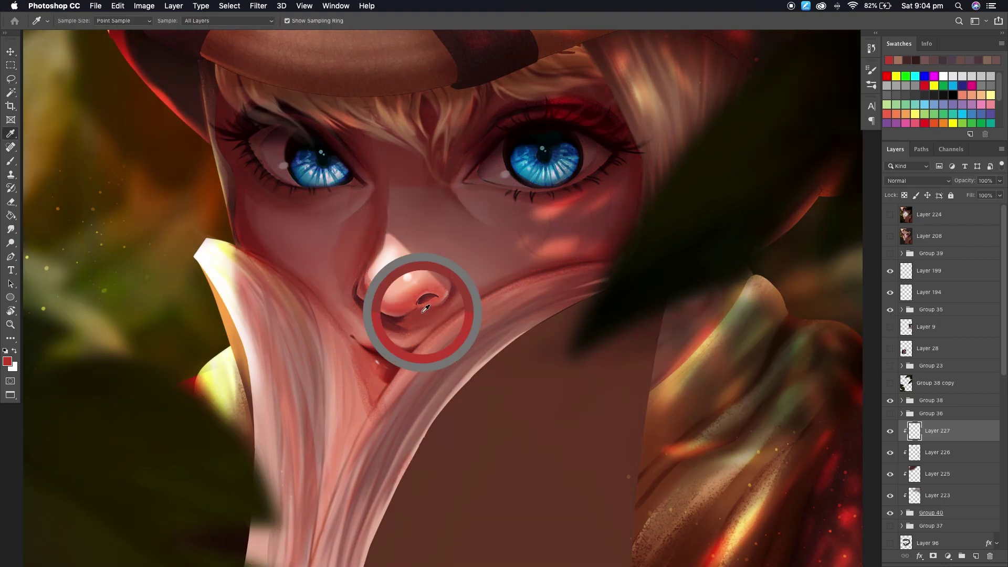
# - Fit the painting on screen, hide Layer 227 to compare, and select Layer 226
pyautogui.press('v')
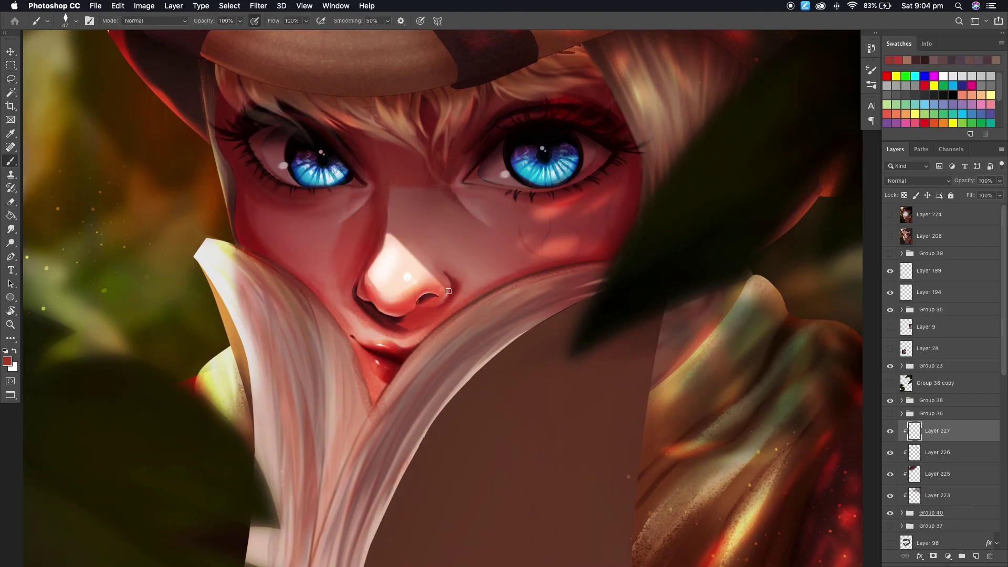
pyautogui.press('super+0')
pyautogui.click(890, 432)
pyautogui.scroll(2, 567, 287)
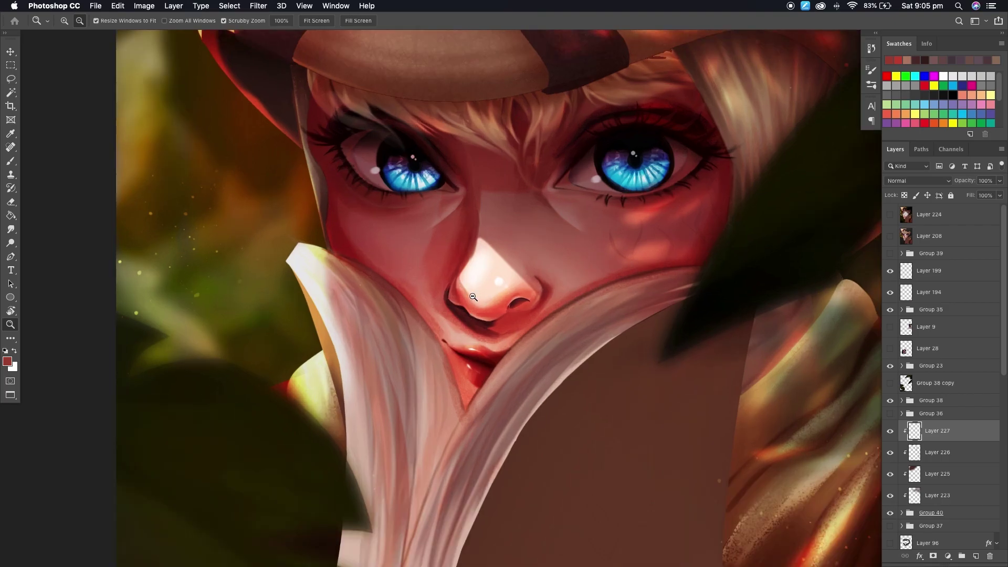
pyautogui.scroll(-4, 686, 360)
pyautogui.click(937, 452)
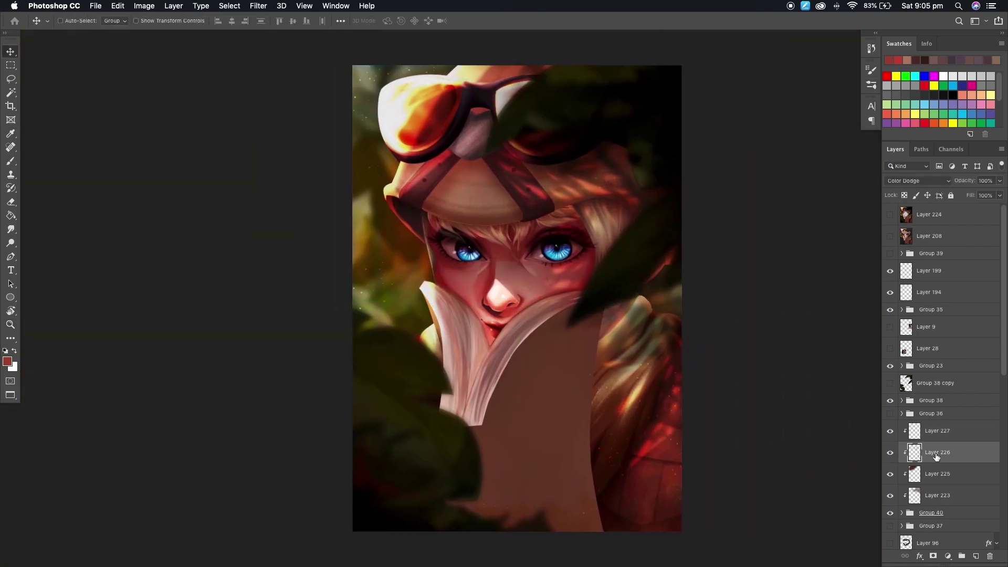
pyautogui.press('b')
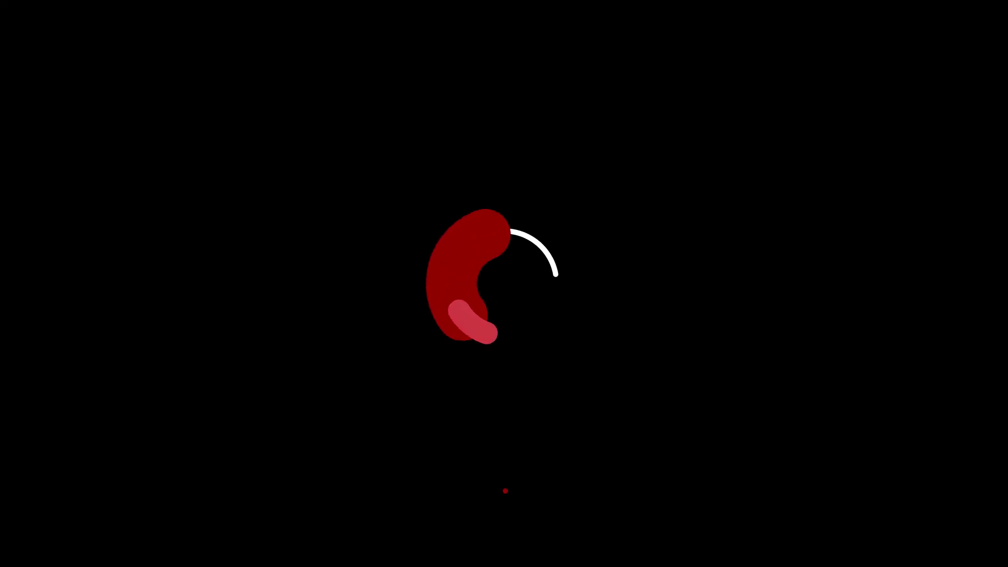